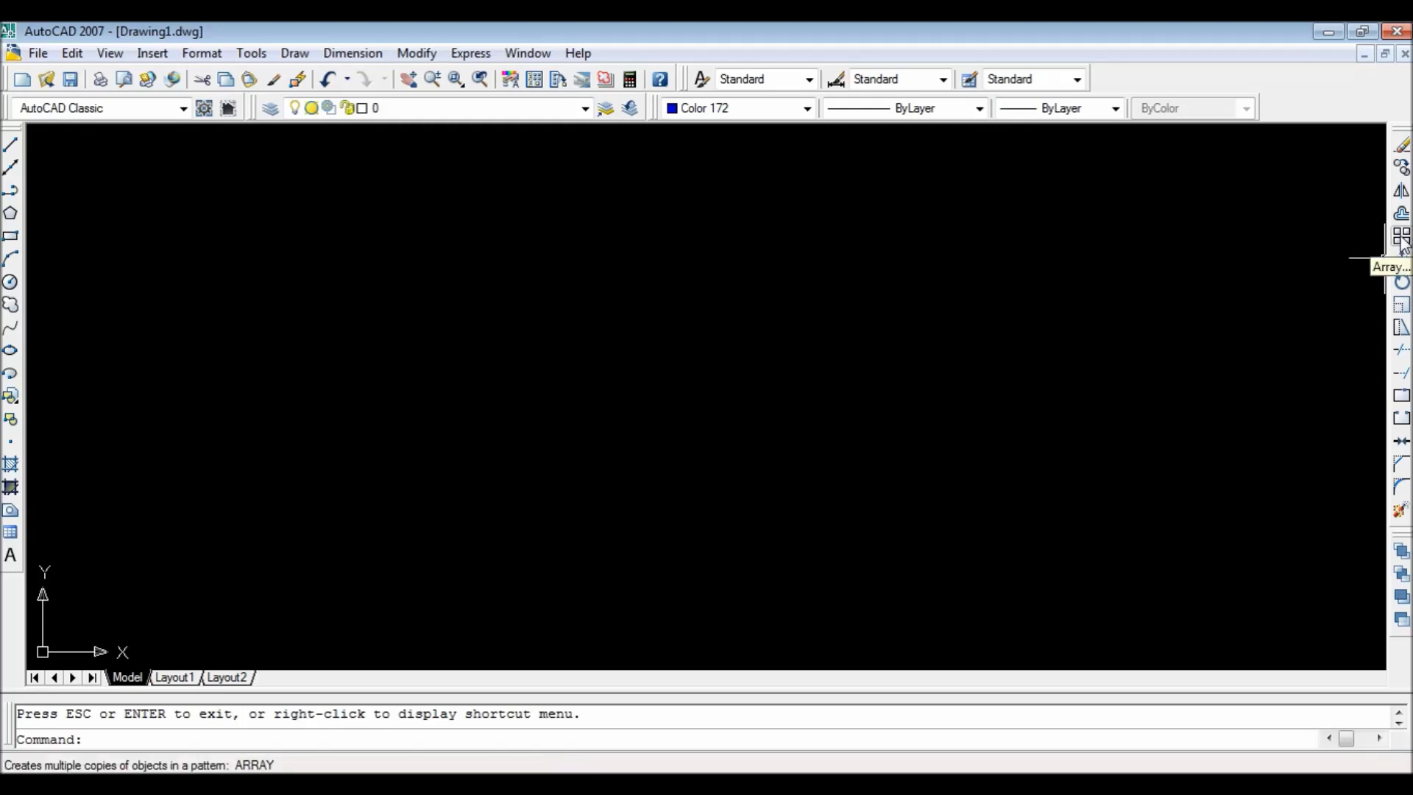
Draw a small upright rectangle near the middle of the empty drawing area.
{"action": "left_click", "coordinate": [1402, 243]}
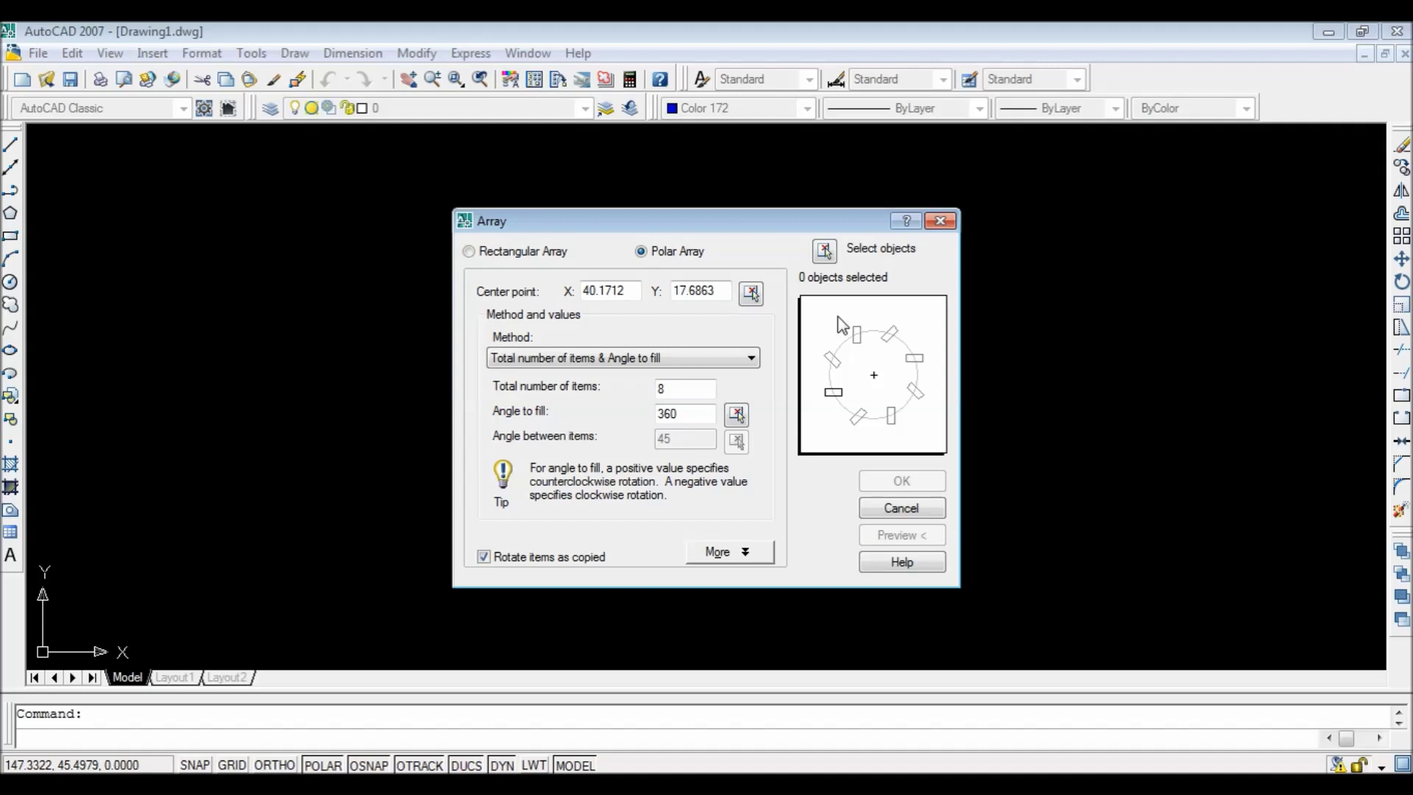
{"action": "left_click", "coordinate": [941, 221]}
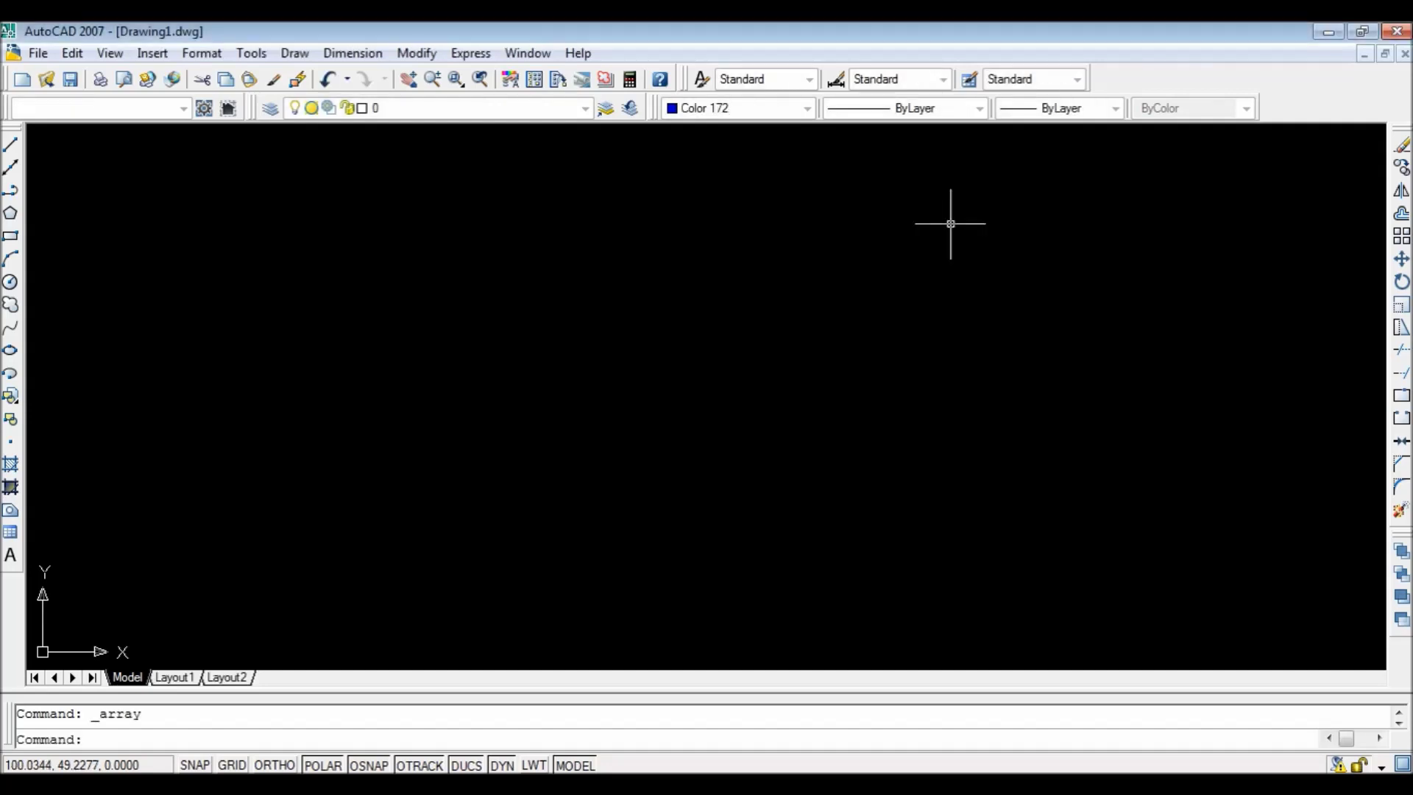
{"action": "left_click", "coordinate": [10, 237]}
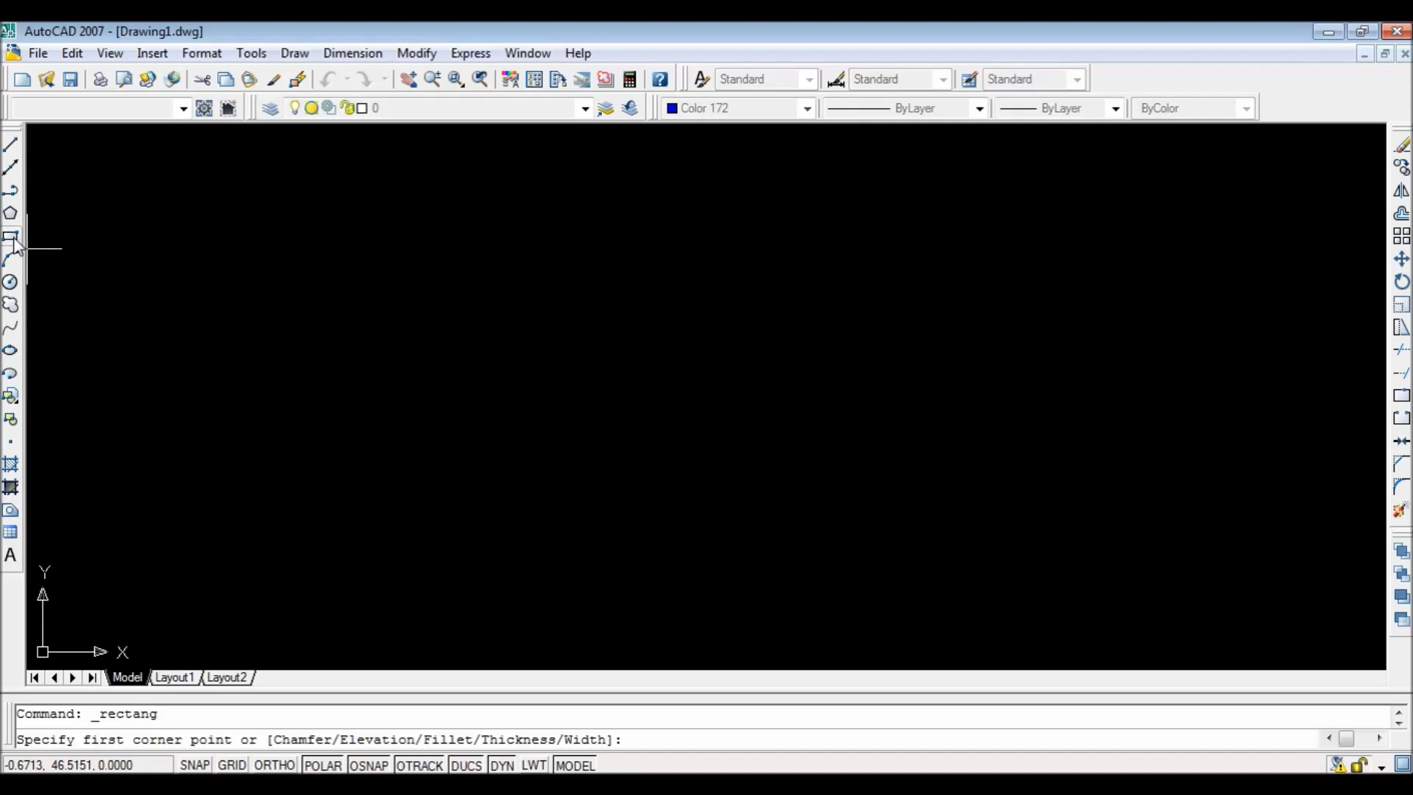
{"action": "left_click", "coordinate": [593, 282]}
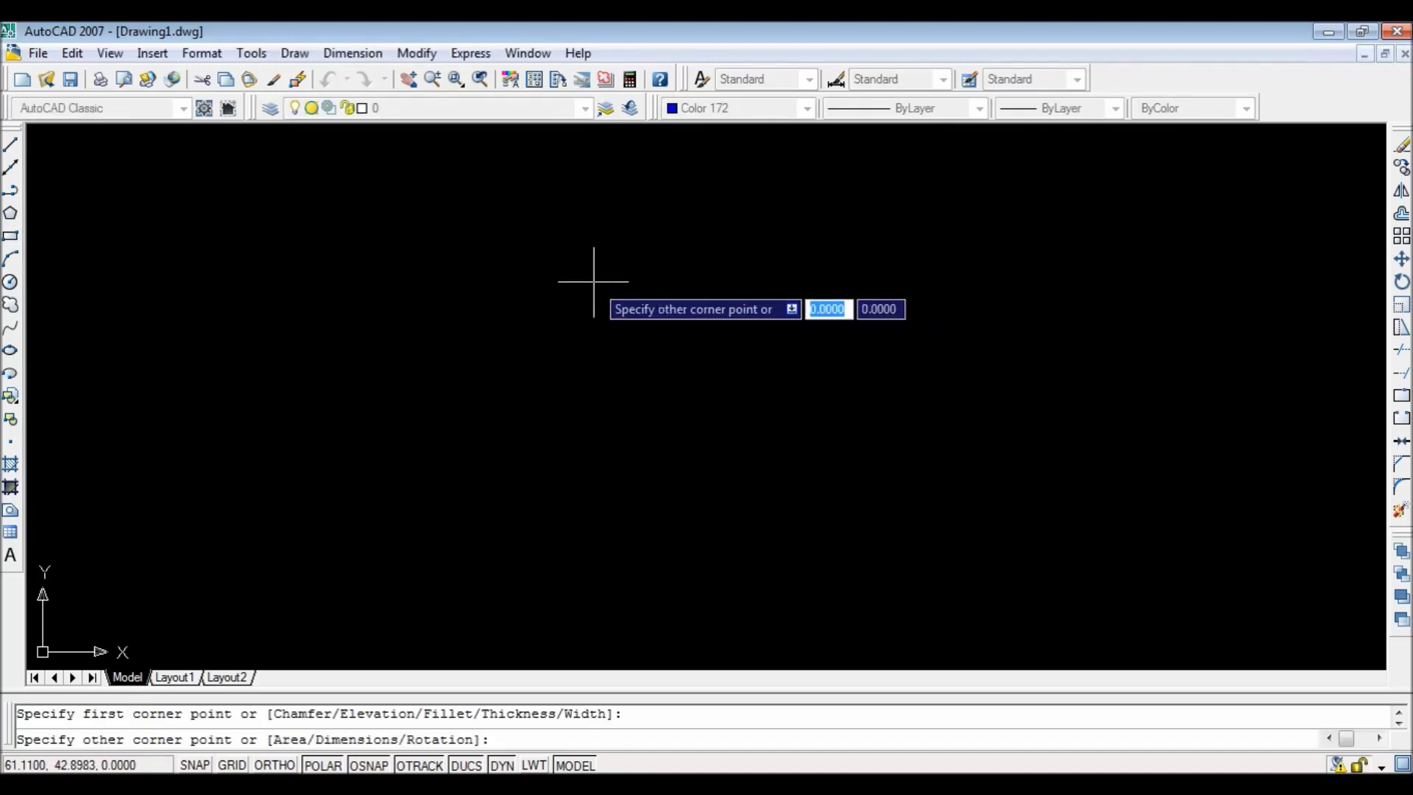
{"action": "left_click", "coordinate": [631, 353]}
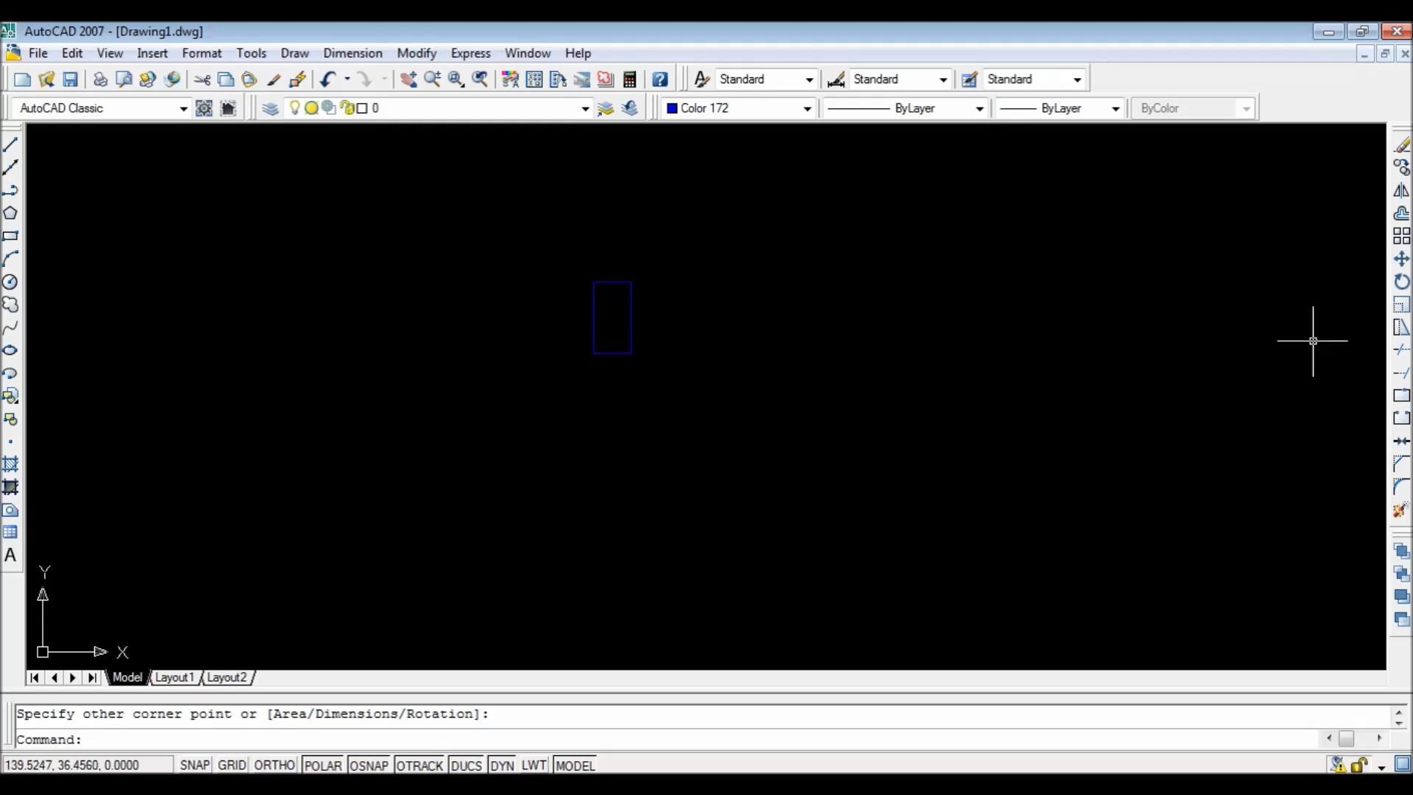
Create a rectangular array of the rectangle with 4 rows, 4 columns, and row and column offsets of 5.
{"action": "left_click", "coordinate": [1402, 241]}
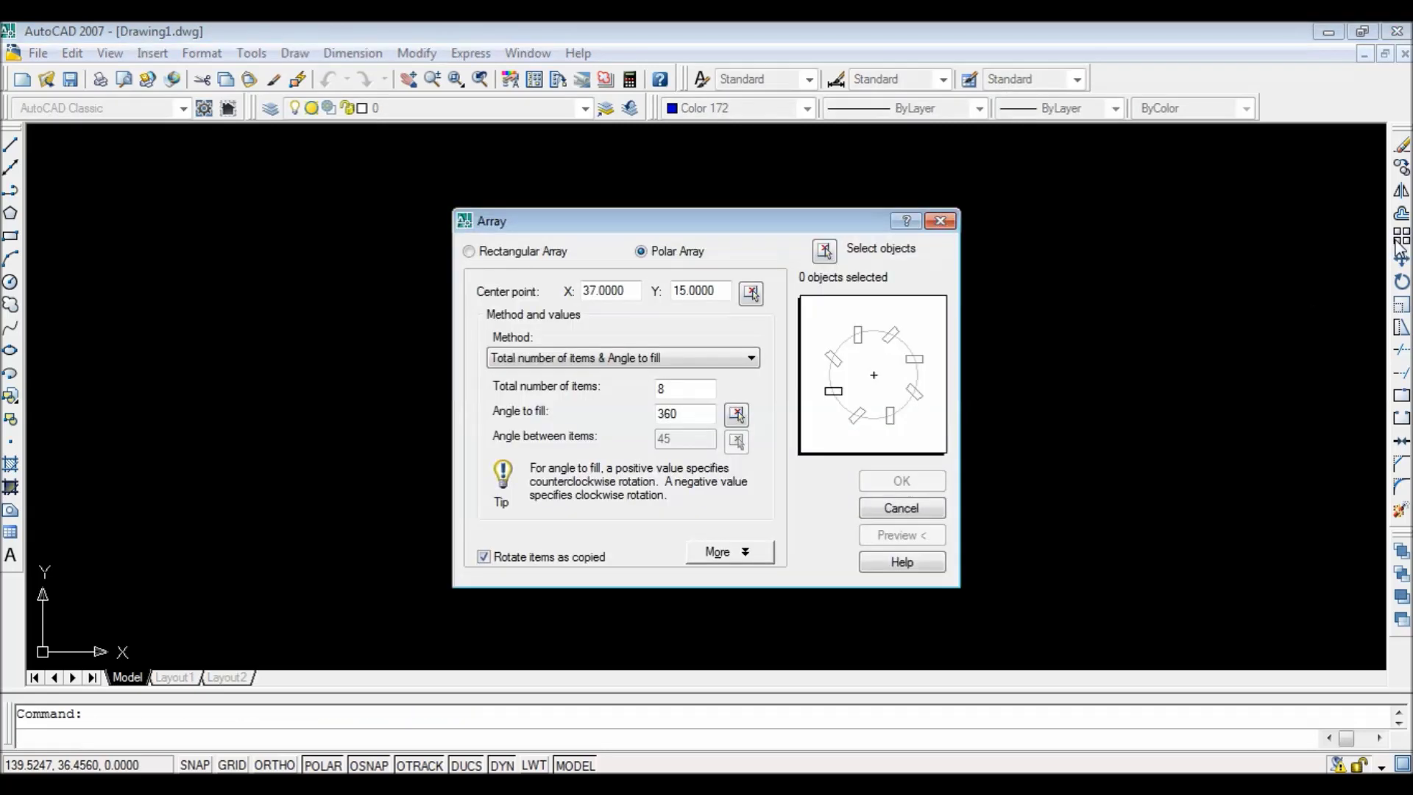
{"action": "left_click", "coordinate": [469, 251]}
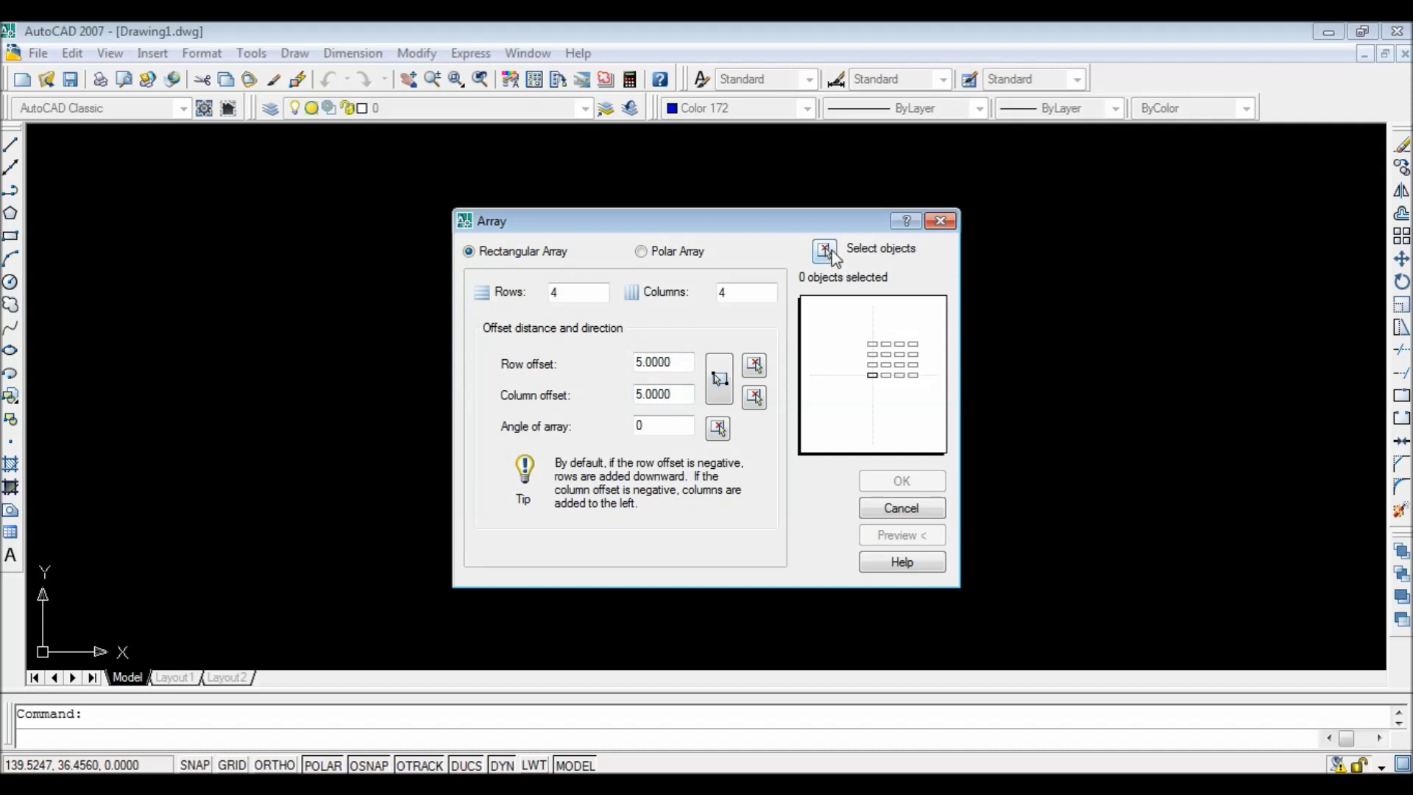
{"action": "left_click", "coordinate": [825, 251]}
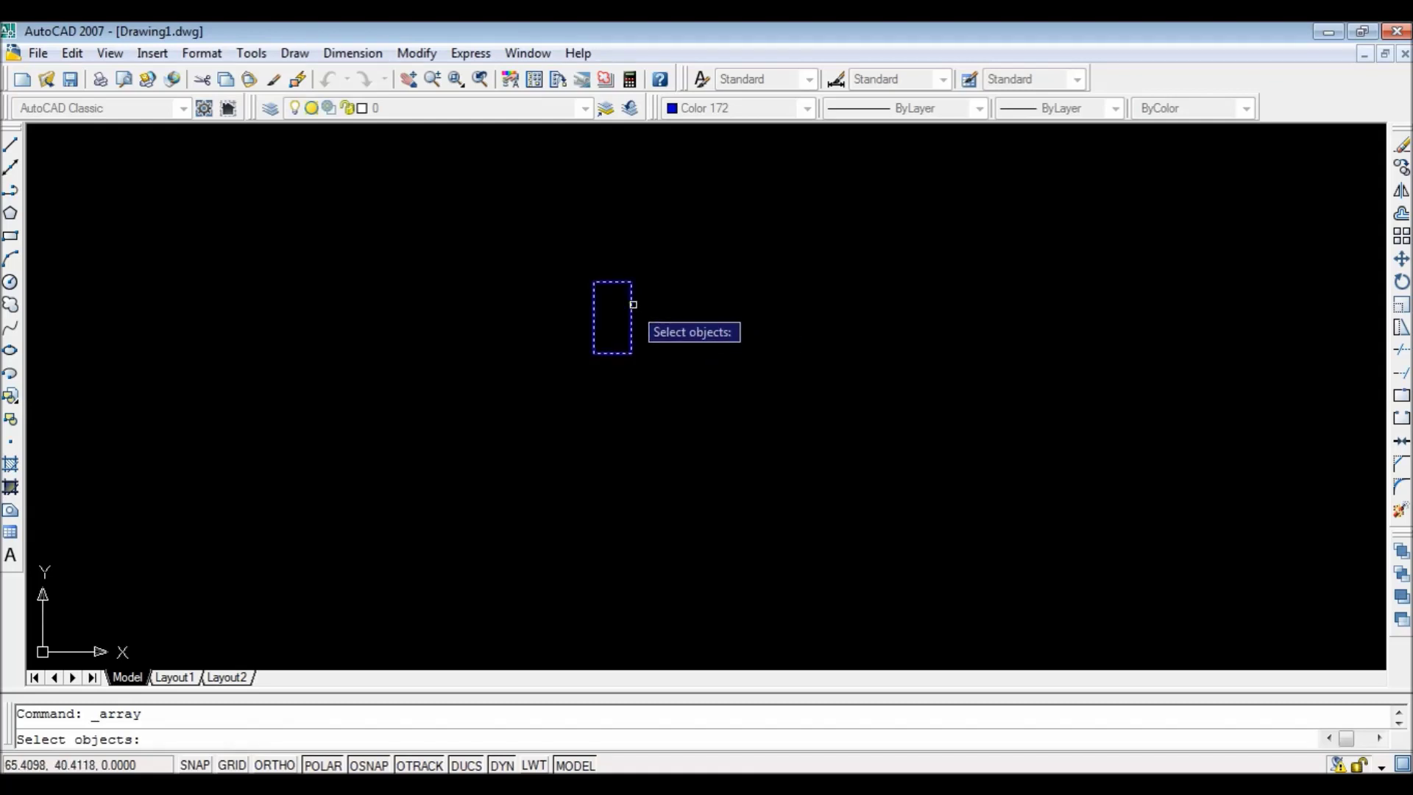
{"action": "left_click", "coordinate": [632, 304]}
{"action": "key", "text": "Return"}
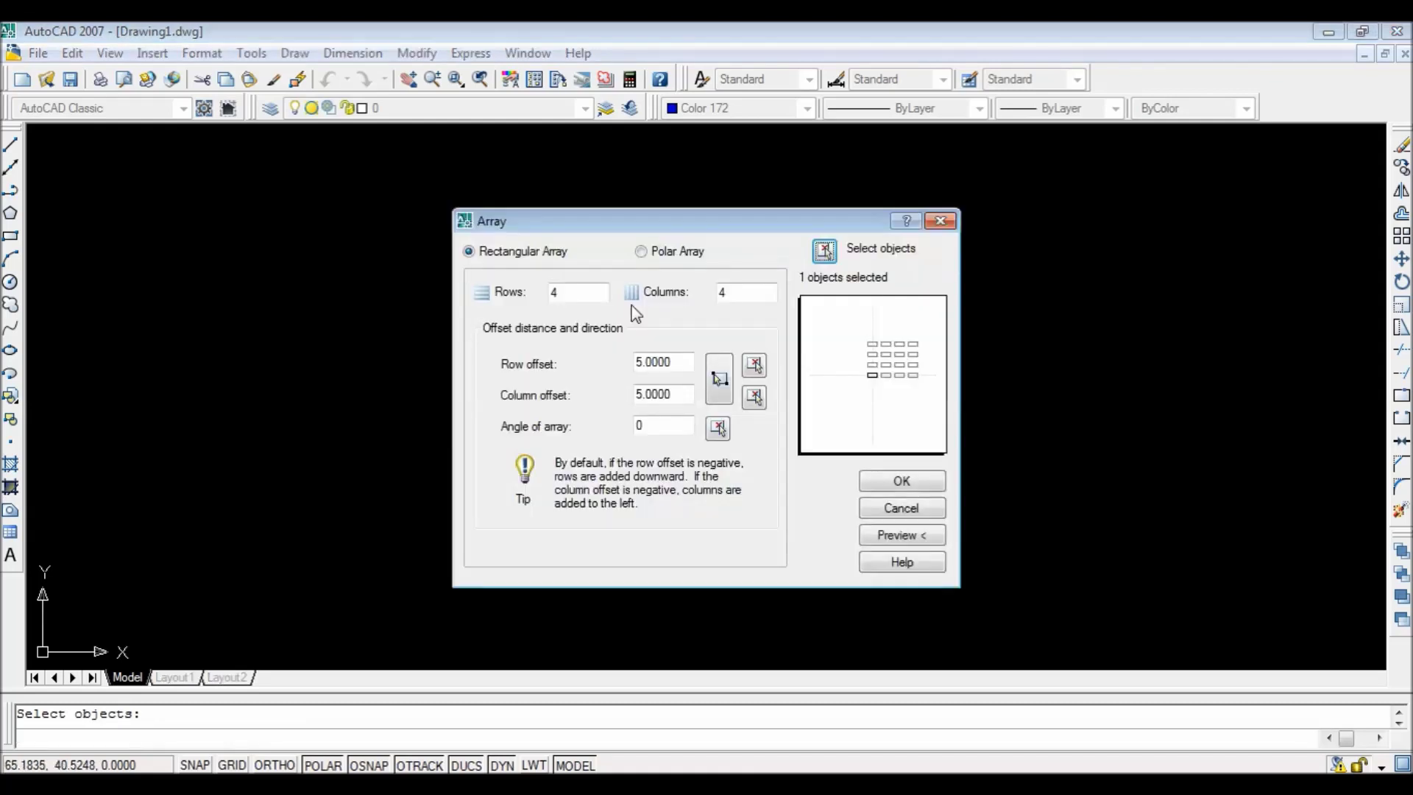
{"action": "left_click", "coordinate": [908, 481]}
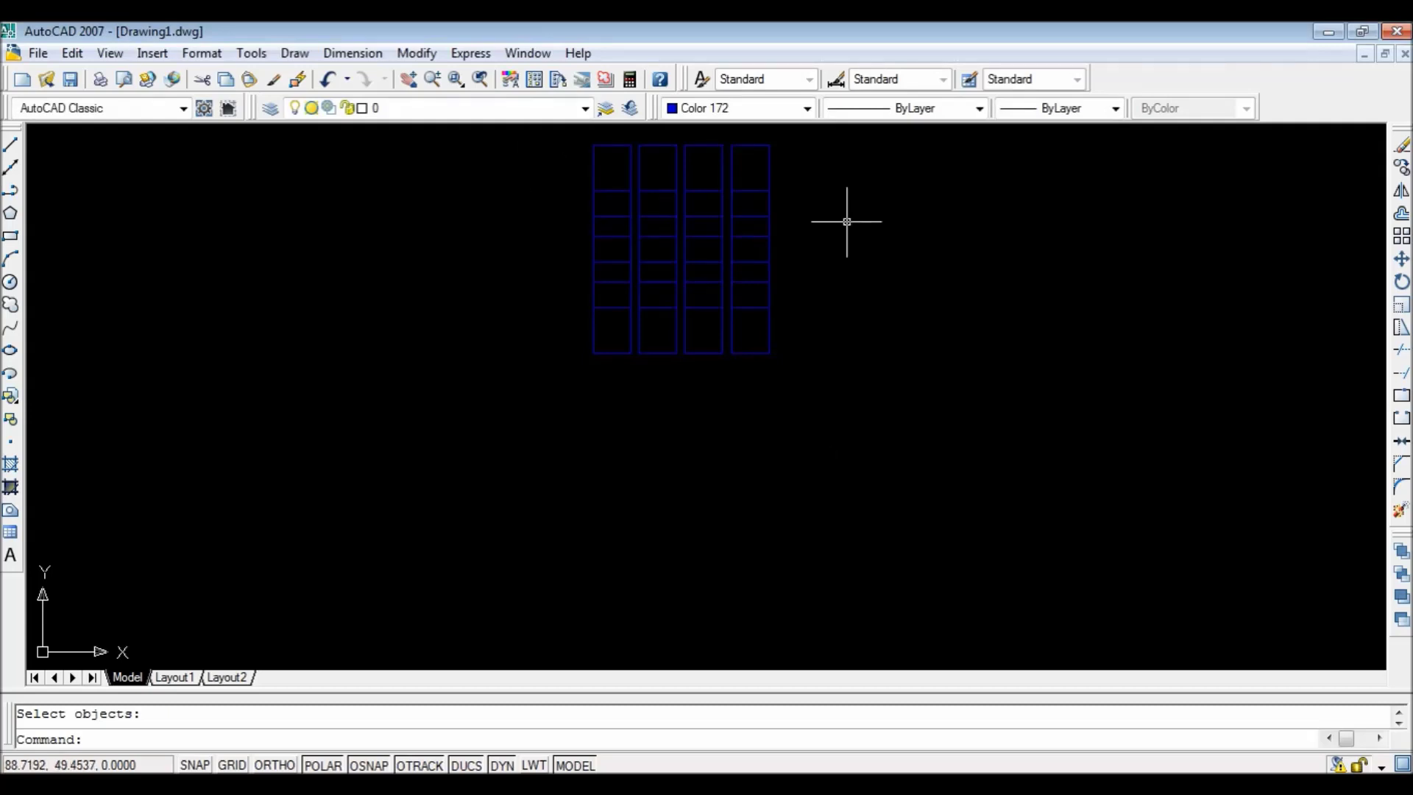
Draw a 2 by 2 square in the empty area to the left of the array.
{"action": "left_click", "coordinate": [10, 236]}
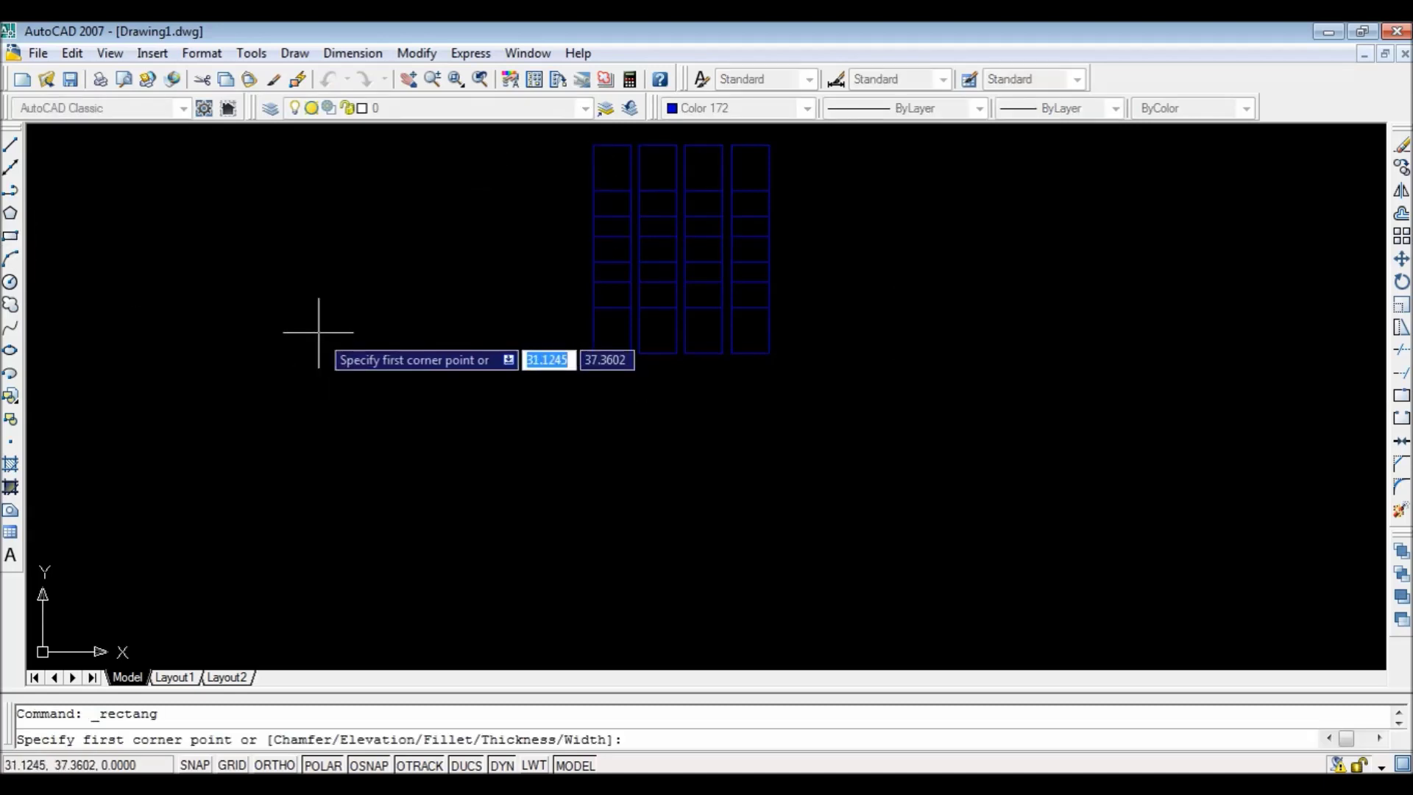
{"action": "left_click", "coordinate": [318, 383]}
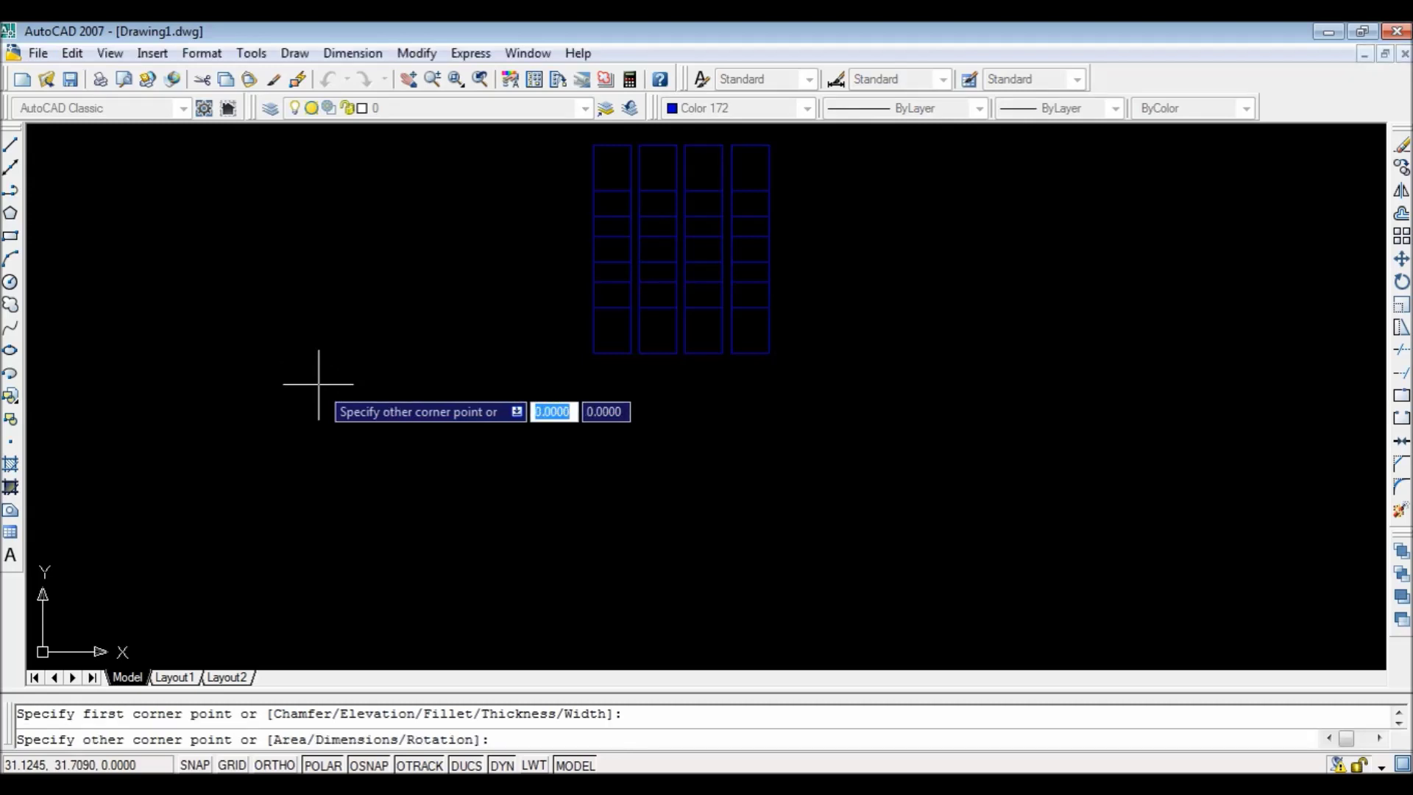
{"action": "type", "text": "@2"}
{"action": "key", "text": "Tab"}
{"action": "type", "text": "2"}
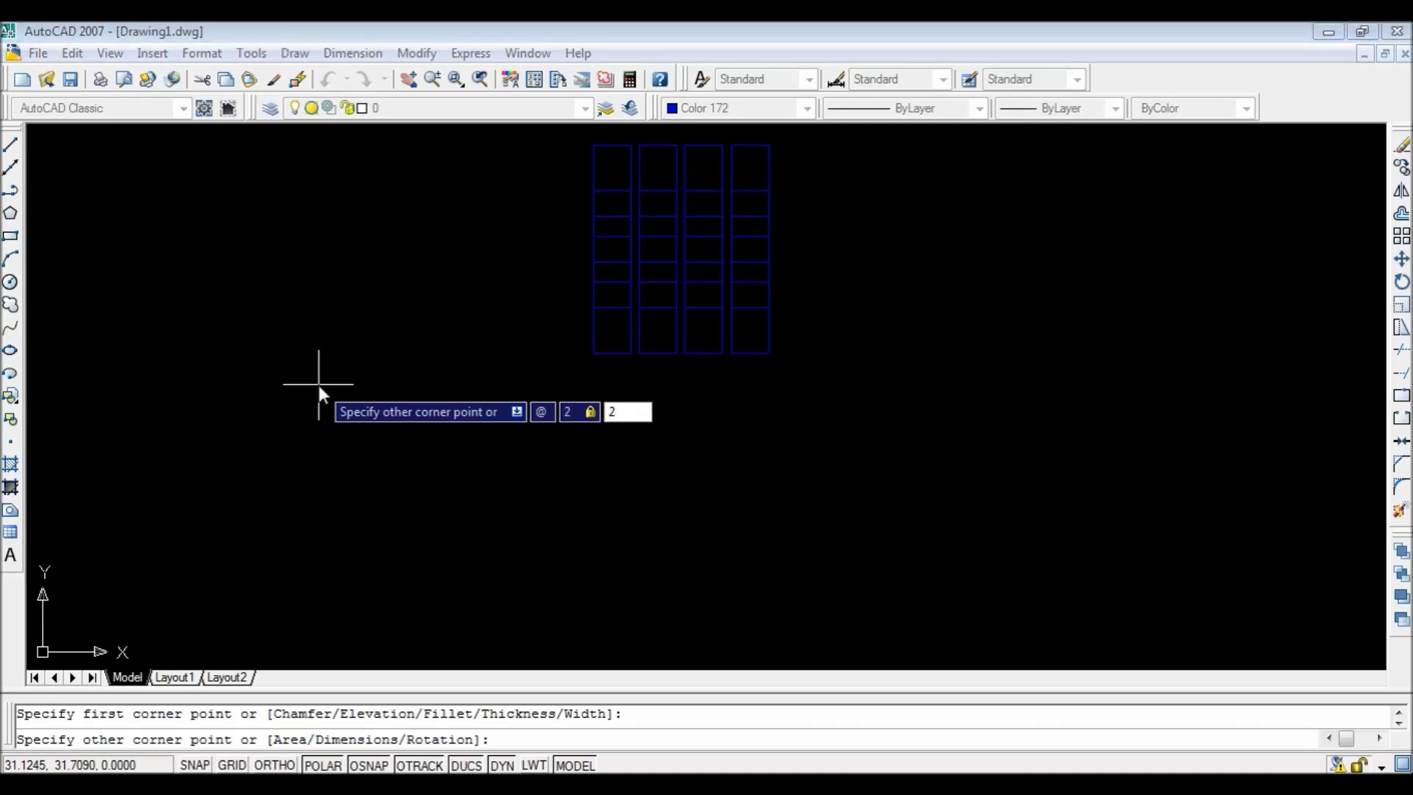
{"action": "key", "text": "Return"}
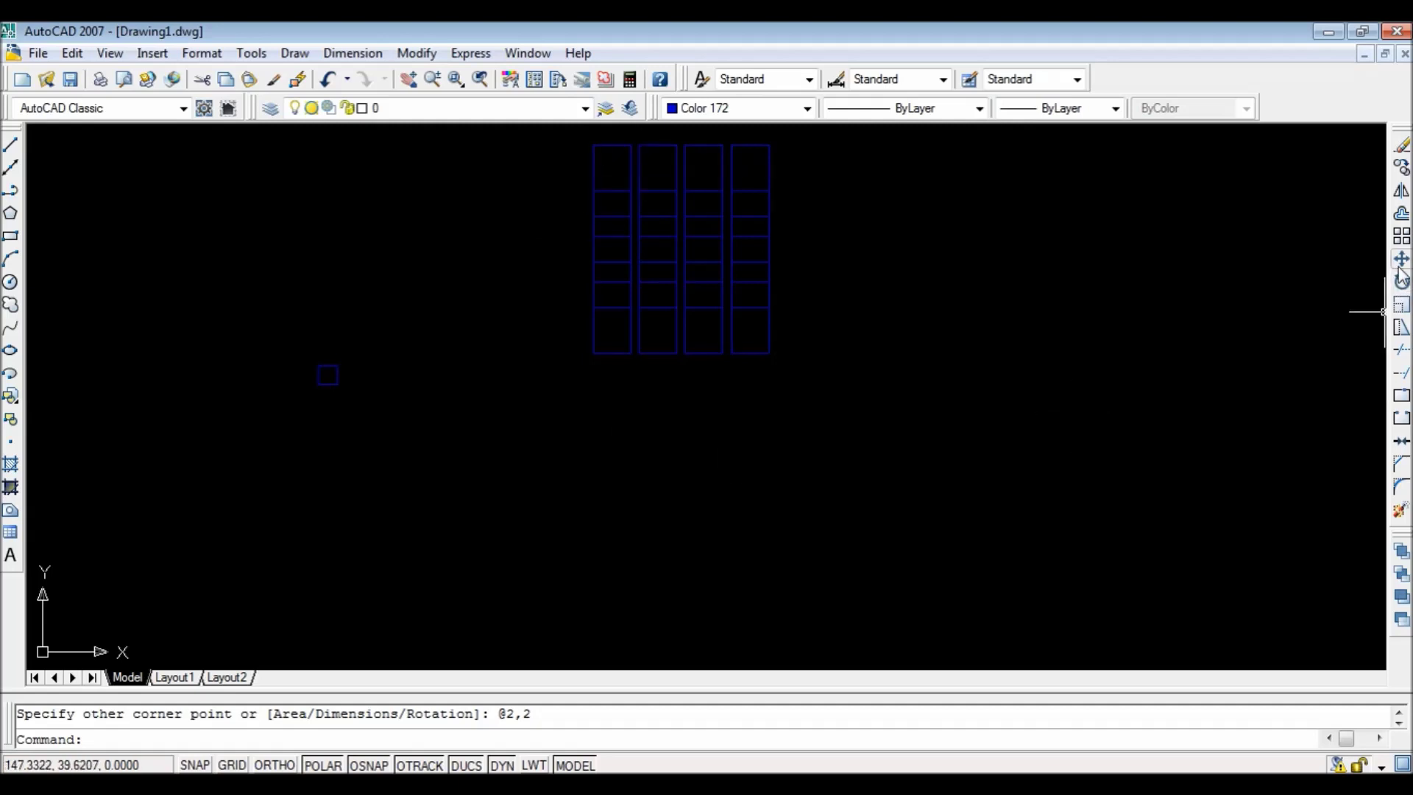
Create a 4-row, 4-column rectangular array of the small square with row and column offsets of 4.
{"action": "left_click", "coordinate": [1402, 237]}
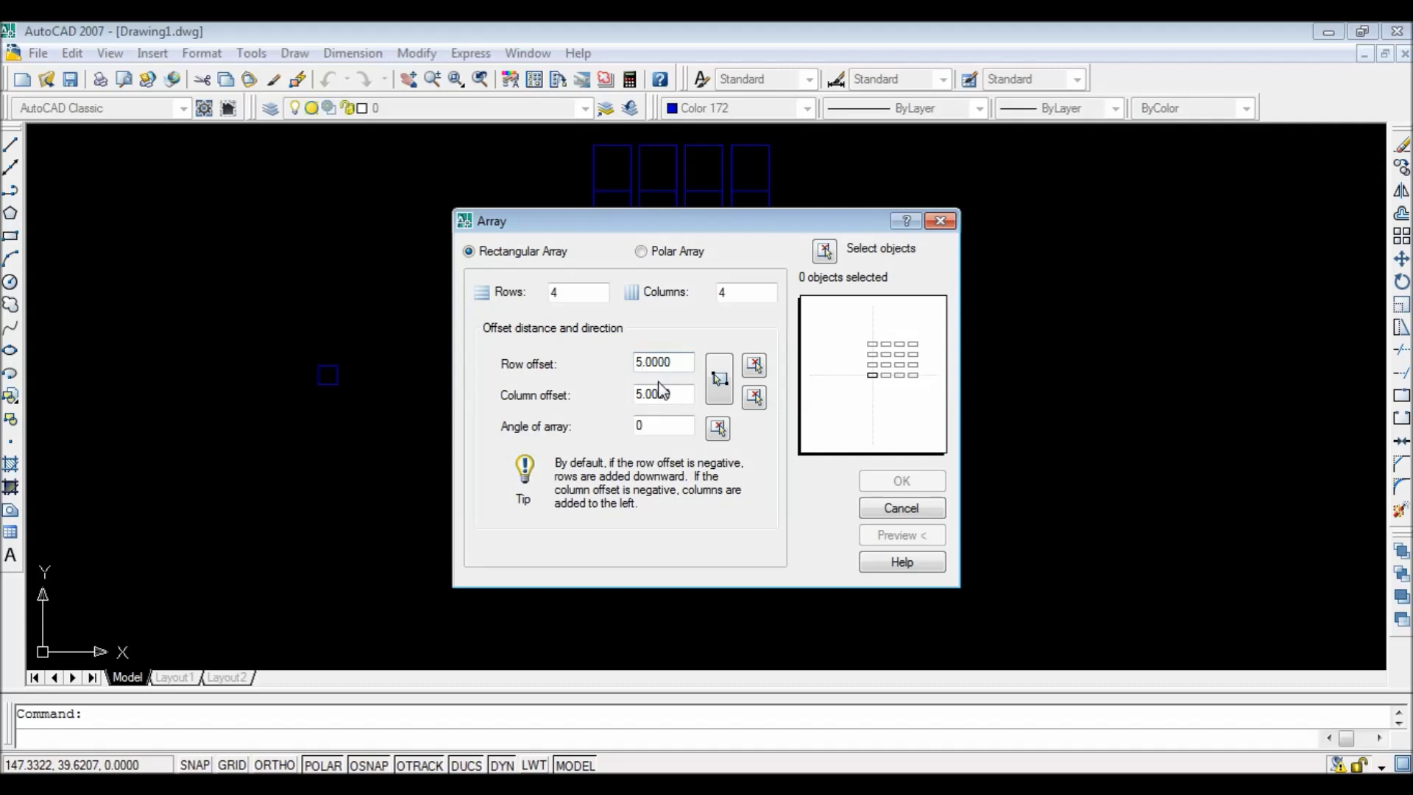
{"action": "key", "text": "BackSpace"}
{"action": "key", "text": "BackSpace"}
{"action": "type", "text": "4"}
{"action": "left_click", "coordinate": [642, 394]}
{"action": "key", "text": "BackSpace"}
{"action": "type", "text": "4"}
{"action": "left_click", "coordinate": [825, 250]}
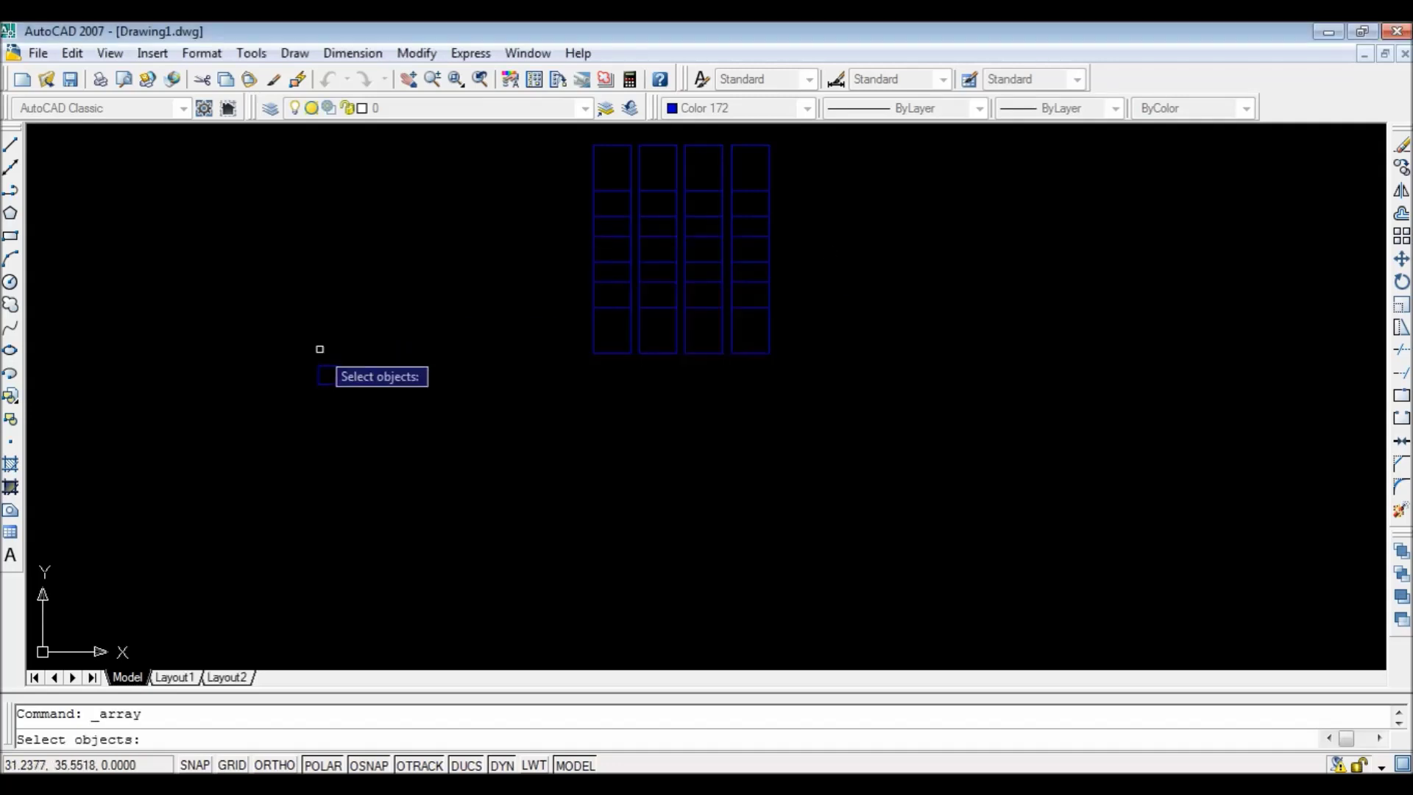
{"action": "left_click", "coordinate": [328, 372]}
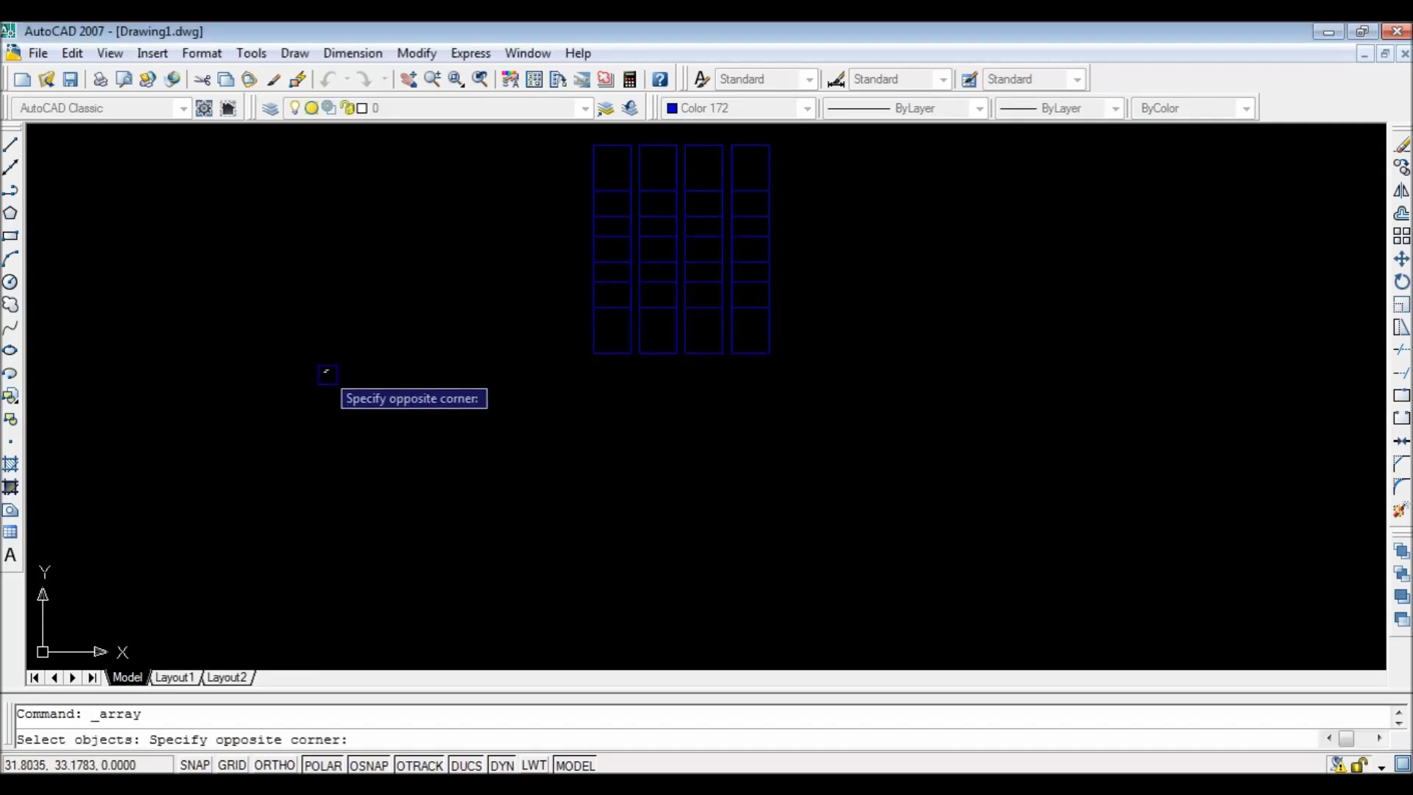
{"action": "left_click", "coordinate": [265, 352]}
{"action": "key", "text": "Return"}
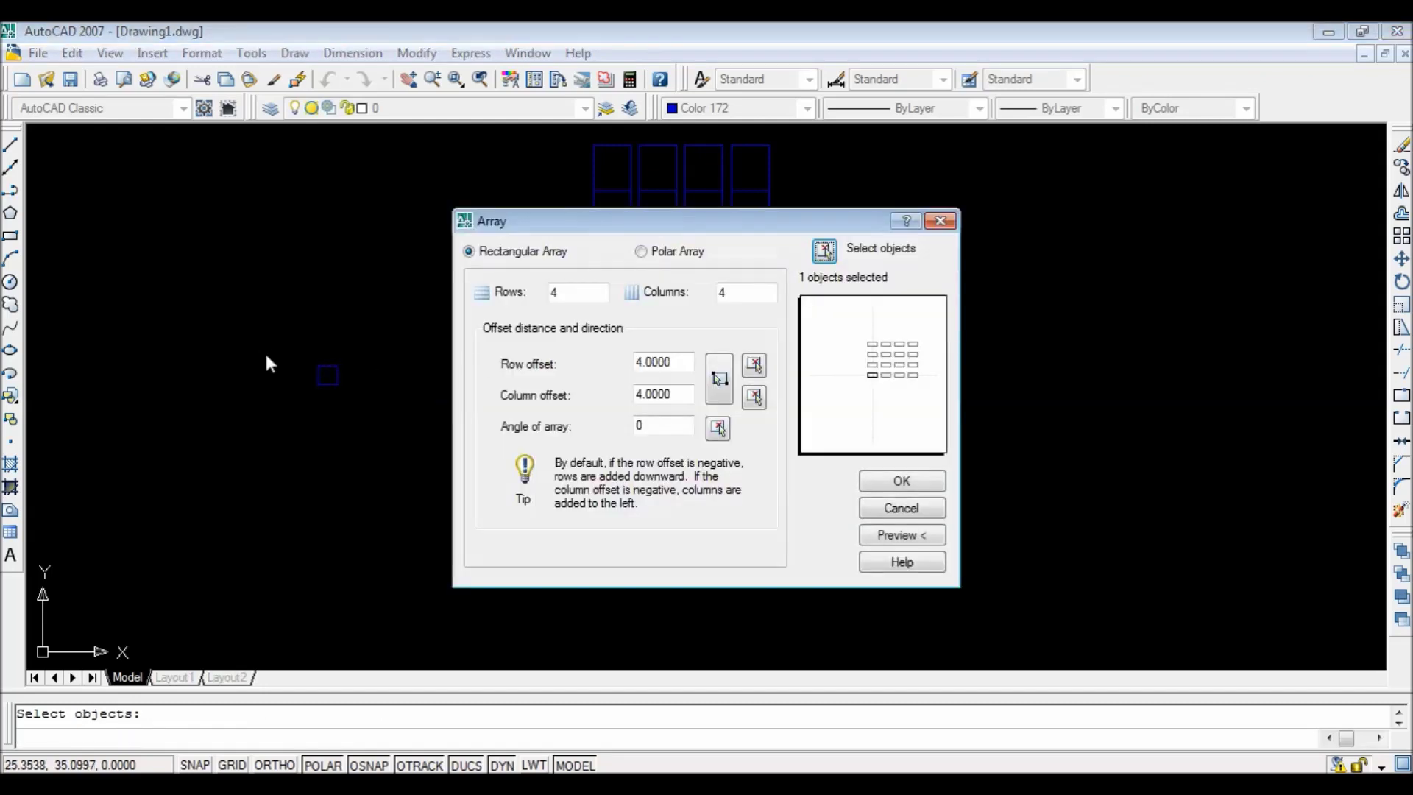
{"action": "left_click", "coordinate": [896, 485]}
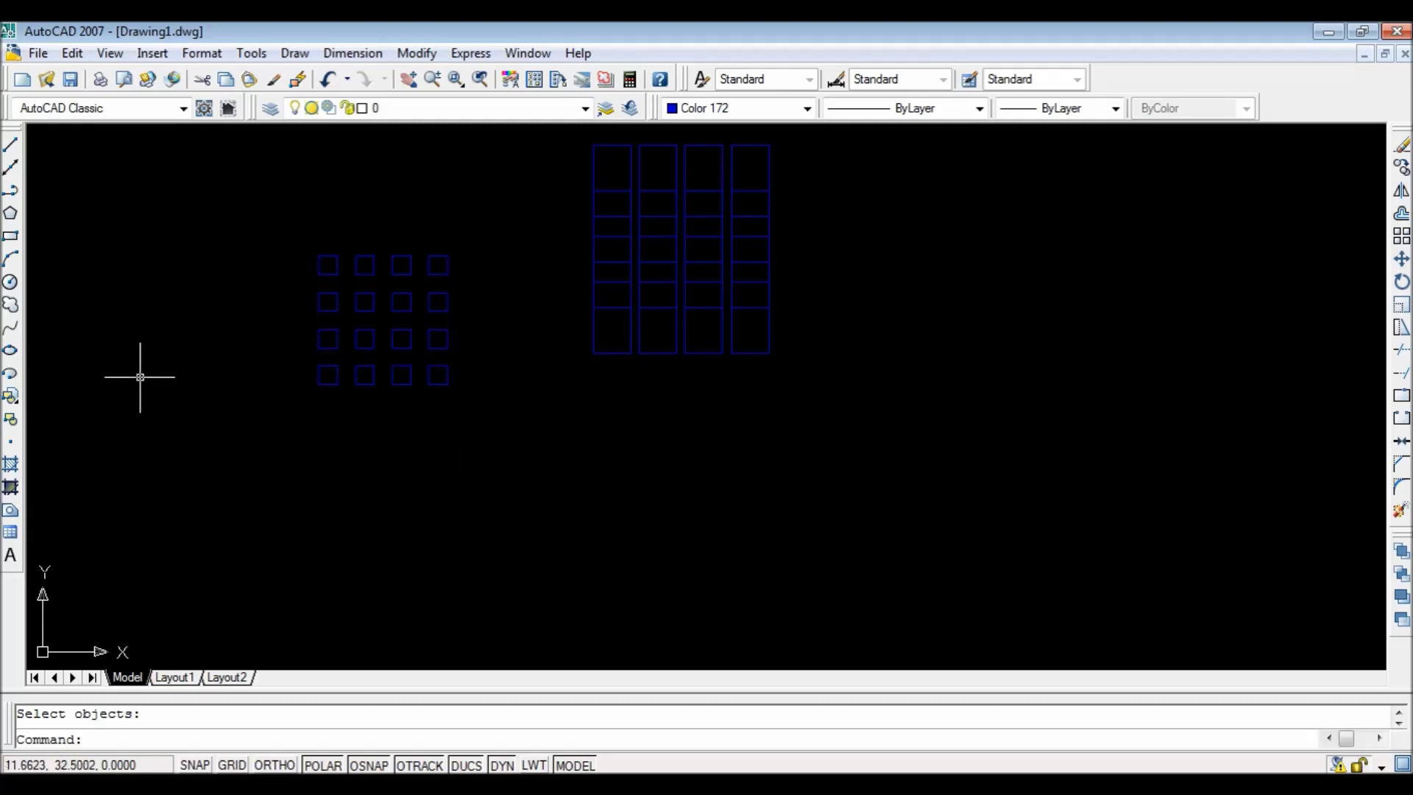
Draw an upright rectangle about 2.6 by 4.4 units to the right of the large array.
{"action": "left_click", "coordinate": [11, 239]}
{"action": "left_click", "coordinate": [849, 247]}
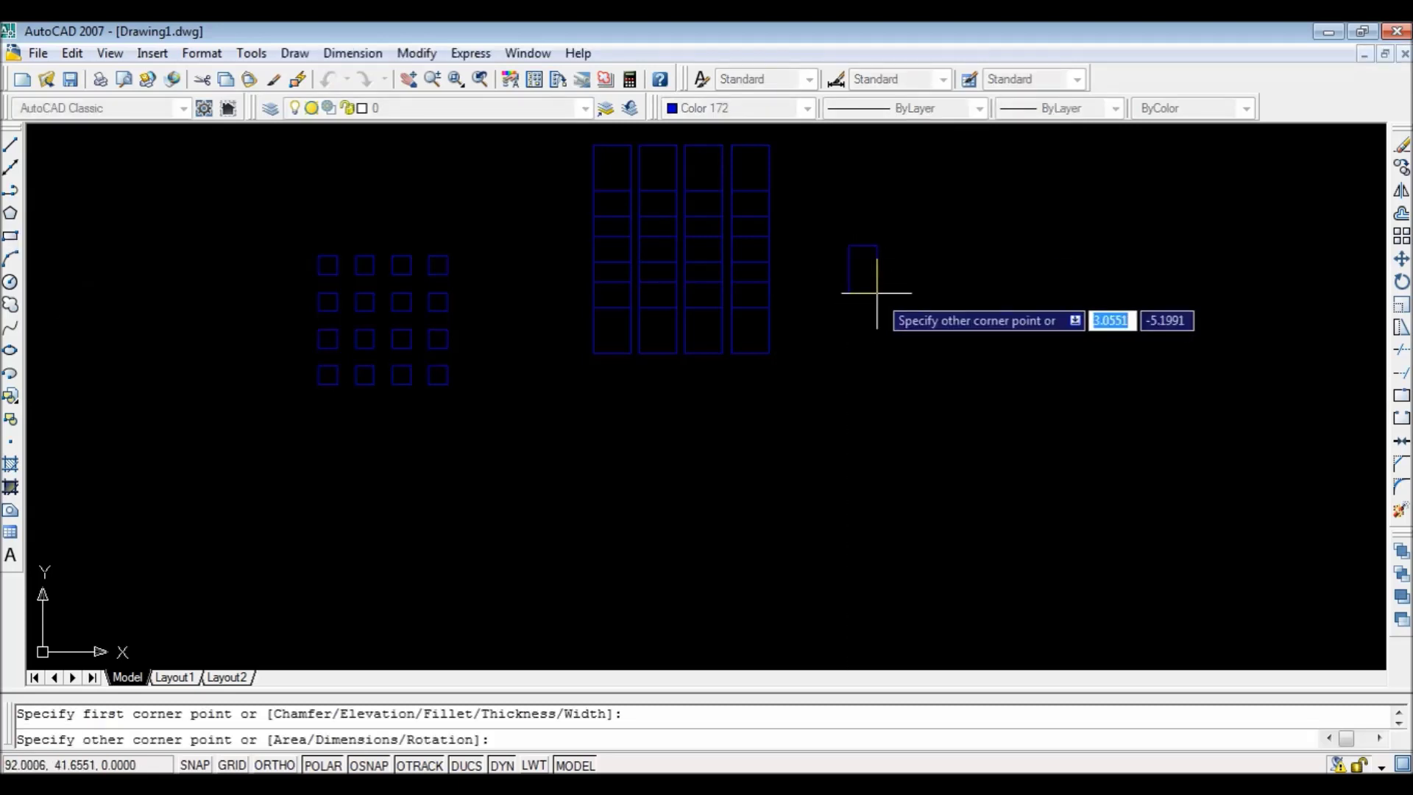
{"action": "left_click", "coordinate": [874, 285]}
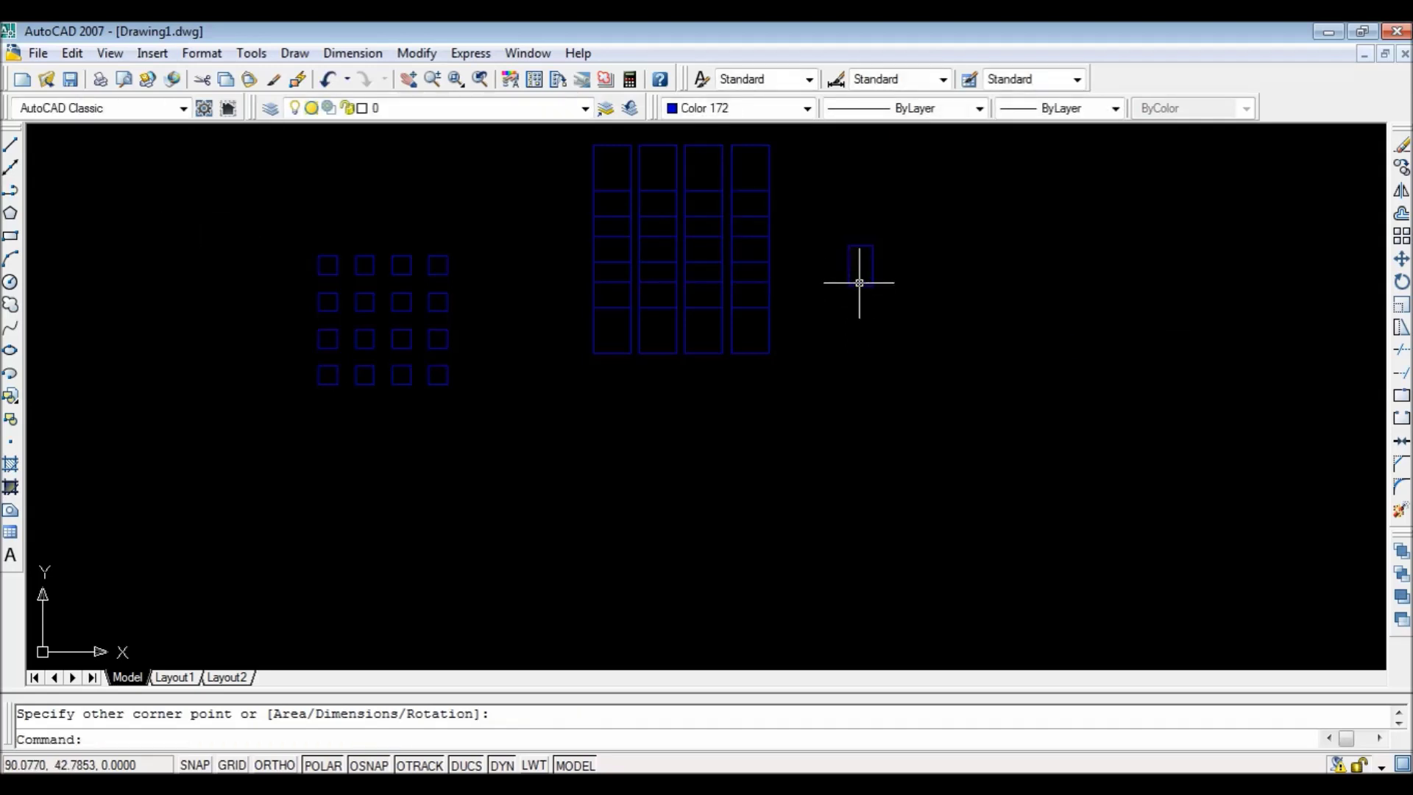
Draw a wide rectangle about 12 by 5 units from the small rectangle's lower-right corner and undo it.
{"action": "left_click", "coordinate": [859, 285]}
{"action": "type", "text": "rec"}
{"action": "key", "text": "Return"}
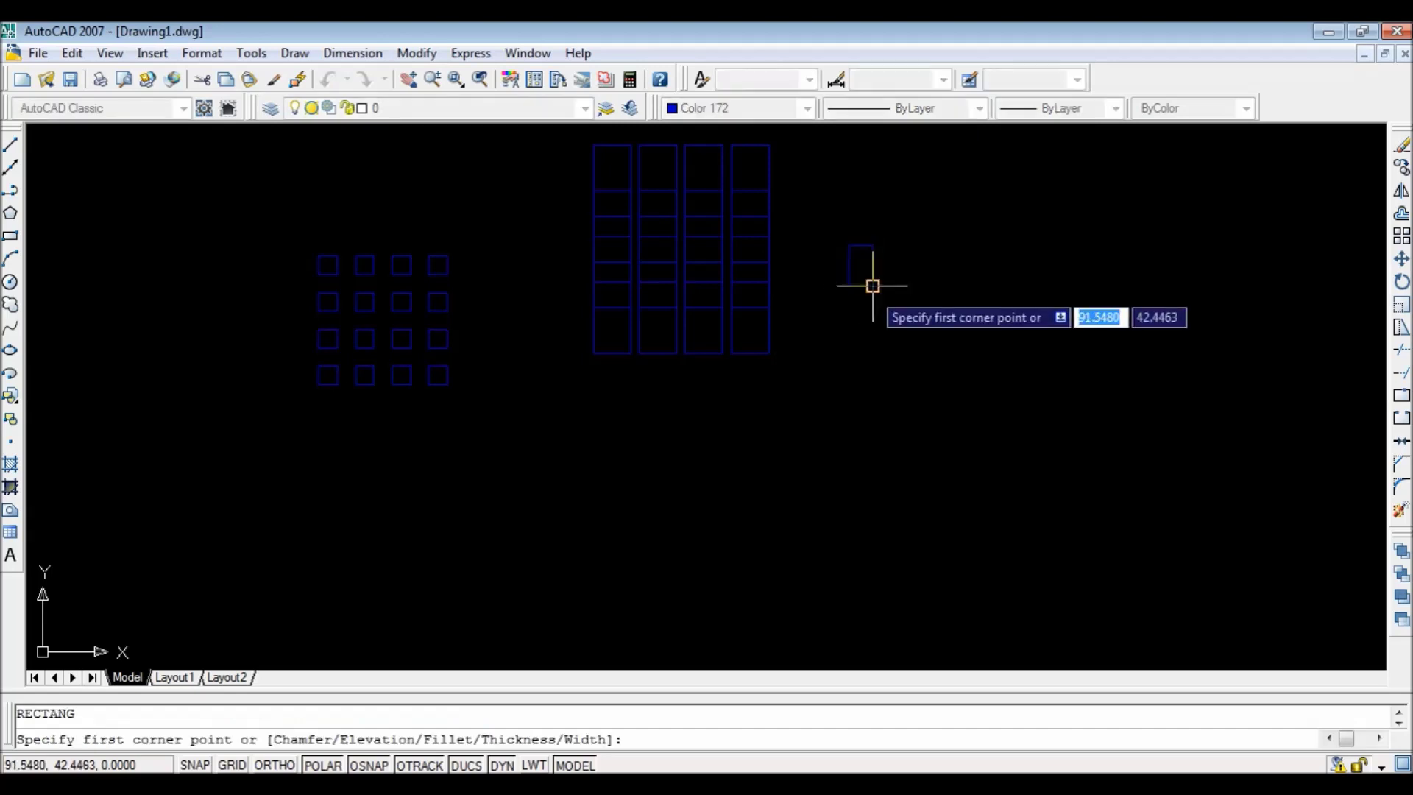
{"action": "left_click", "coordinate": [873, 286]}
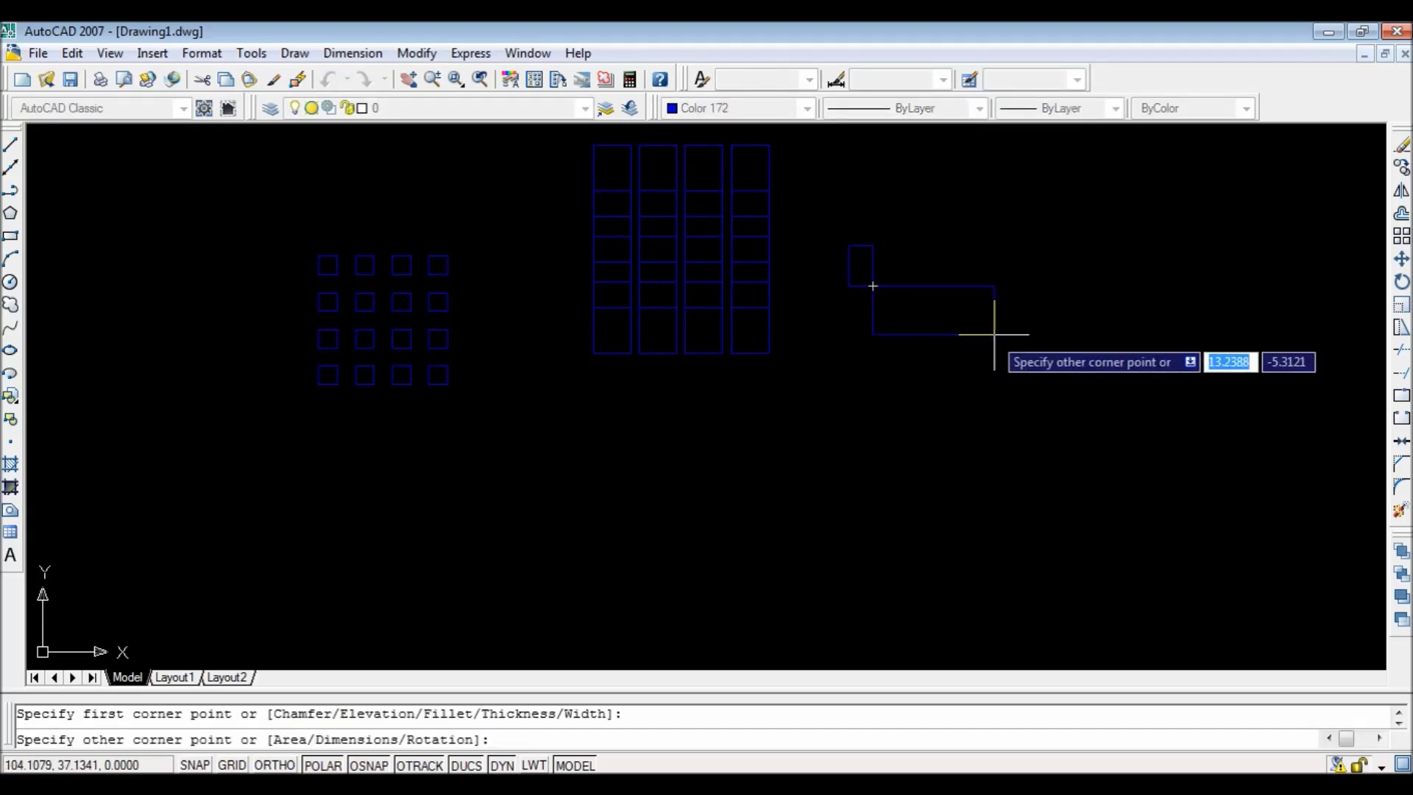
{"action": "left_click", "coordinate": [985, 334]}
{"action": "key", "text": "Escape"}
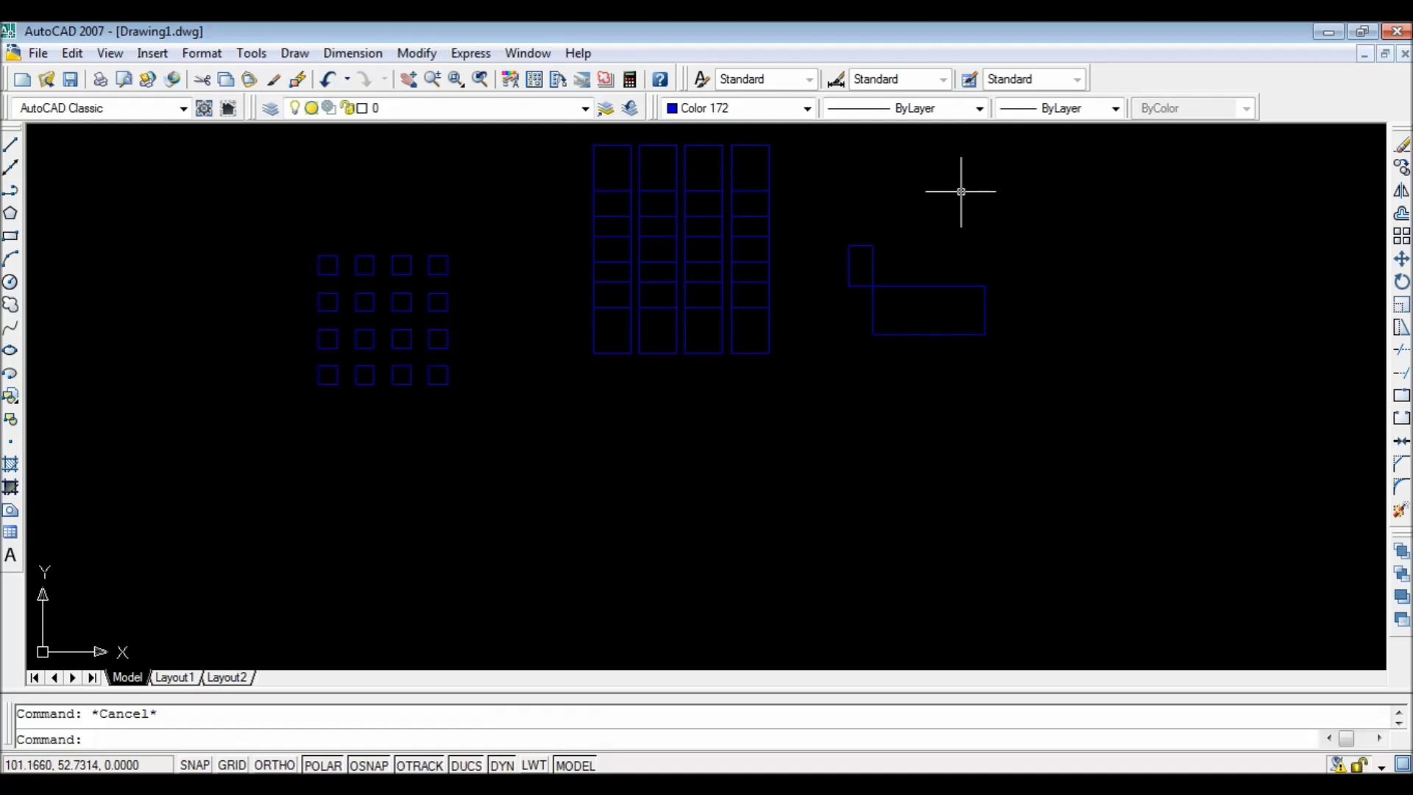
{"action": "left_click", "coordinate": [77, 56]}
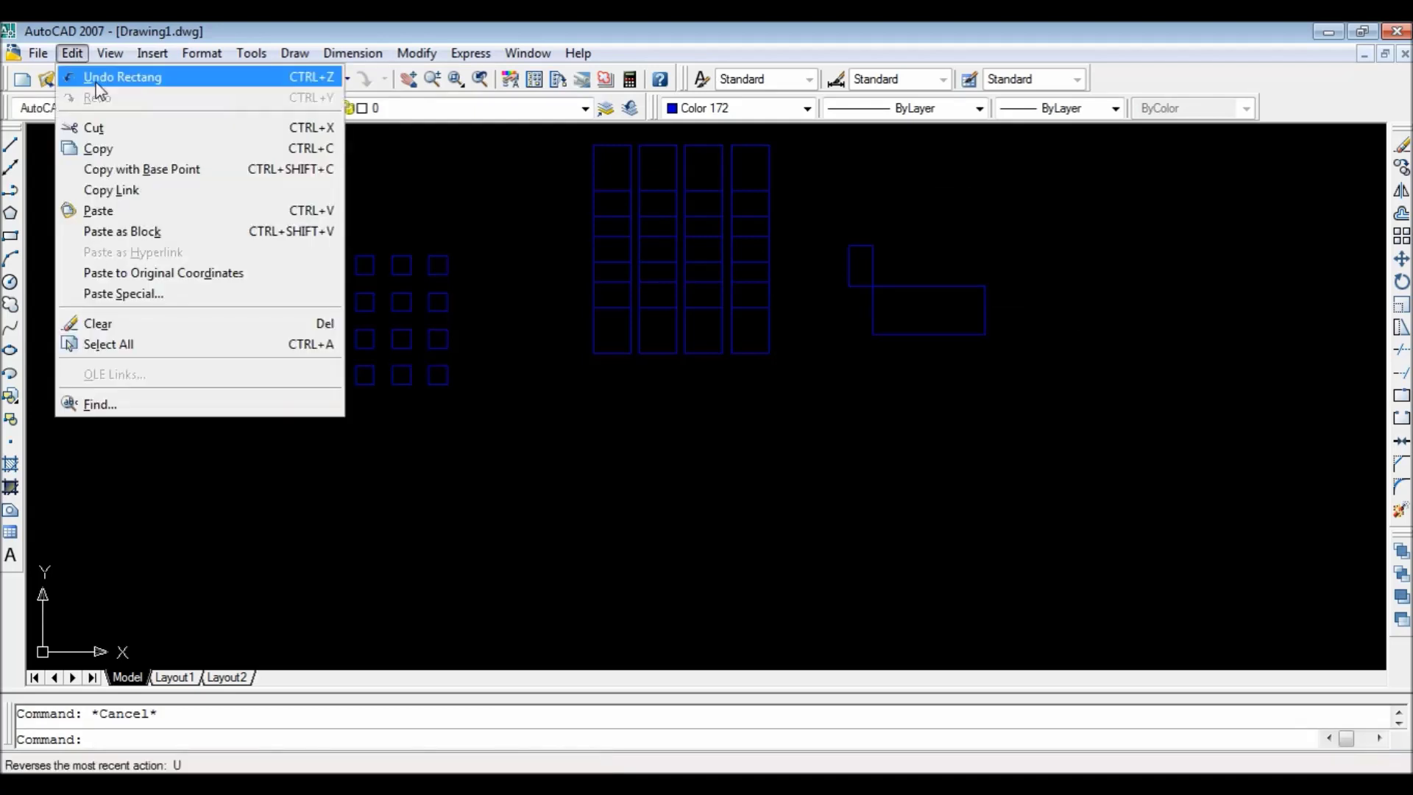
{"action": "left_click", "coordinate": [121, 76]}
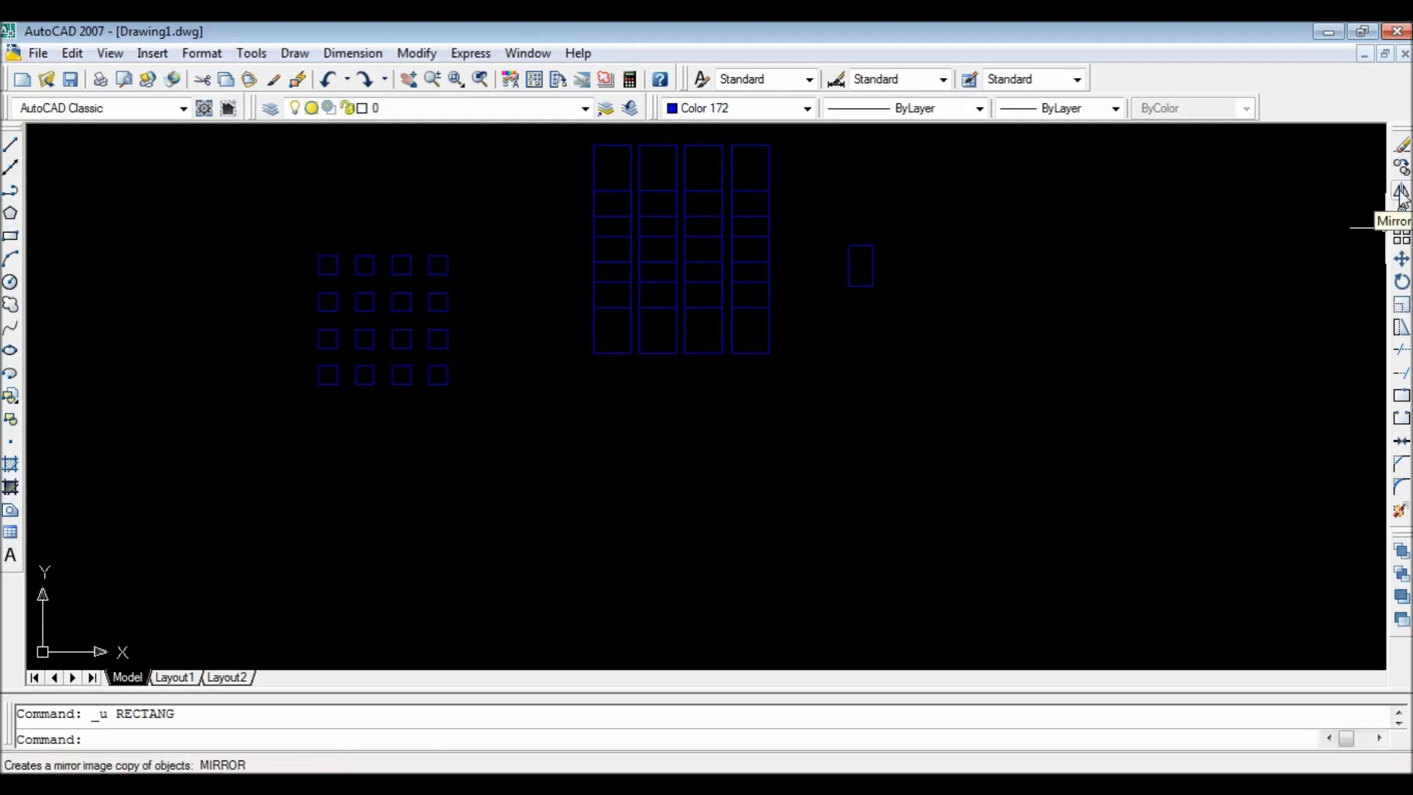
Move the single small rectangle farther right and slightly down, away from the large array.
{"action": "left_click", "coordinate": [1402, 259]}
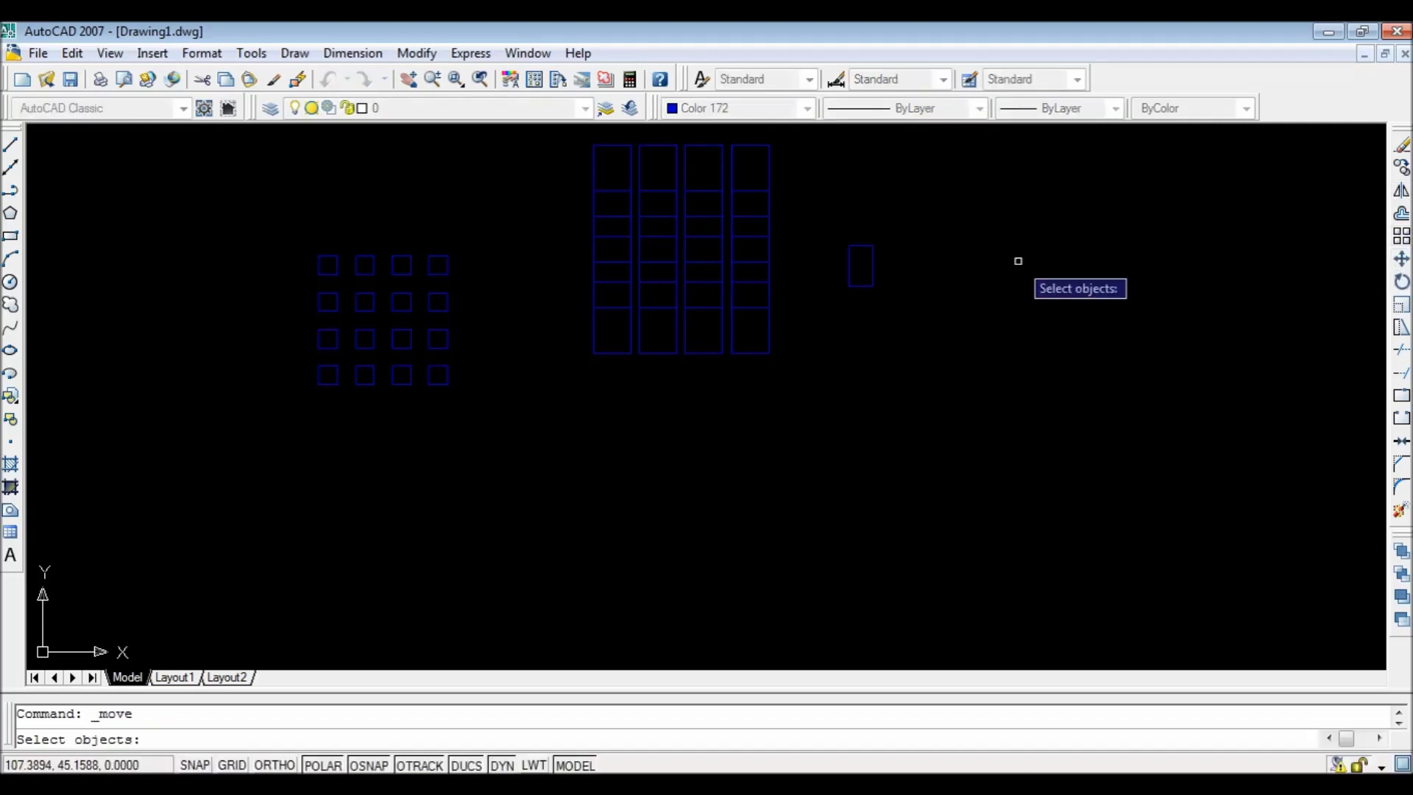
{"action": "left_click", "coordinate": [860, 287]}
{"action": "key", "text": "Return"}
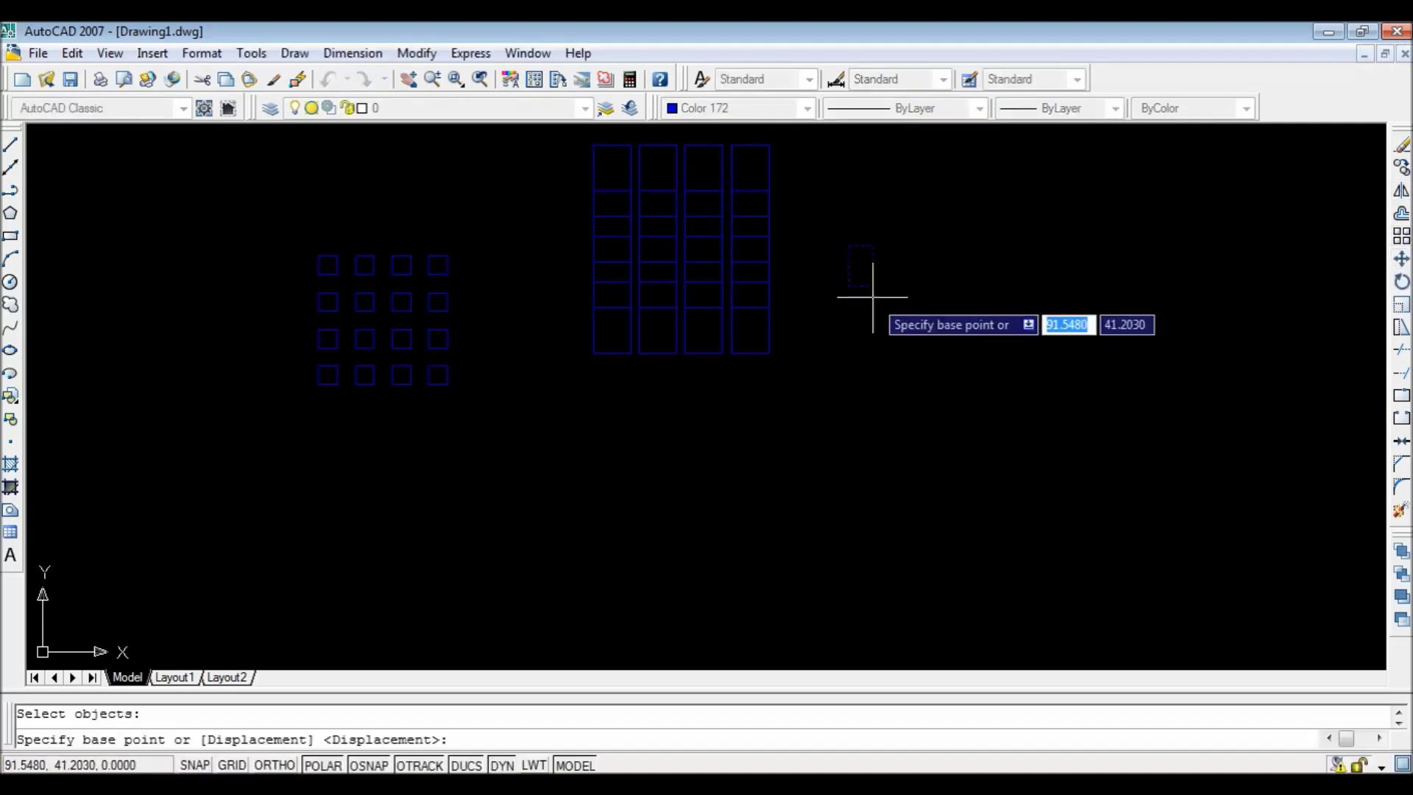
{"action": "left_click", "coordinate": [872, 288]}
{"action": "left_click", "coordinate": [1014, 333]}
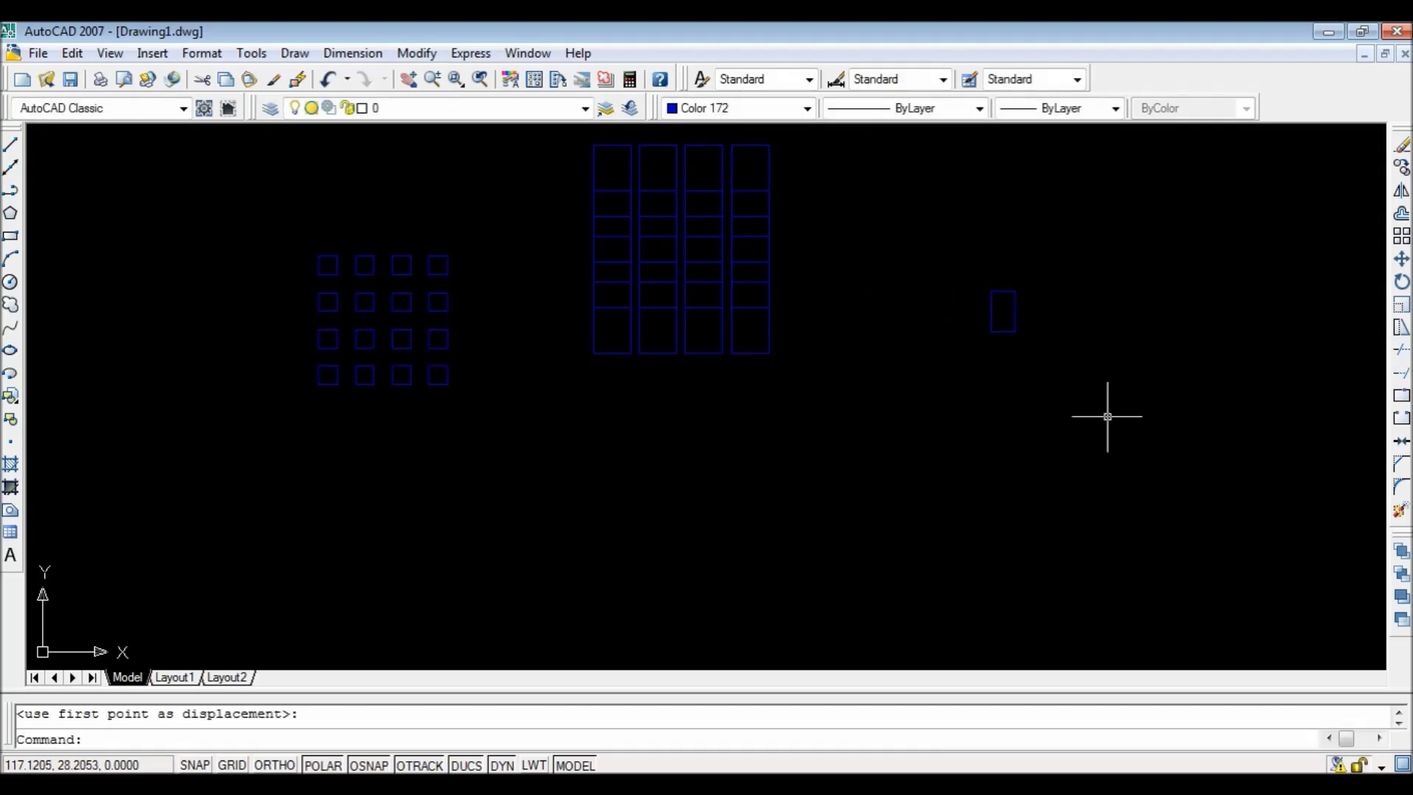
Create a polar array of the single upright rectangle with 8 items filling 360 degrees around a centre point just below it.
{"action": "left_click", "coordinate": [1400, 237]}
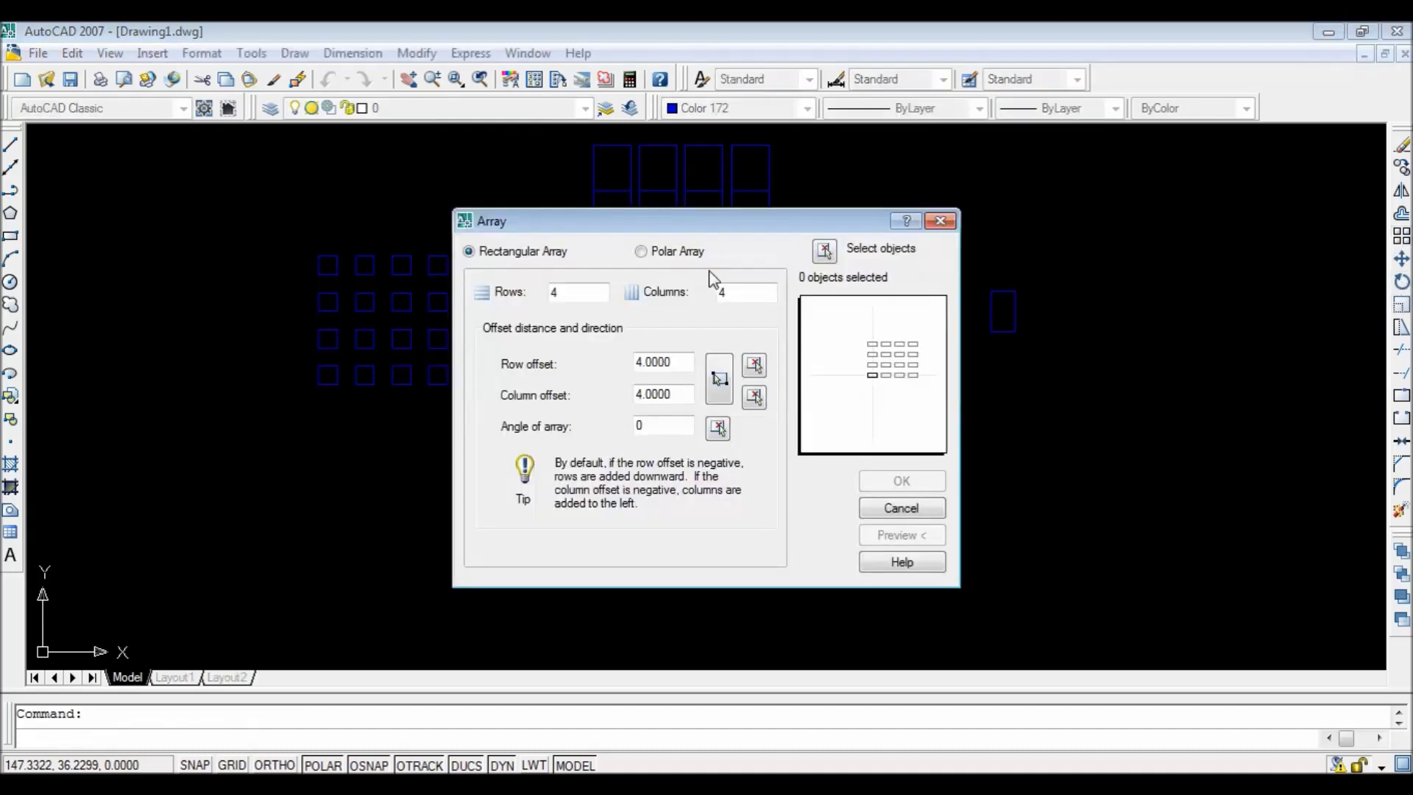
{"action": "left_click", "coordinate": [642, 253]}
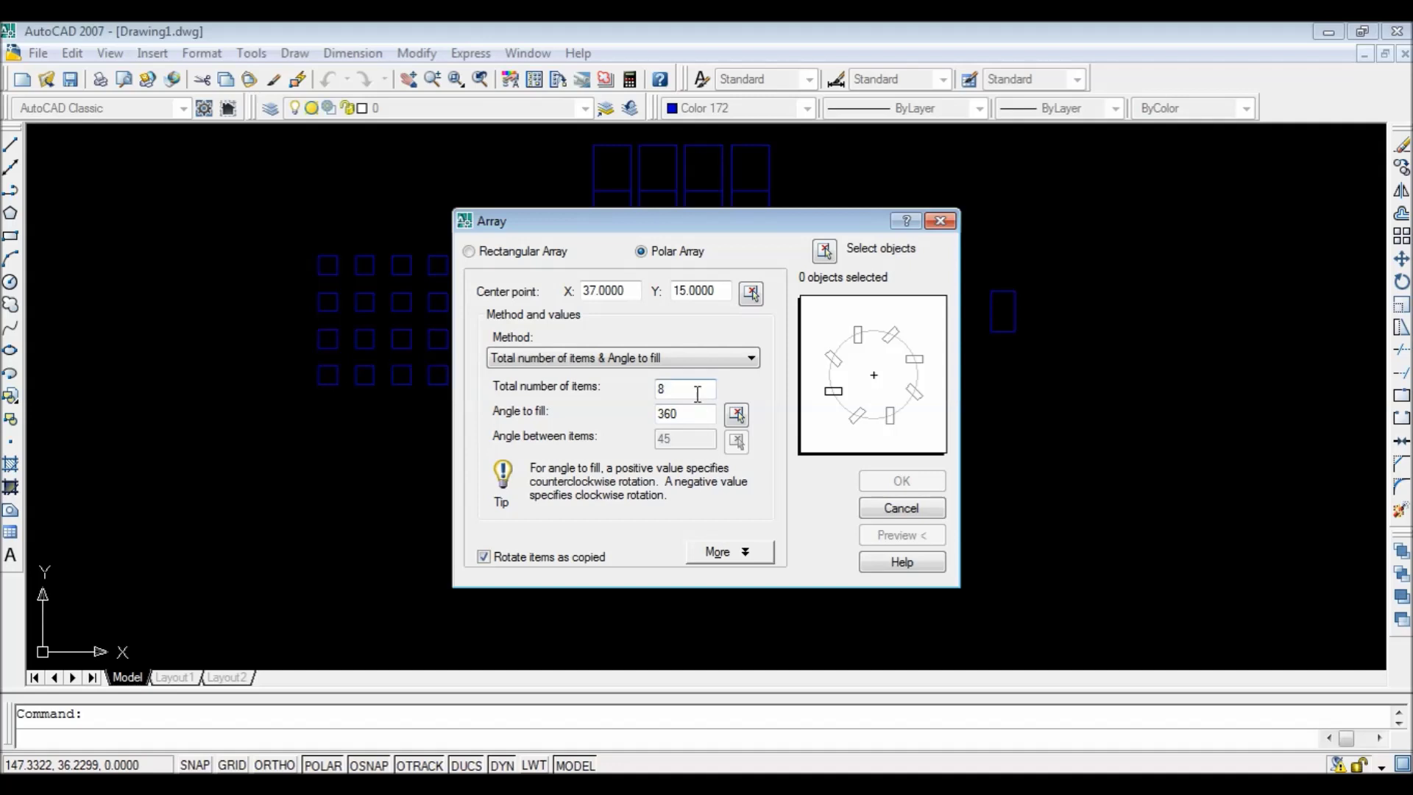
{"action": "left_click", "coordinate": [825, 251]}
{"action": "left_click", "coordinate": [1009, 293]}
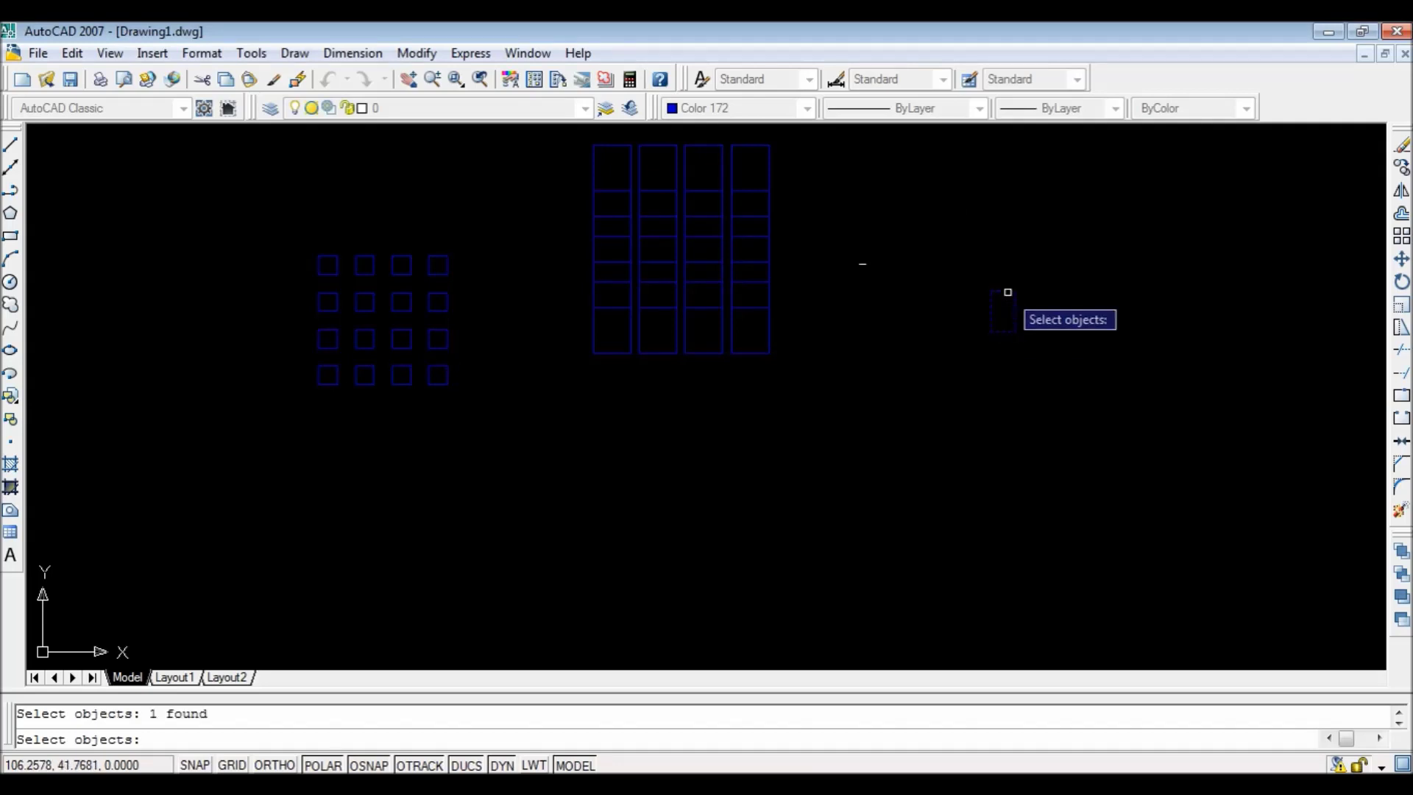
{"action": "key", "text": "Return"}
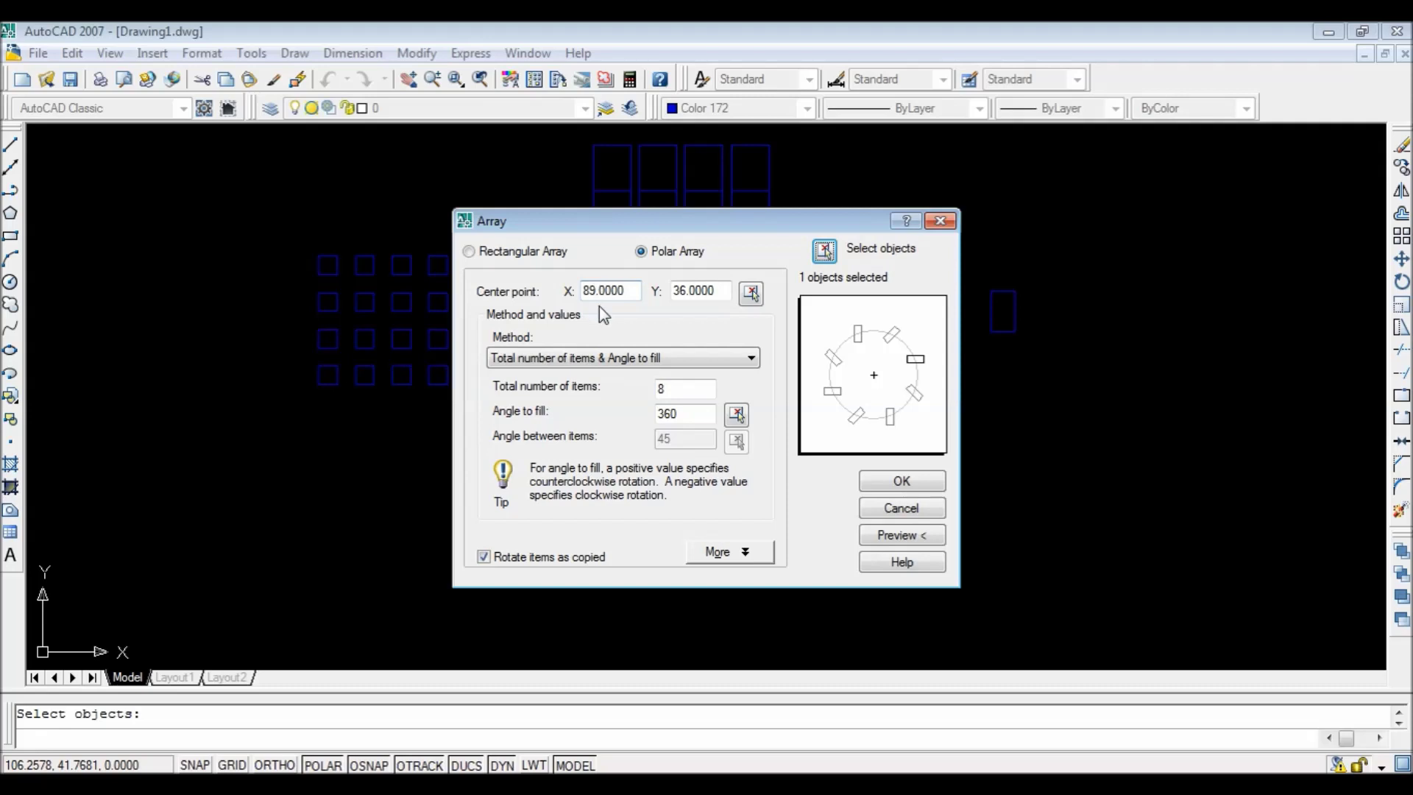
{"action": "left_click", "coordinate": [751, 292]}
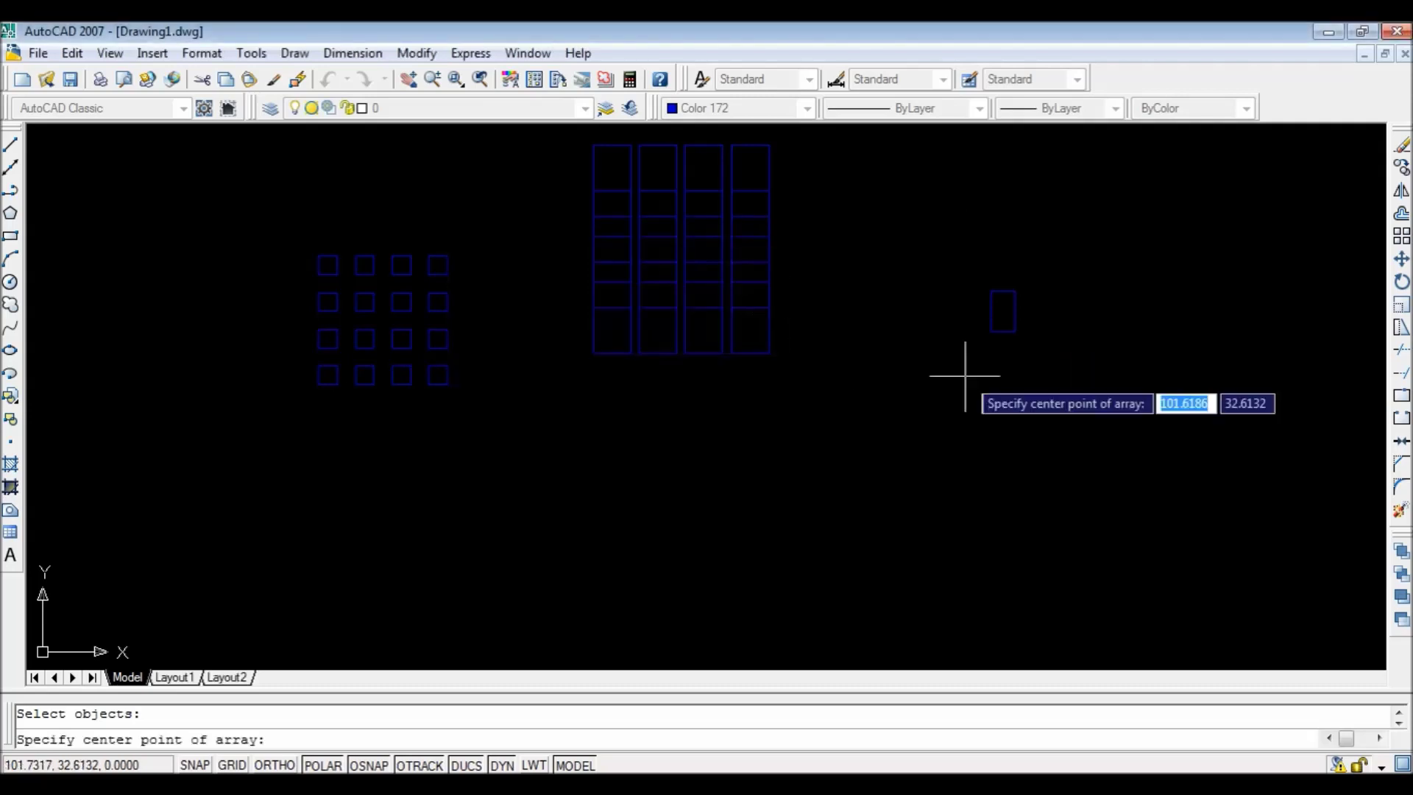
{"action": "left_click", "coordinate": [1003, 362]}
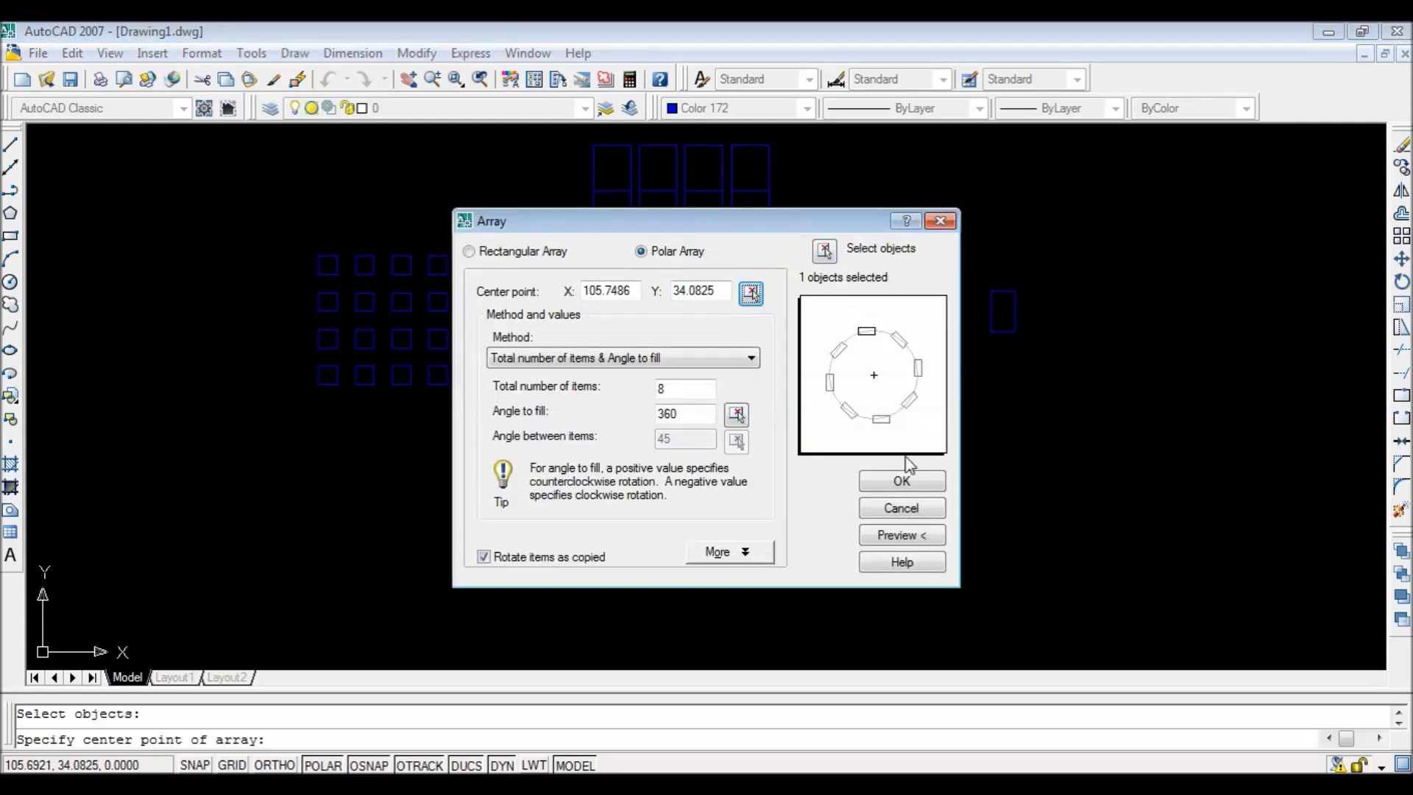
{"action": "left_click", "coordinate": [908, 480]}
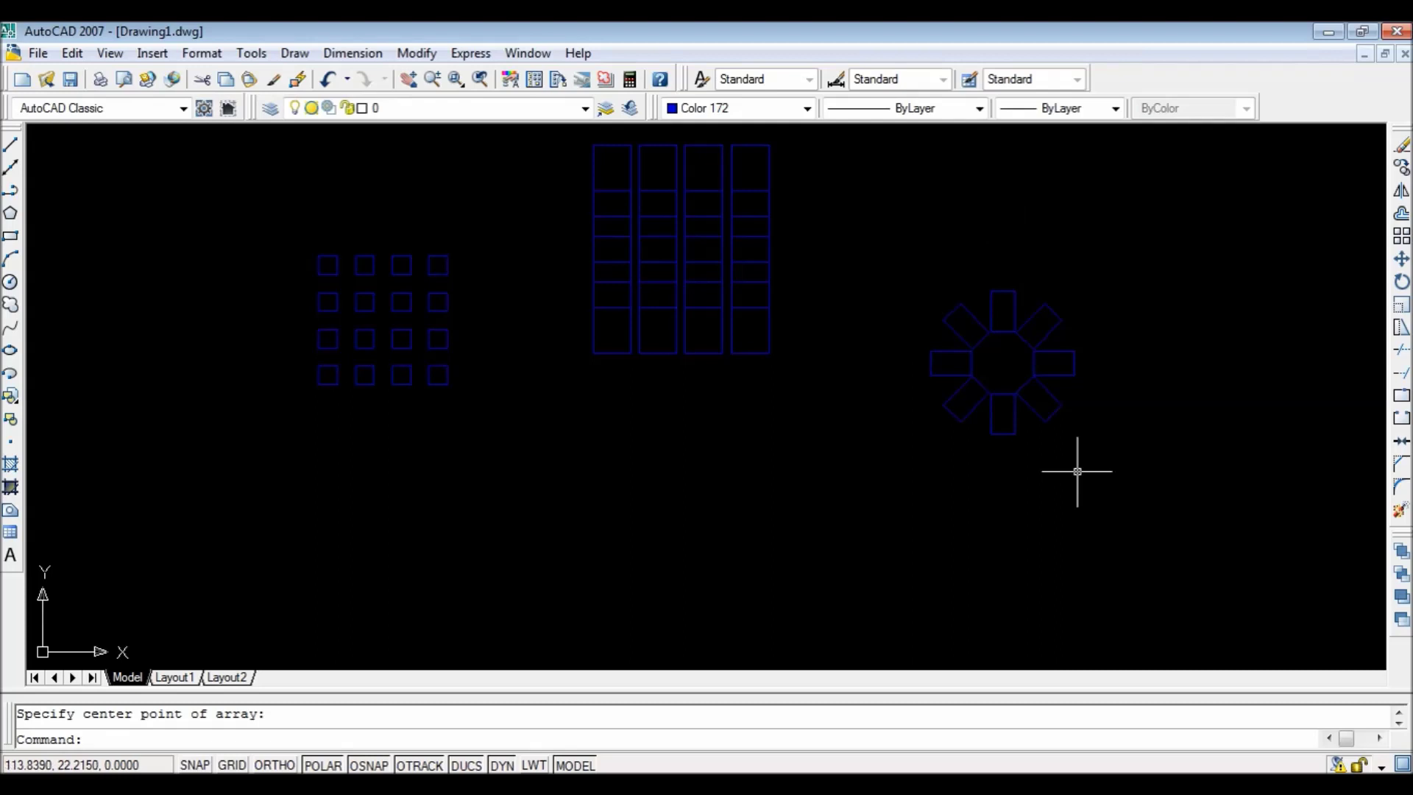
{"action": "key", "text": "Delete"}
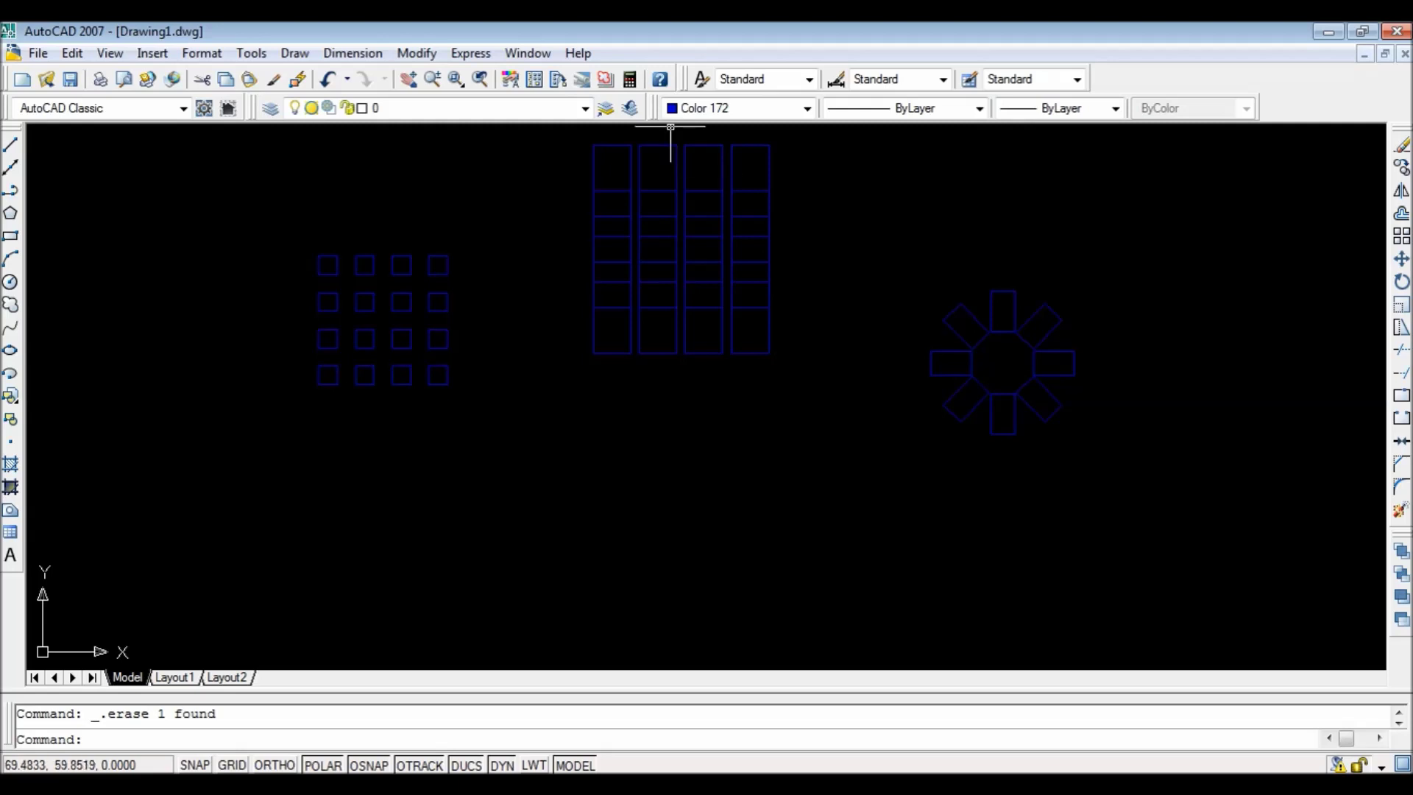
Set the current drawing colour to index colour 206.
{"action": "left_click", "coordinate": [810, 109]}
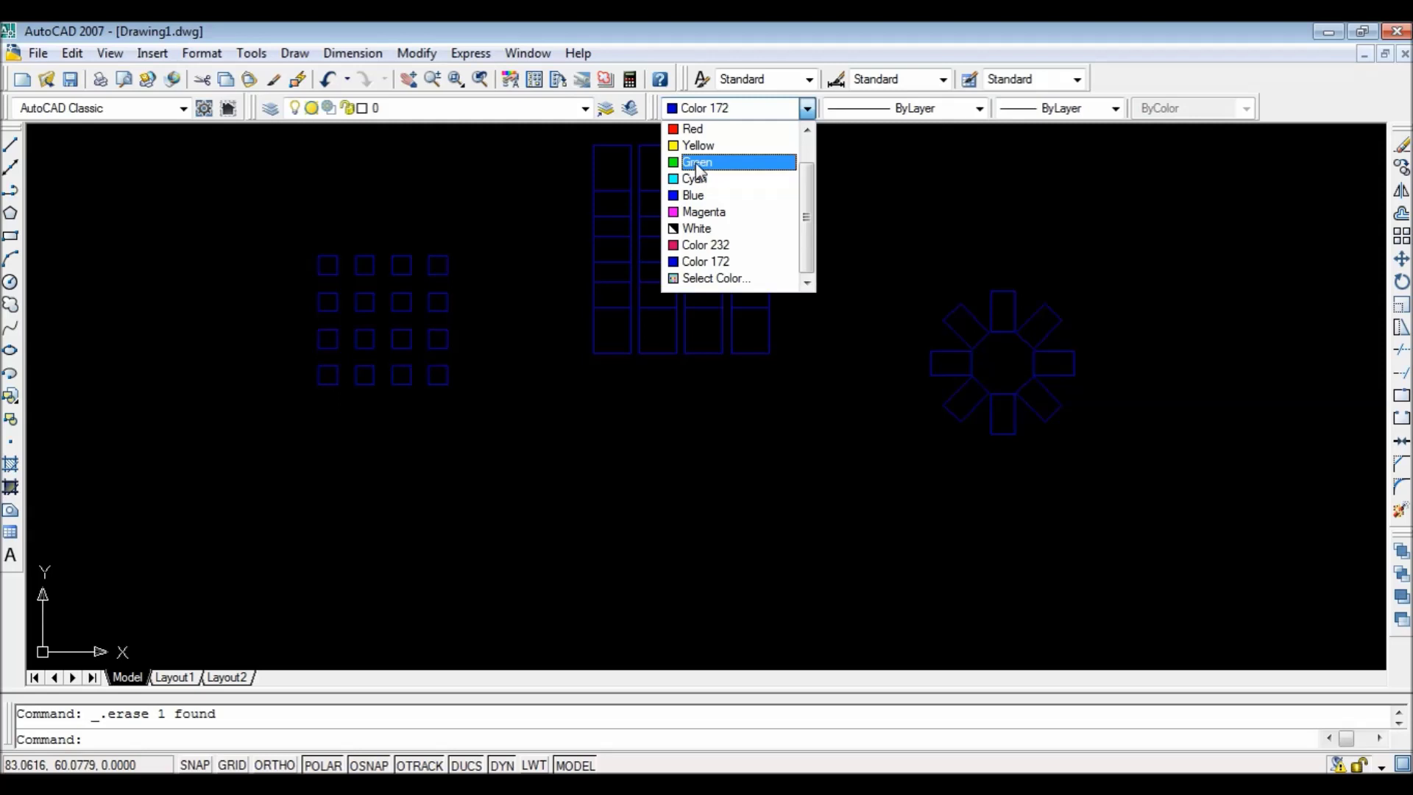
{"action": "left_click", "coordinate": [731, 279]}
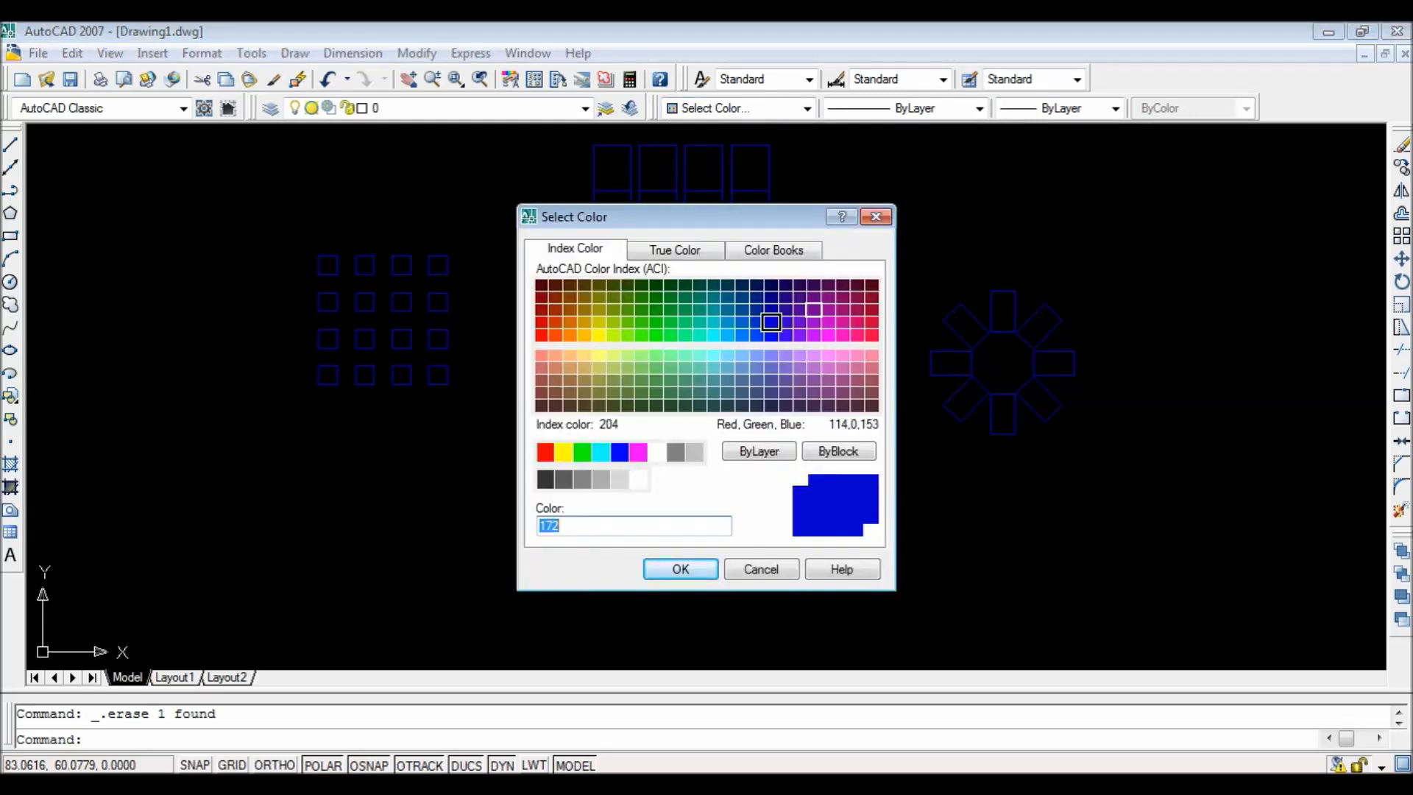
{"action": "left_click", "coordinate": [814, 297]}
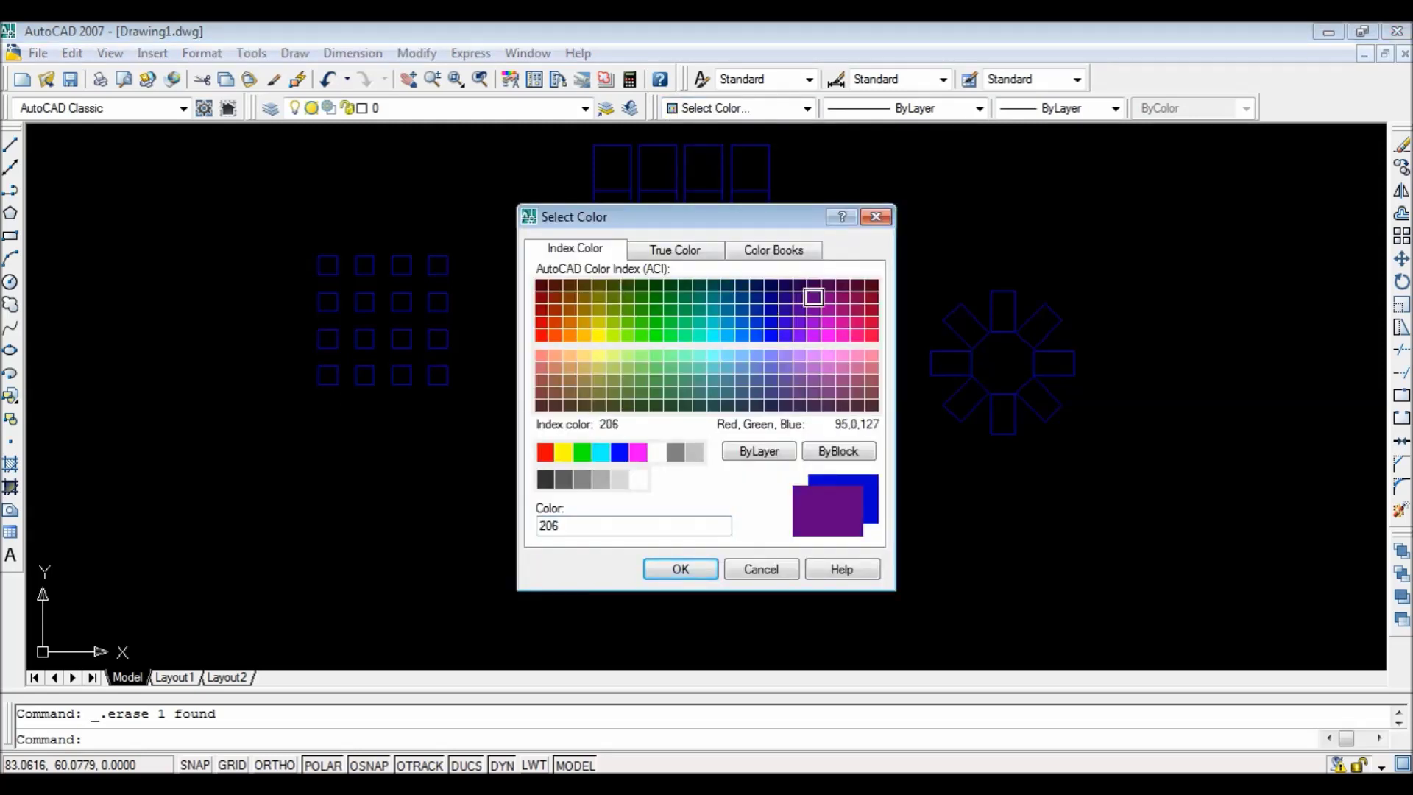
{"action": "left_click", "coordinate": [690, 570]}
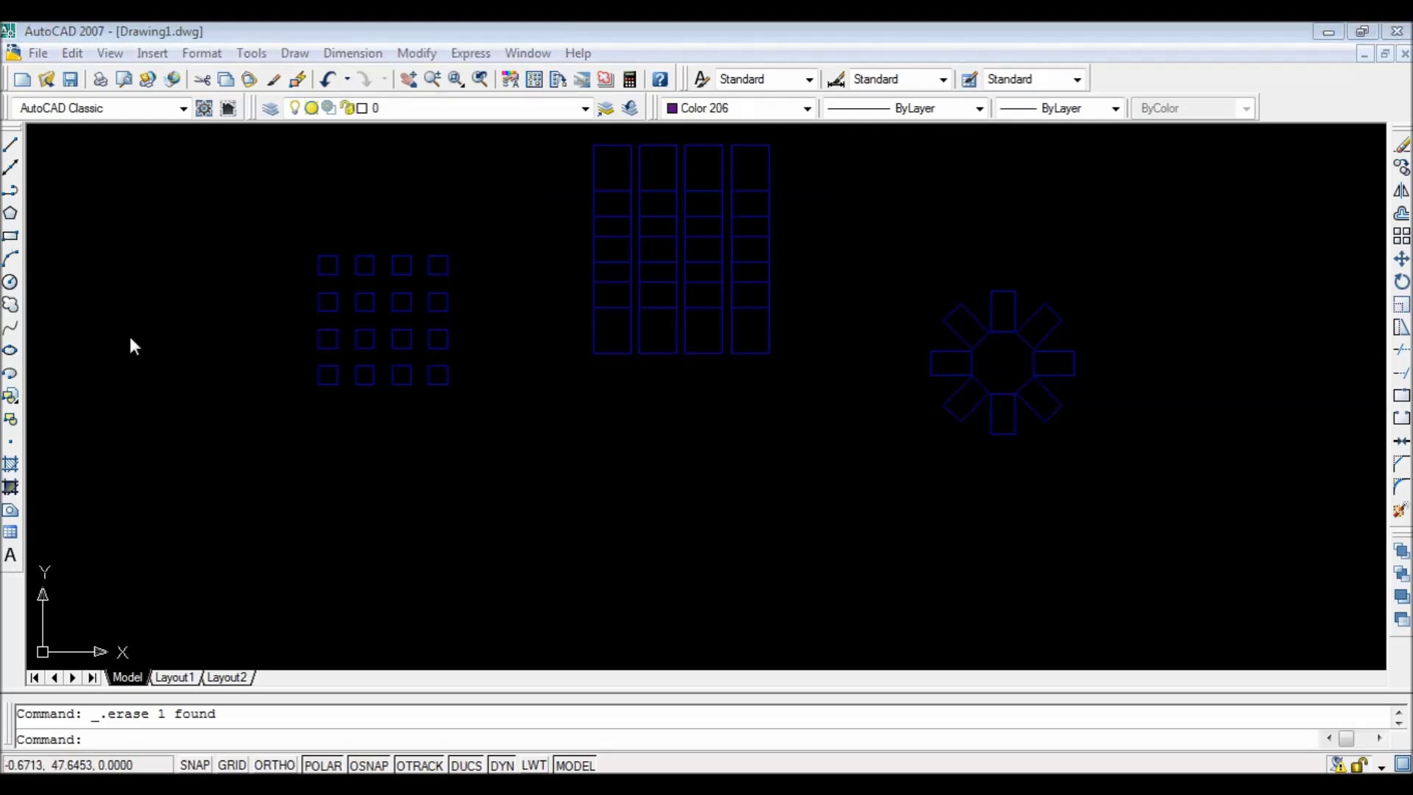
Draw a rectangle about 14.1 by 8.6 units below the large rectangular array.
{"action": "left_click", "coordinate": [11, 237]}
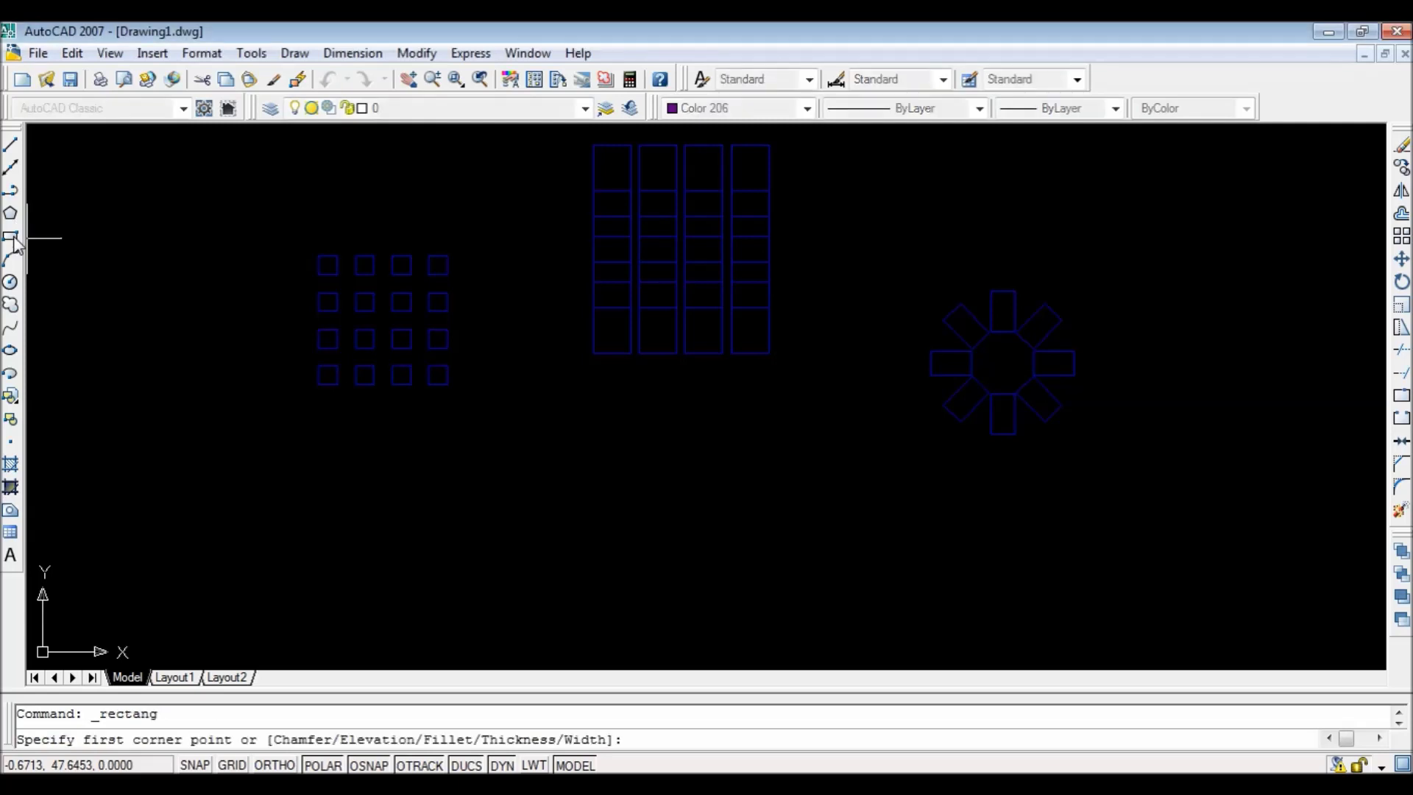
{"action": "left_click", "coordinate": [522, 425]}
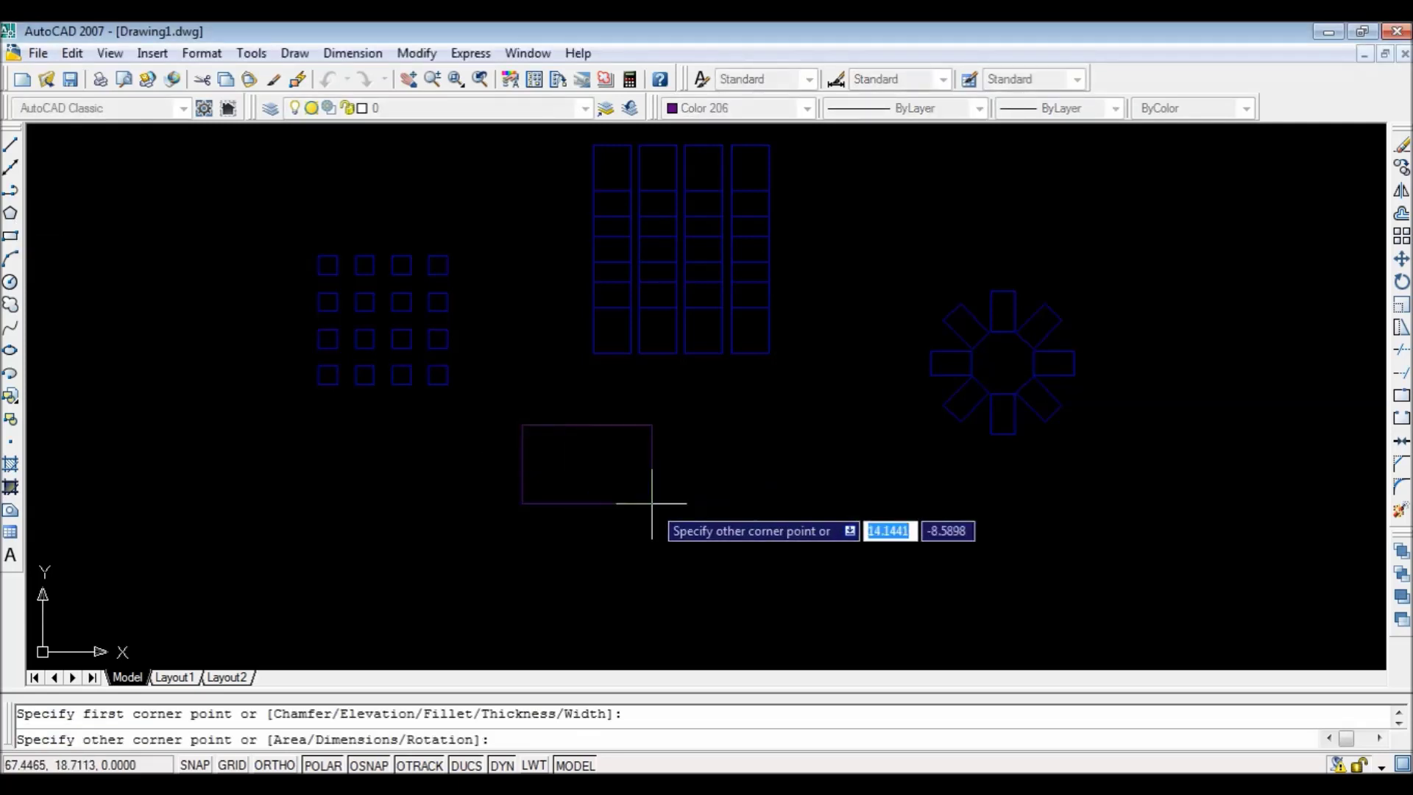
{"action": "left_click", "coordinate": [652, 504]}
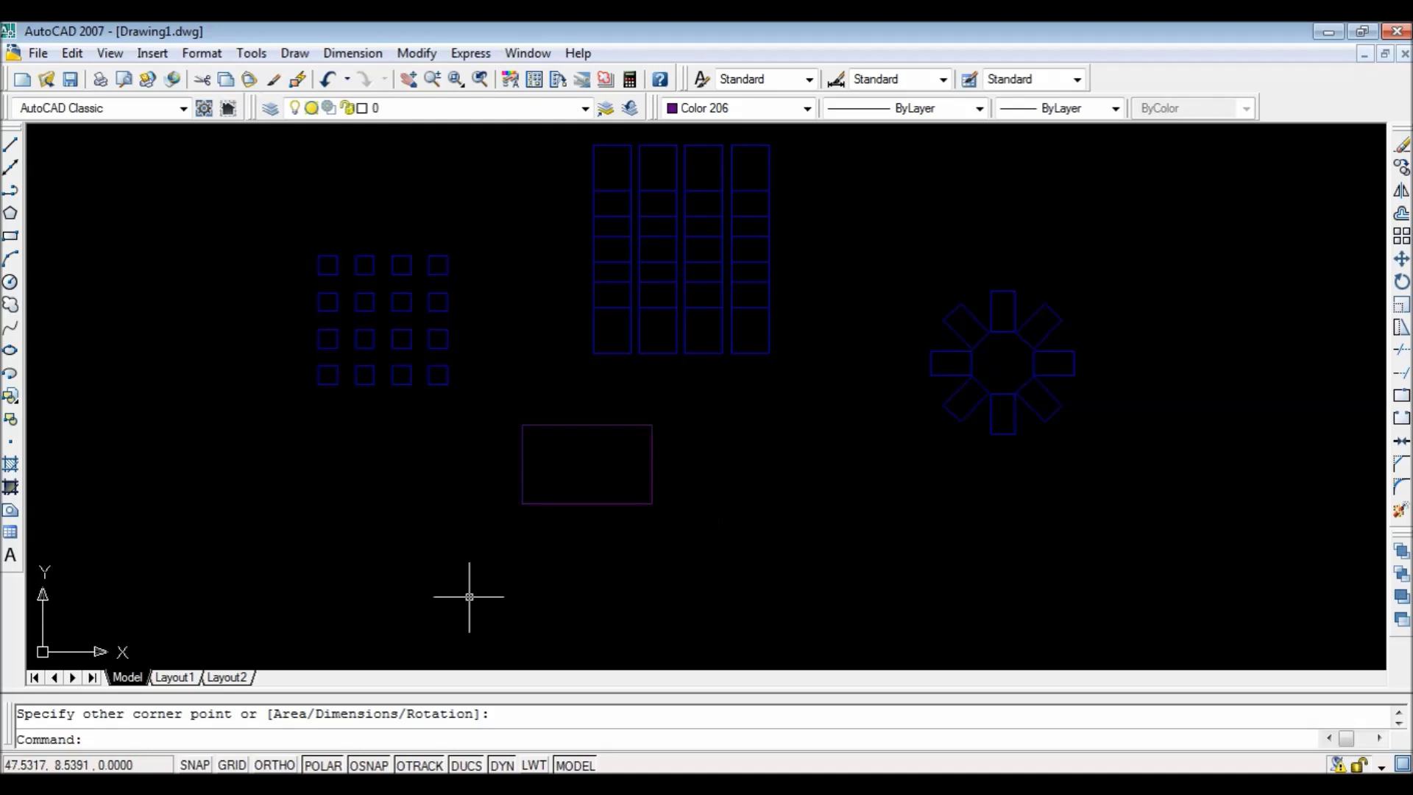
Set the current drawing colour to the true colour 93,34,34 using the Color command.
{"action": "type", "text": "color"}
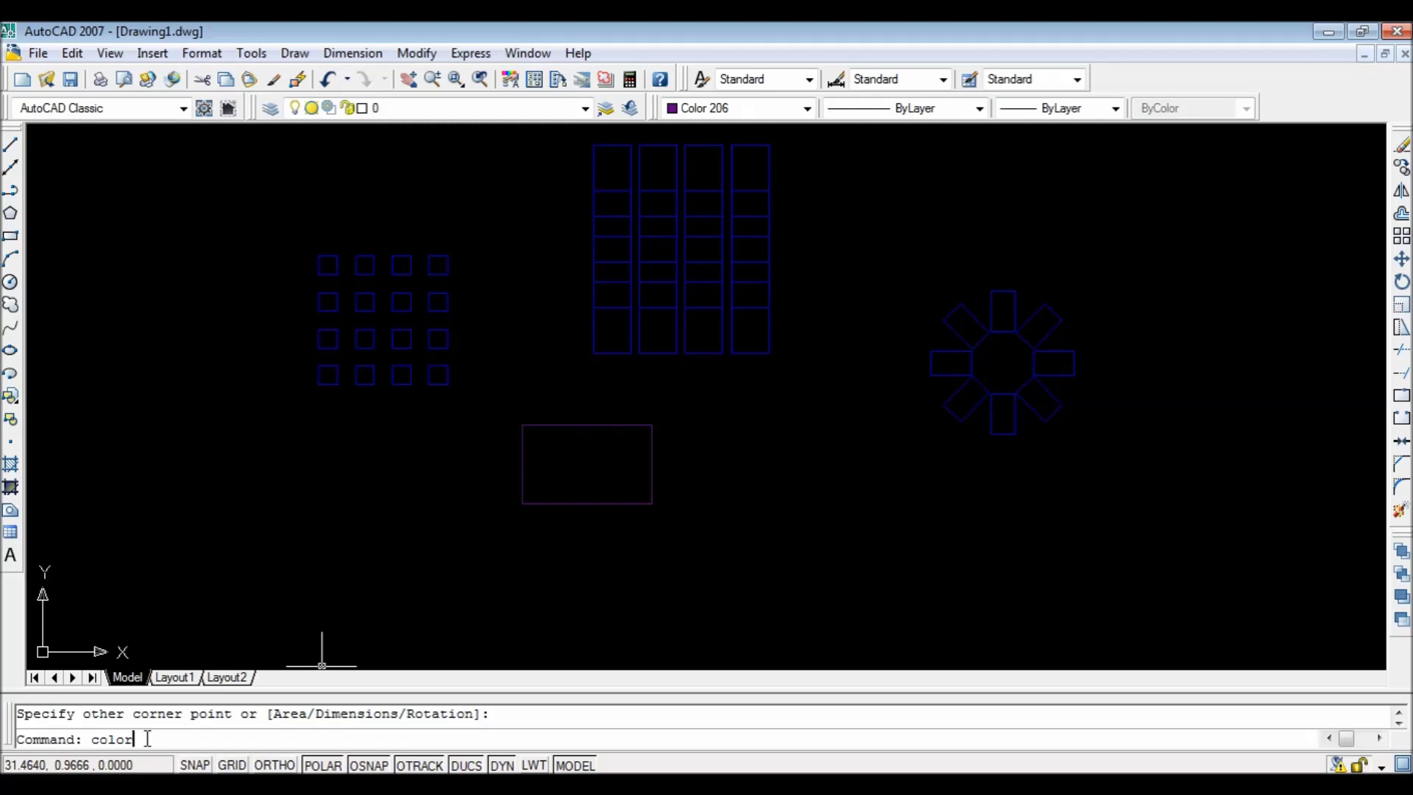
{"action": "key", "text": "Return"}
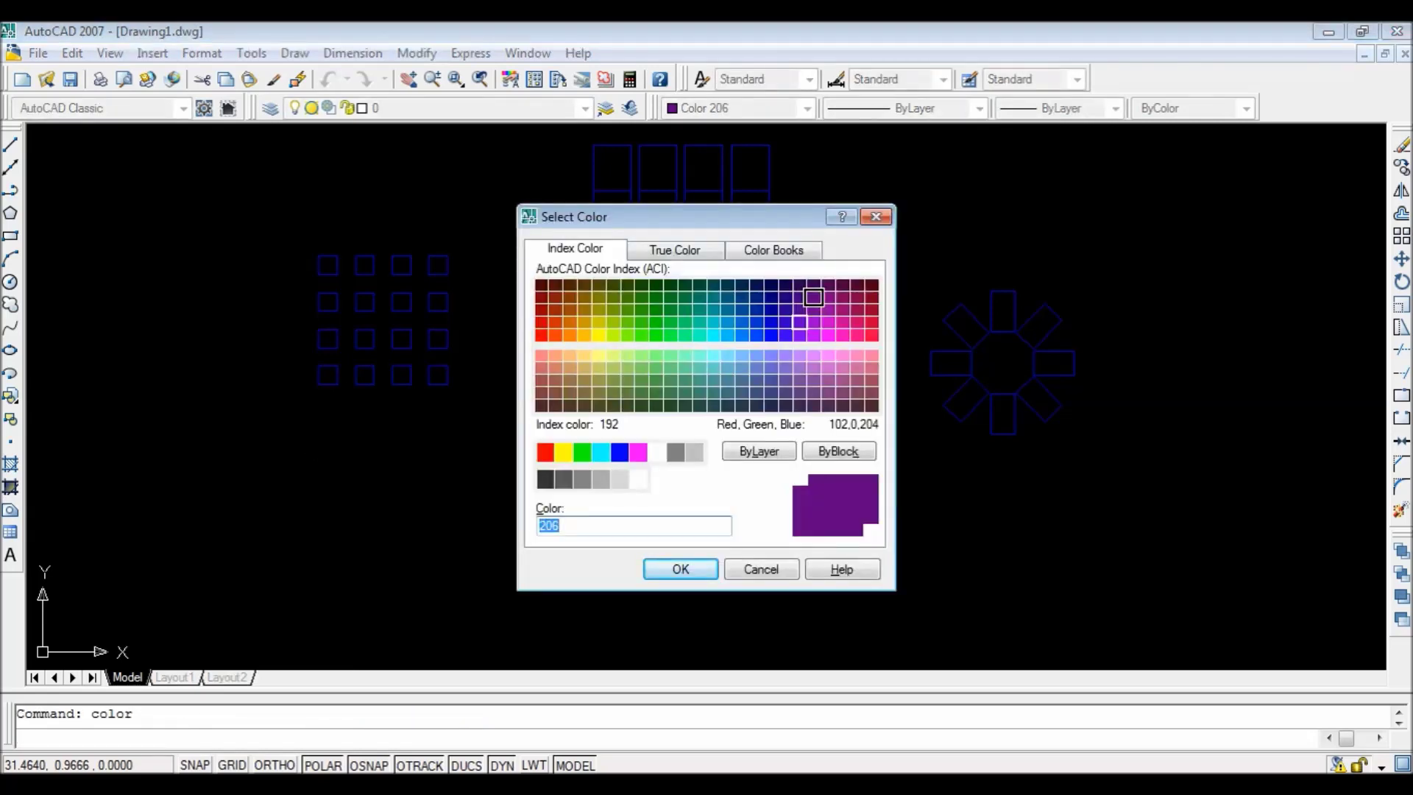
{"action": "left_click", "coordinate": [696, 258]}
{"action": "left_click_drag", "start_coordinate": [720, 356], "coordinate": [732, 410]}
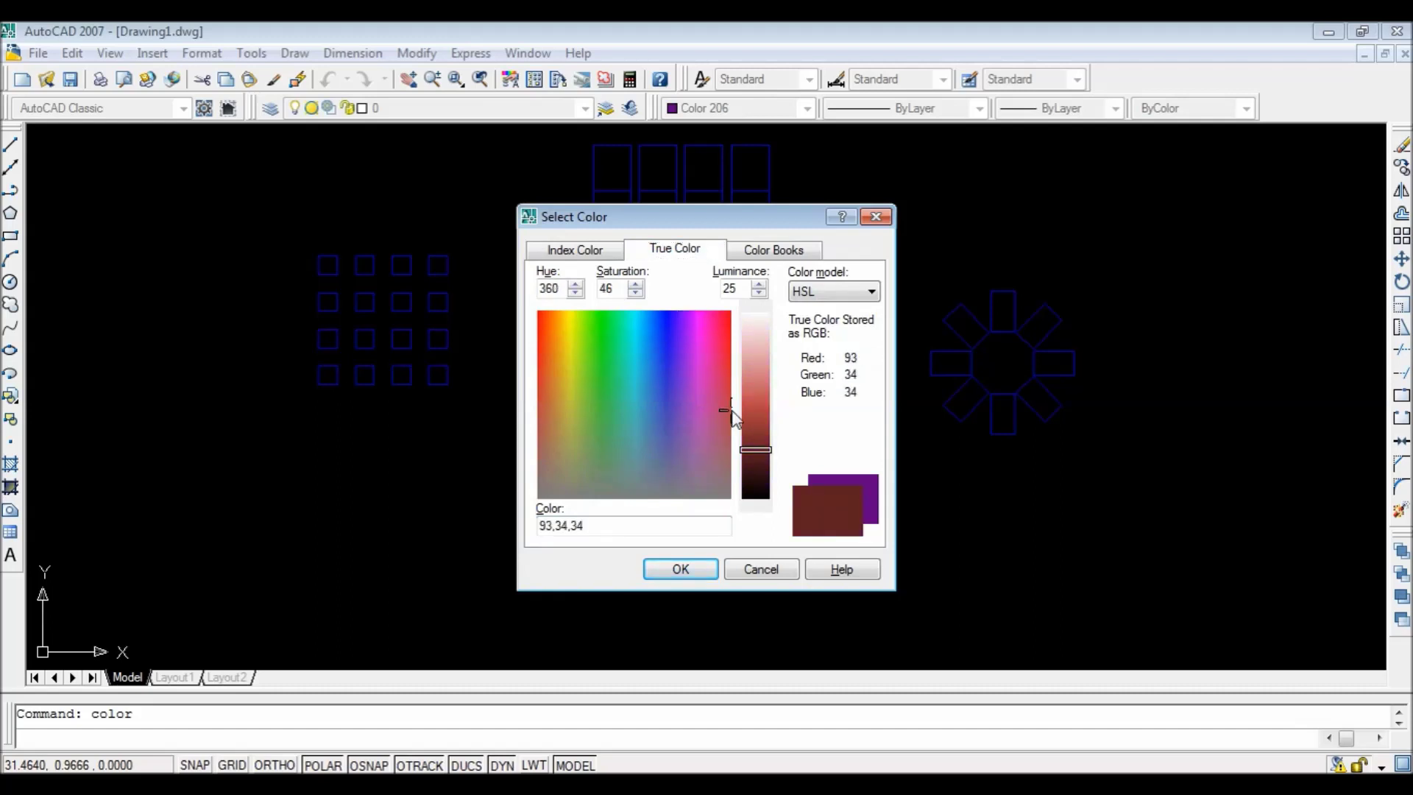
{"action": "left_click", "coordinate": [681, 569]}
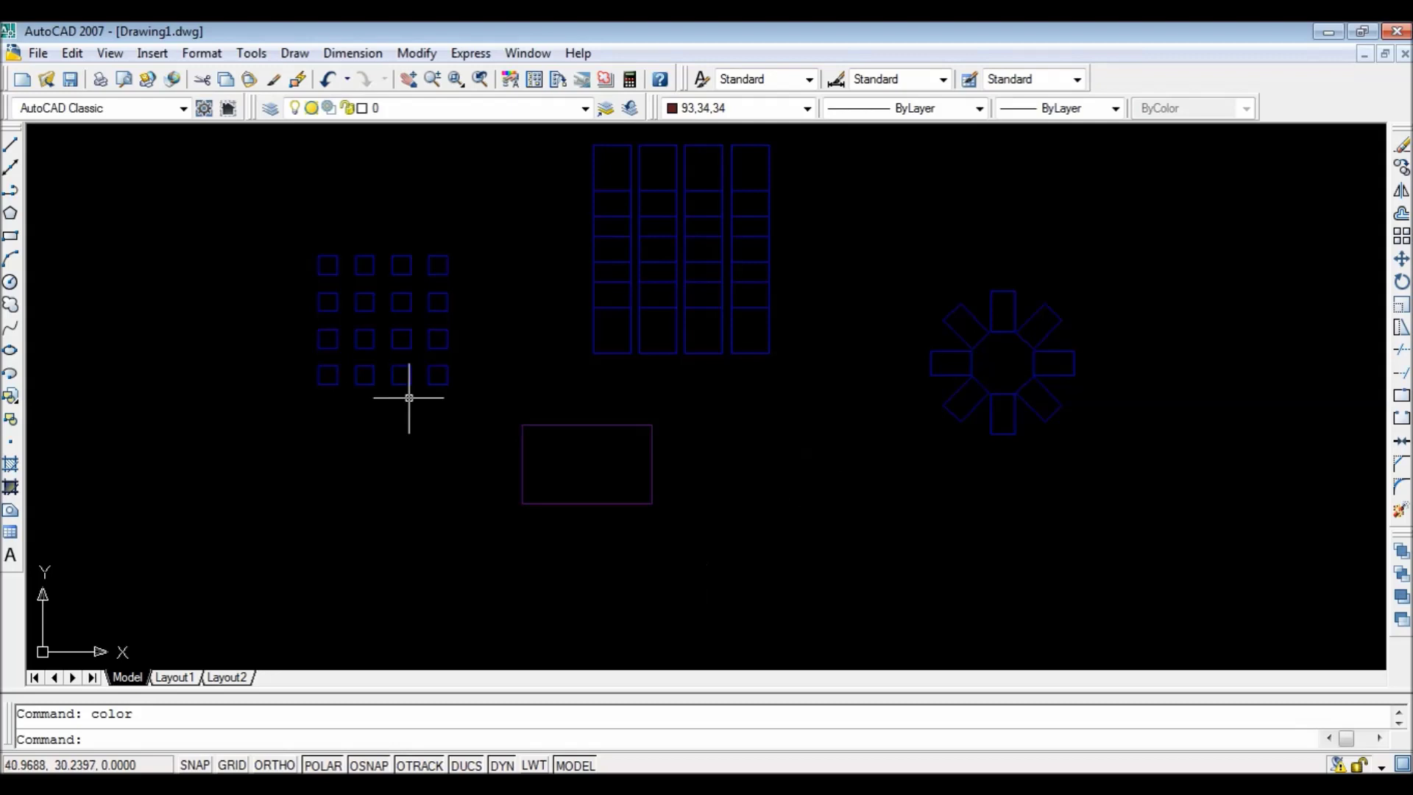
{"action": "left_click", "coordinate": [12, 214]}
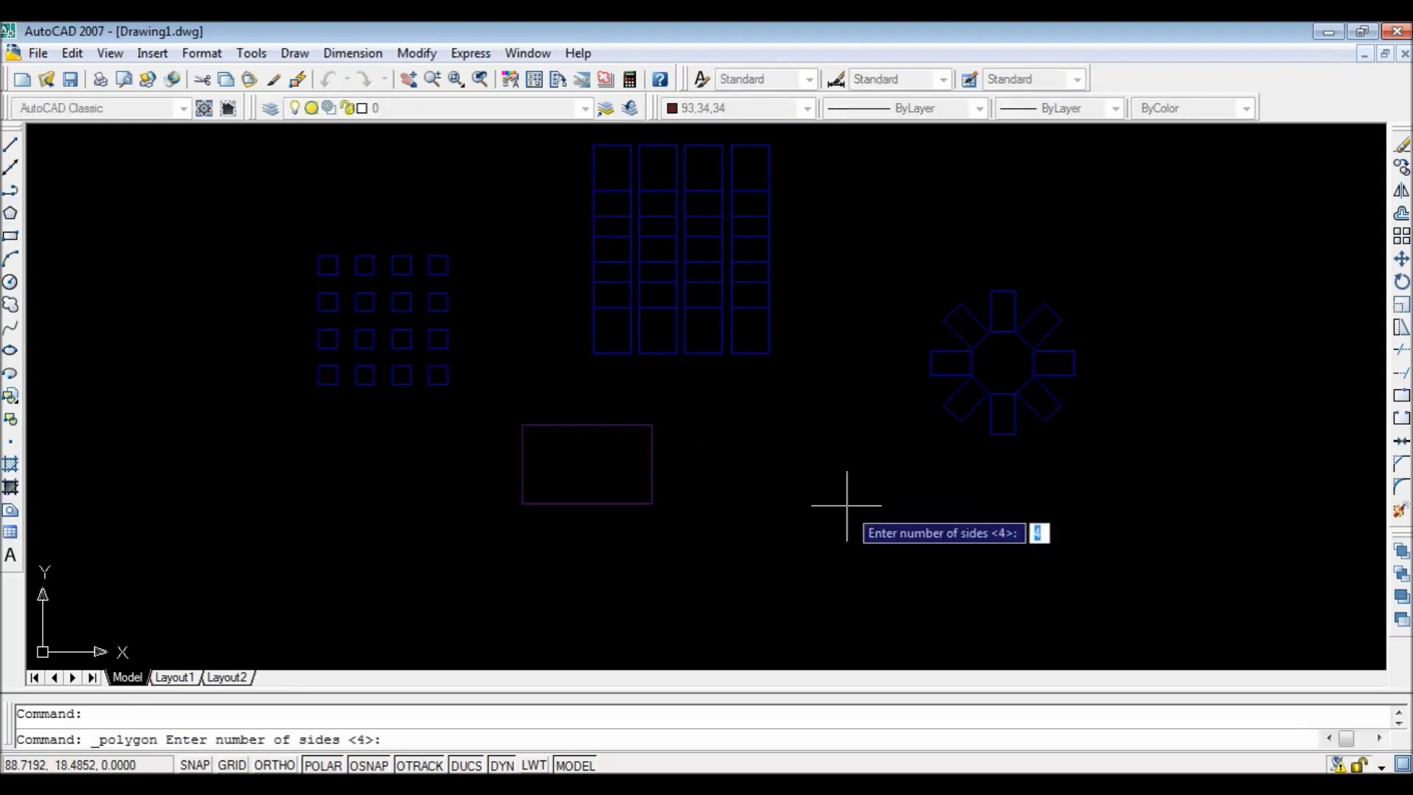
{"action": "key", "text": "Return"}
{"action": "left_click", "coordinate": [767, 449]}
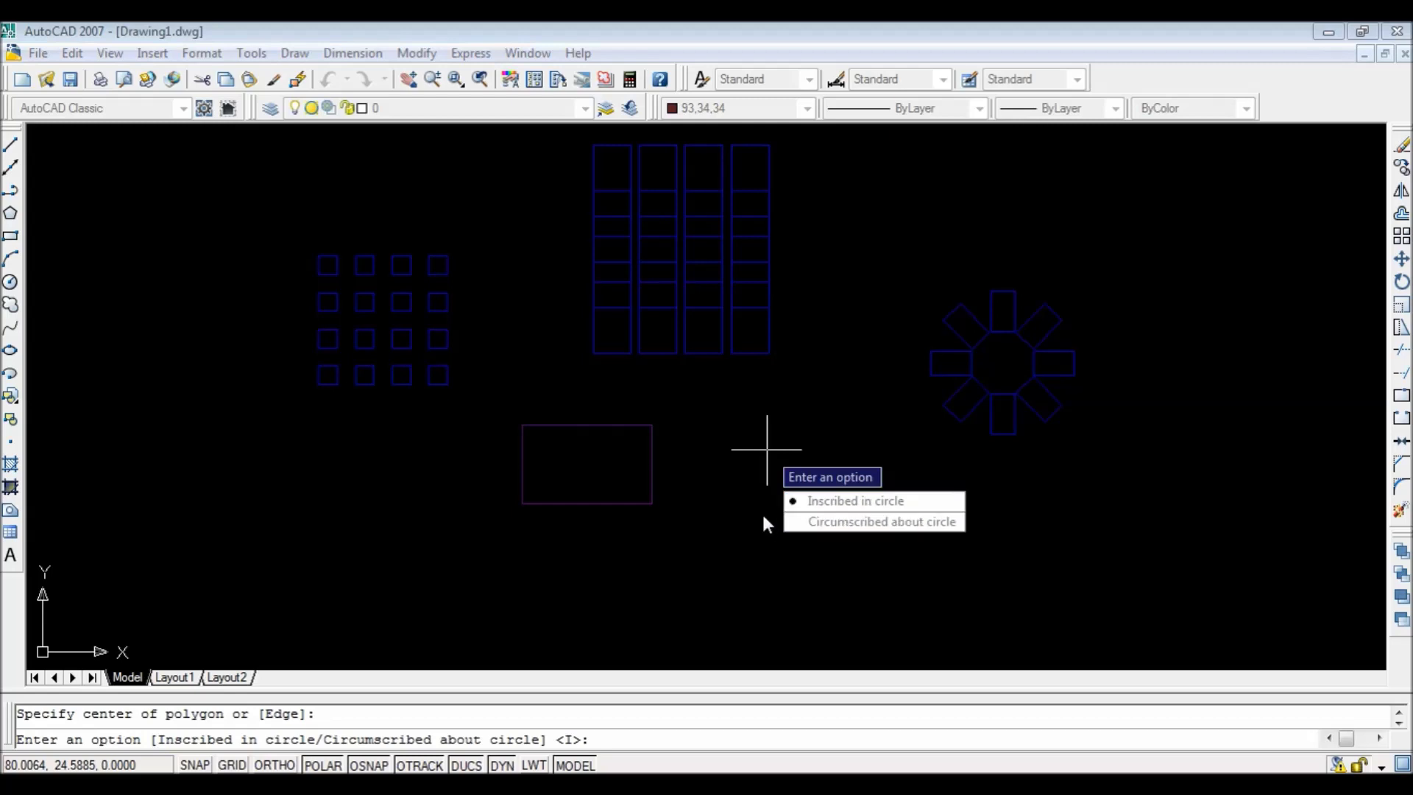
{"action": "key", "text": "Escape"}
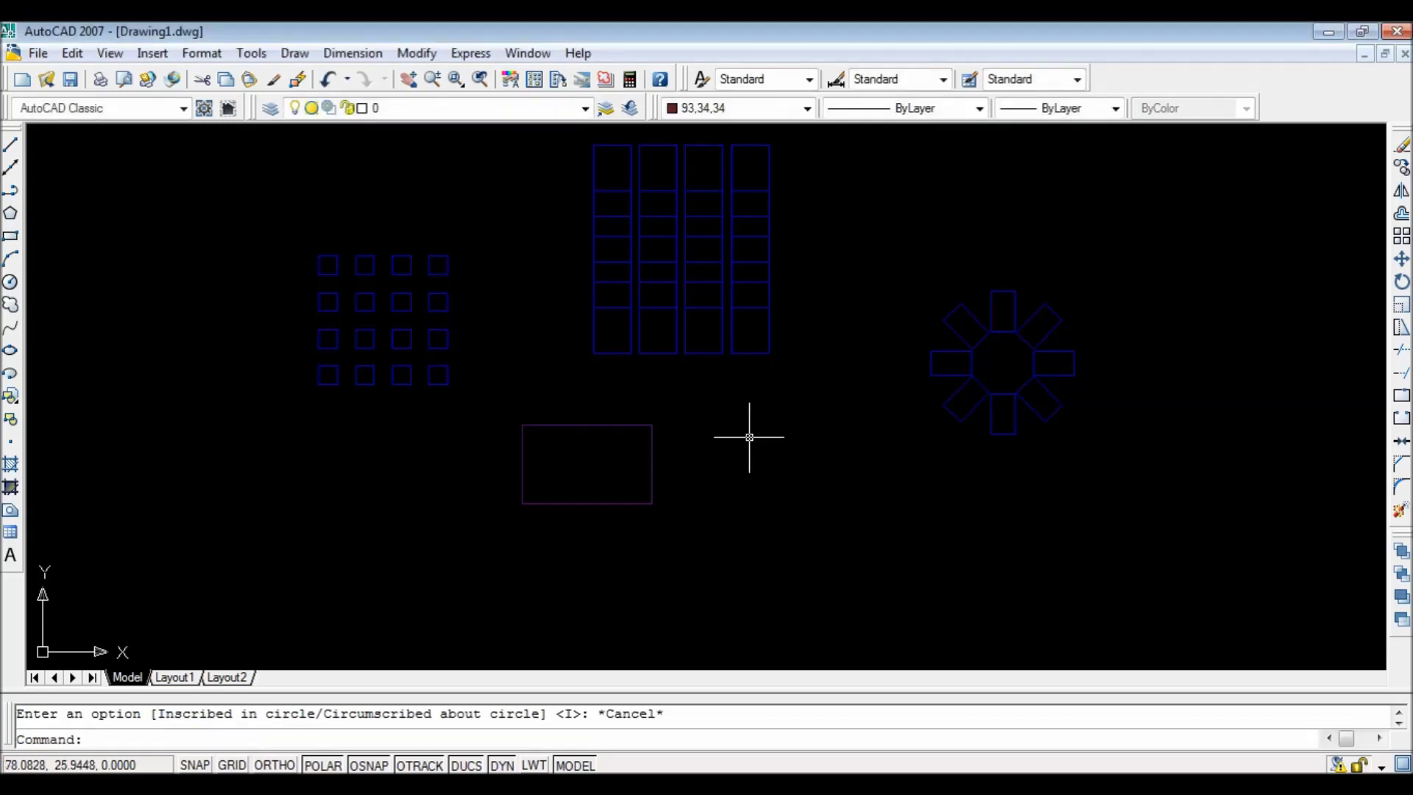
Draw a circle with a radius of about 5.9 units just to the right of the new wide rectangle.
{"action": "left_click", "coordinate": [10, 283]}
{"action": "left_click", "coordinate": [721, 431]}
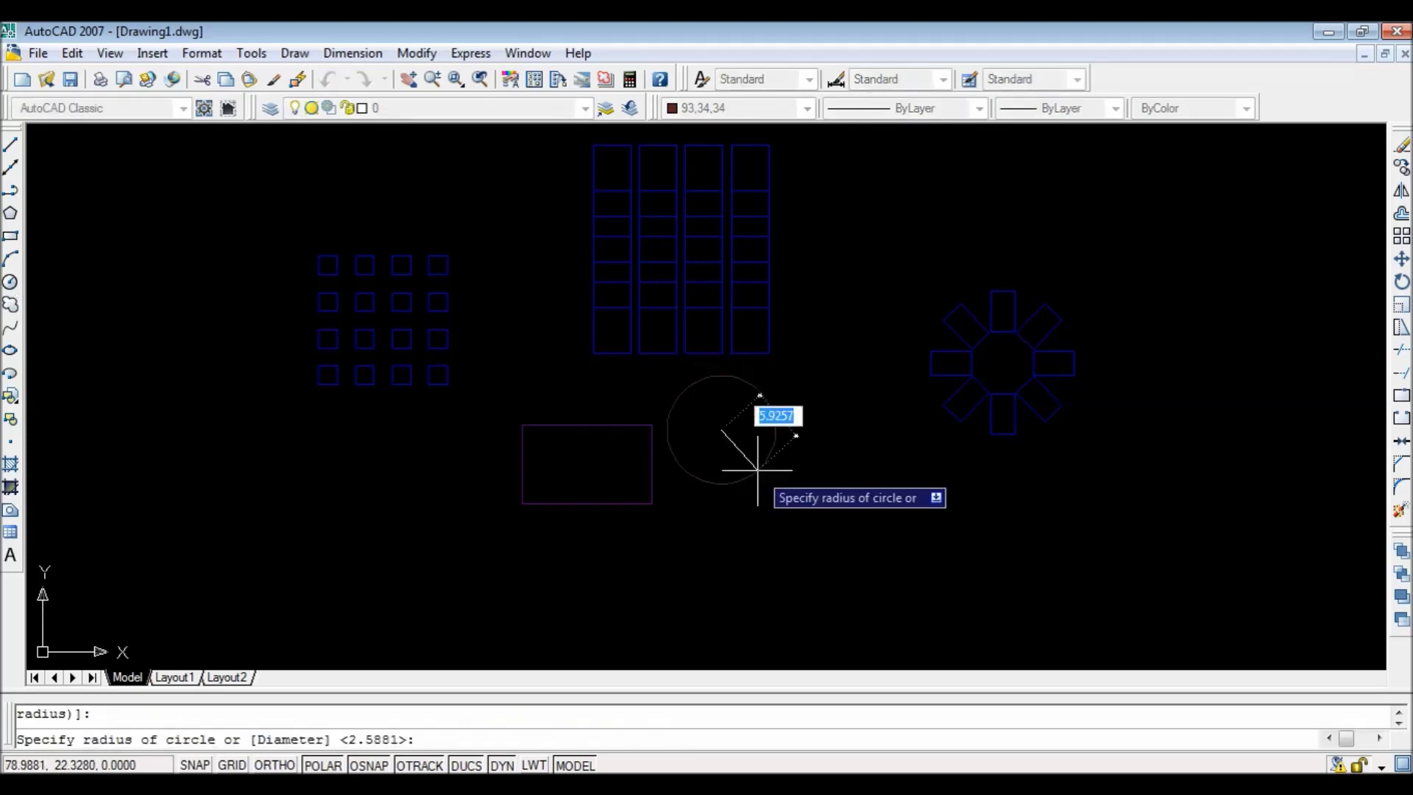
{"action": "left_click", "coordinate": [757, 468]}
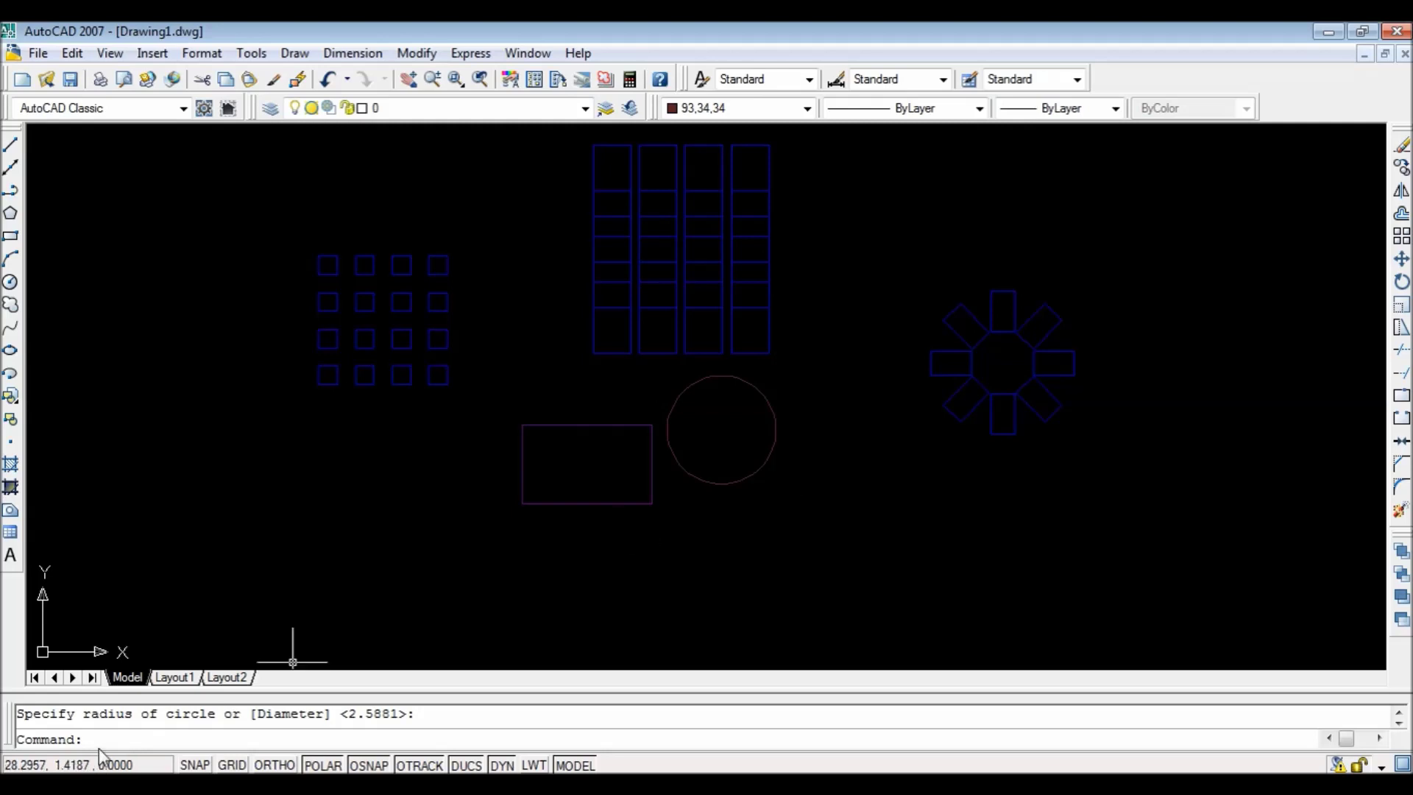
Change the colour property of the wide rectangle below the arrays to 125 with the Change command.
{"action": "type", "text": "change"}
{"action": "key", "text": "Return"}
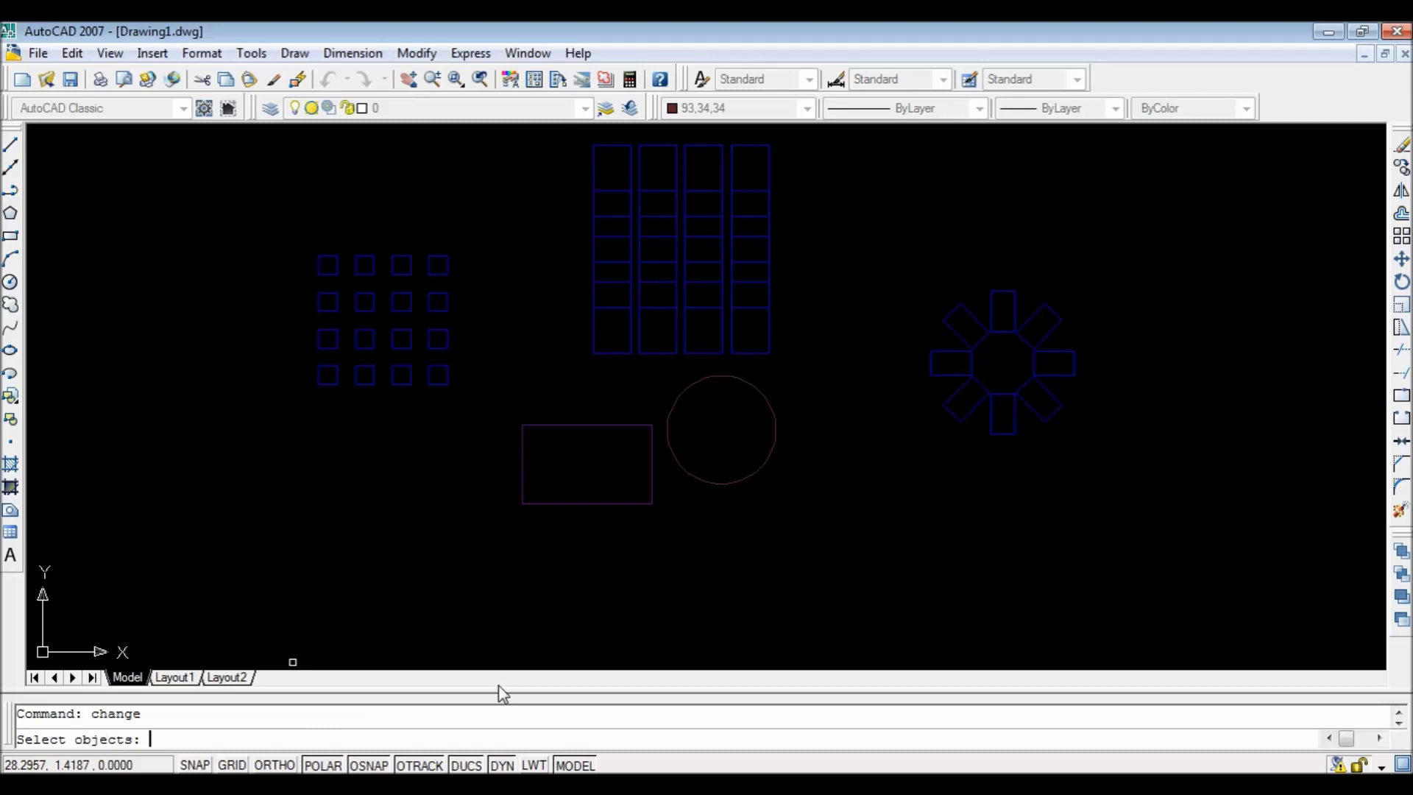
{"action": "left_click", "coordinate": [574, 424]}
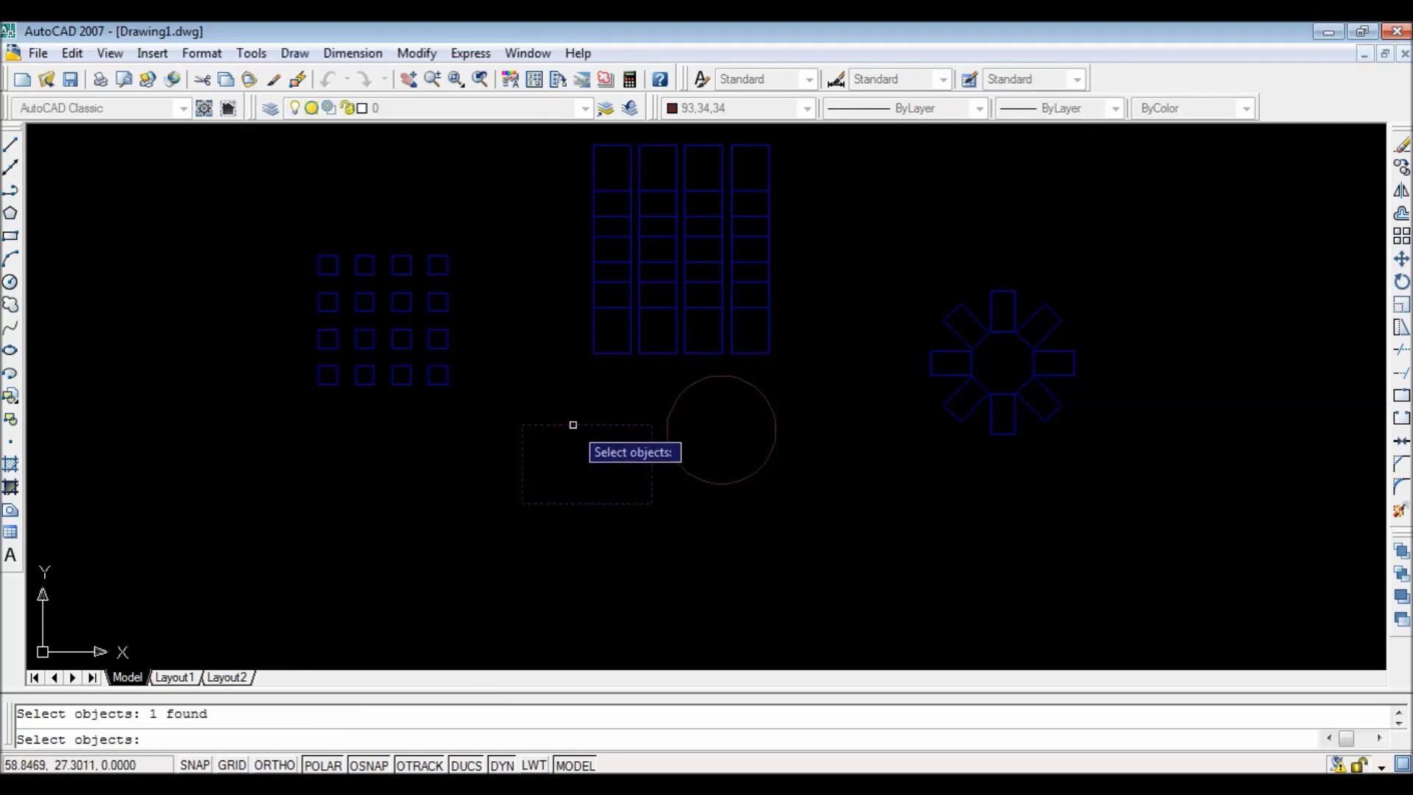
{"action": "key", "text": "Return"}
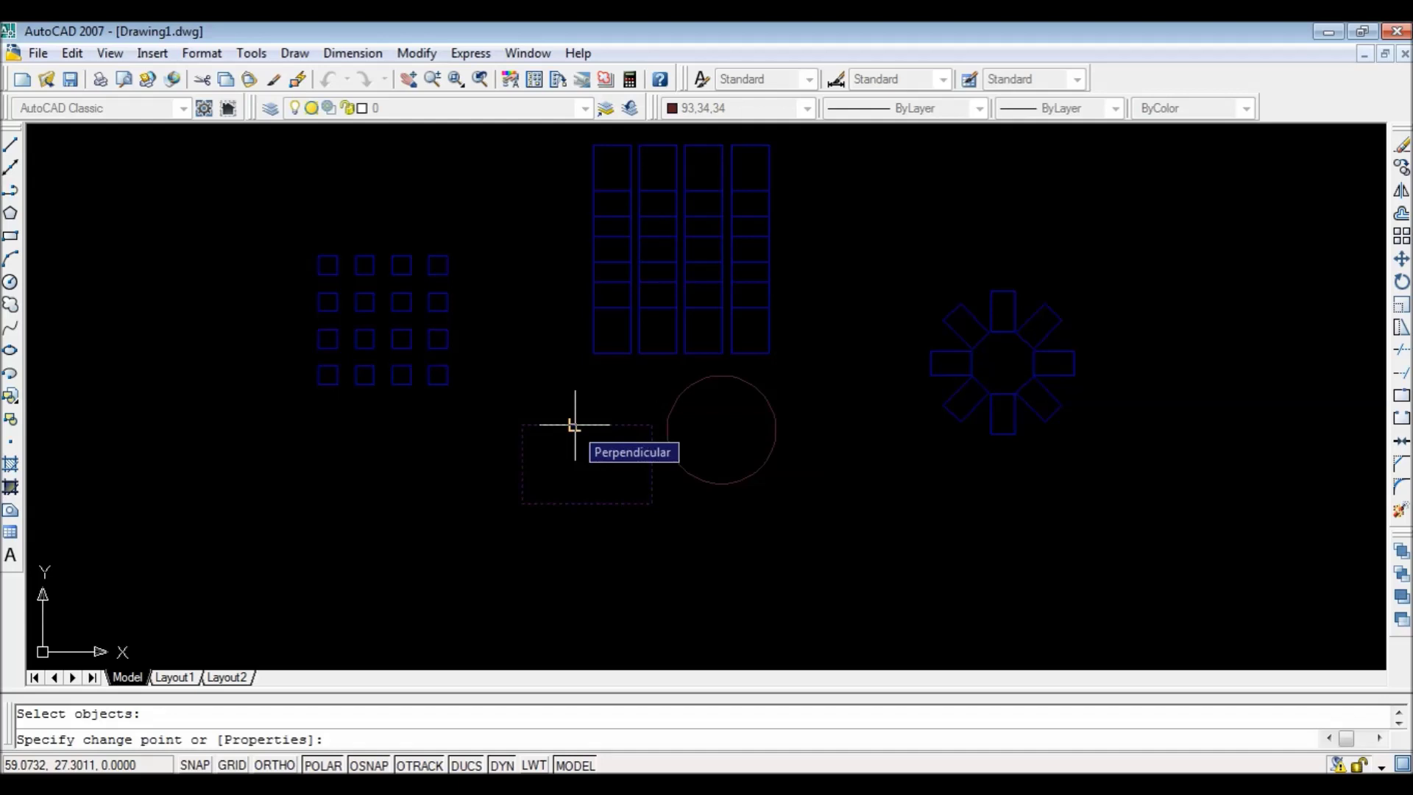
{"action": "type", "text": "p"}
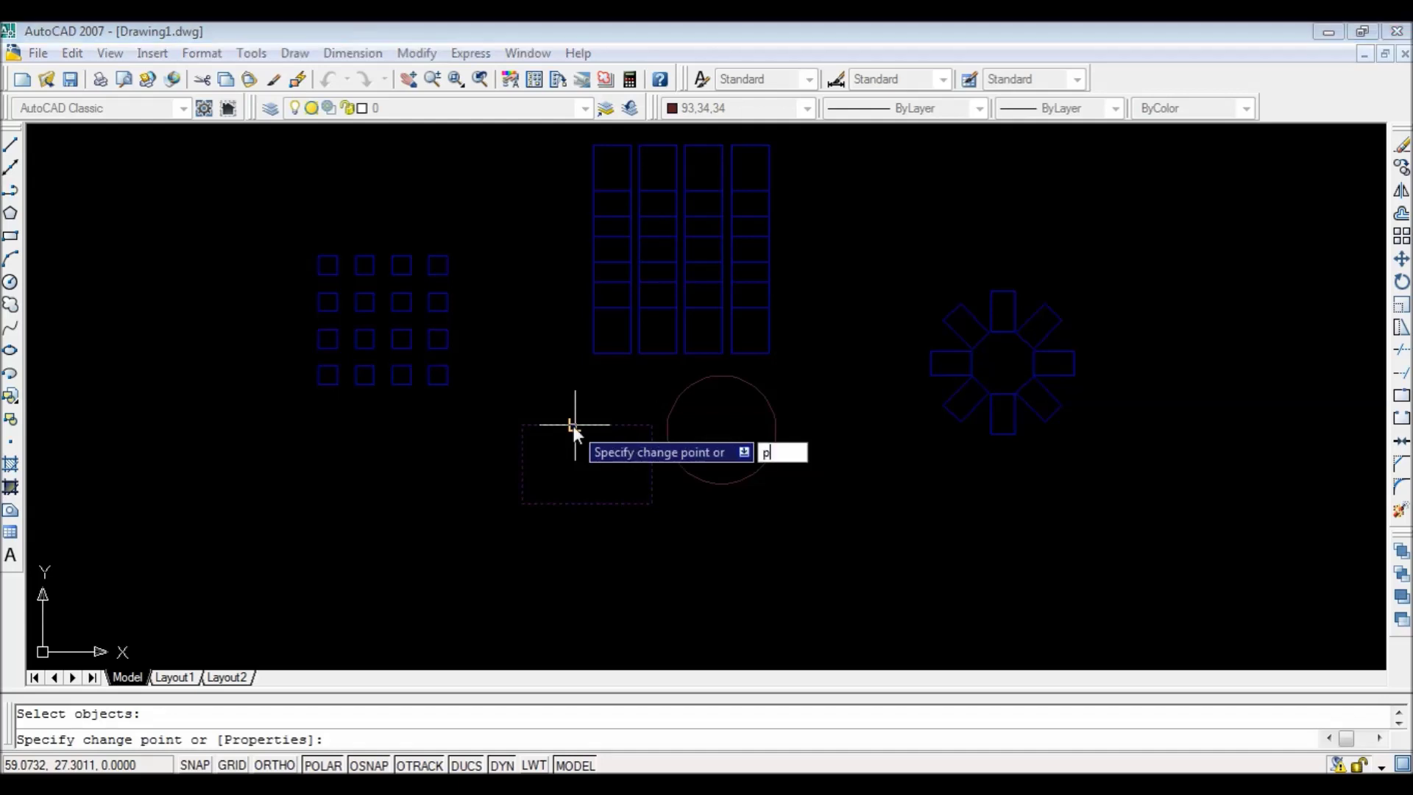
{"action": "key", "text": "Return"}
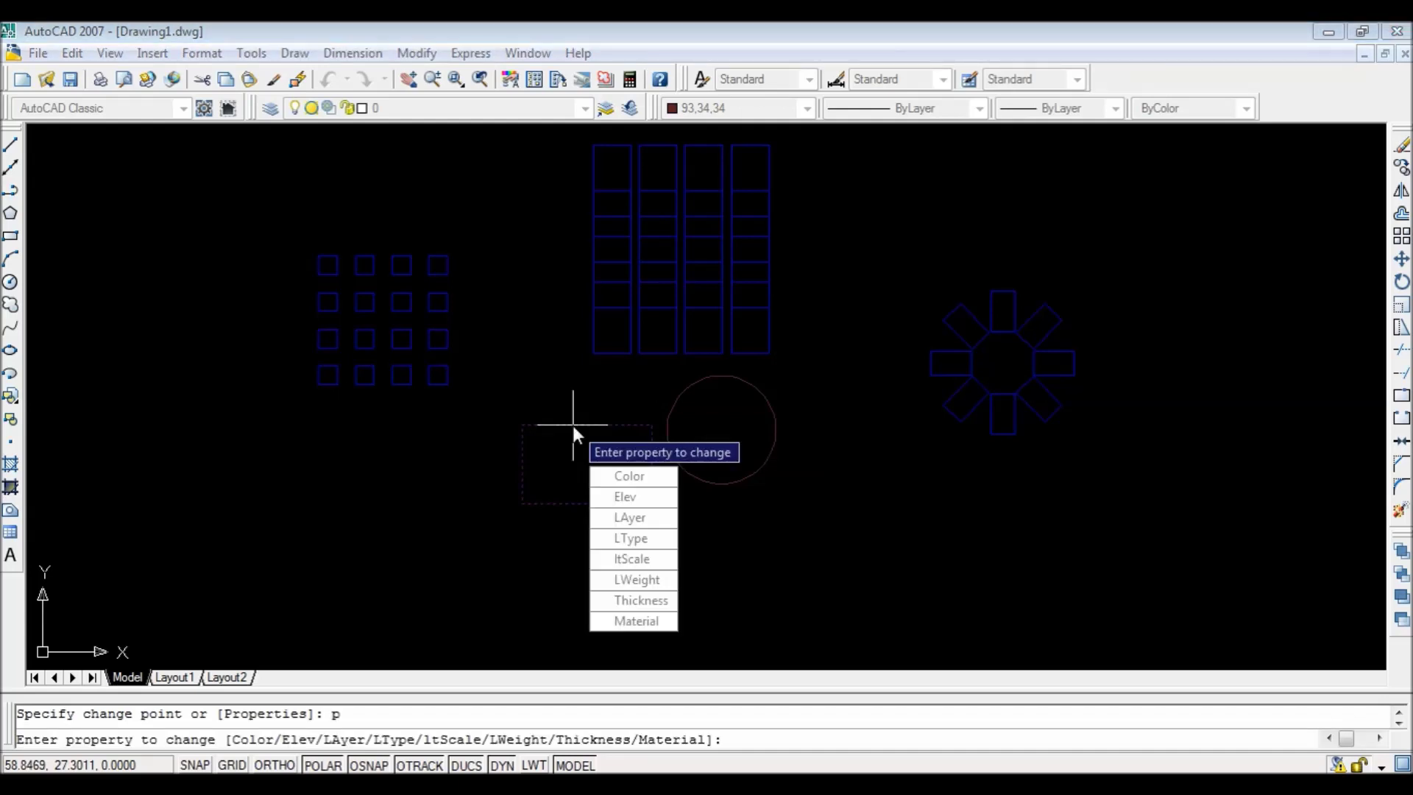
{"action": "type", "text": "c"}
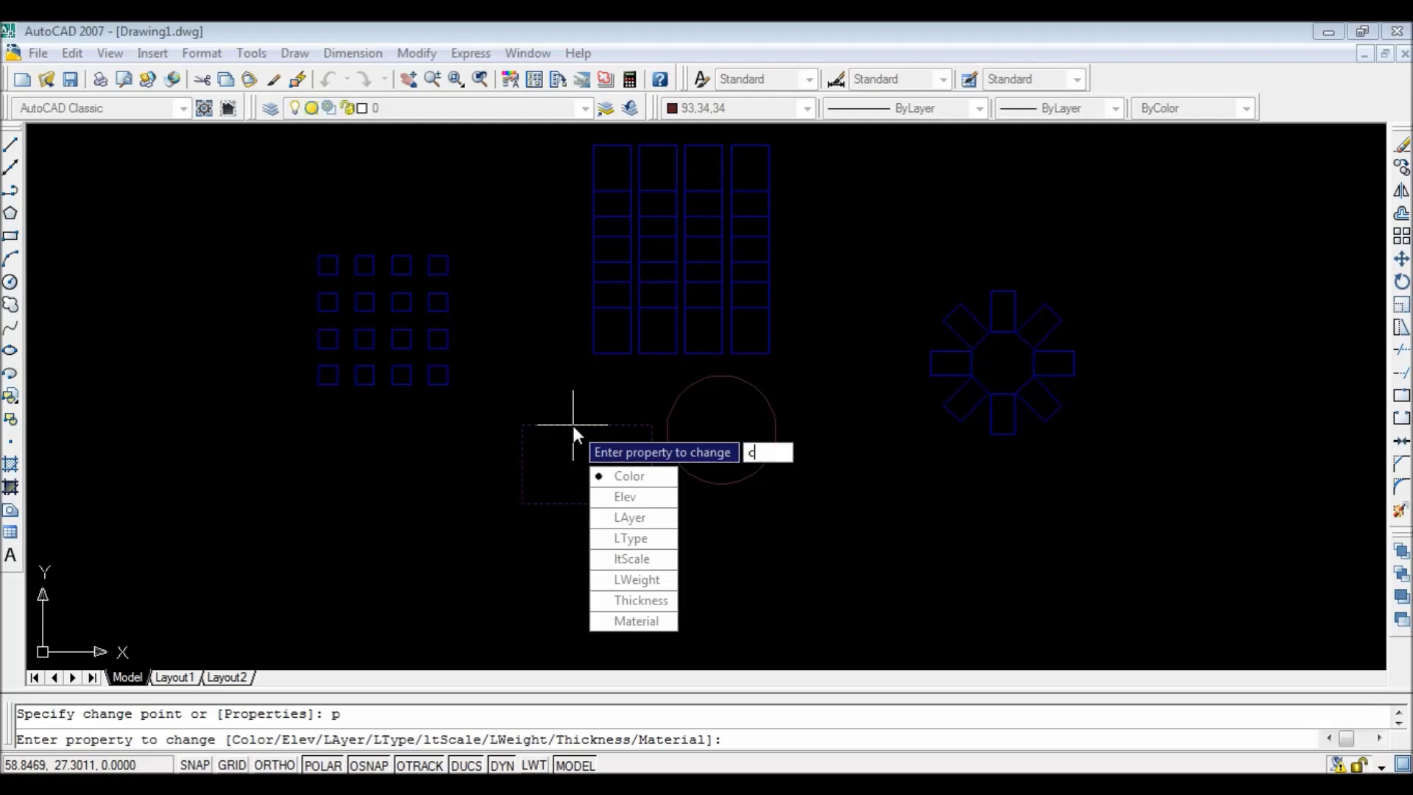
{"action": "key", "text": "Return"}
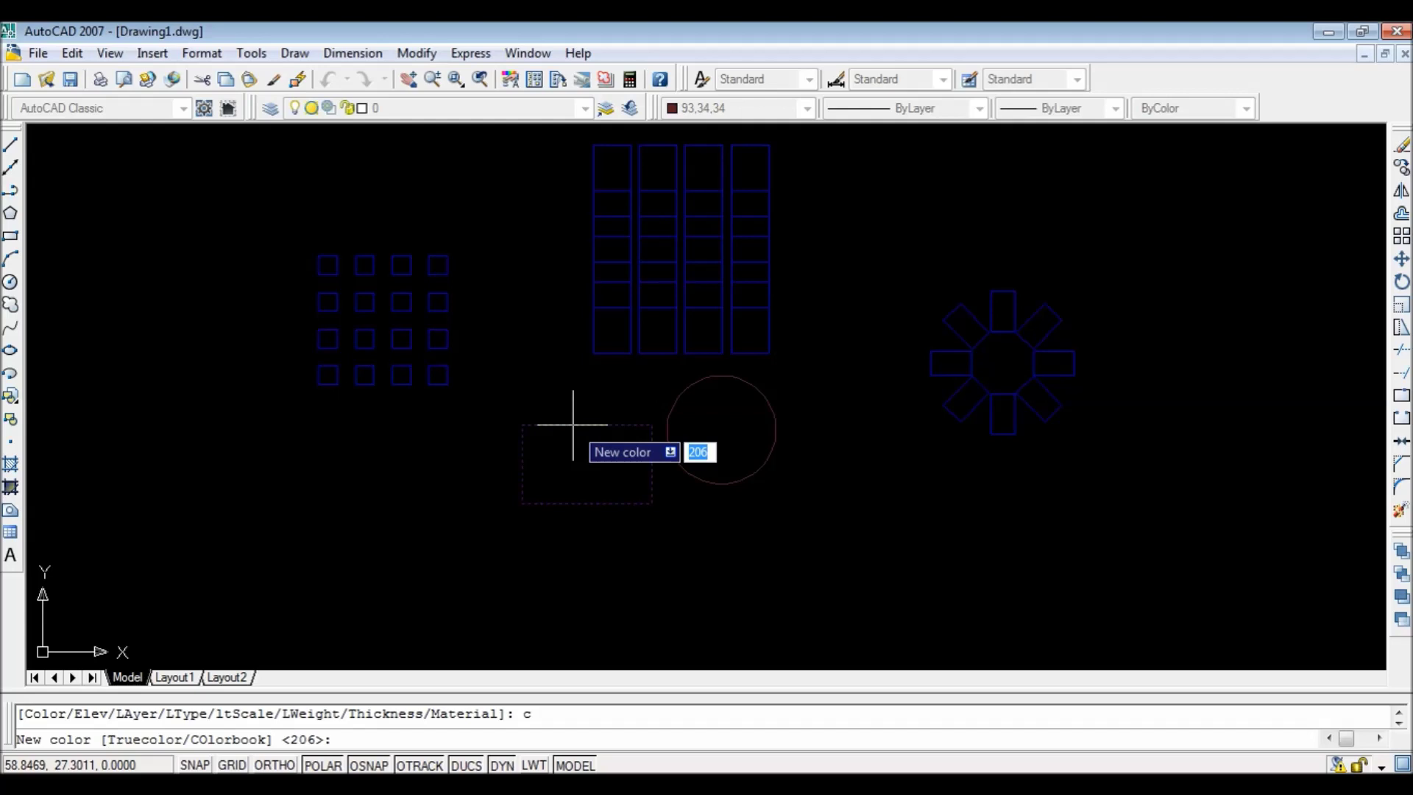
{"action": "type", "text": "125"}
{"action": "key", "text": "Return"}
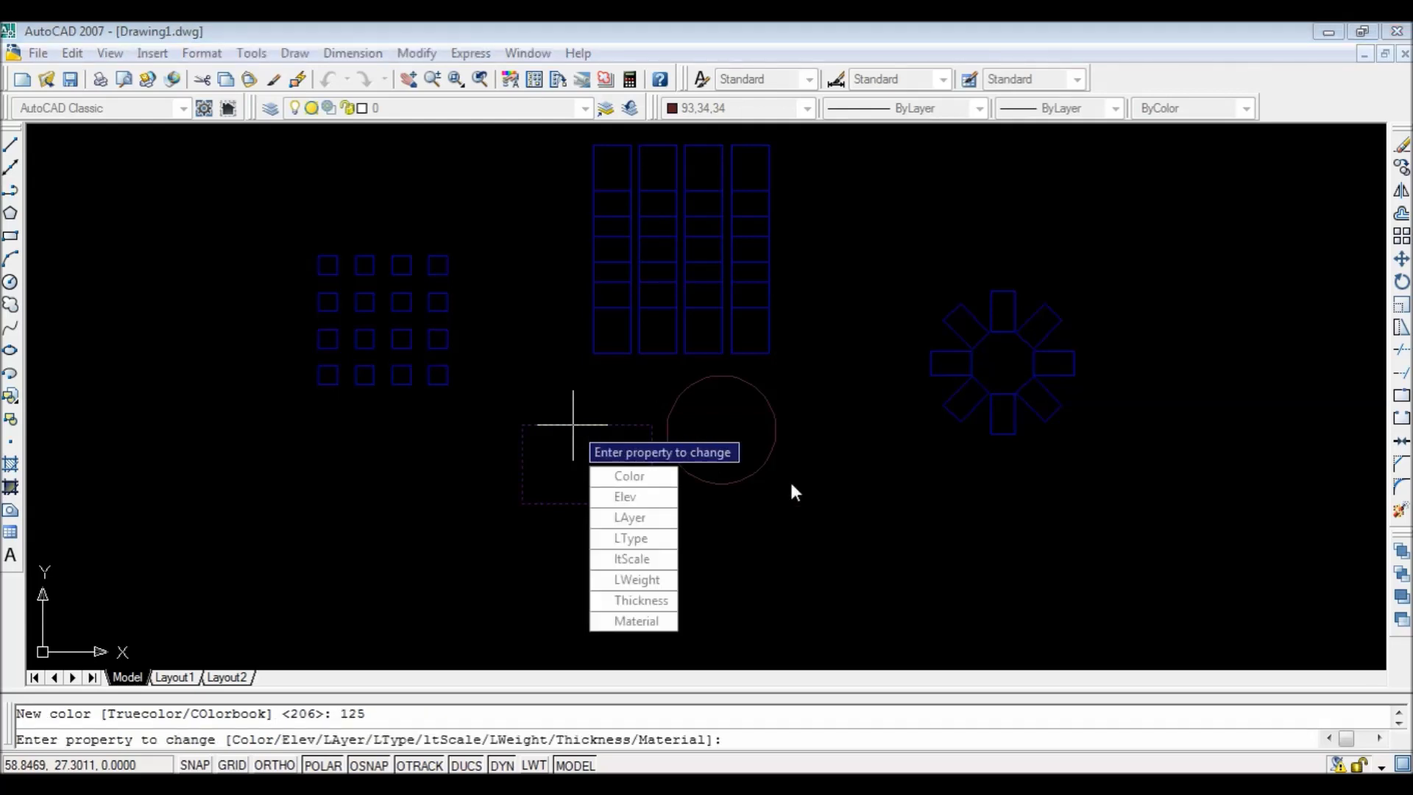
{"action": "key", "text": "Return"}
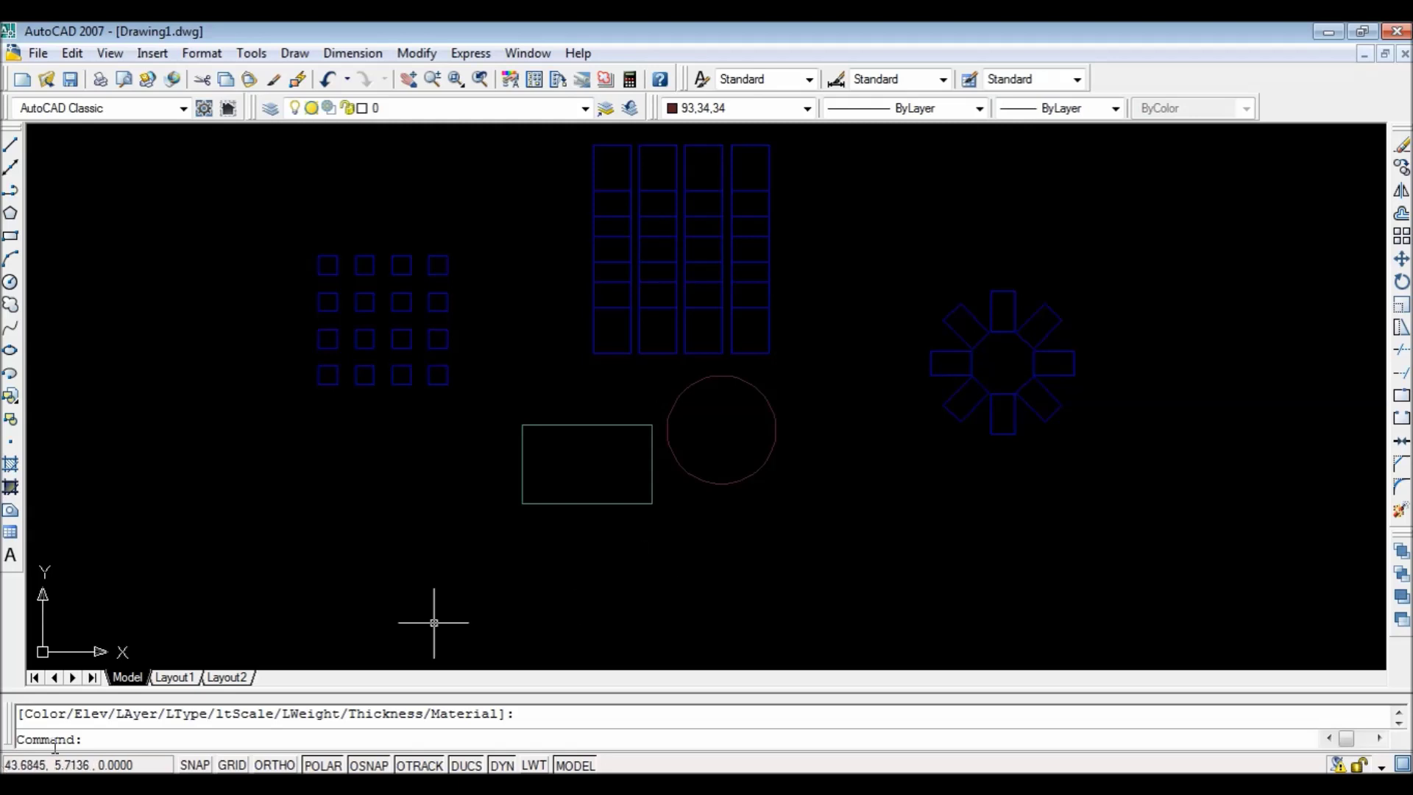
Change the colour property of the circle beside the wide rectangle to 97 with the Change command.
{"action": "type", "text": "change"}
{"action": "key", "text": "Return"}
{"action": "left_click", "coordinate": [732, 380]}
{"action": "key", "text": "Return"}
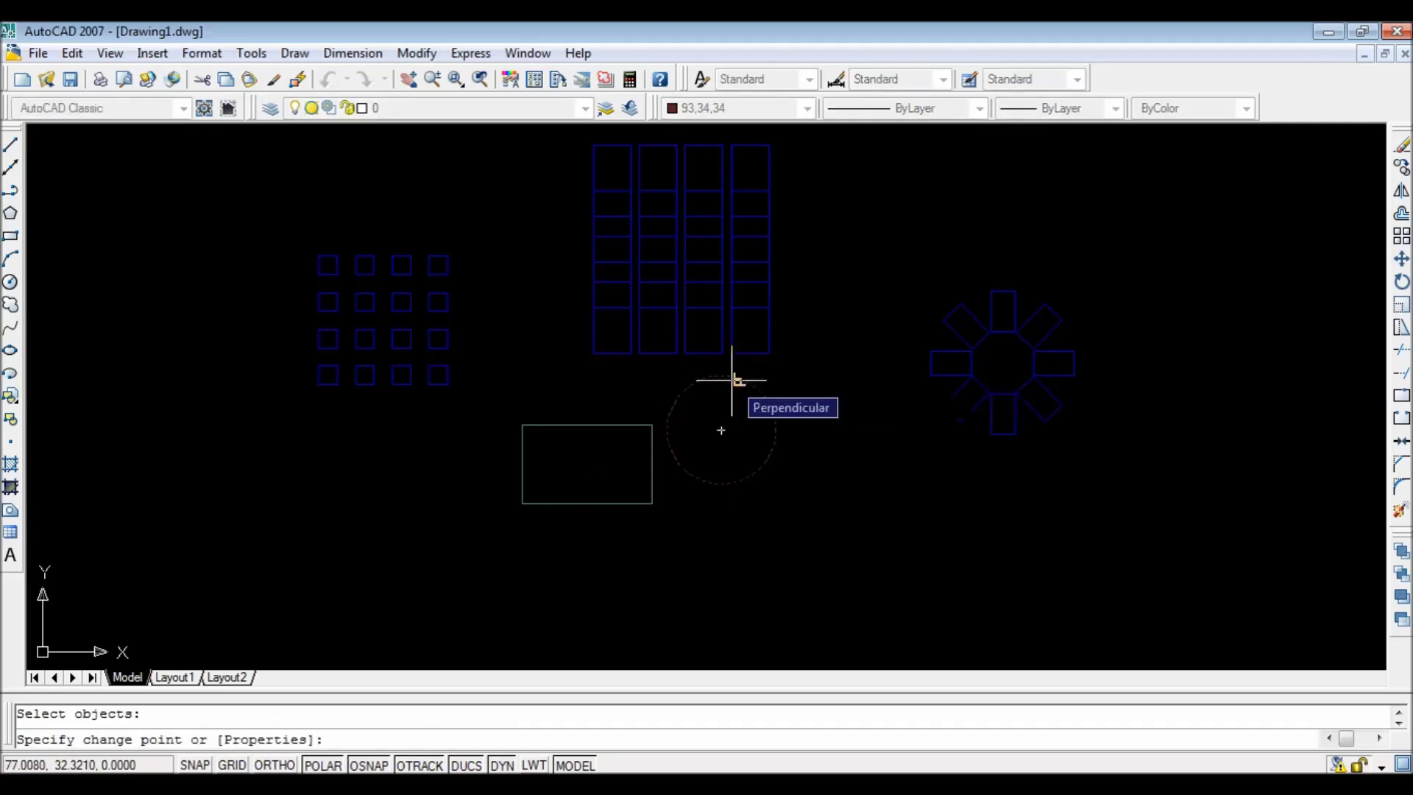
{"action": "type", "text": "p"}
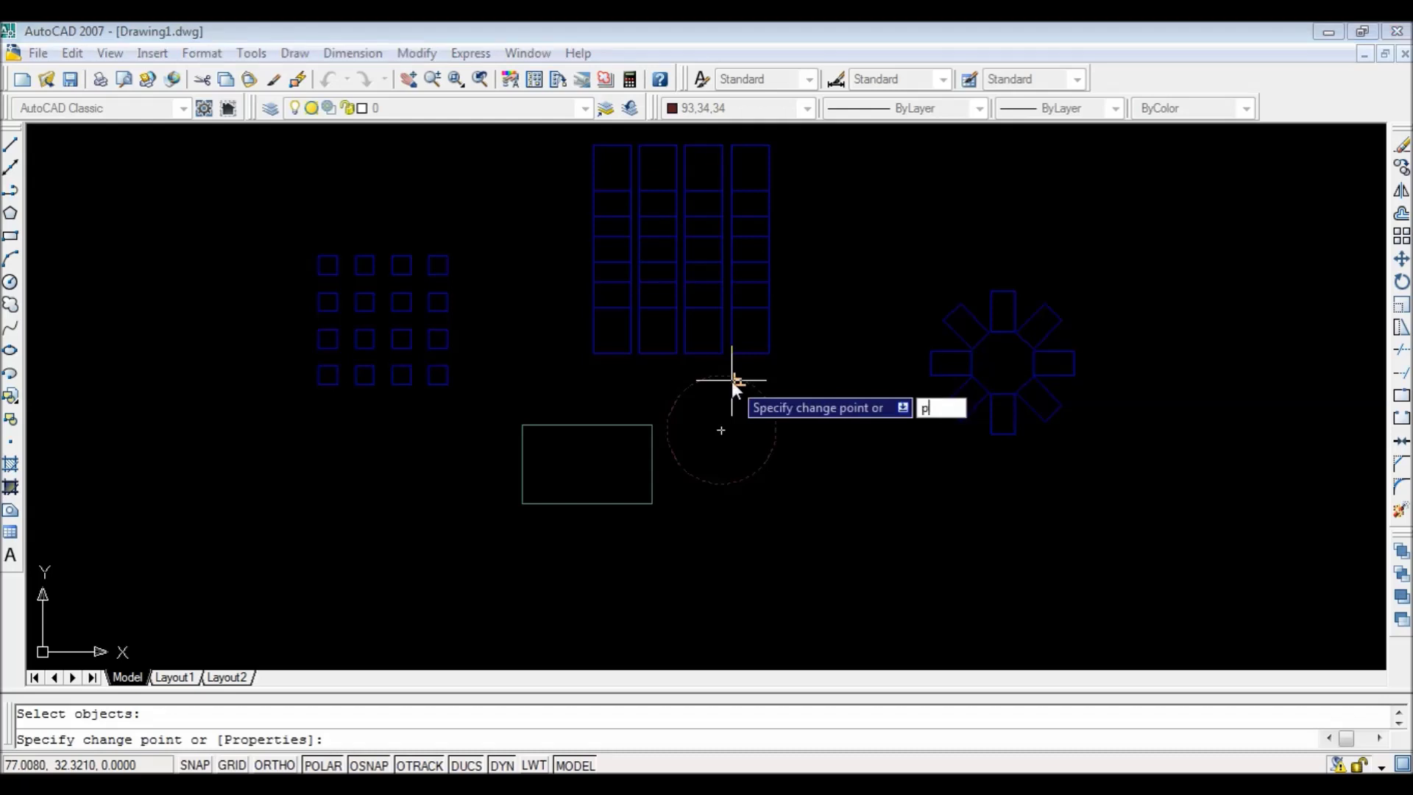
{"action": "key", "text": "Return"}
{"action": "type", "text": "c"}
{"action": "key", "text": "Return"}
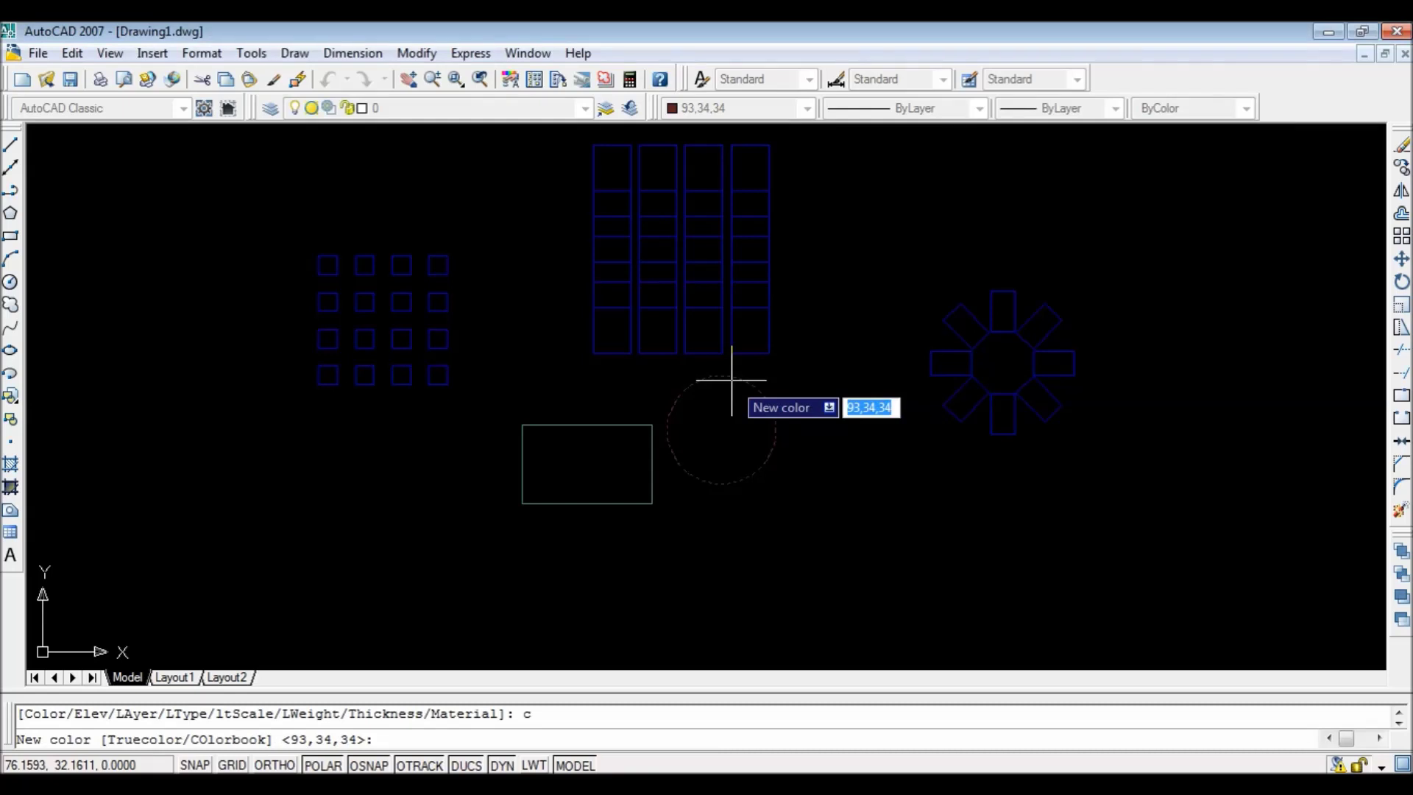
{"action": "type", "text": "97"}
{"action": "key", "text": "Return"}
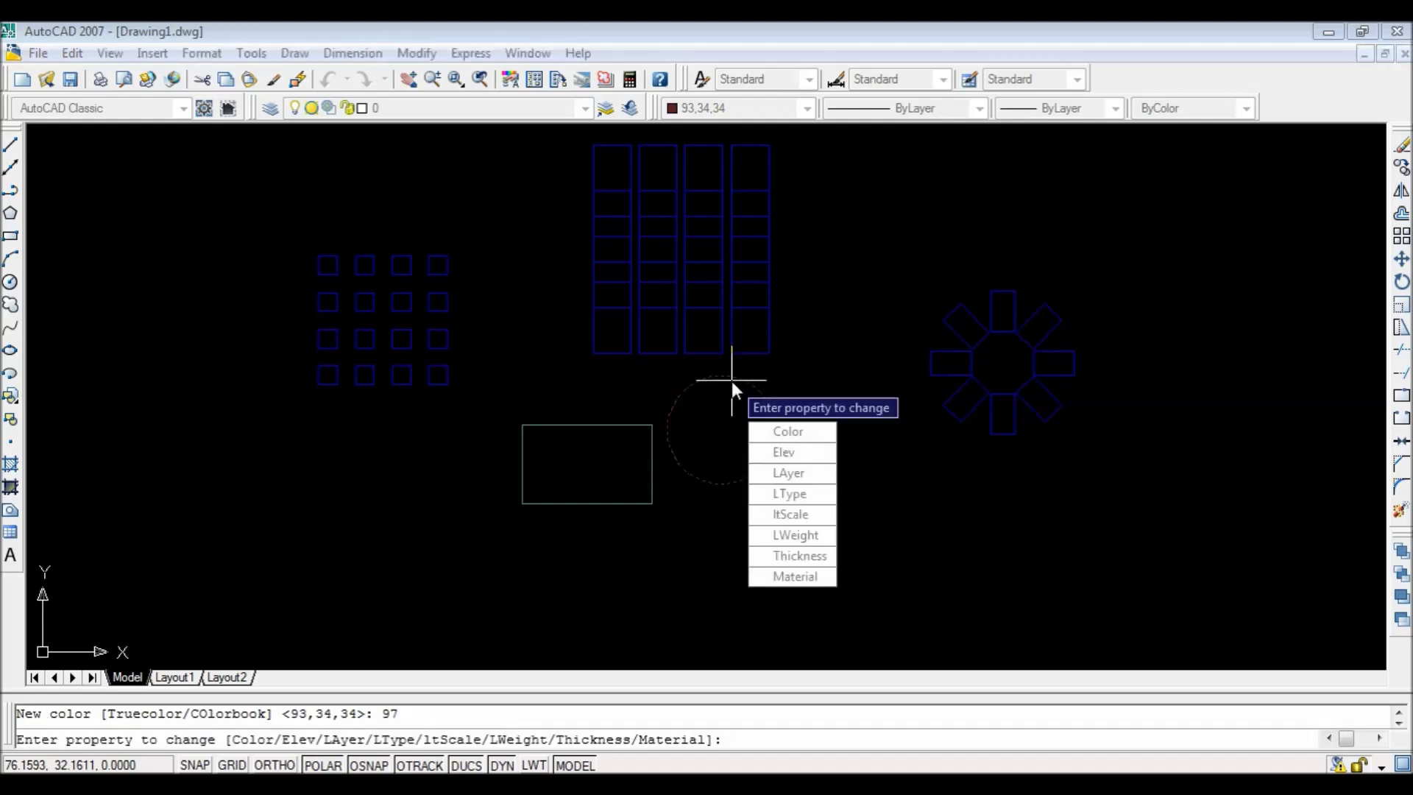
{"action": "key", "text": "Return"}
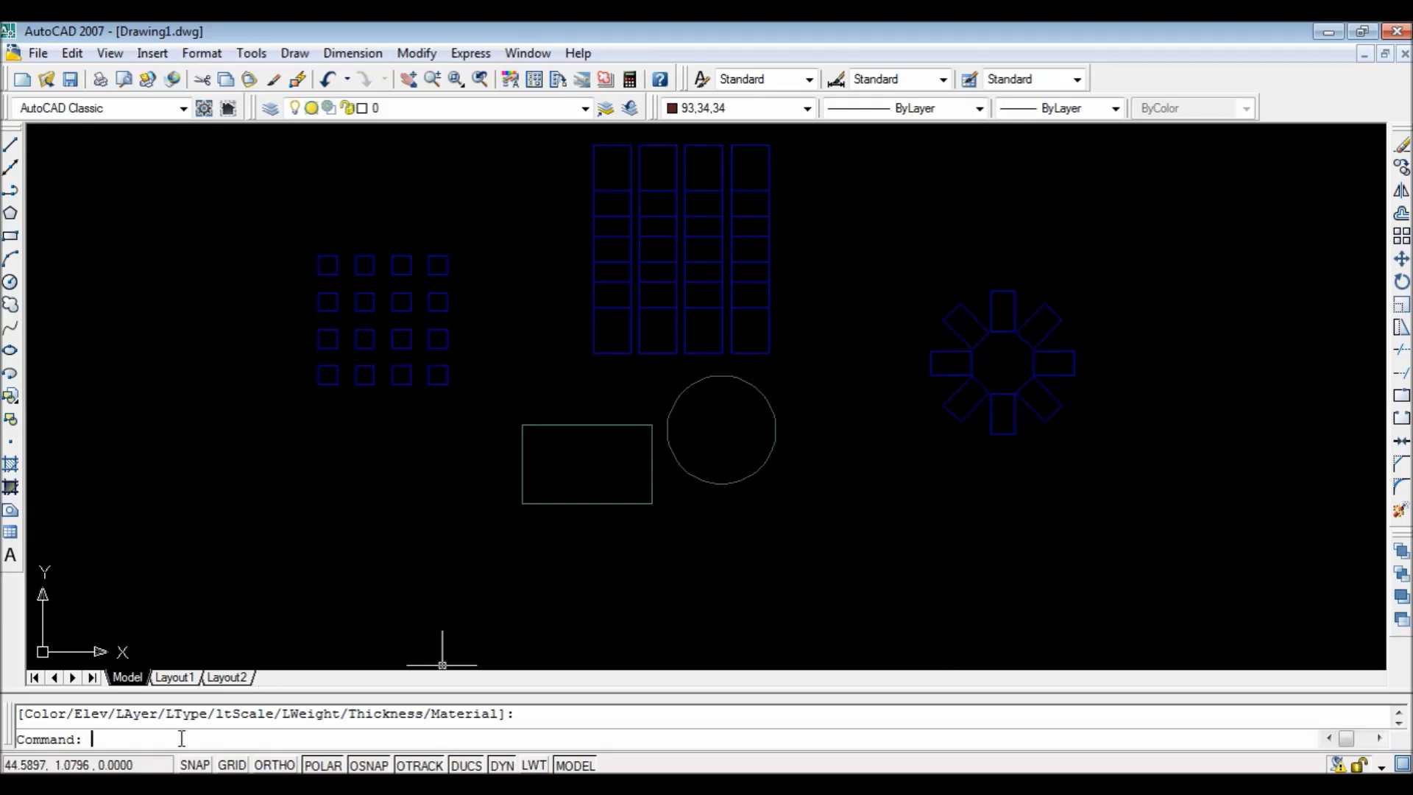
Try to place the single-line text "narus" below the small square array, with height 5 and rotation angle 0.
{"action": "type", "text": "text"}
{"action": "key", "text": "Return"}
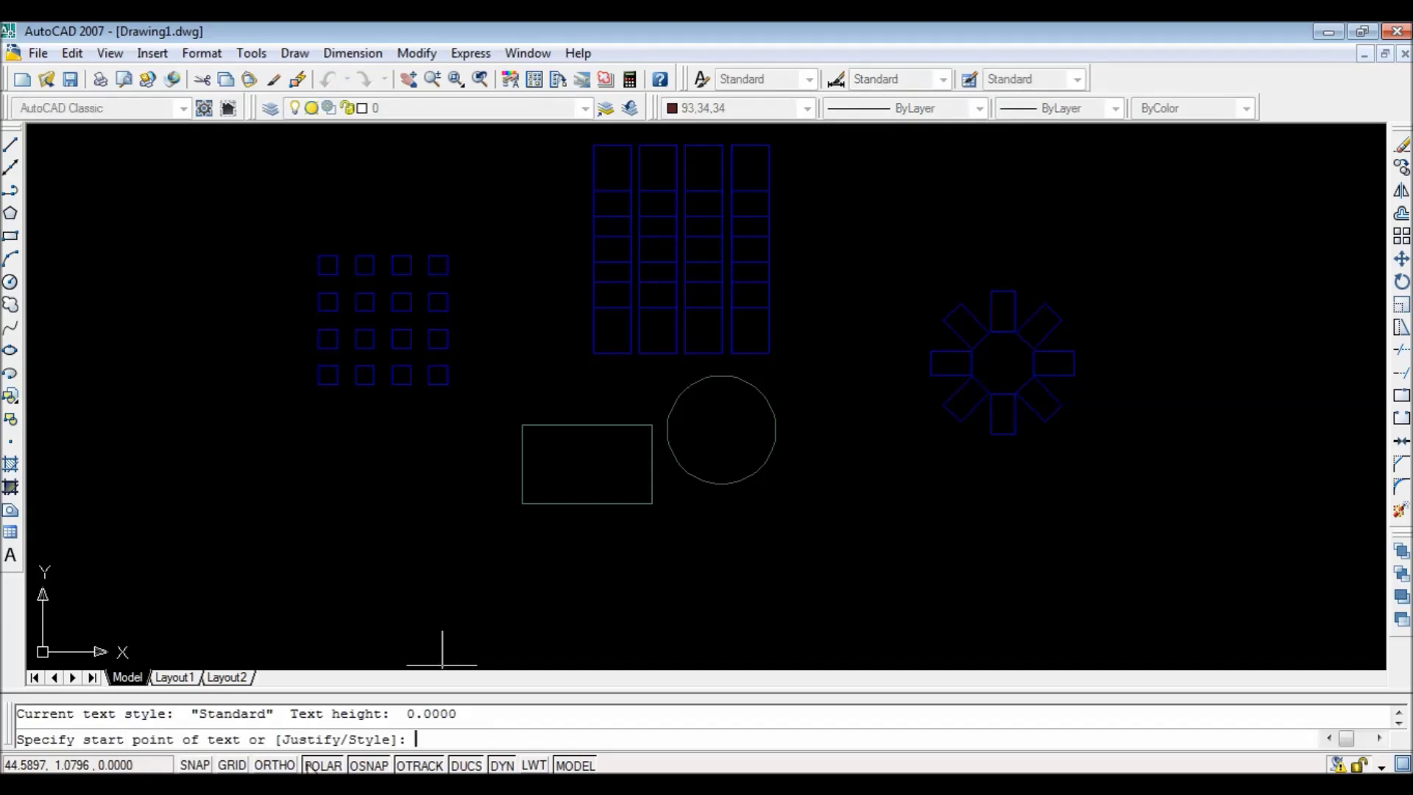
{"action": "left_click", "coordinate": [162, 481]}
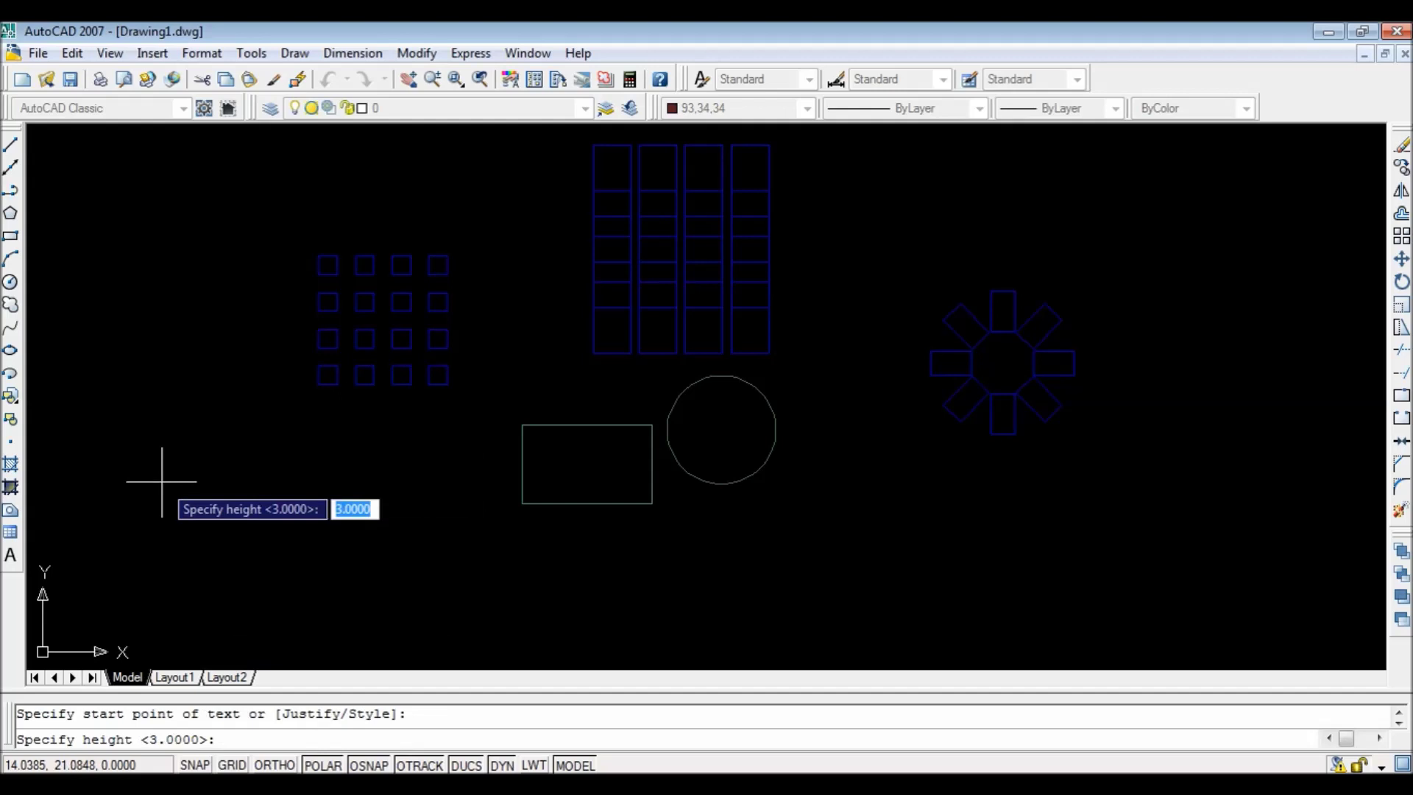
{"action": "type", "text": "5"}
{"action": "key", "text": "Return"}
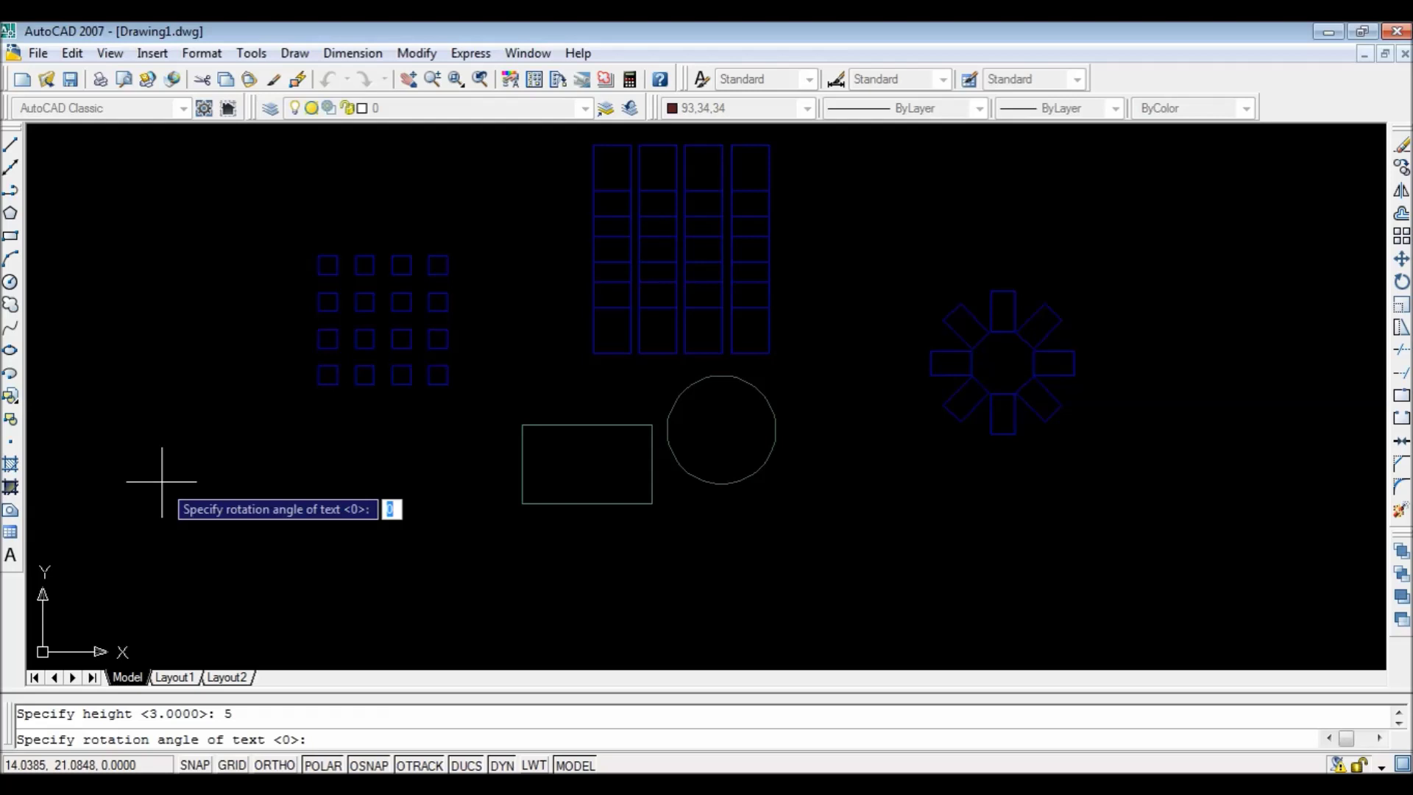
{"action": "key", "text": "Return"}
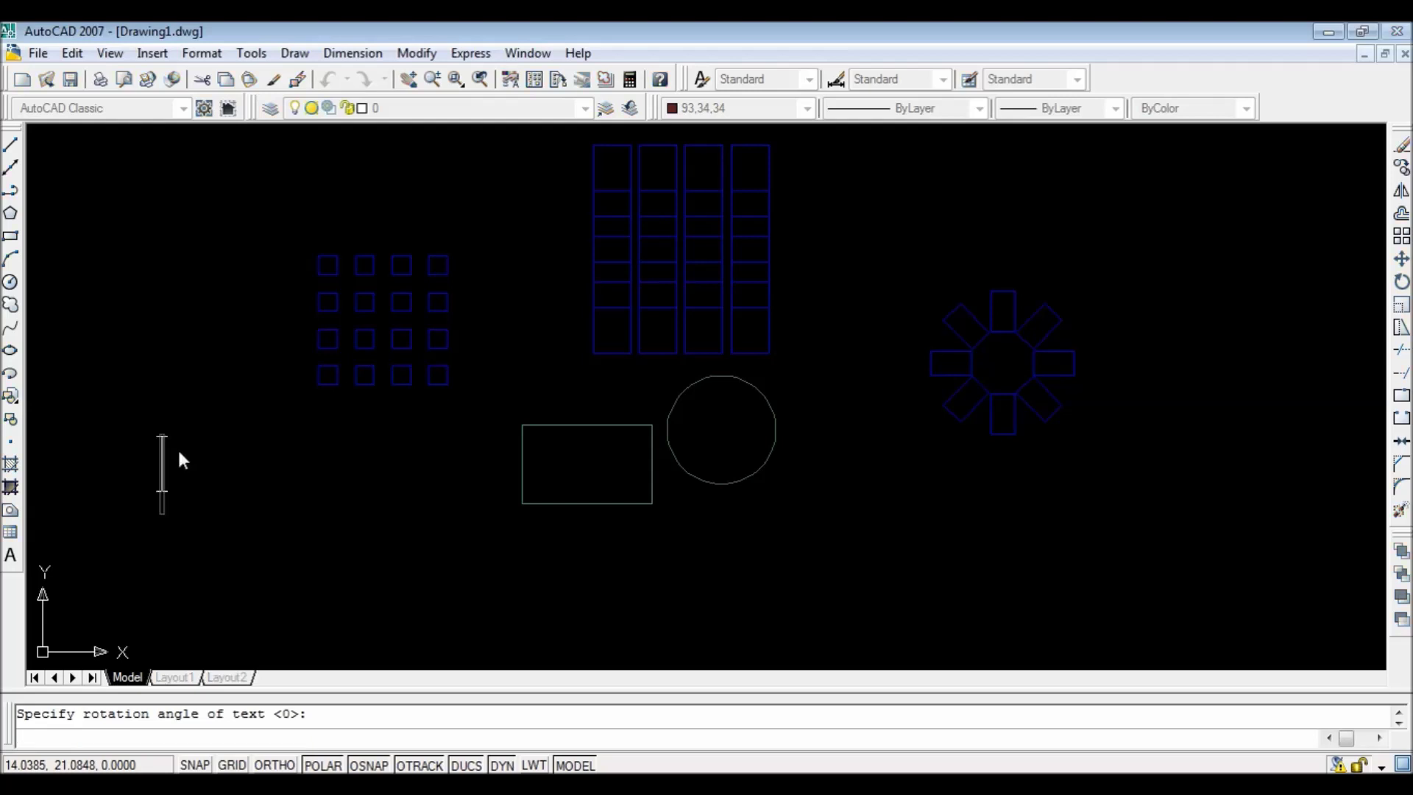
{"action": "type", "text": "narus"}
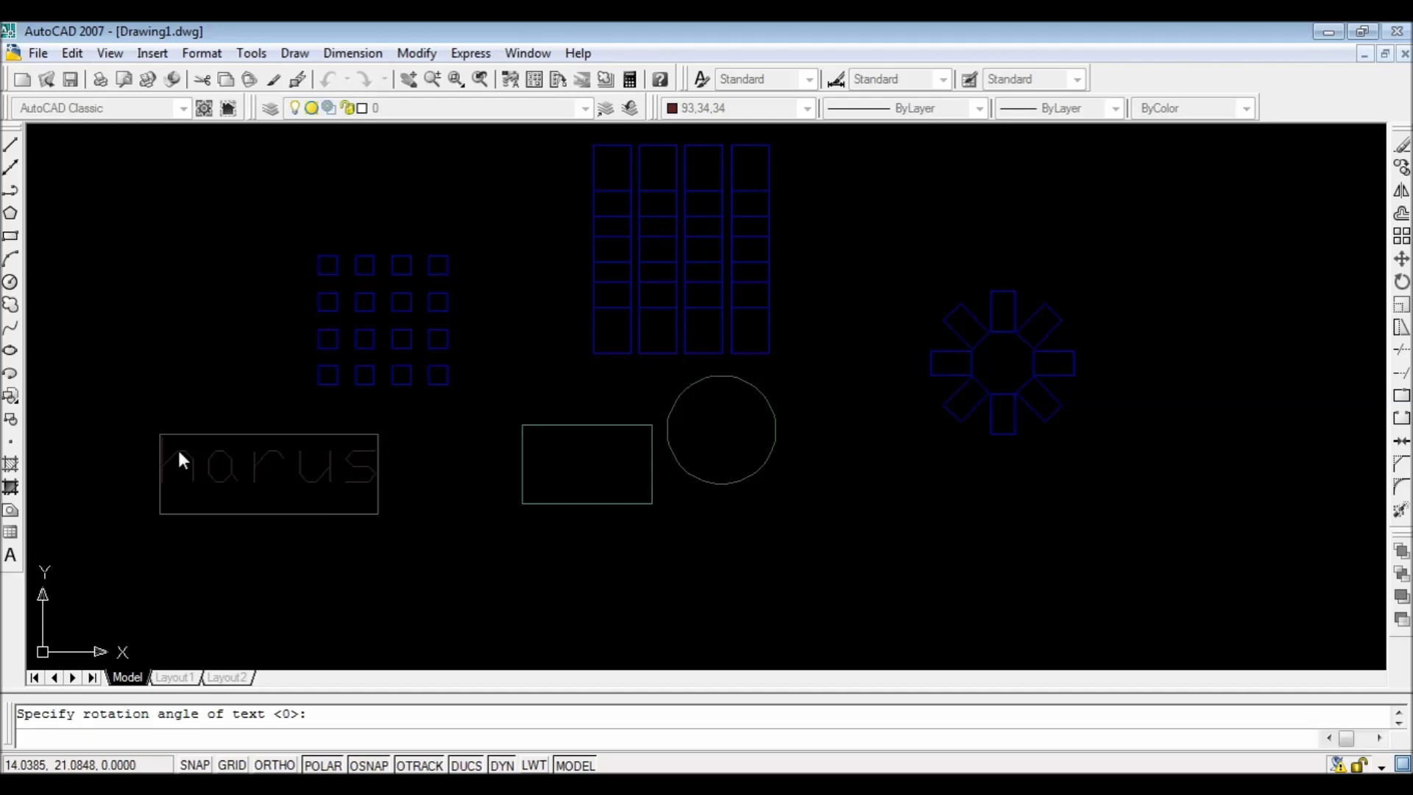
{"action": "key", "text": "Return"}
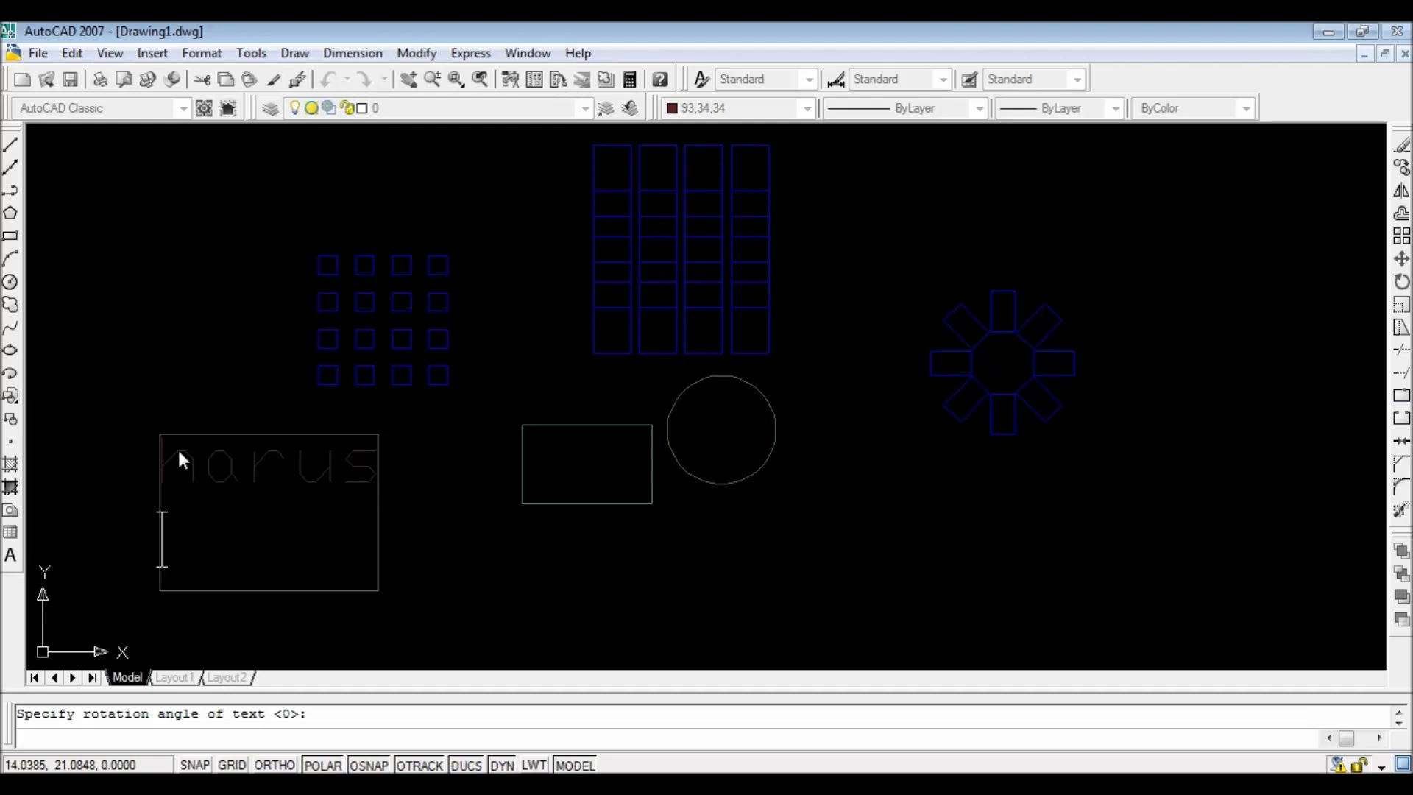
{"action": "key", "text": "BackSpace"}
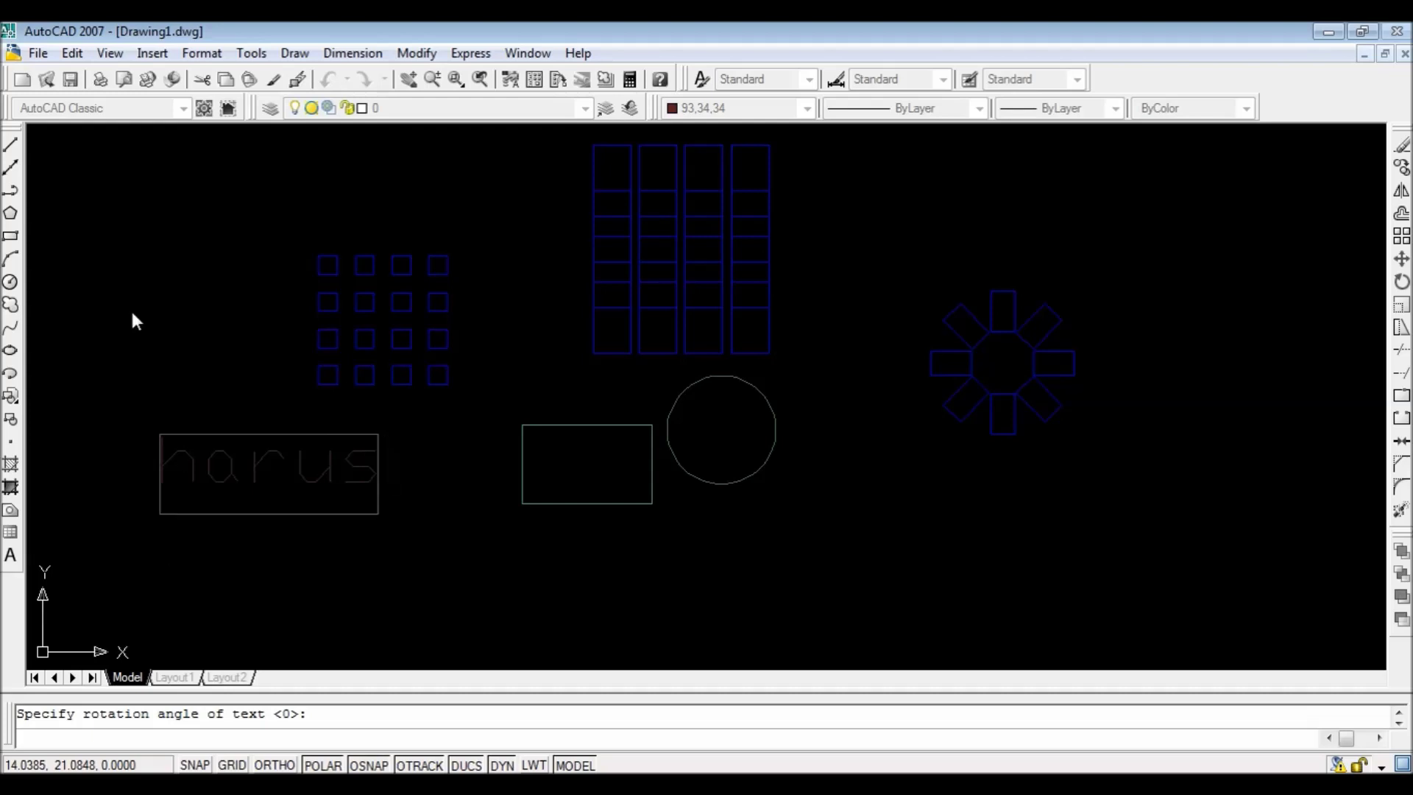
{"action": "key", "text": "Escape"}
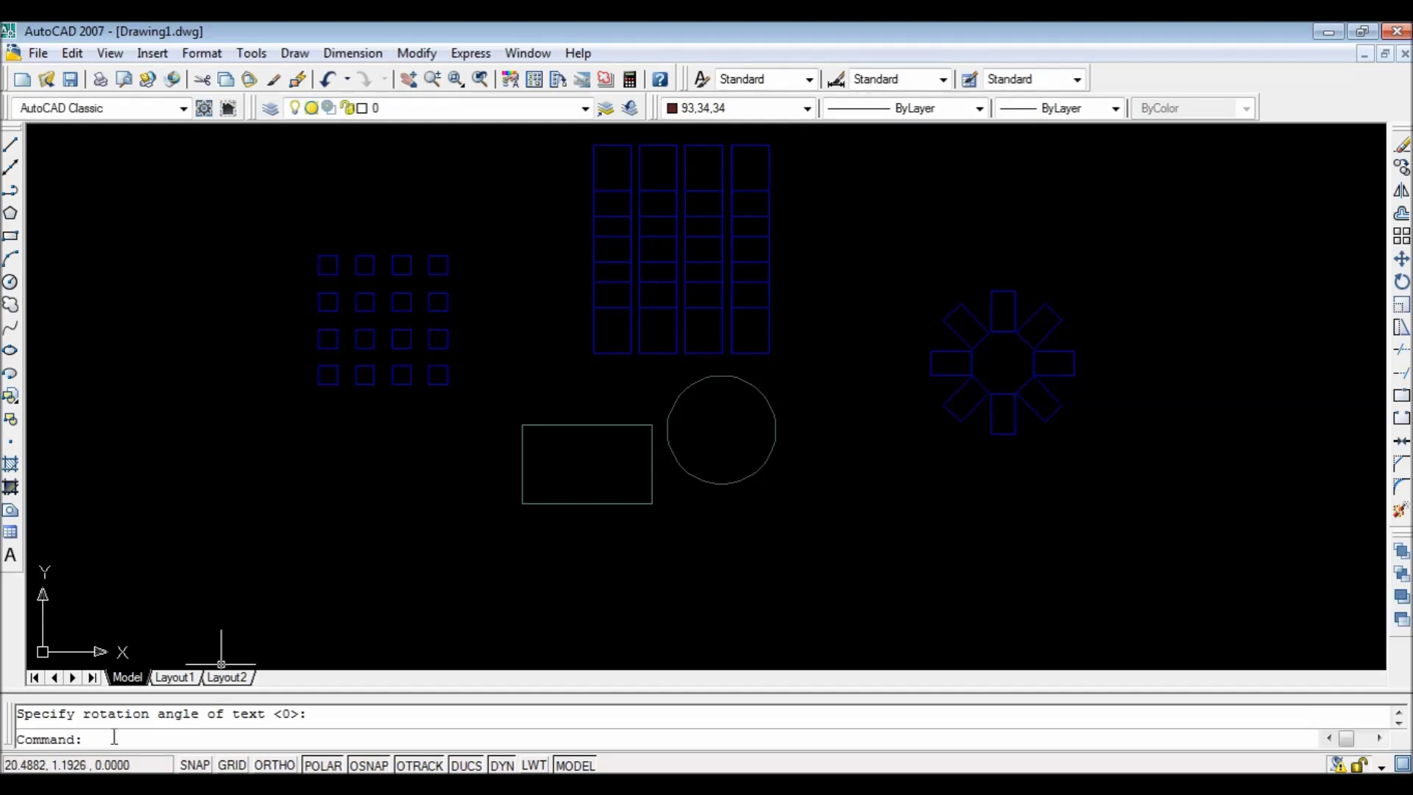
Create multiline text reading "autocad" in a box about 15 units wide, below and left of the wide rectangle.
{"action": "left_click", "coordinate": [12, 557]}
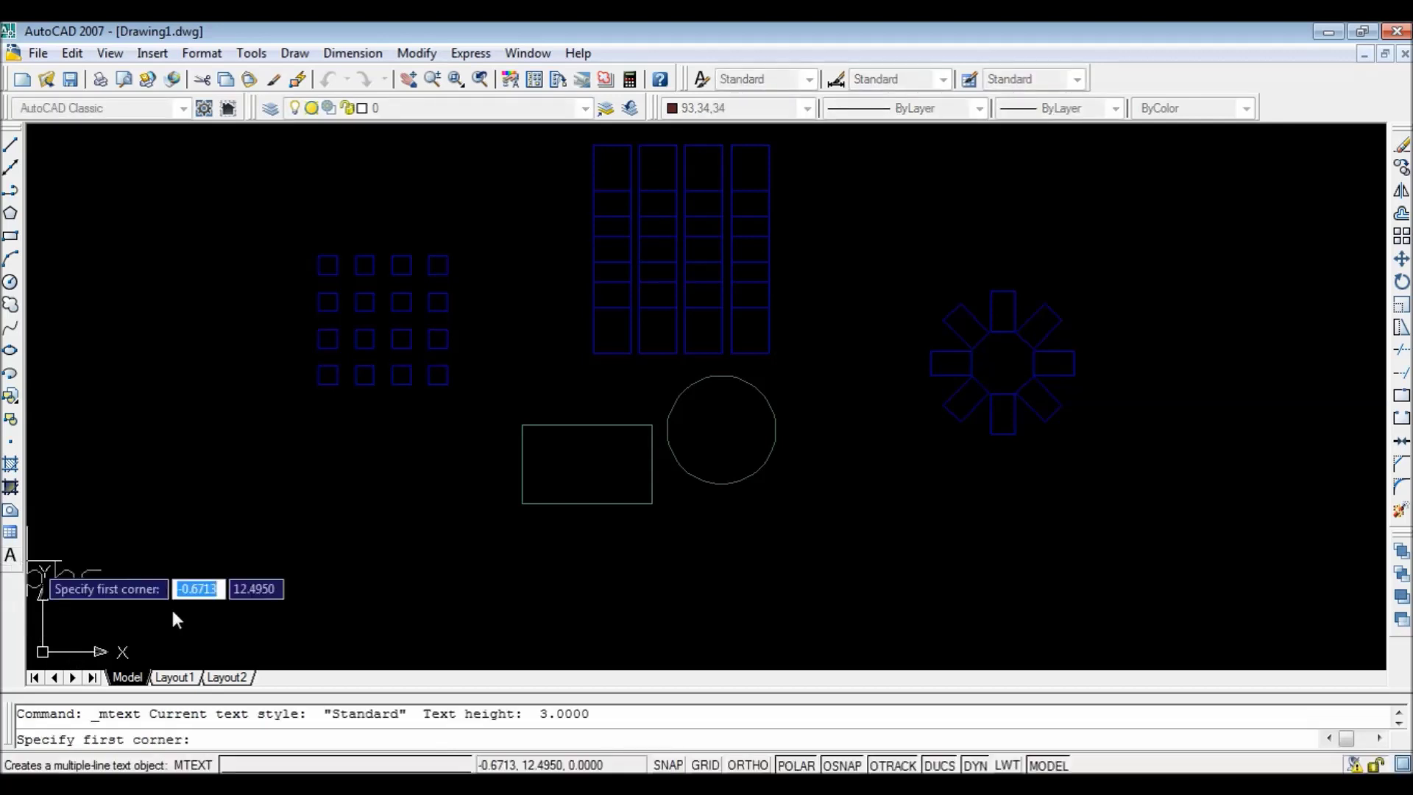
{"action": "left_click", "coordinate": [238, 517]}
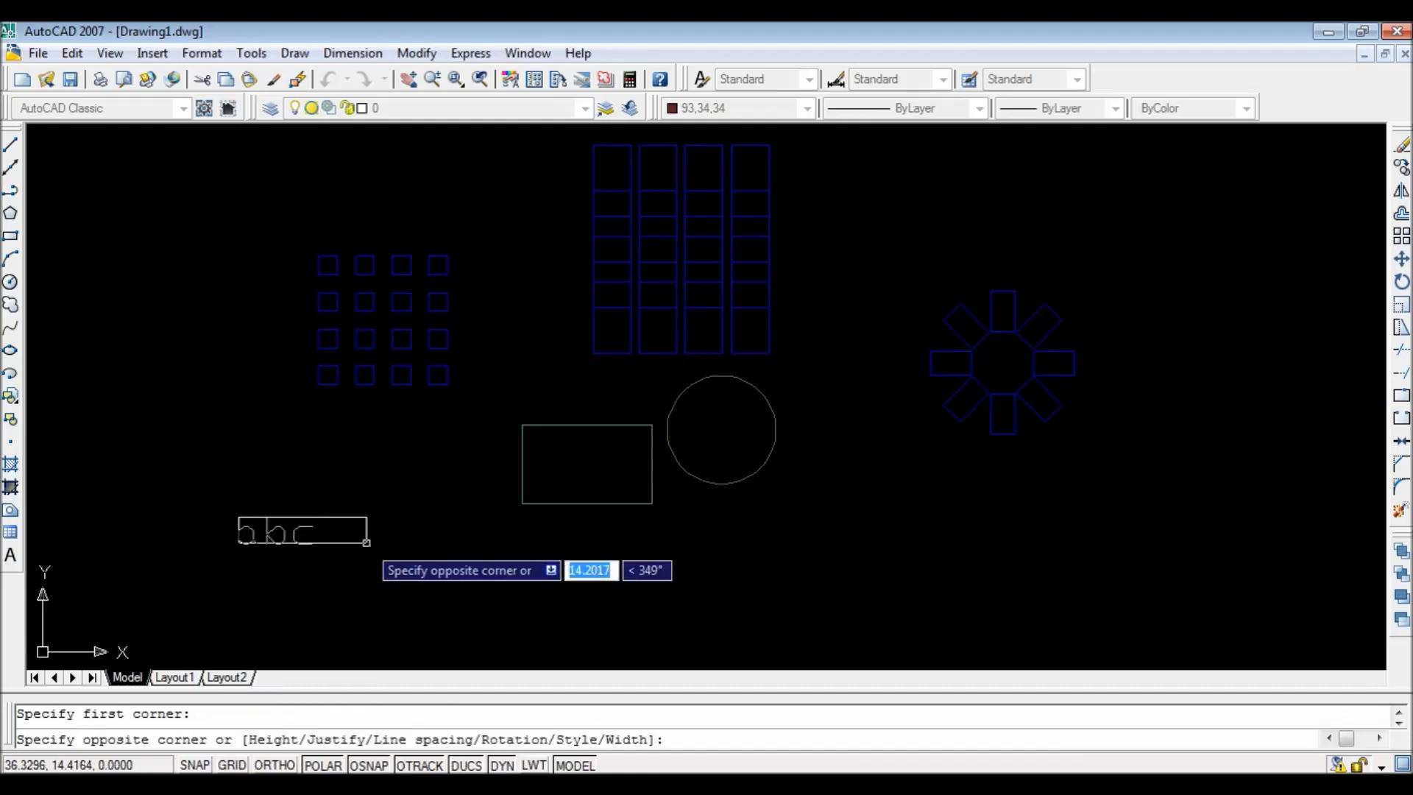
{"action": "left_click", "coordinate": [374, 546]}
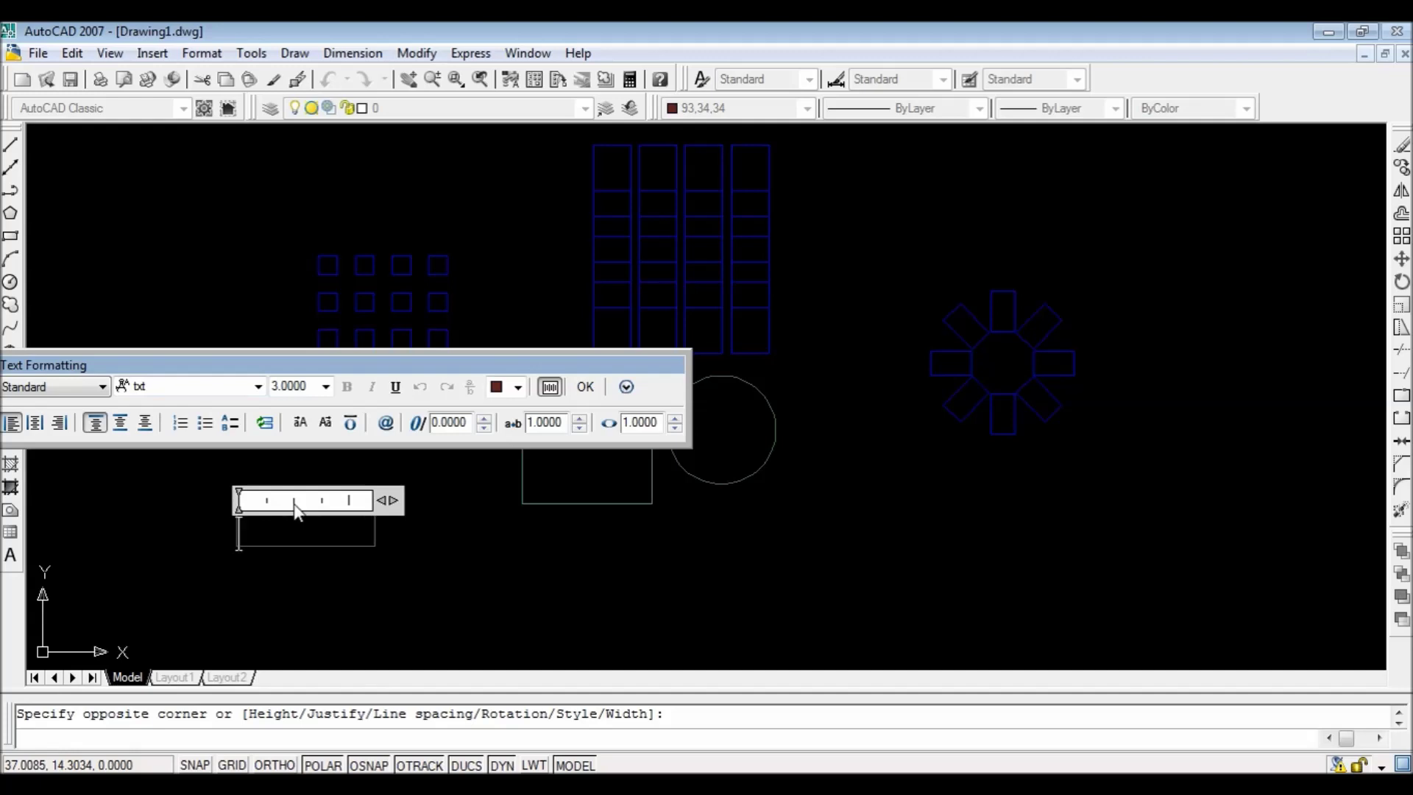
{"action": "type", "text": "out"}
{"action": "type", "text": "ocad"}
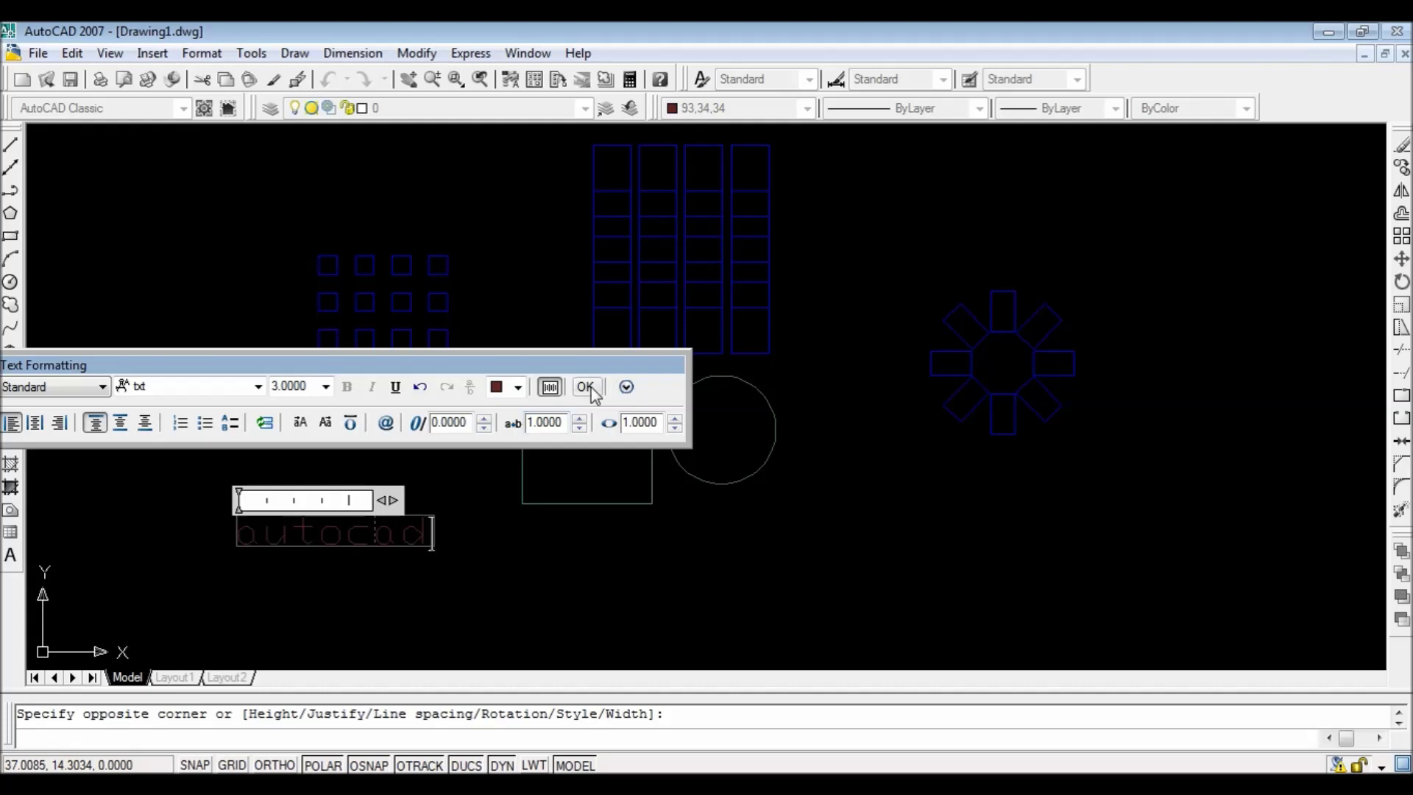
Set the whole "autocad" text to height 5 and the Vani font, and finish the text object.
{"action": "left_click", "coordinate": [326, 386]}
{"action": "left_click_drag", "start_coordinate": [431, 531], "coordinate": [233, 530]}
{"action": "left_click", "coordinate": [326, 386]}
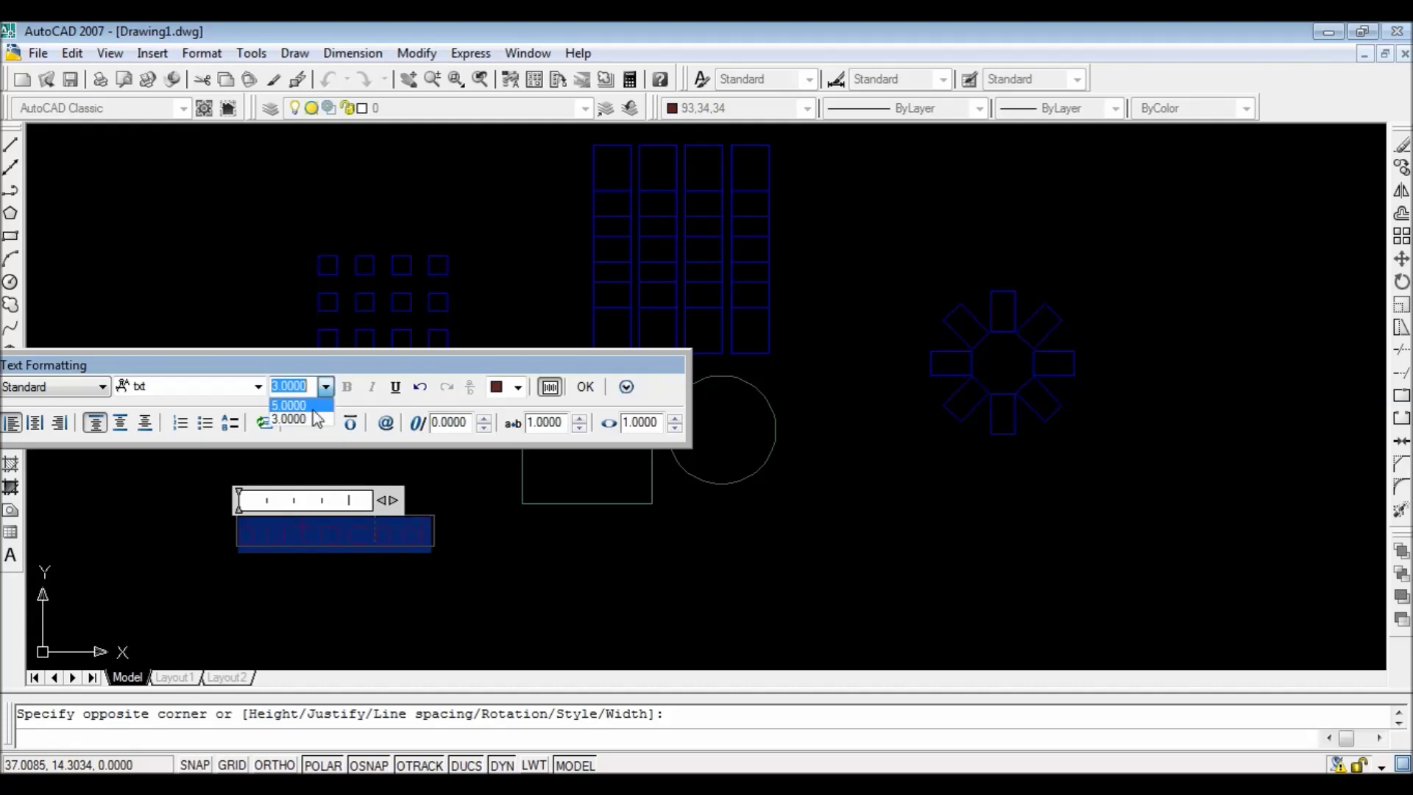
{"action": "left_click", "coordinate": [312, 404]}
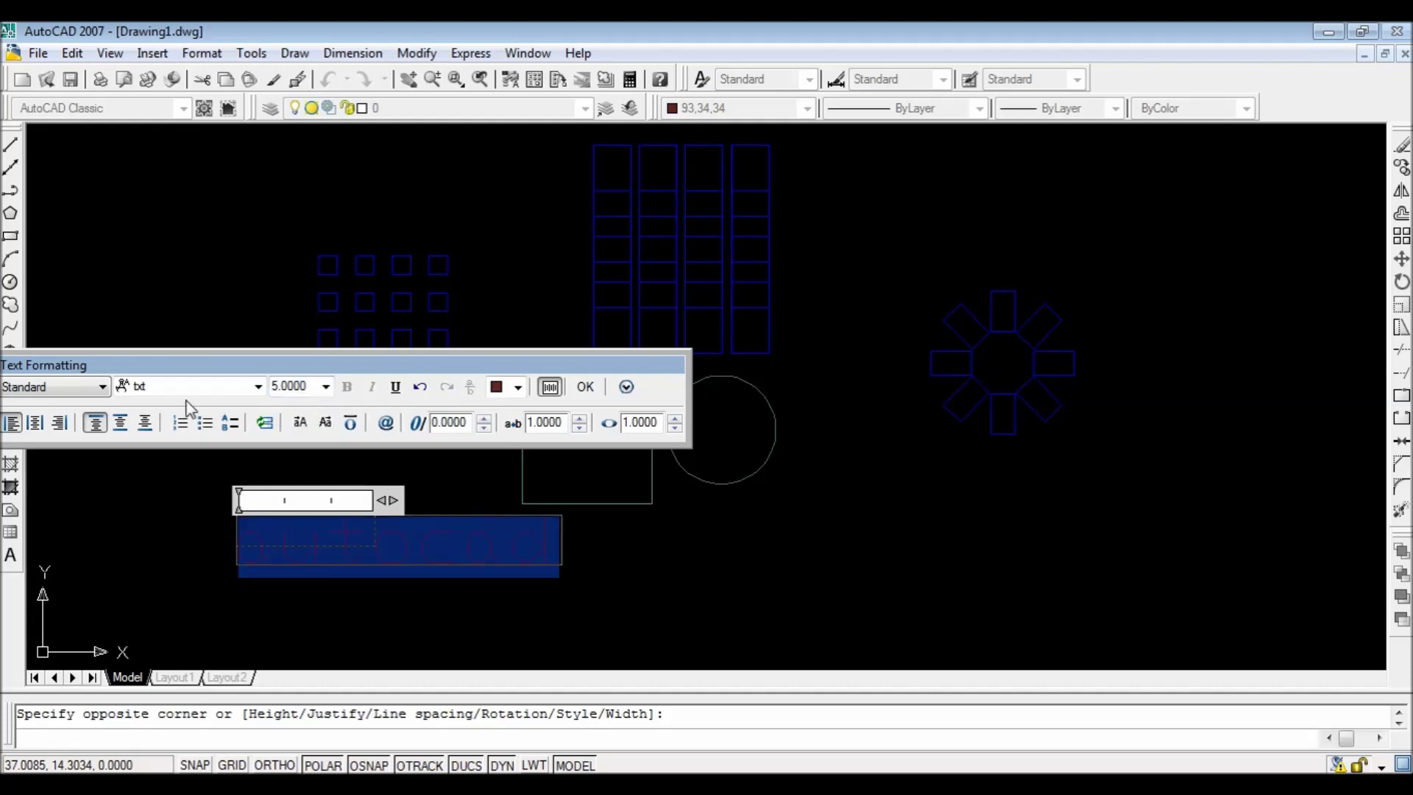
{"action": "left_click", "coordinate": [104, 388]}
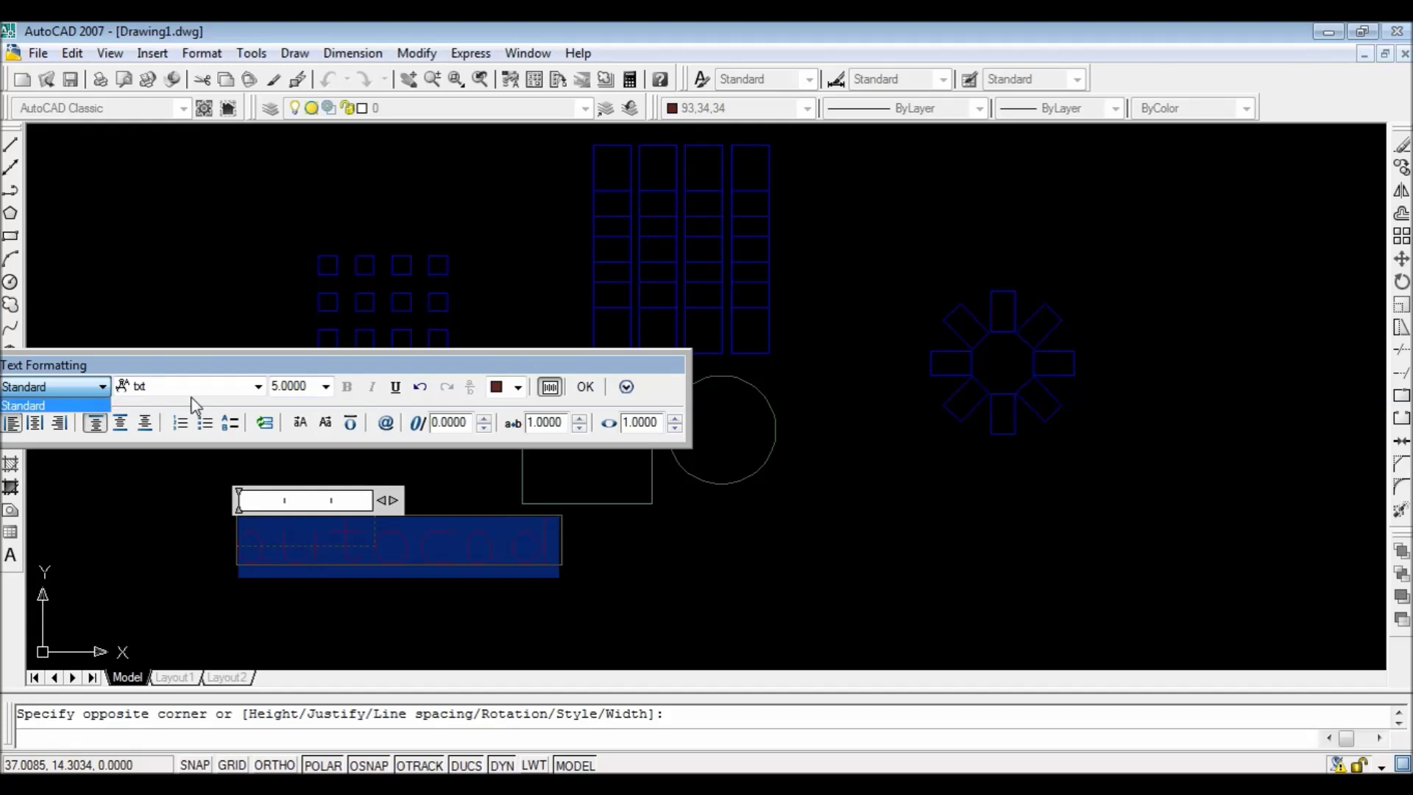
{"action": "left_click", "coordinate": [259, 390]}
{"action": "left_click", "coordinate": [259, 388]}
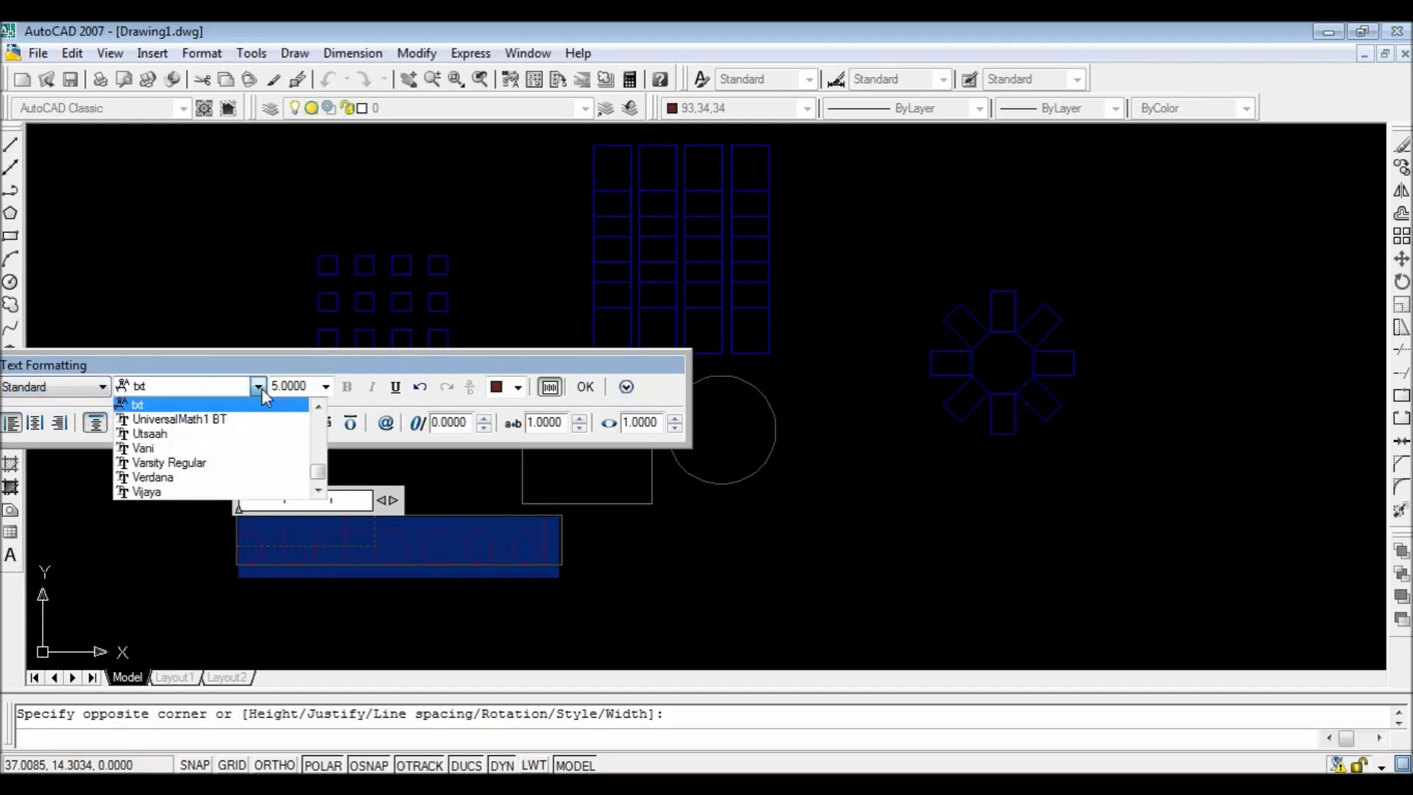
{"action": "left_click", "coordinate": [192, 451]}
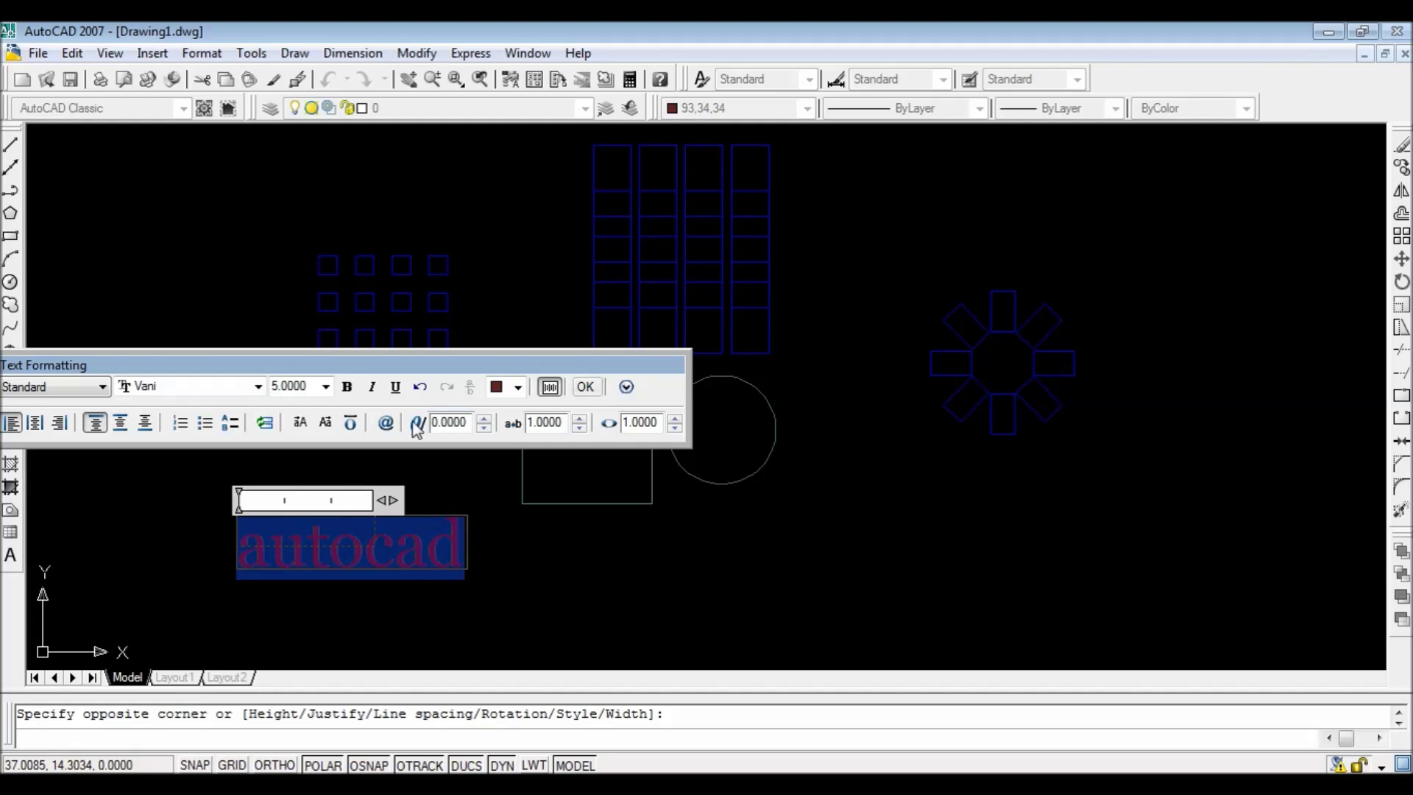
{"action": "left_click", "coordinate": [586, 388]}
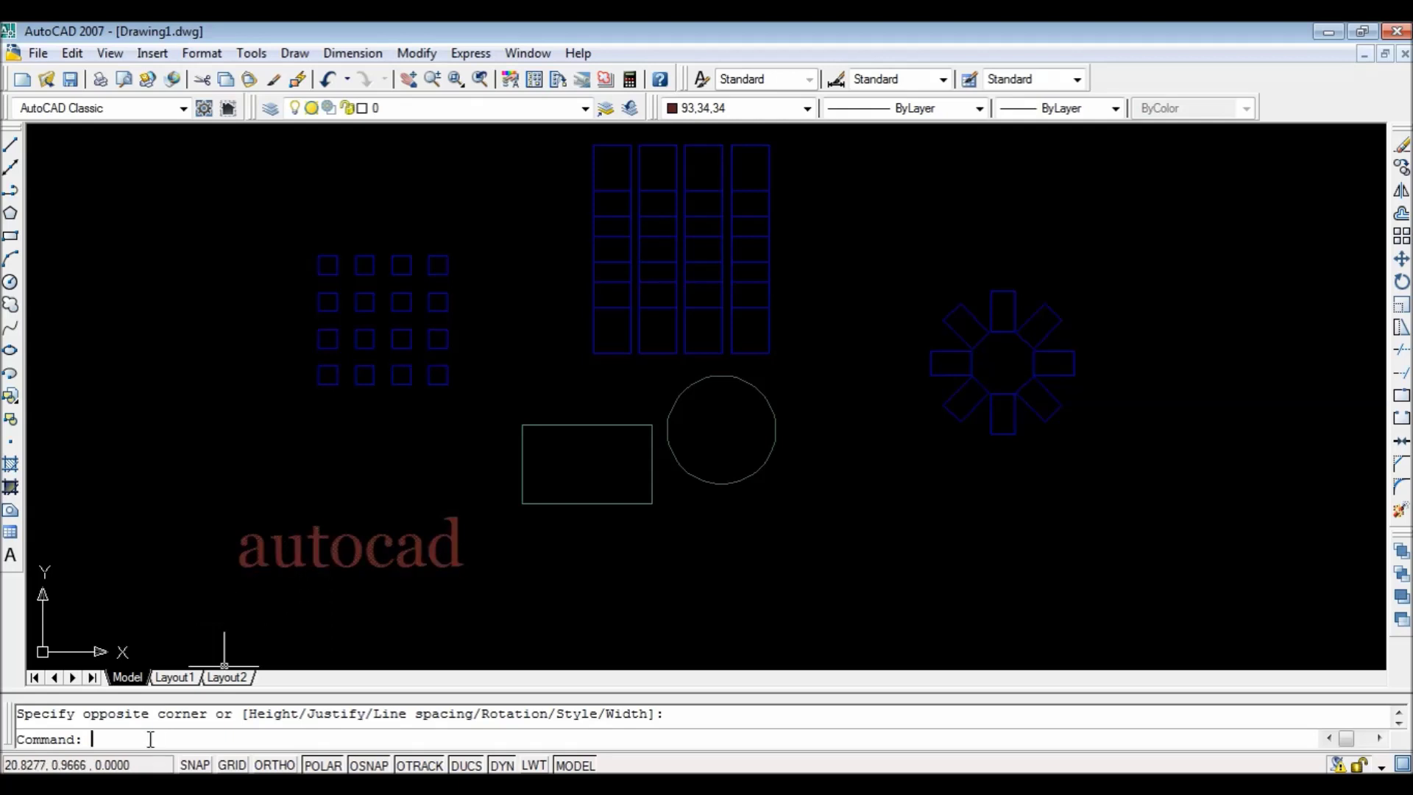
Add a second line reading "2017" to the "autocad" text with the DDEDIT command.
{"action": "type", "text": "ddedit"}
{"action": "key", "text": "Return"}
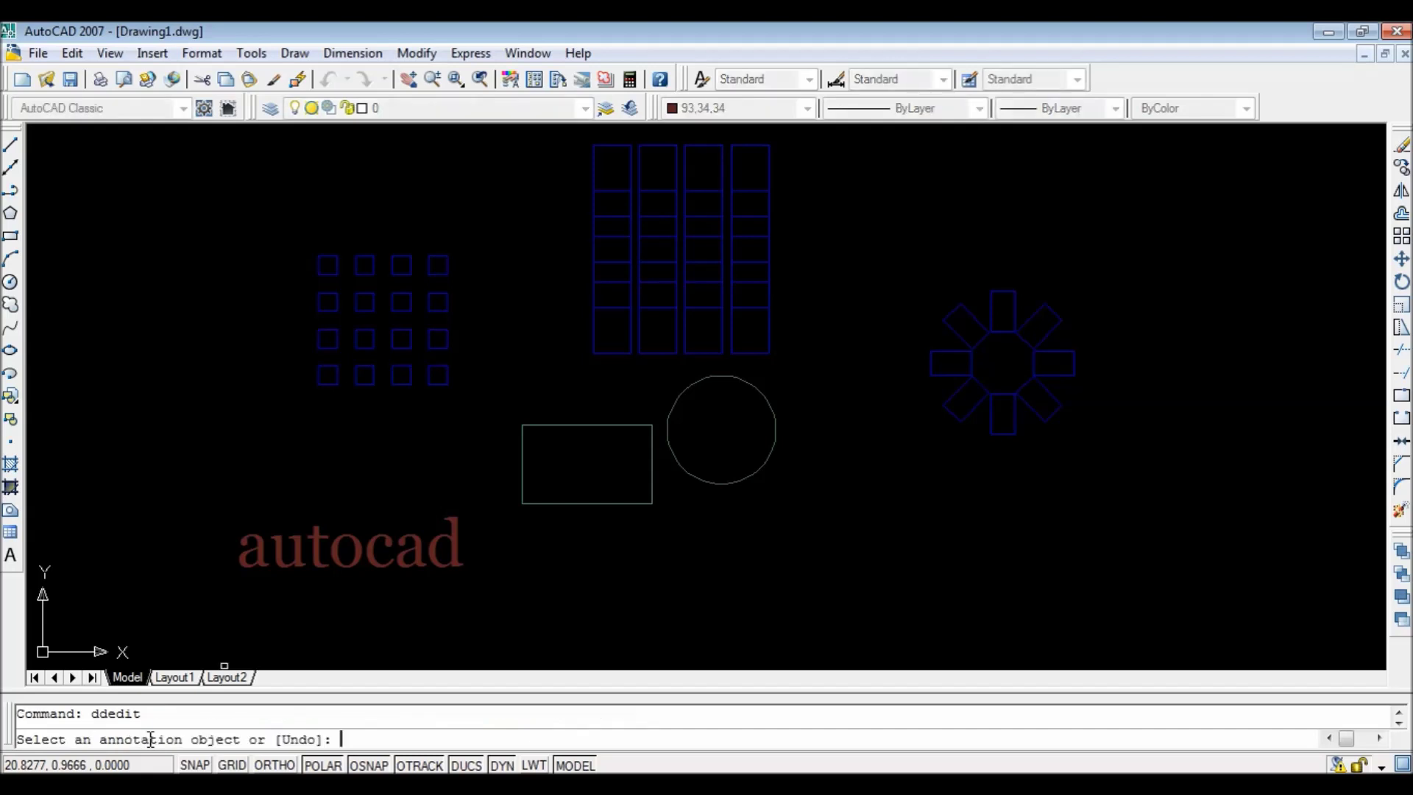
{"action": "left_click", "coordinate": [370, 561]}
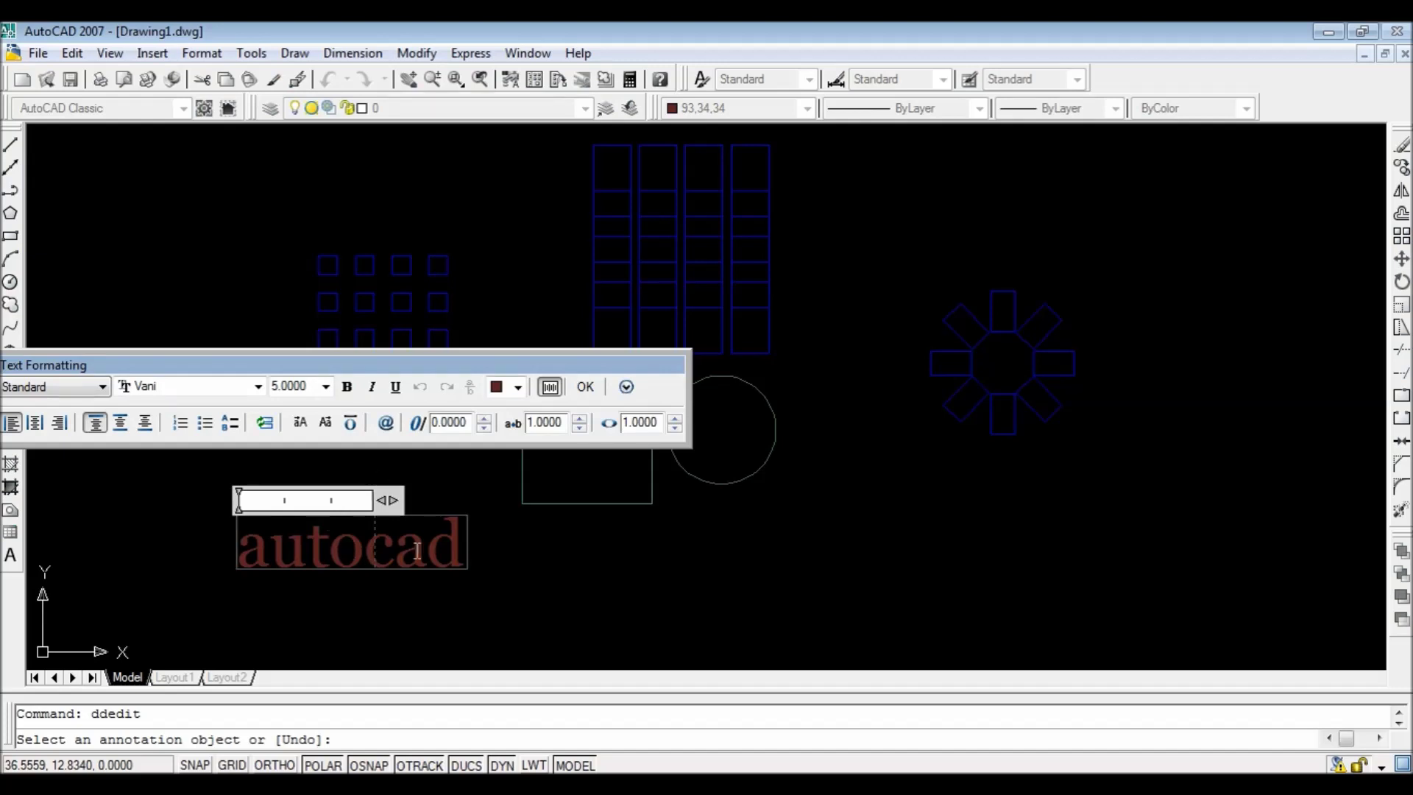
{"action": "left_click", "coordinate": [460, 541]}
{"action": "key", "text": "Return"}
{"action": "type", "text": "2"}
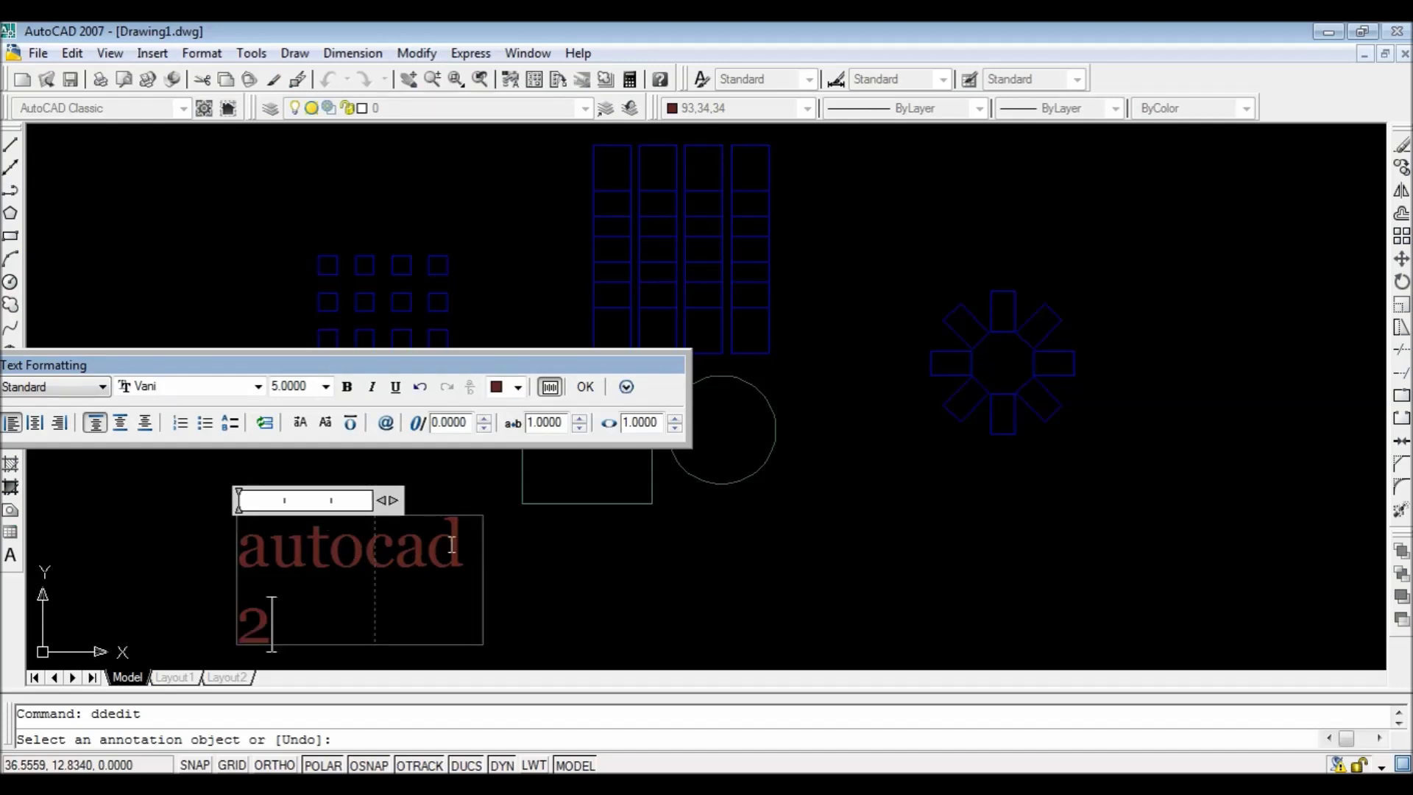
{"action": "type", "text": "017"}
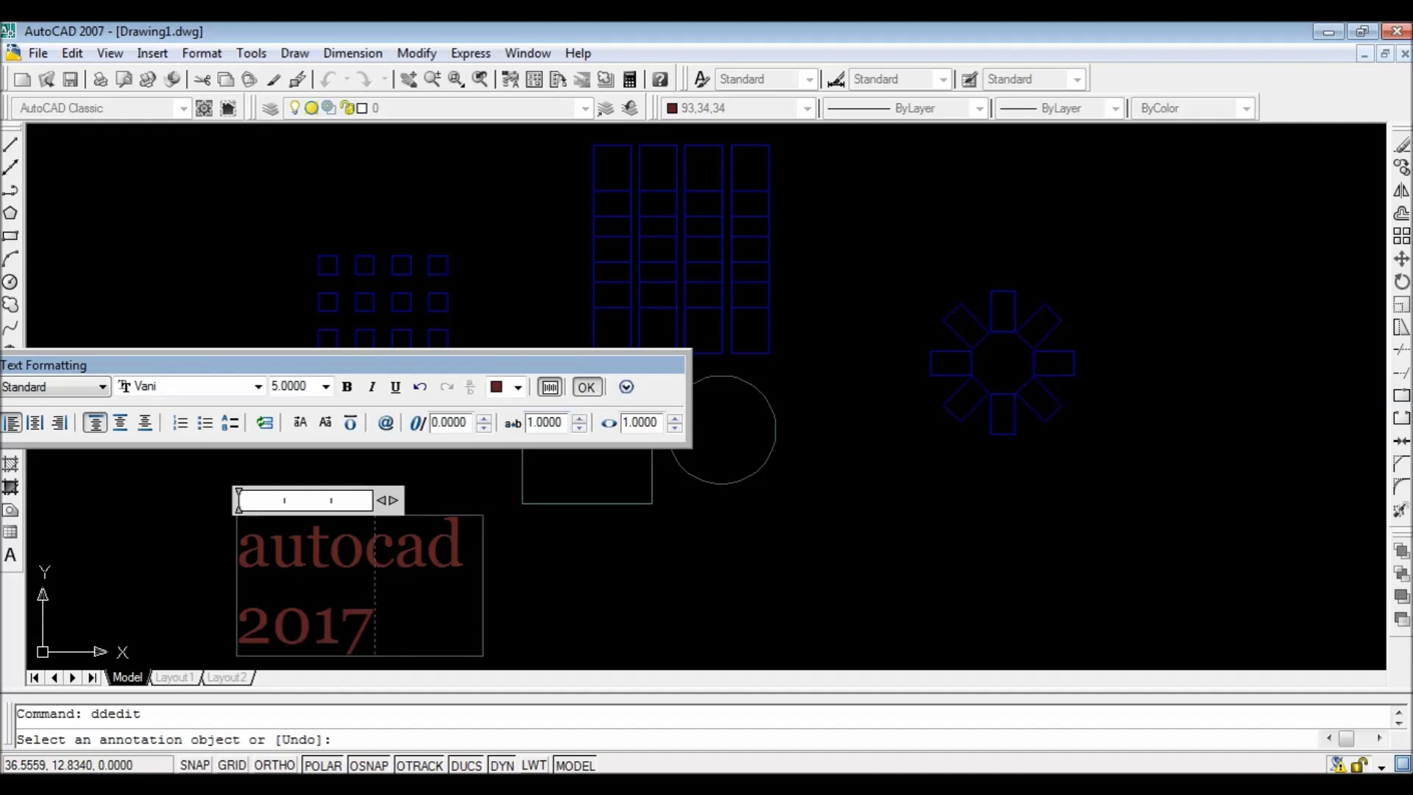
{"action": "left_click", "coordinate": [598, 390]}
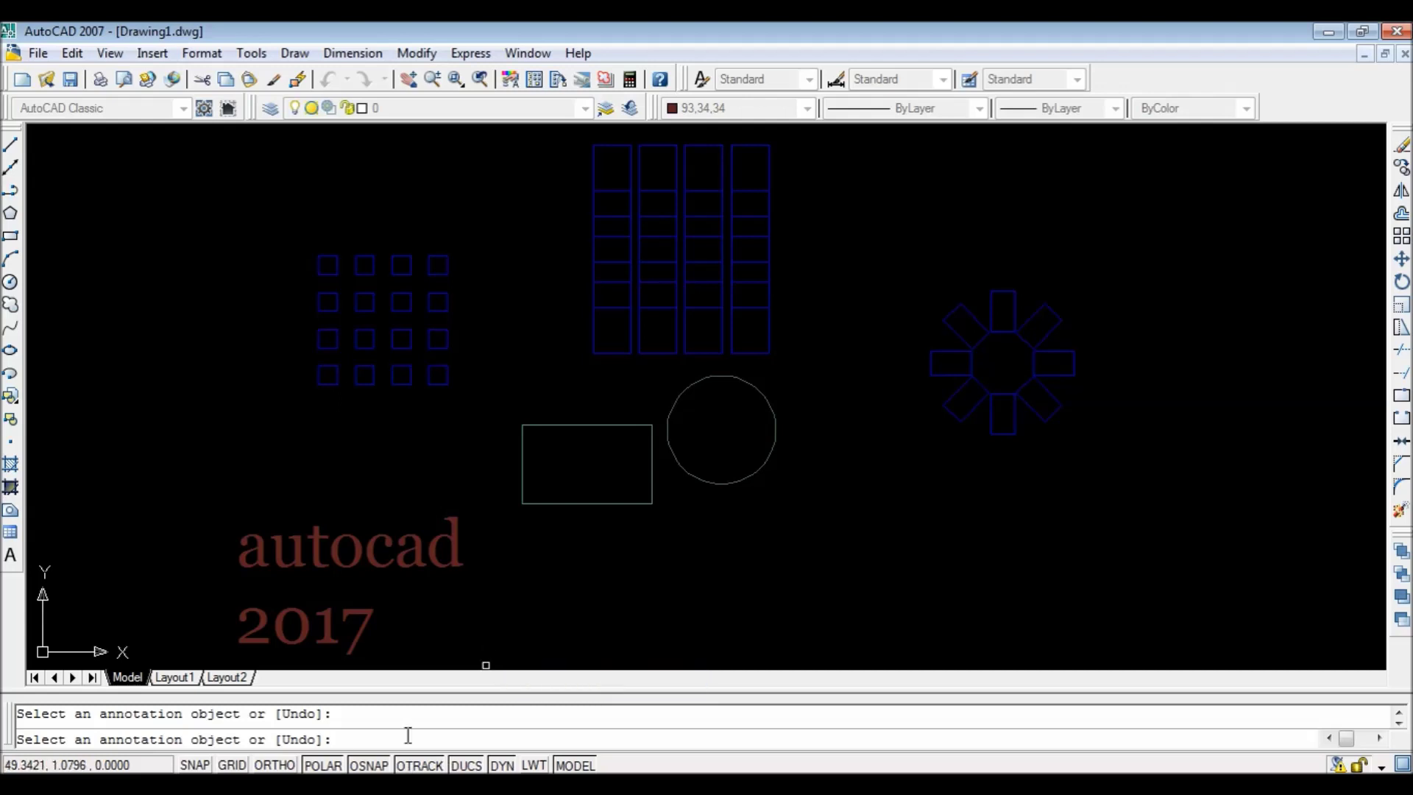
{"action": "key", "text": "Return"}
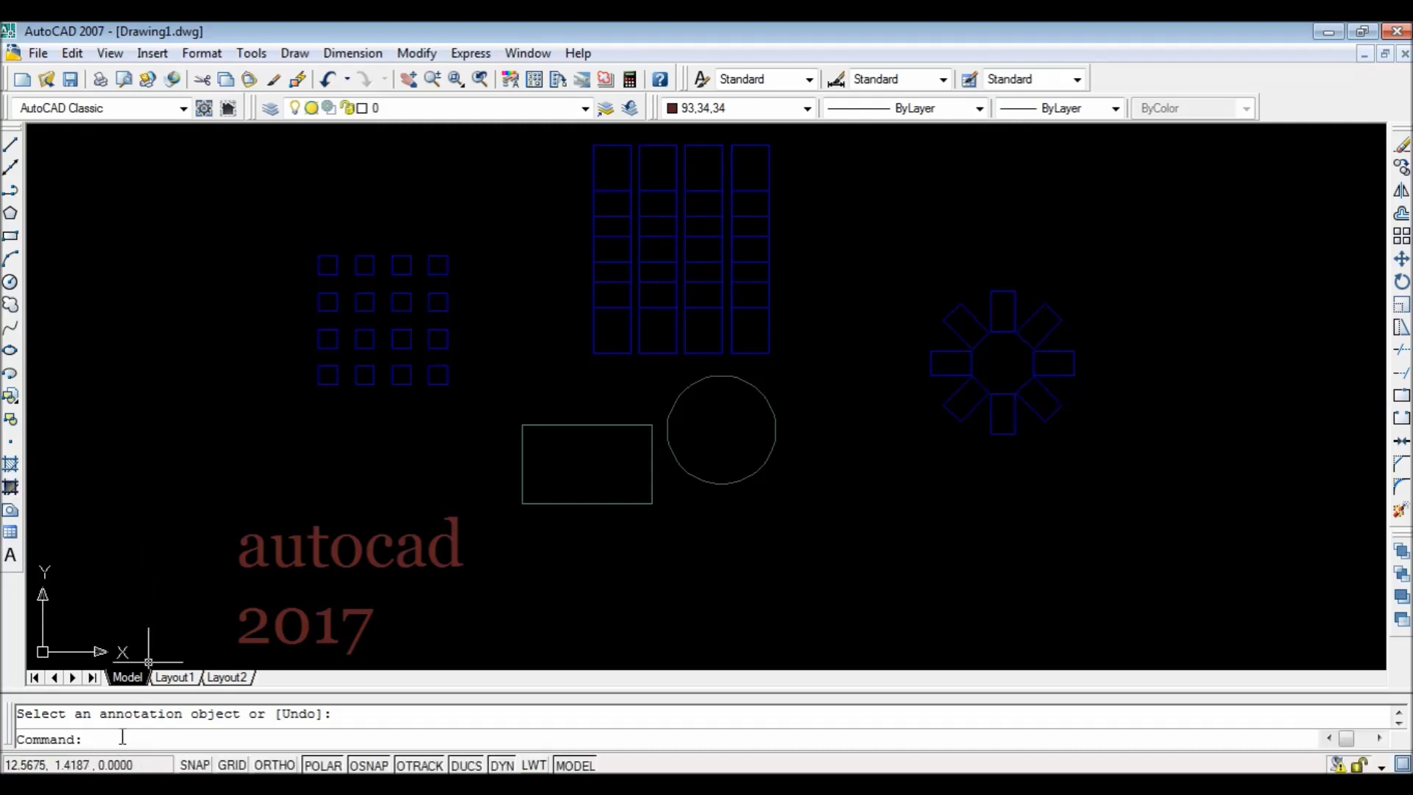
{"action": "type", "text": "bhatch"}
{"action": "key", "text": "Return"}
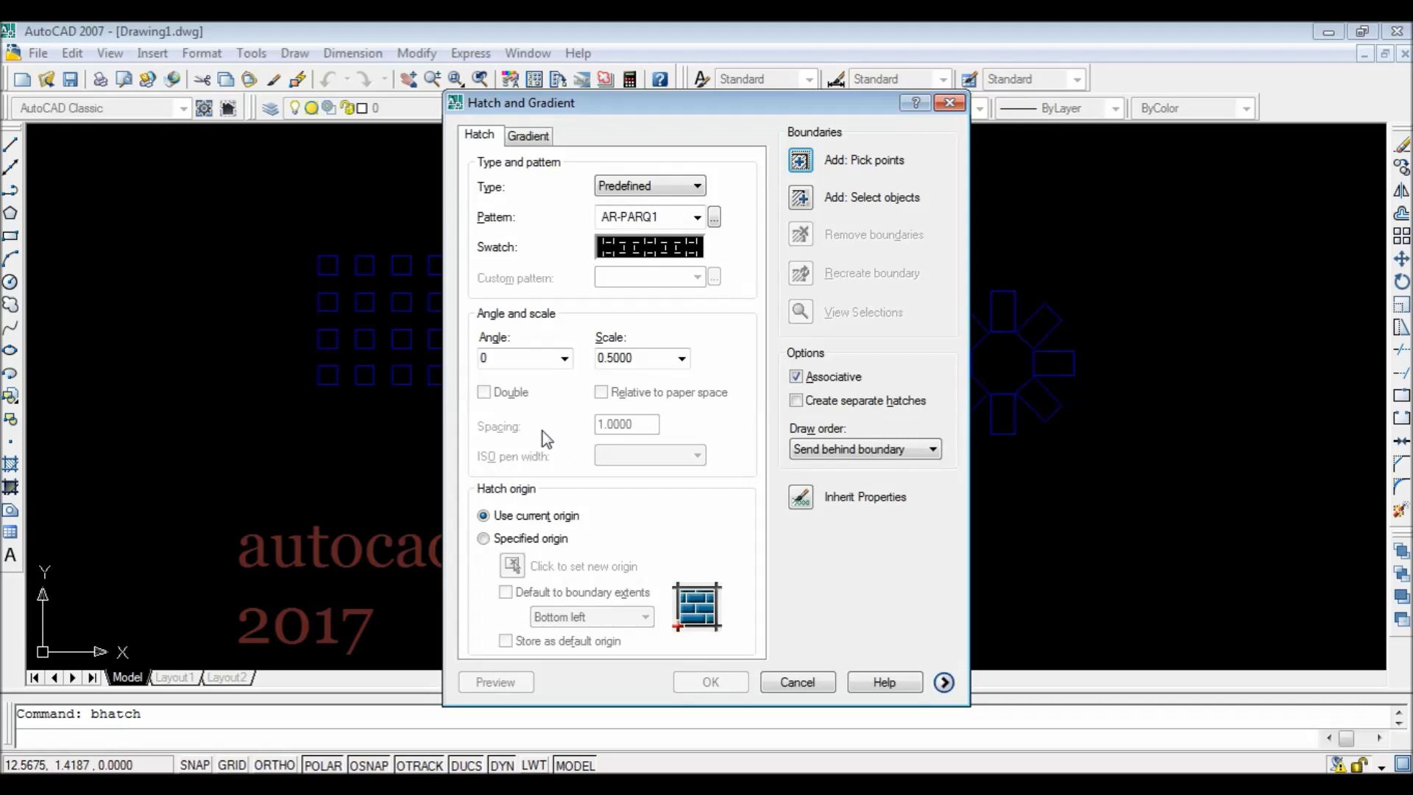
{"action": "left_click", "coordinate": [949, 102]}
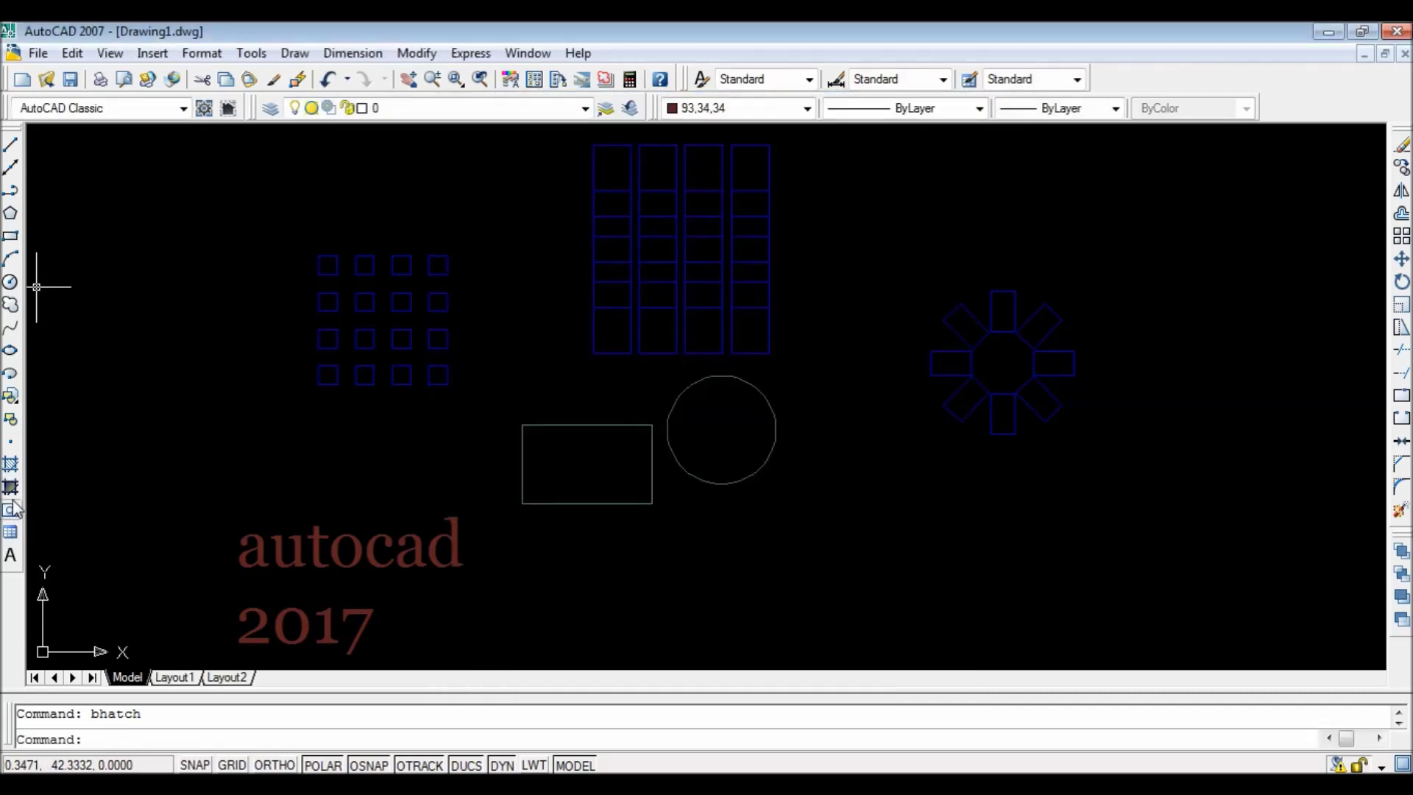
Start a new hatch and add the wide rectangle as its boundary object.
{"action": "left_click", "coordinate": [13, 470]}
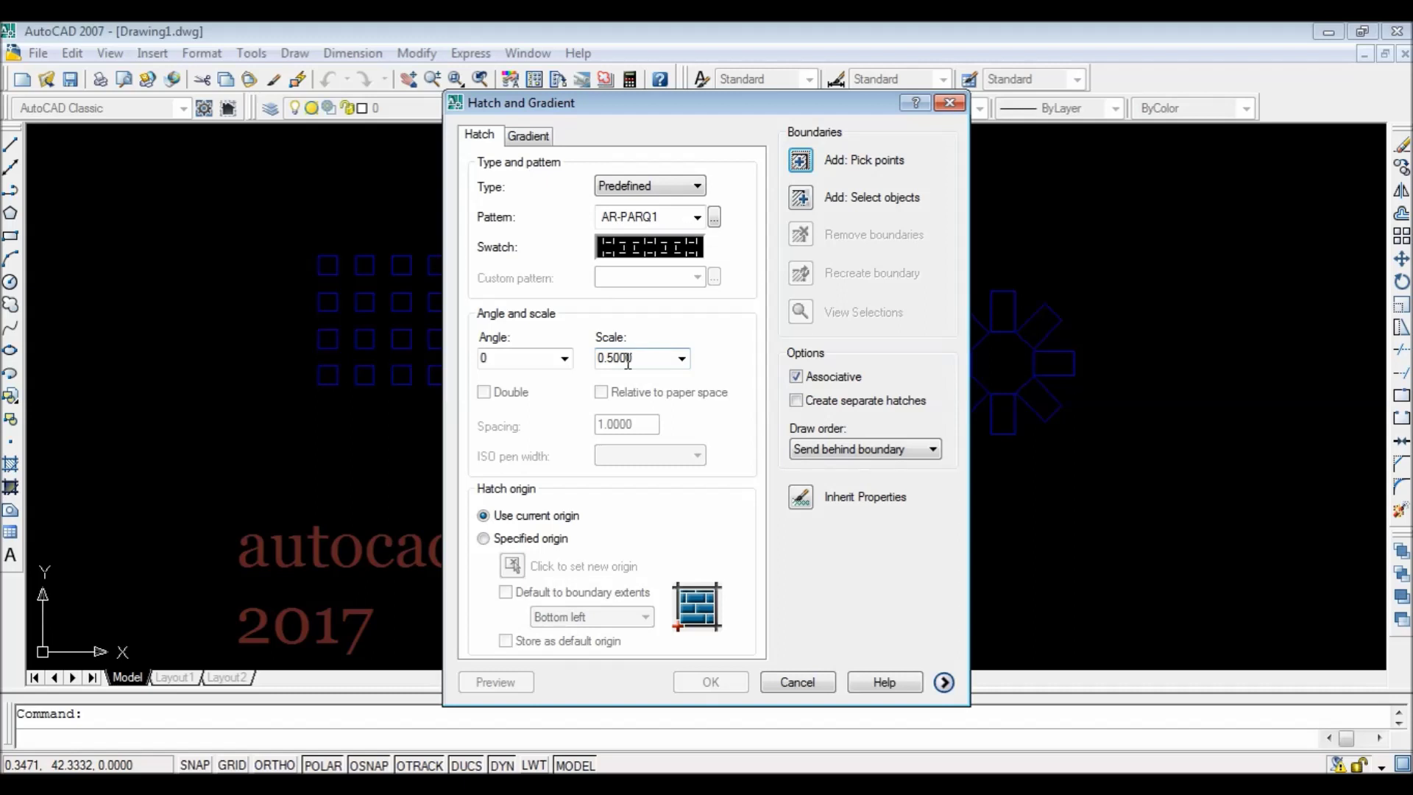
{"action": "left_click", "coordinate": [520, 358]}
{"action": "left_click", "coordinate": [803, 198]}
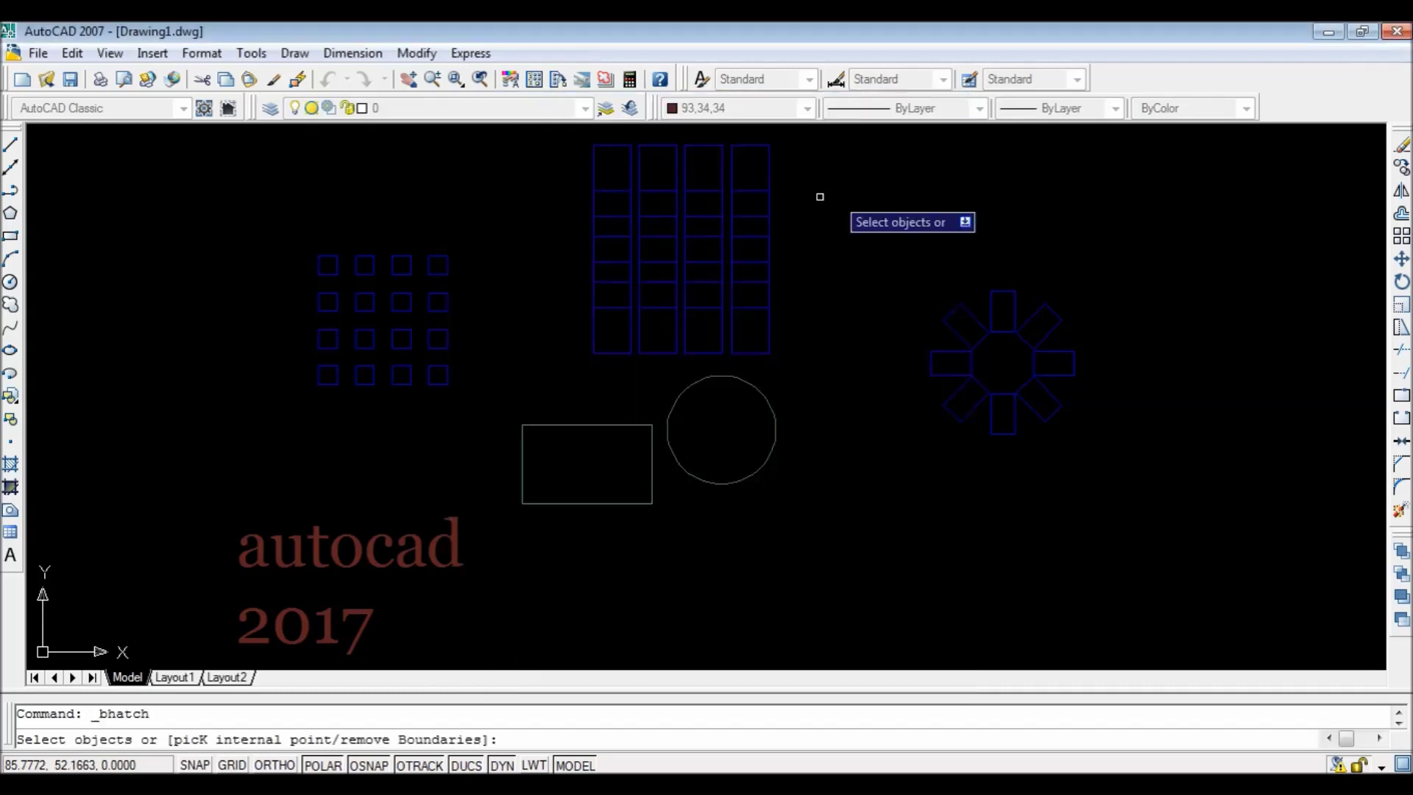
{"action": "left_click", "coordinate": [577, 426]}
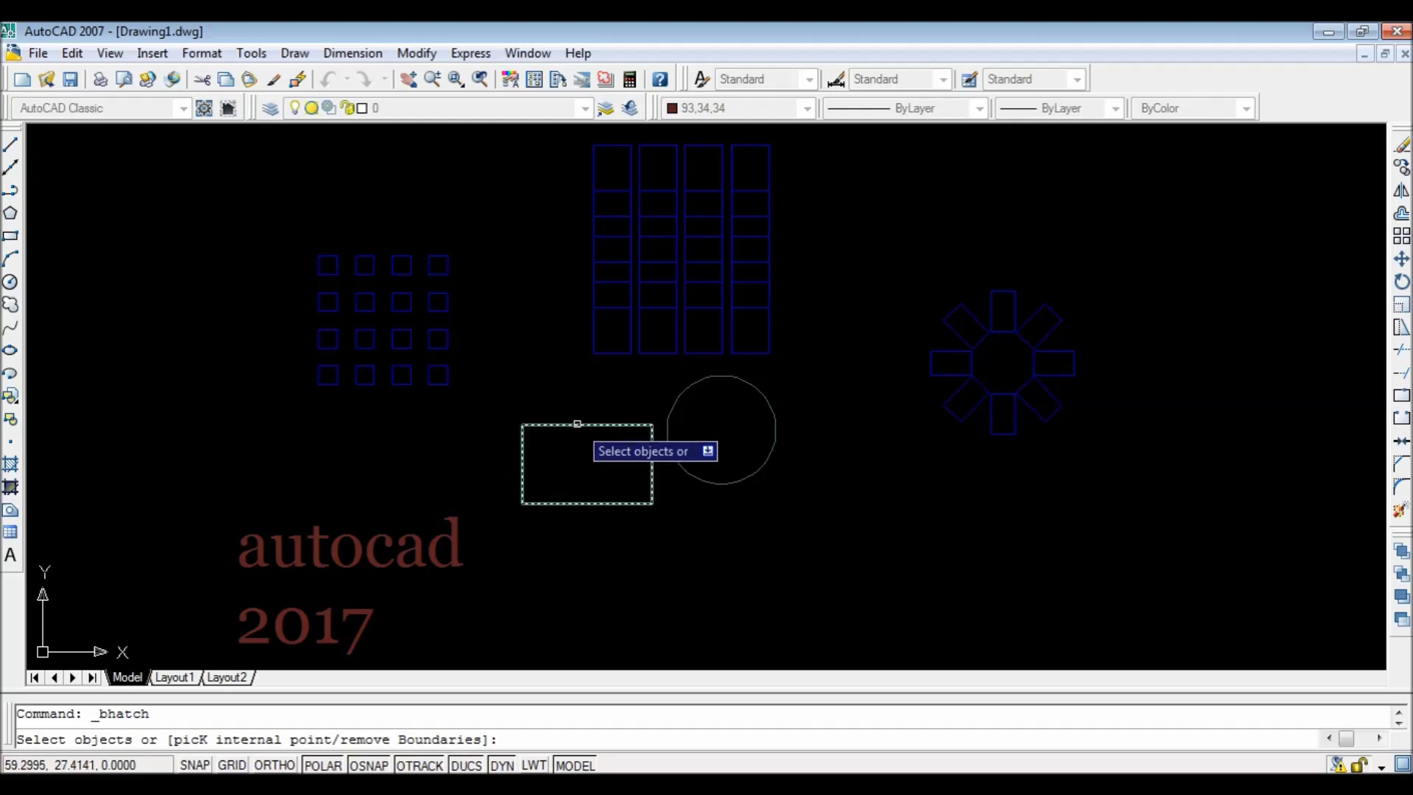
{"action": "left_click", "coordinate": [577, 425]}
{"action": "key", "text": "Return"}
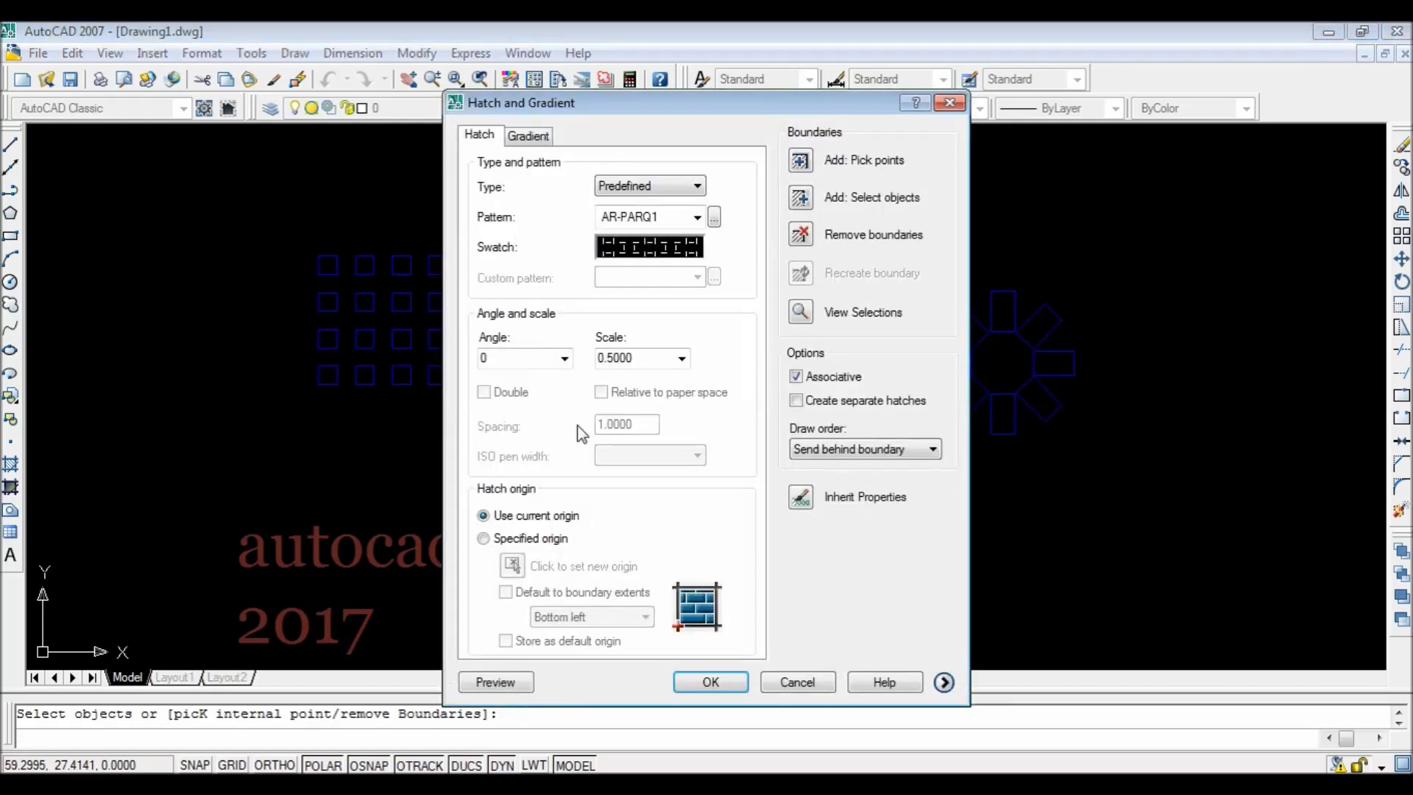
Set the hatch scale to 0.5000 and apply the AR-PARQ1 hatch to the wide rectangle.
{"action": "left_click", "coordinate": [680, 359]}
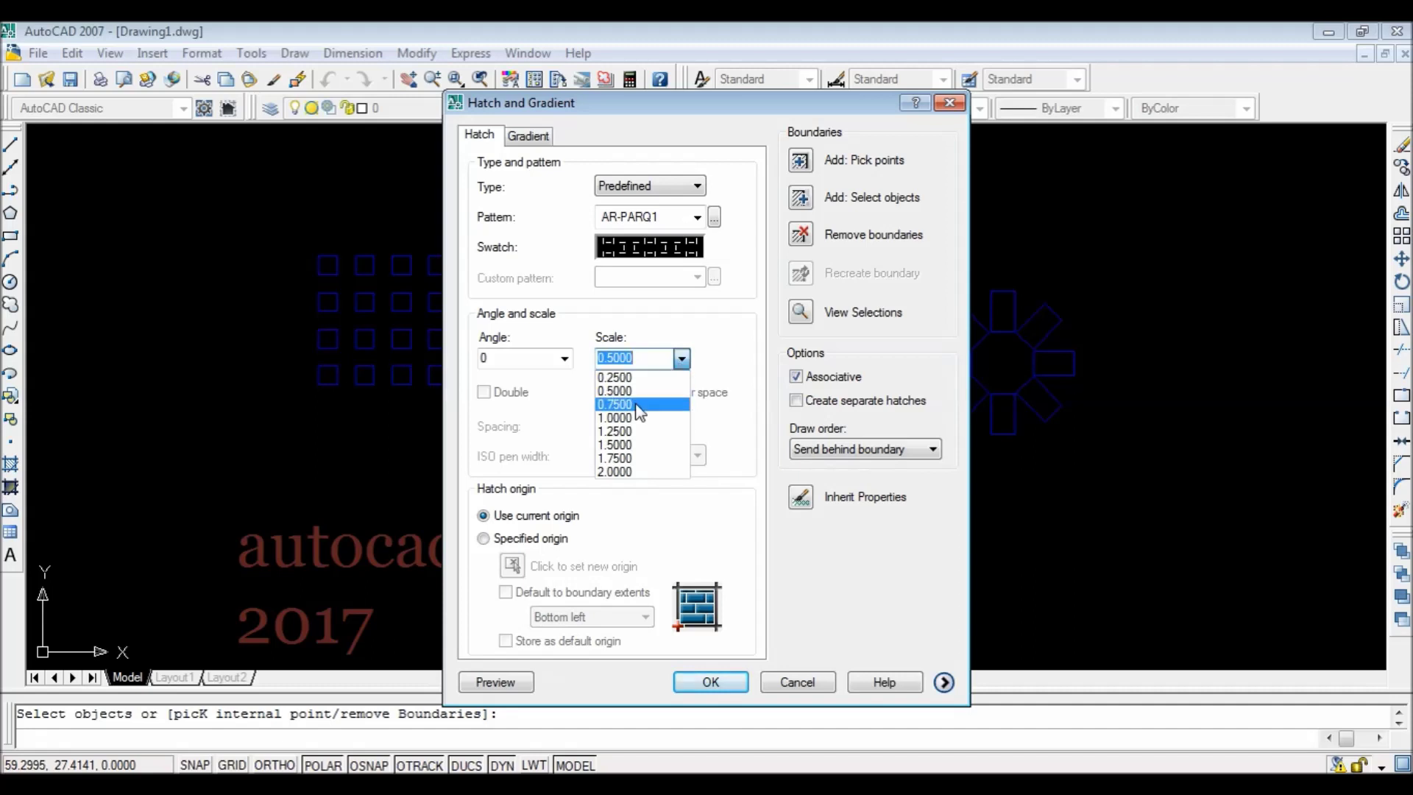
{"action": "left_click", "coordinate": [634, 391]}
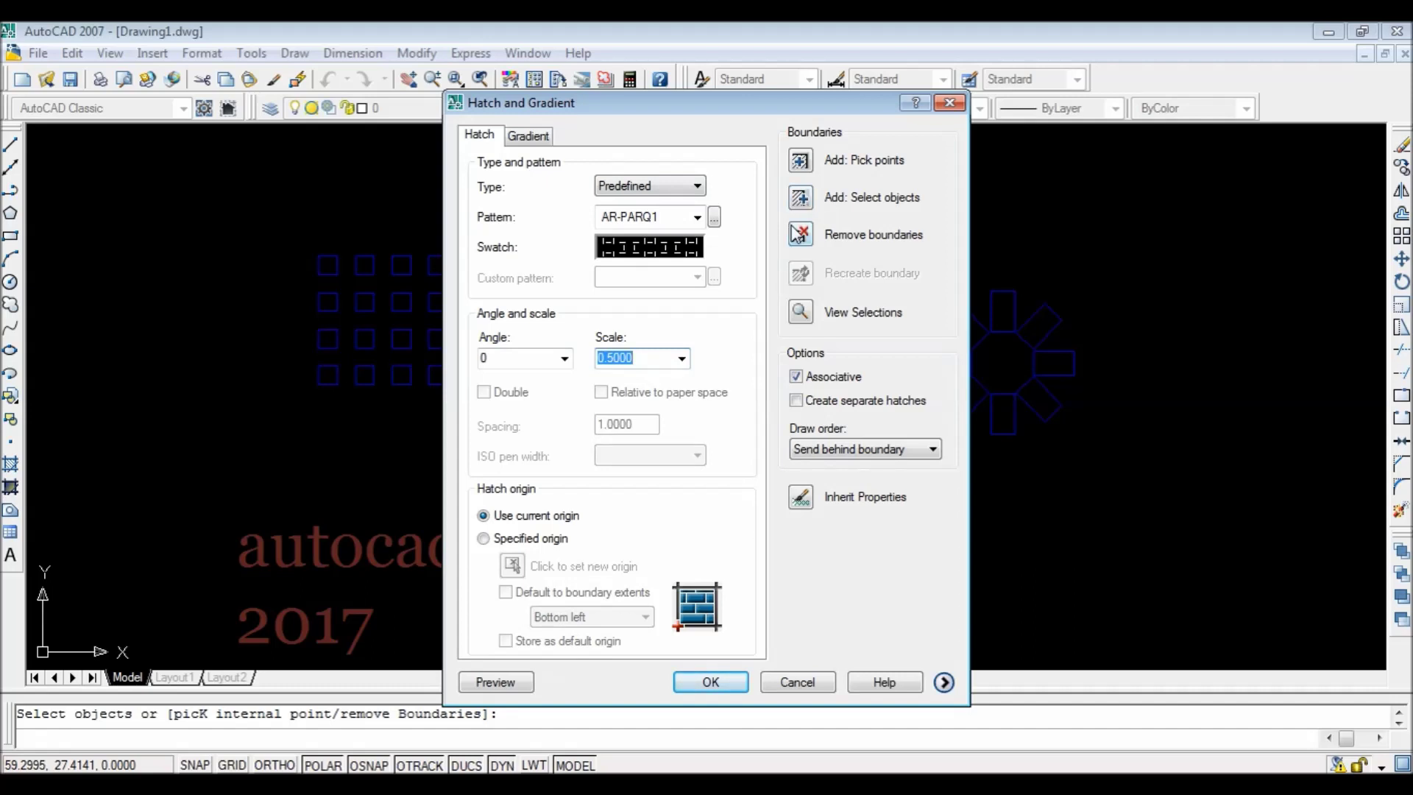
{"action": "left_click", "coordinate": [710, 682]}
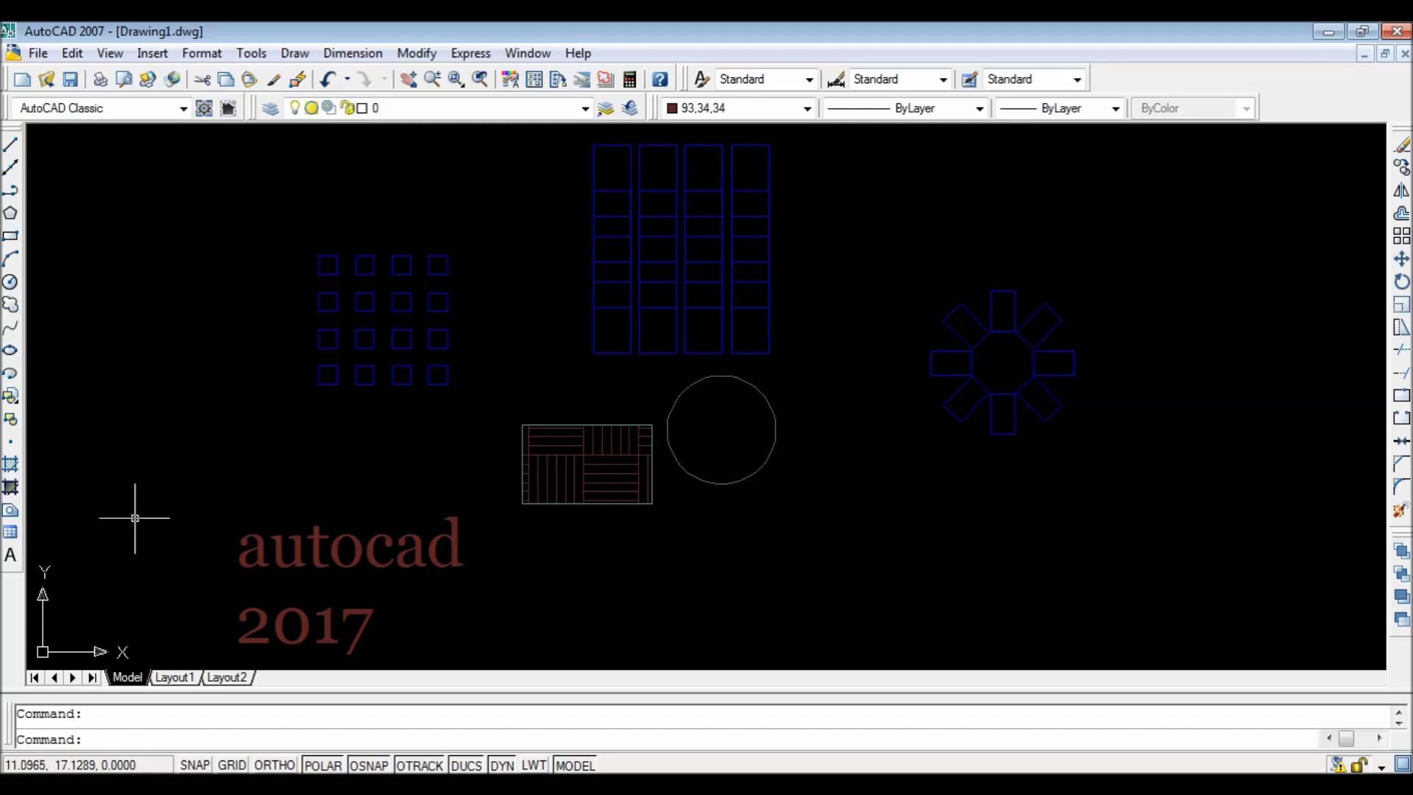
Start a new hatch with the AR-SAND pattern at scale 1.0000.
{"action": "left_click", "coordinate": [12, 464]}
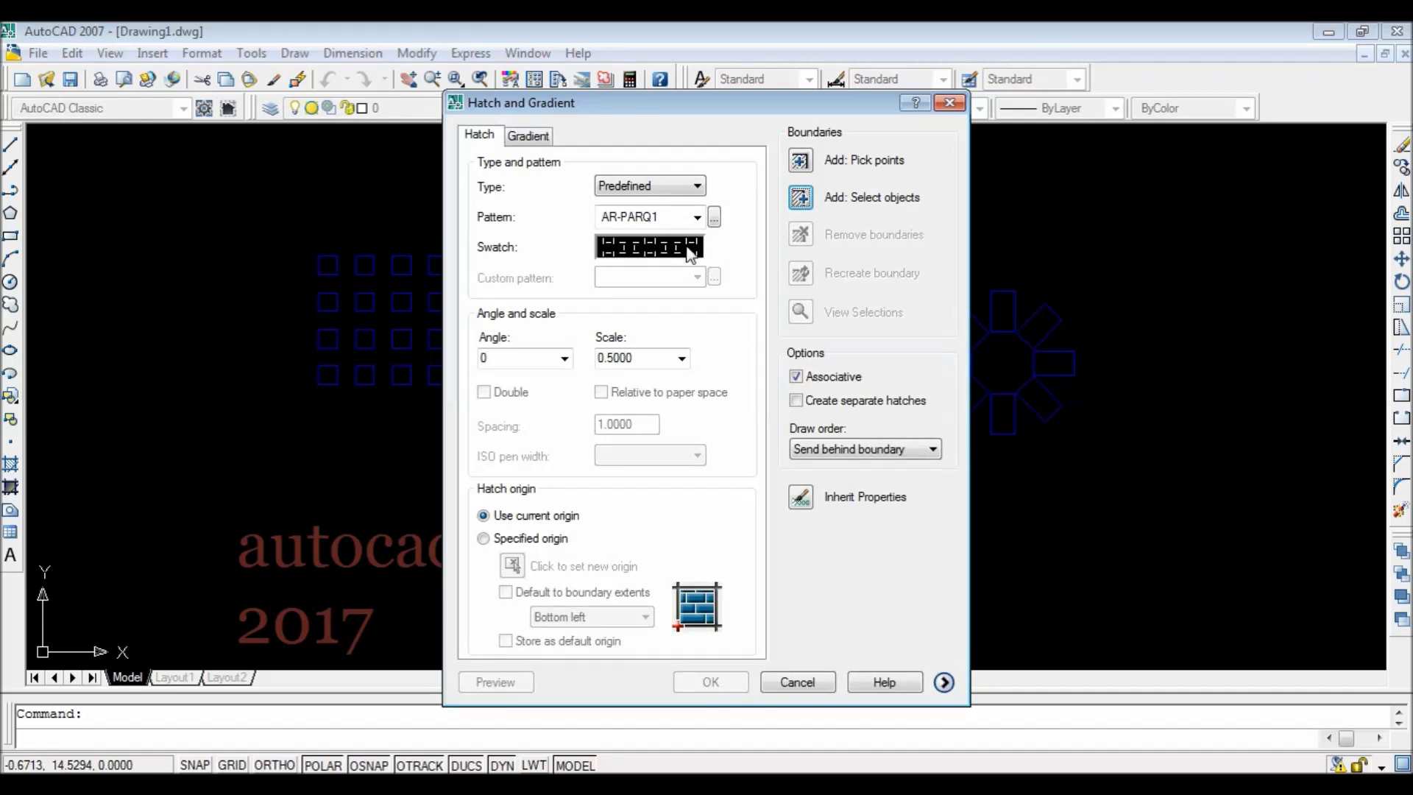
{"action": "left_click", "coordinate": [714, 217]}
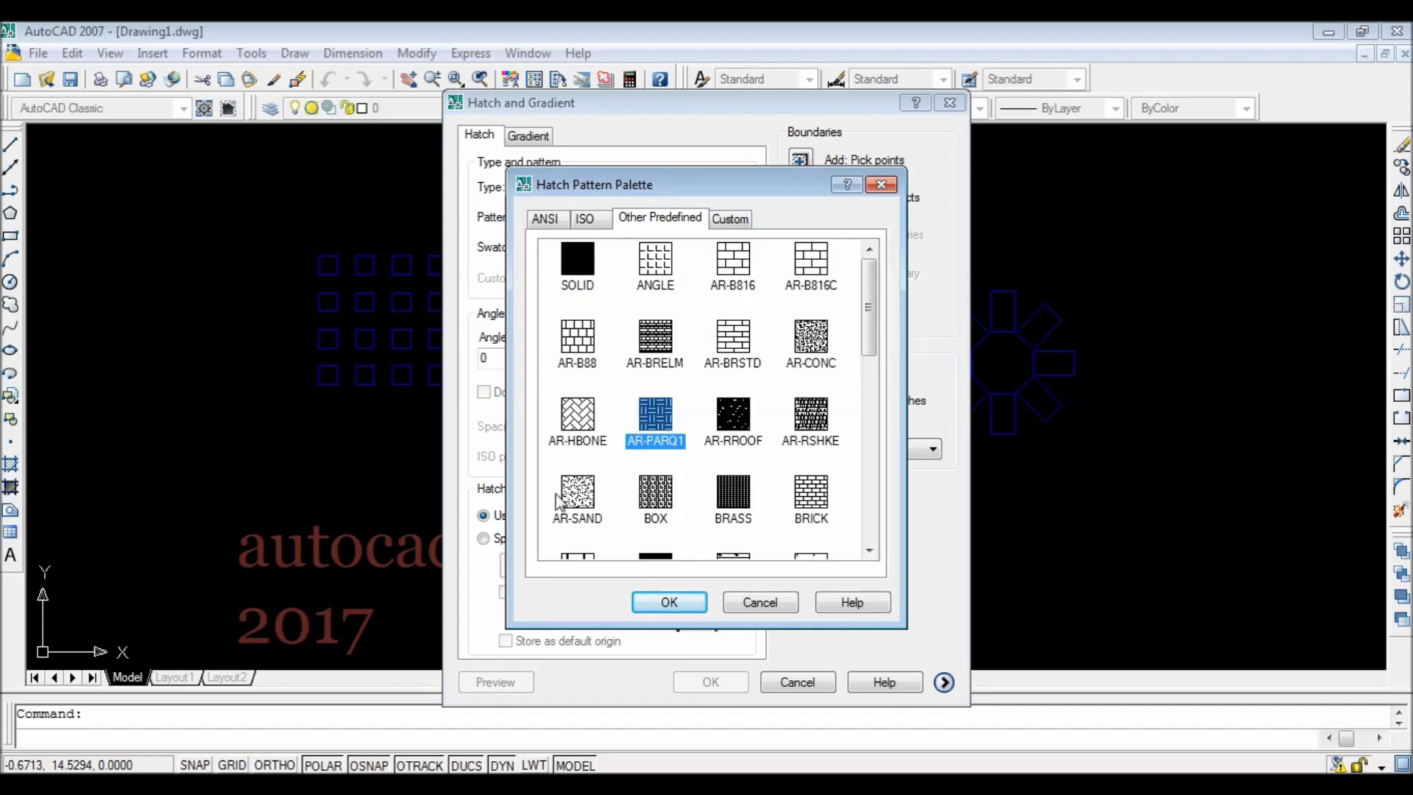
{"action": "left_click", "coordinate": [581, 501]}
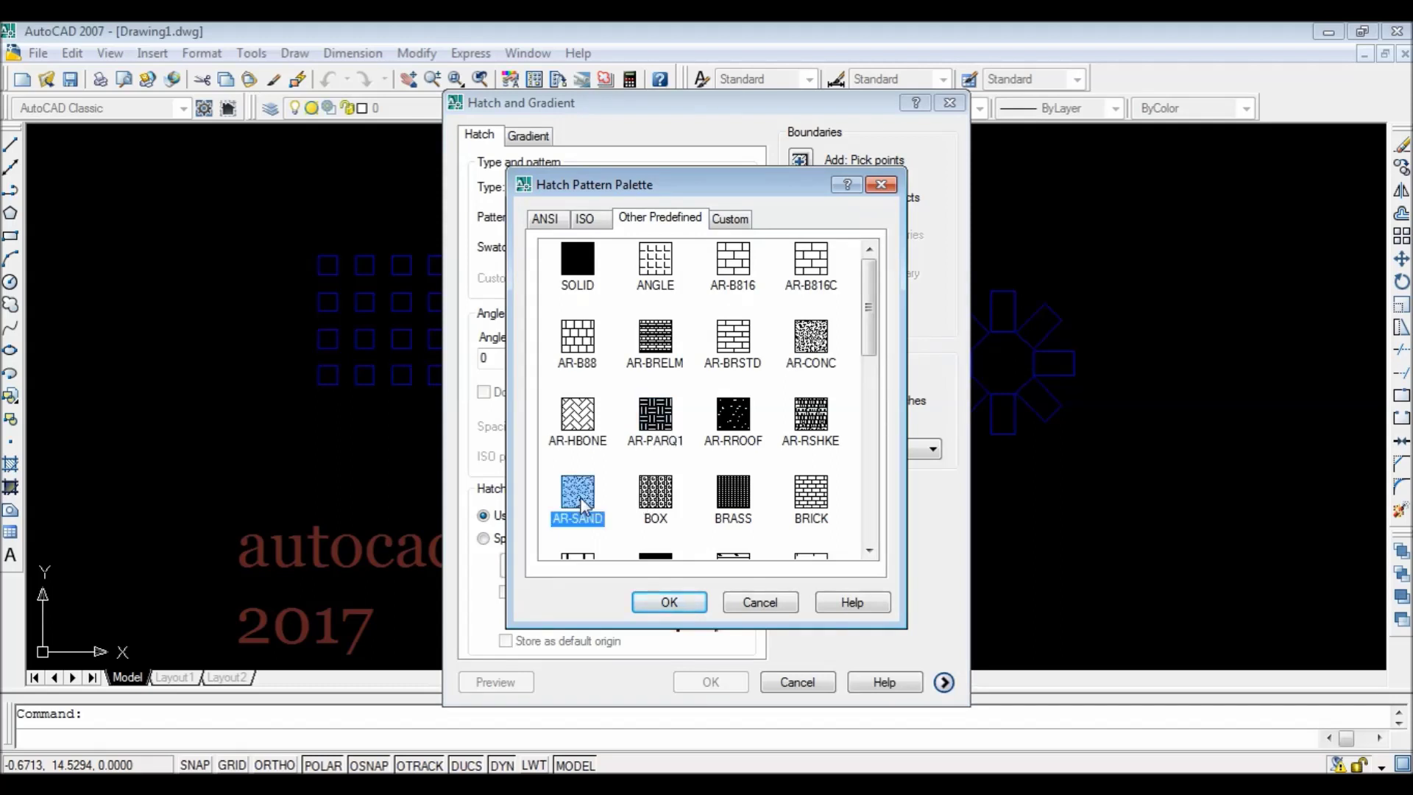
{"action": "left_click", "coordinate": [669, 602]}
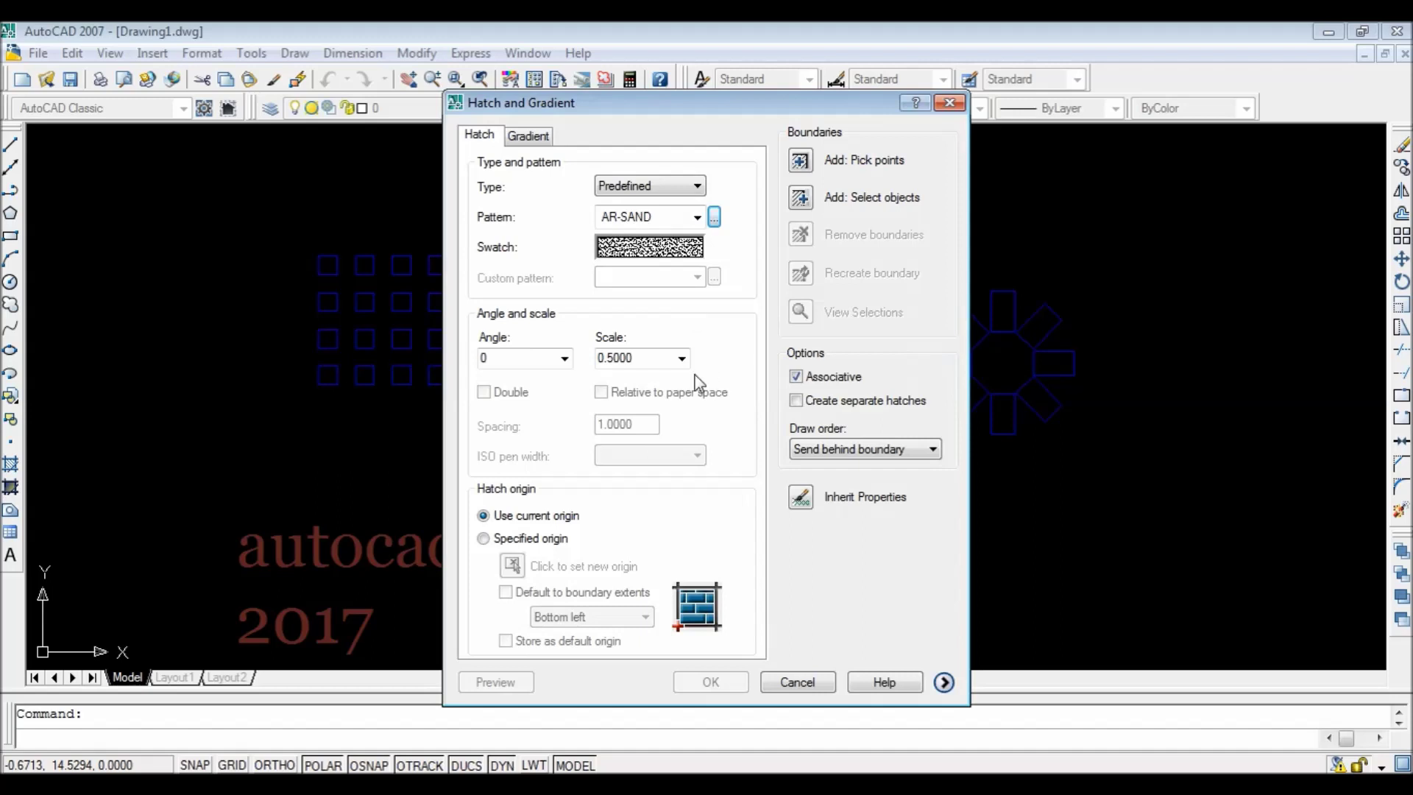
{"action": "left_click", "coordinate": [682, 360]}
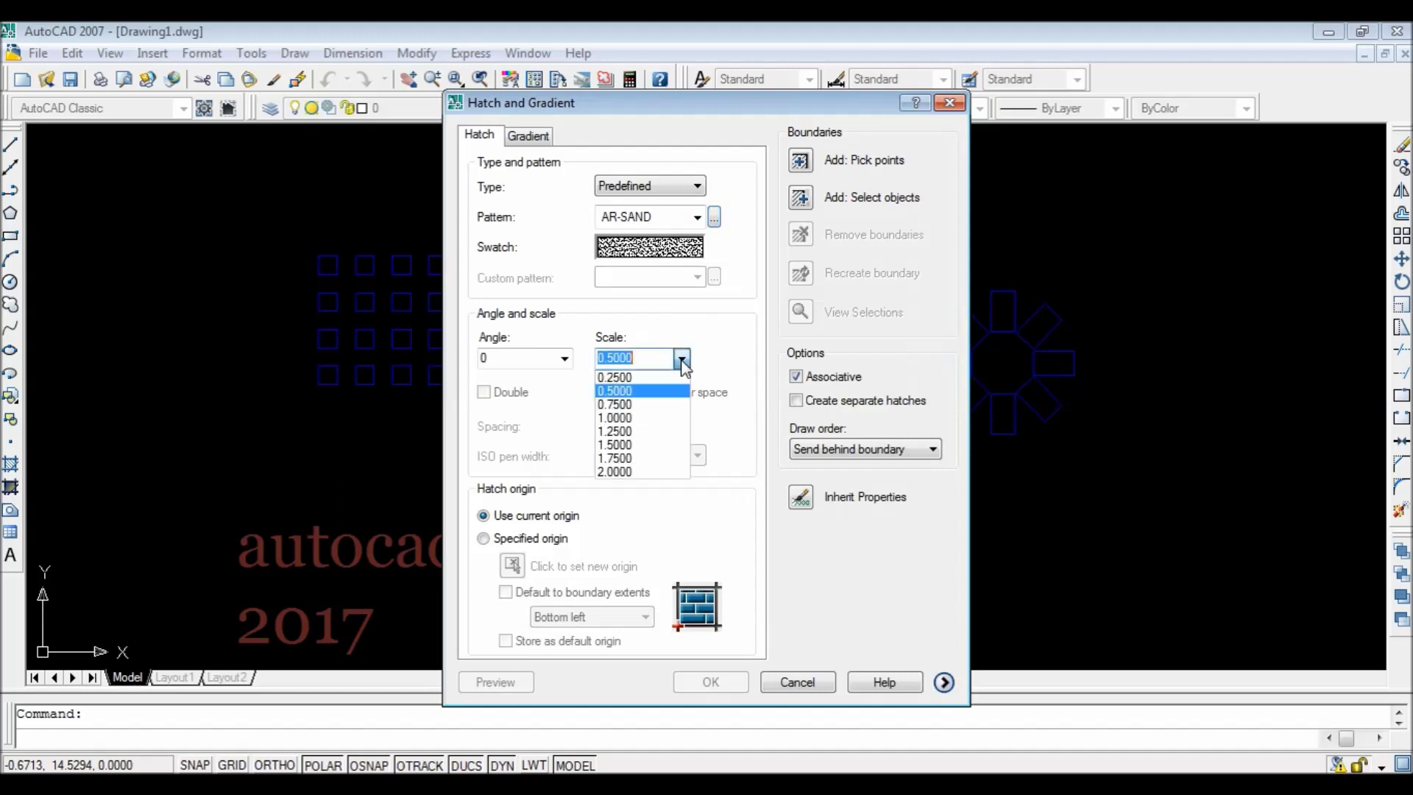
{"action": "left_click", "coordinate": [651, 419]}
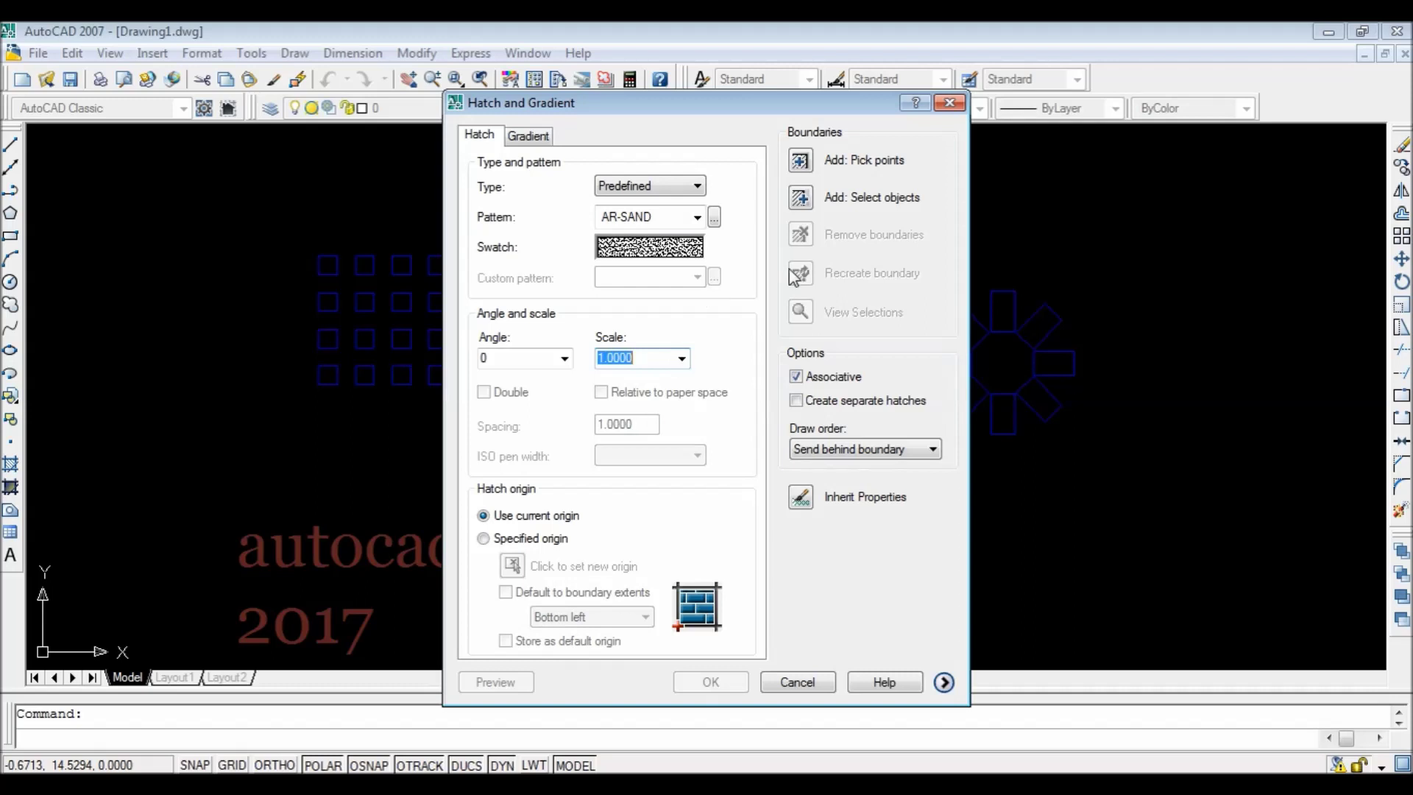
Add the circle beside the hatched rectangle as the boundary object and apply the hatch to it.
{"action": "left_click", "coordinate": [800, 199]}
{"action": "left_click", "coordinate": [715, 375]}
{"action": "left_click", "coordinate": [715, 375]}
{"action": "key", "text": "Return"}
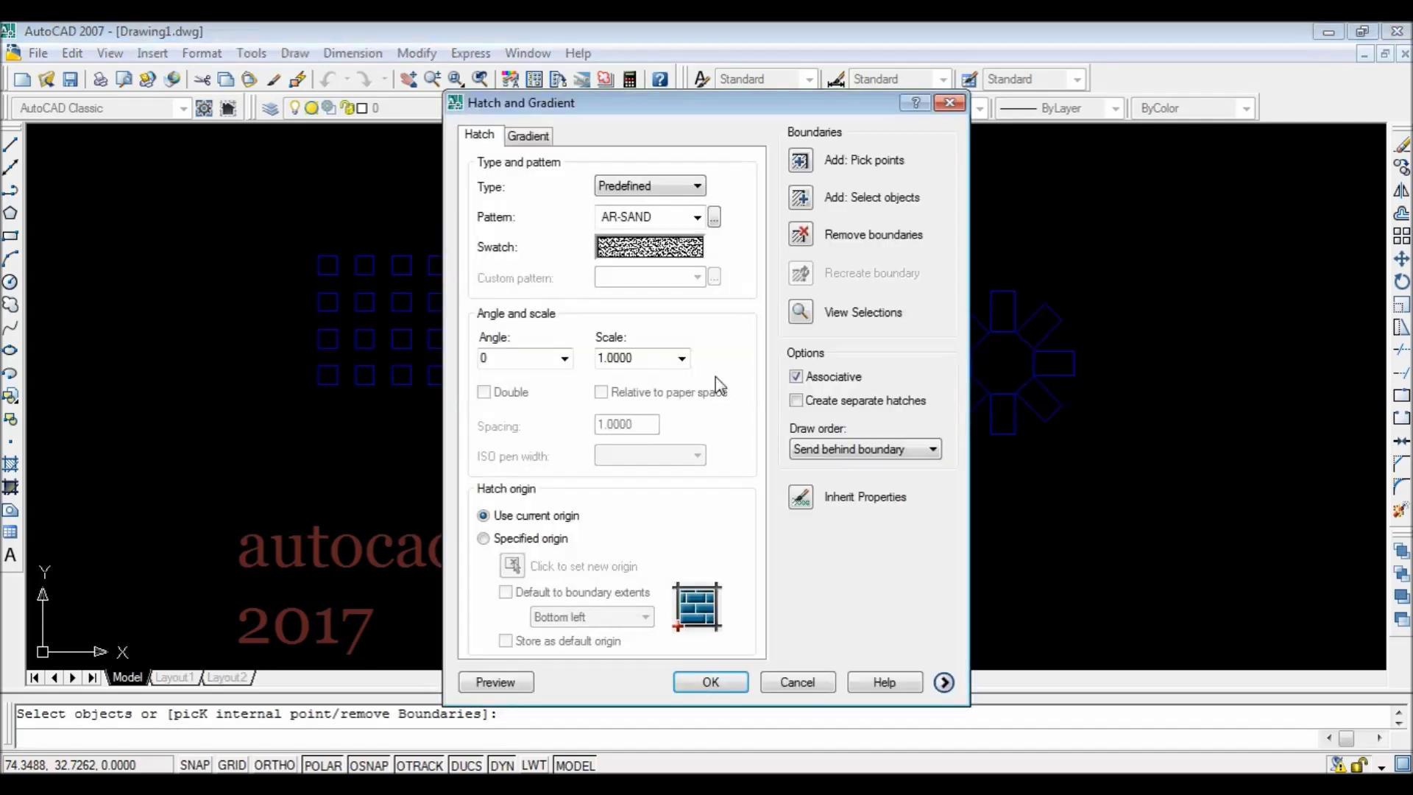
{"action": "left_click", "coordinate": [711, 682]}
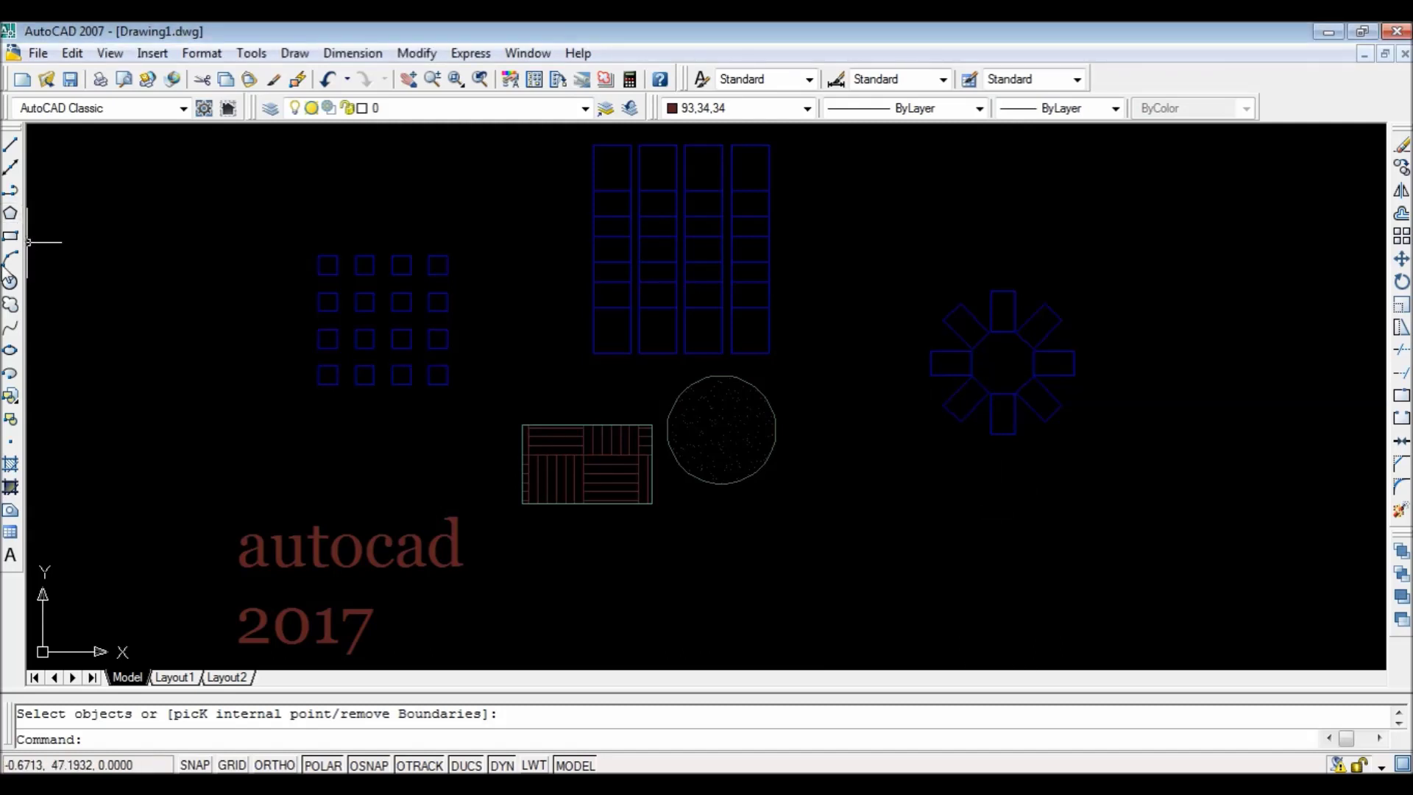
Draw a circle with a radius of about 4.8 units in empty space above and left of the square array.
{"action": "left_click", "coordinate": [11, 282]}
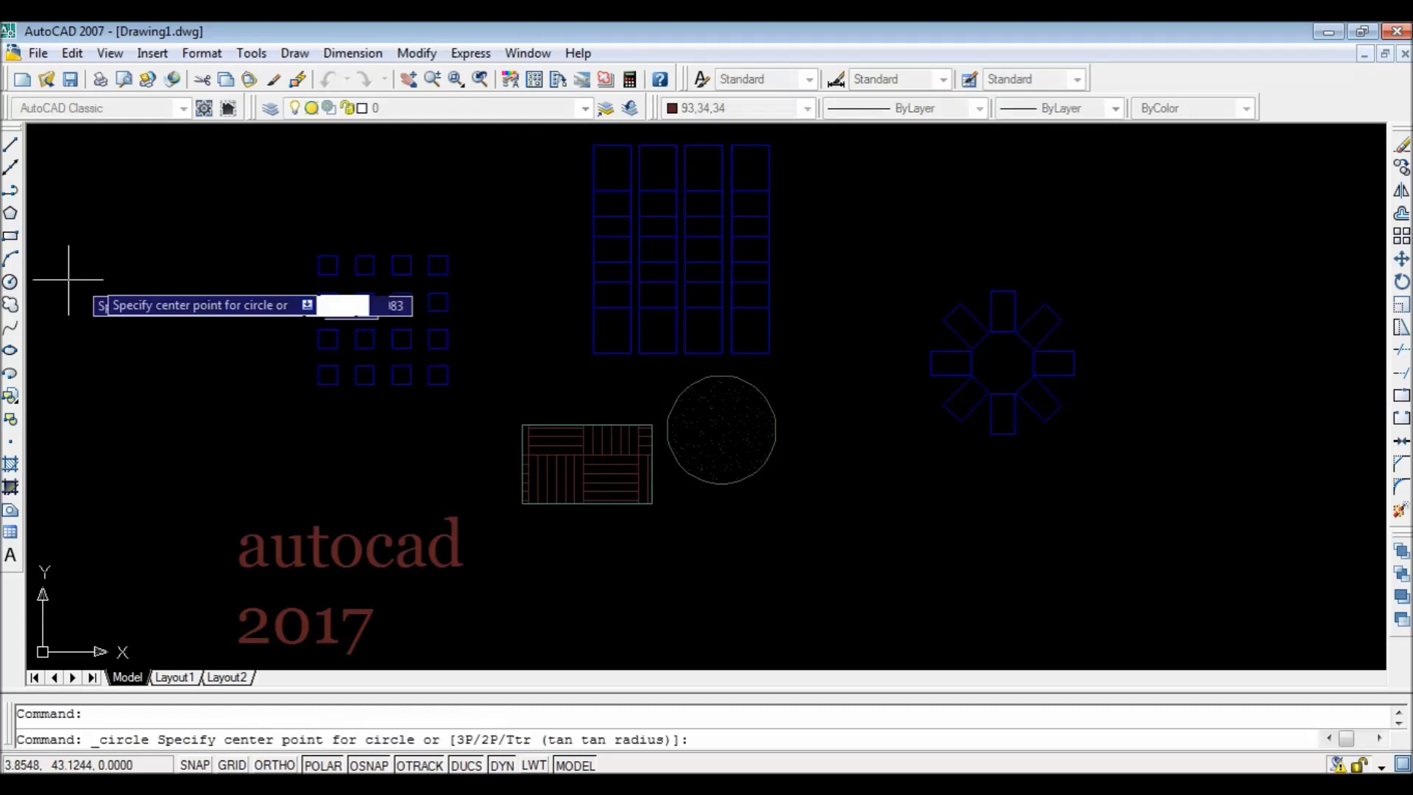
{"action": "left_click", "coordinate": [126, 199]}
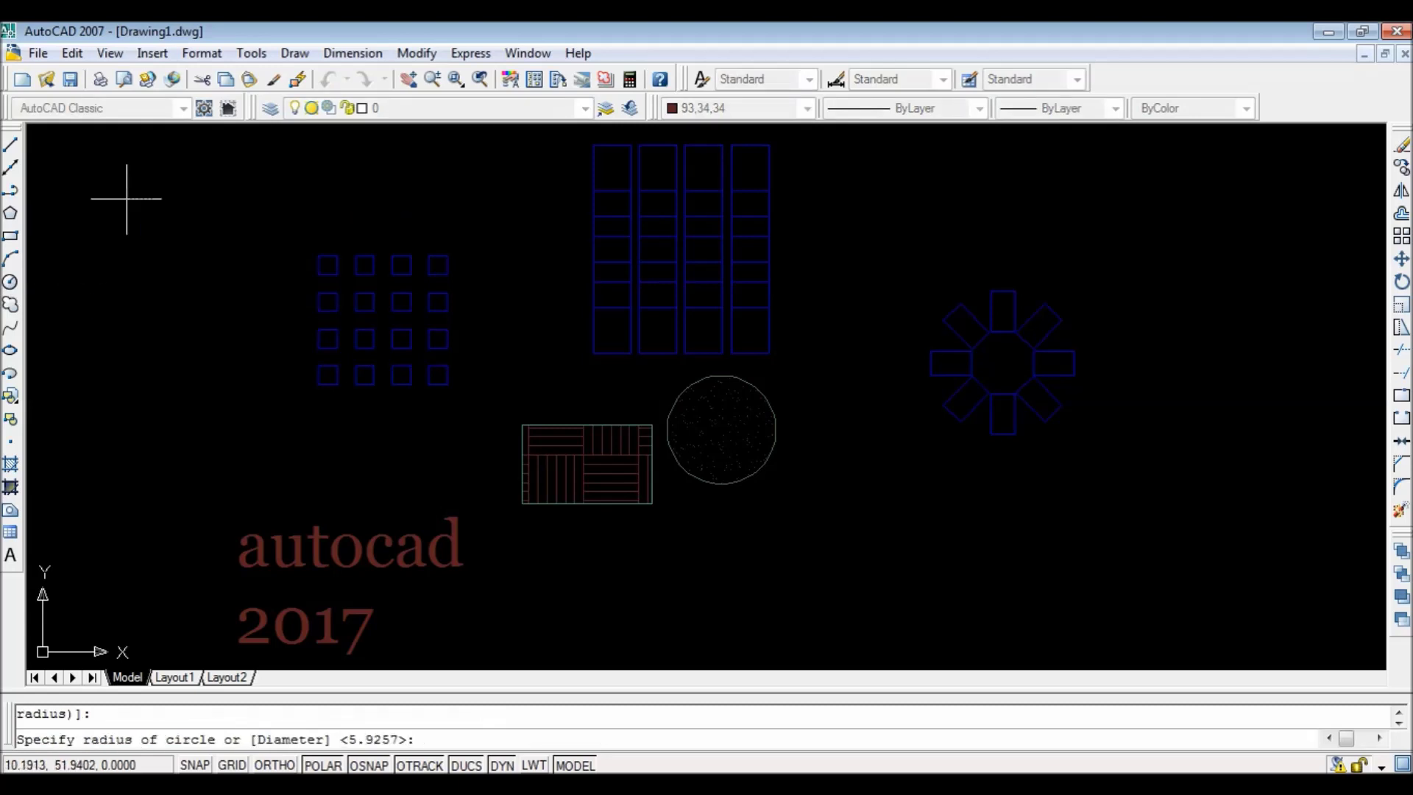
{"action": "left_click", "coordinate": [154, 231]}
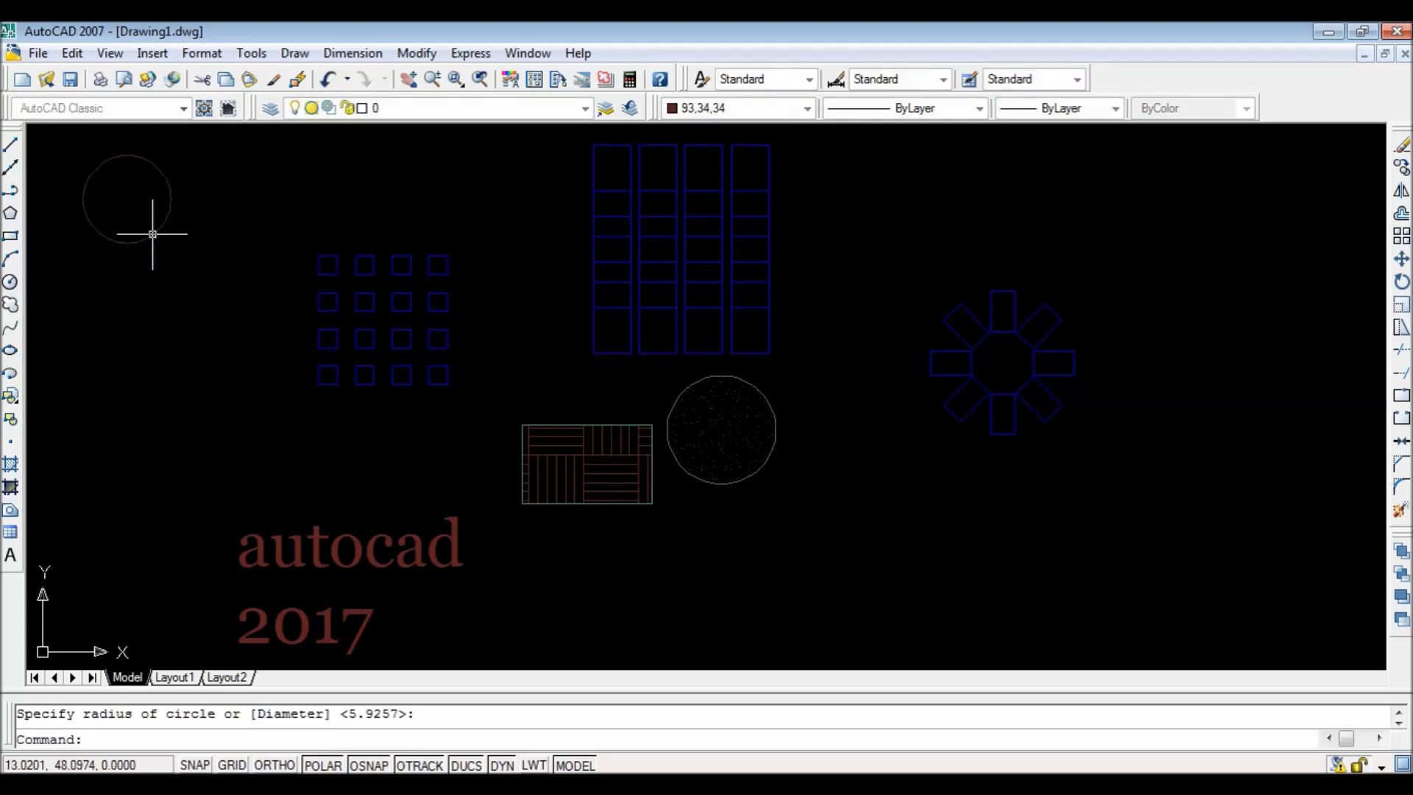
Draw a rectangle about 11.4 by 9.5 units from the new circle's top quadrant, overlapping the circle's right half.
{"action": "left_click", "coordinate": [11, 236]}
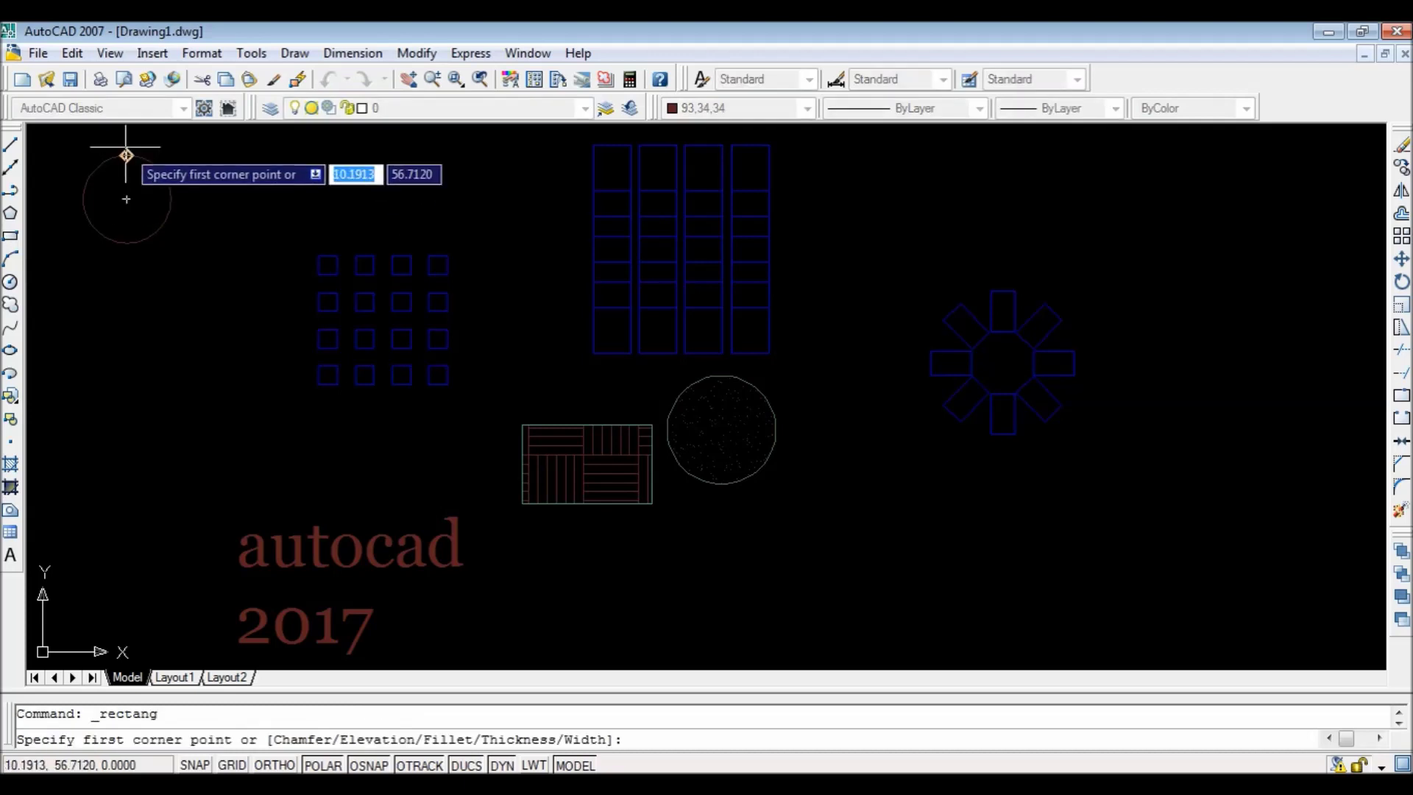
{"action": "left_click", "coordinate": [126, 155]}
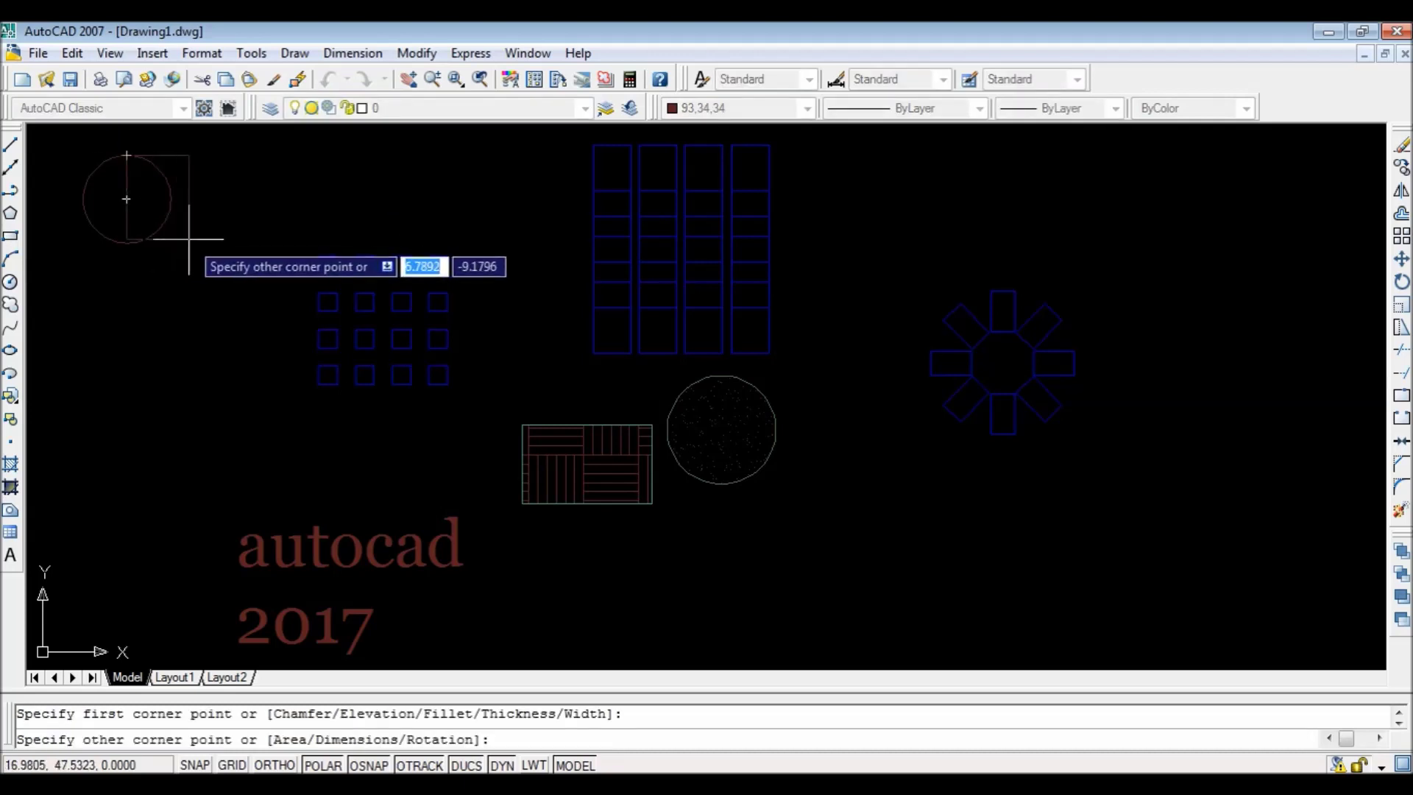
{"action": "left_click", "coordinate": [231, 247]}
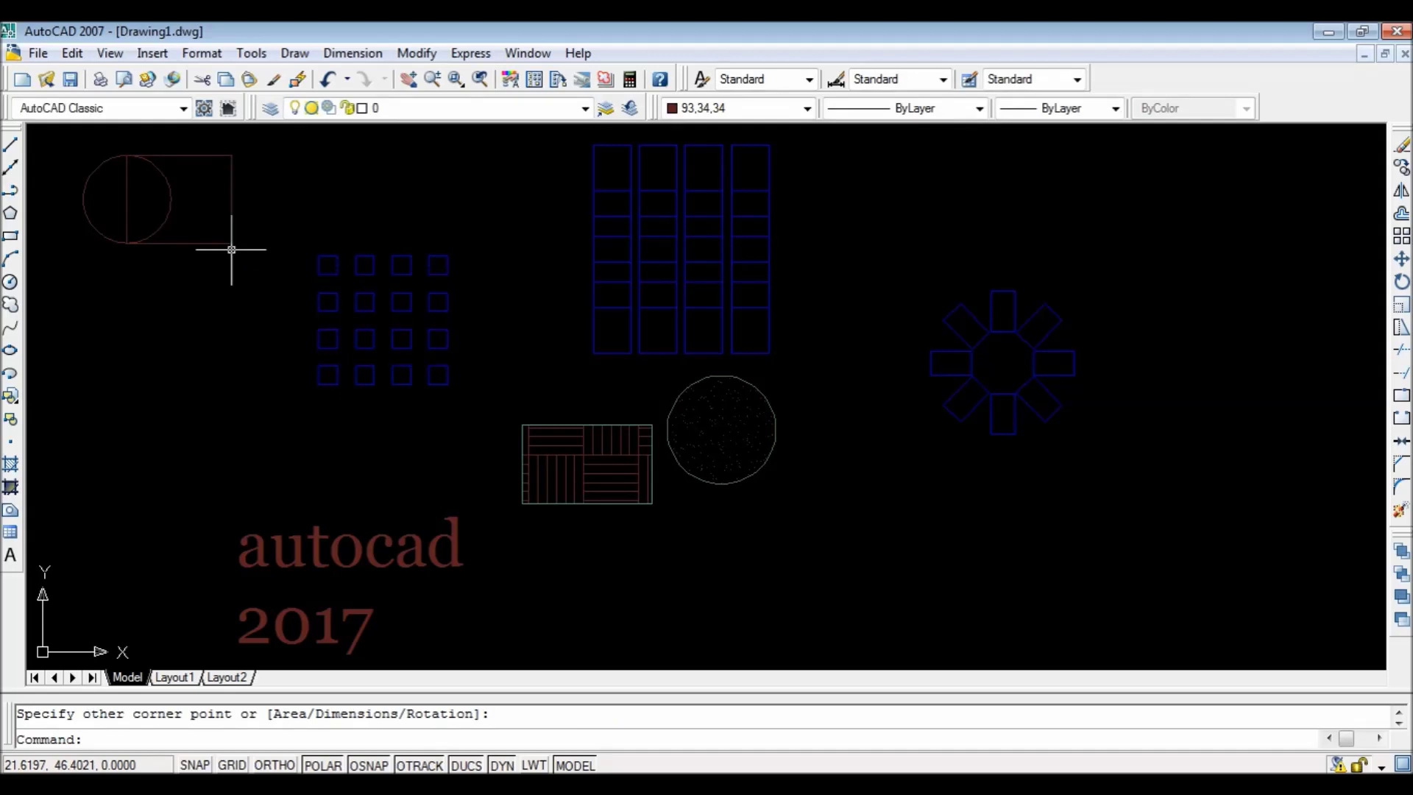
{"action": "key", "text": "Return"}
{"action": "key", "text": "Escape"}
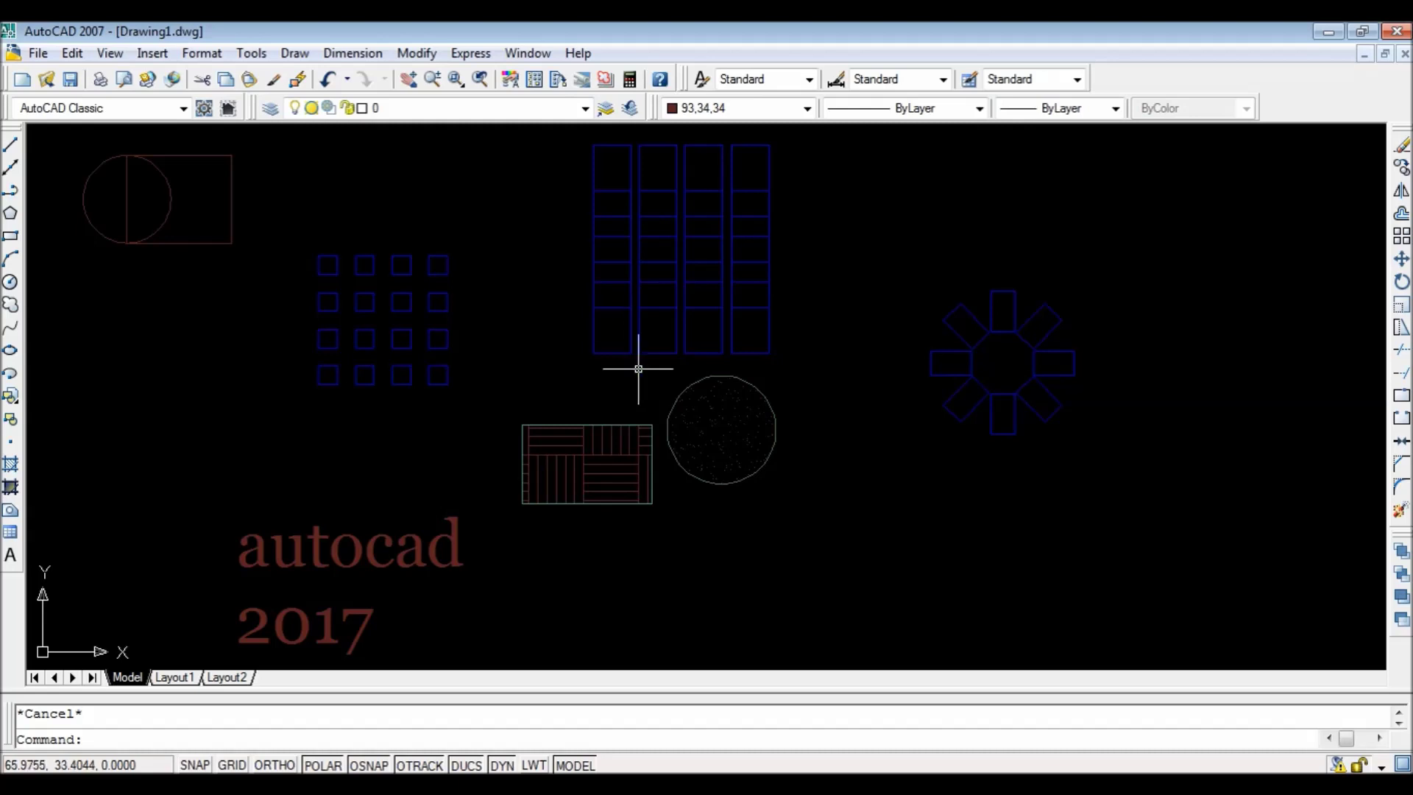
Hatch the circle's left half, outside the overlapping rectangle, with AR-SAND at scale 1.0000 by picking an internal point.
{"action": "left_click", "coordinate": [11, 464]}
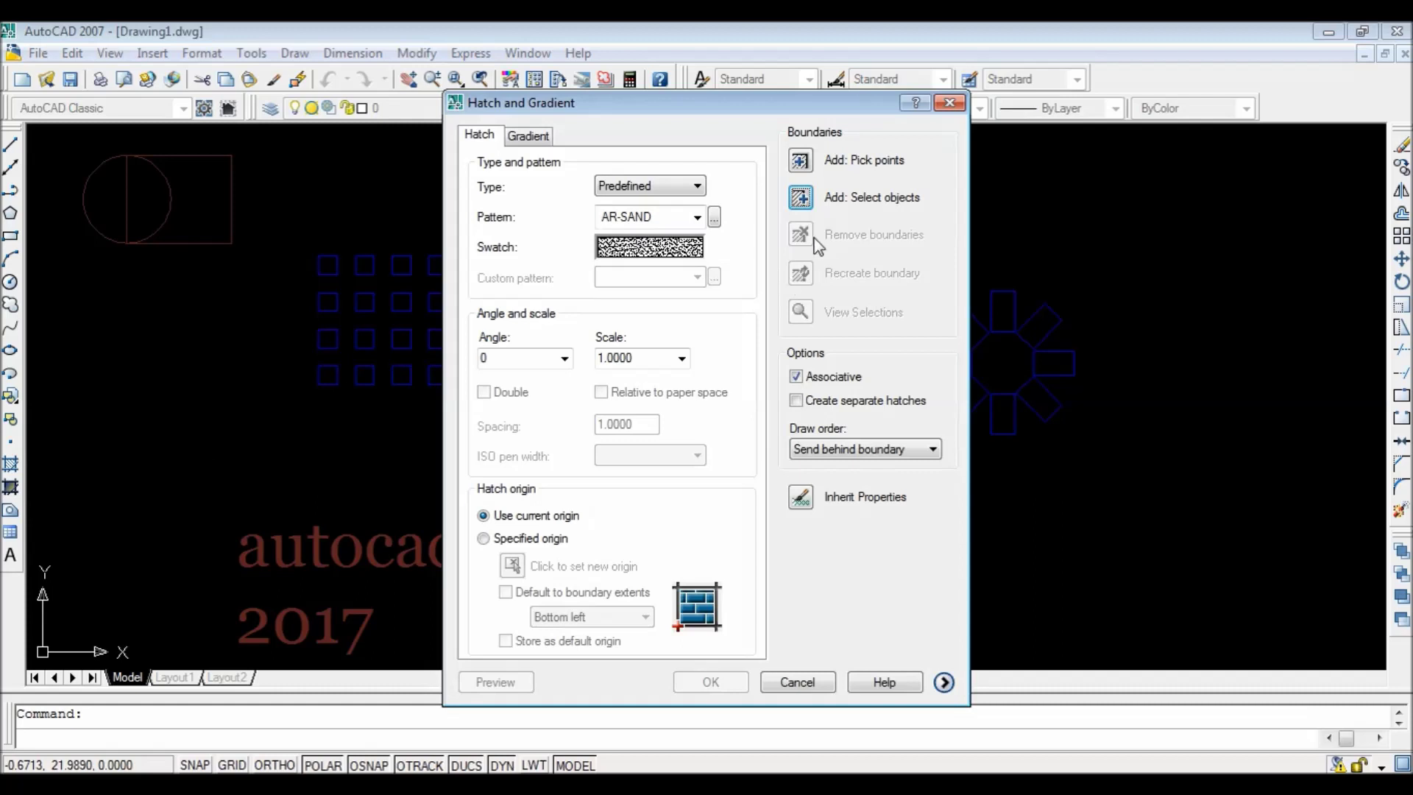
{"action": "left_click", "coordinate": [800, 159]}
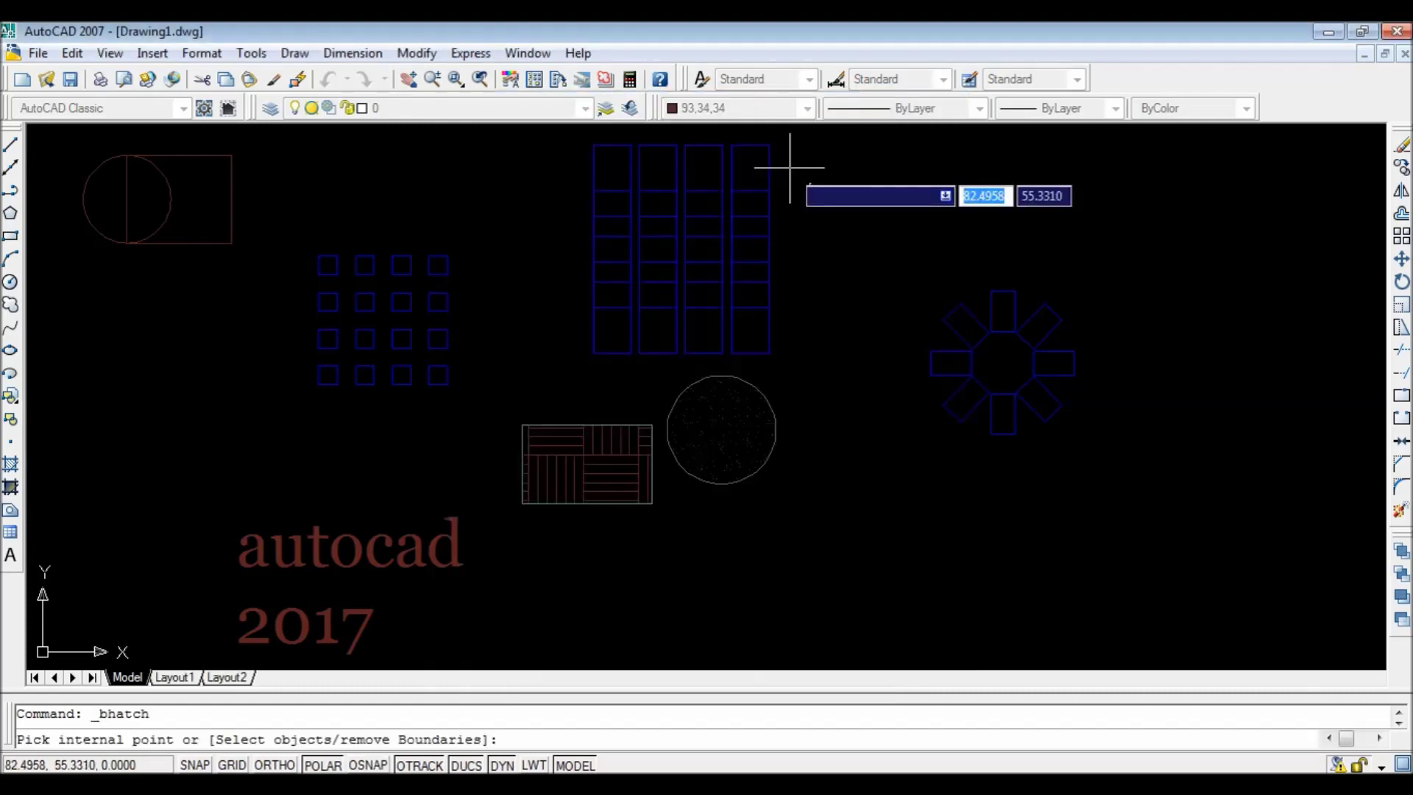
{"action": "left_click", "coordinate": [98, 196]}
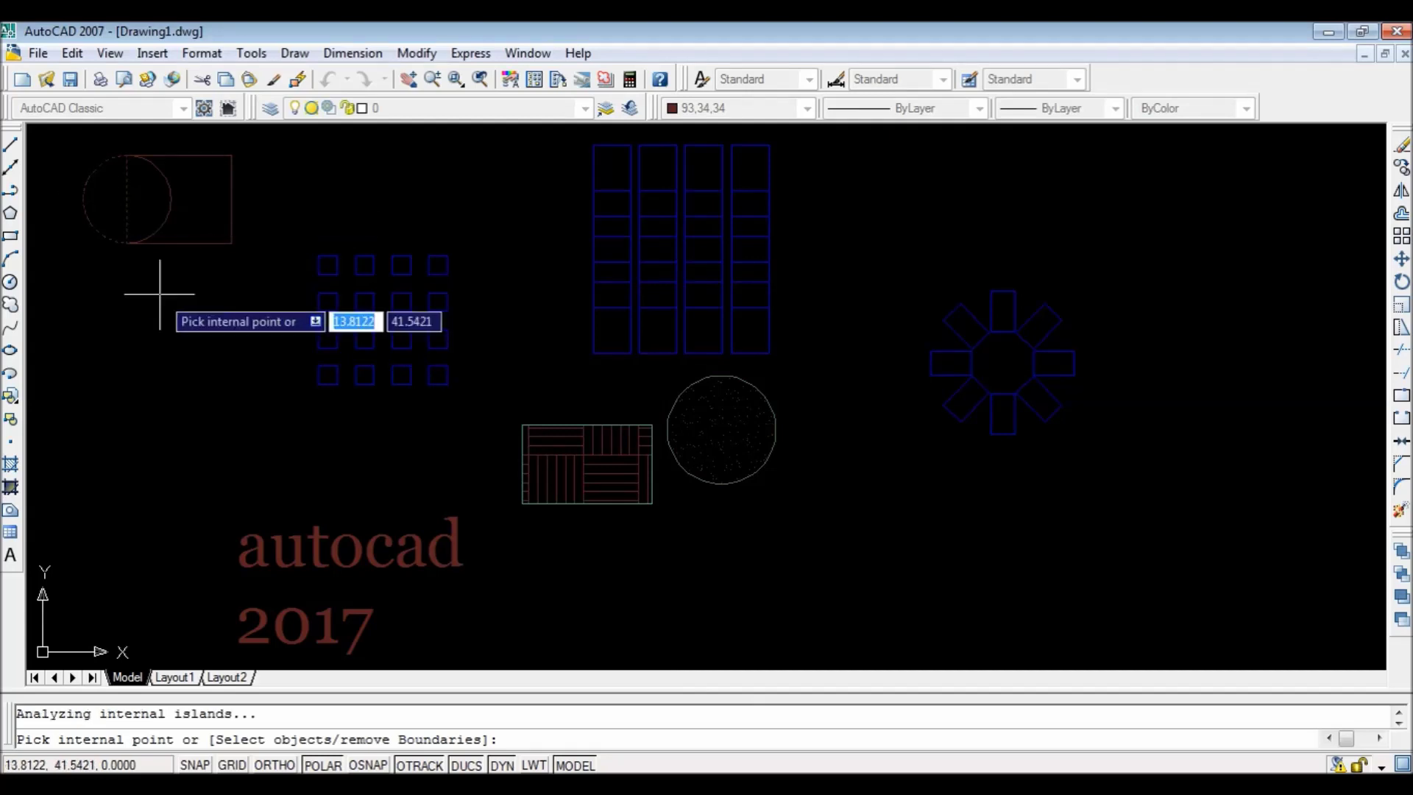
{"action": "key", "text": "Return"}
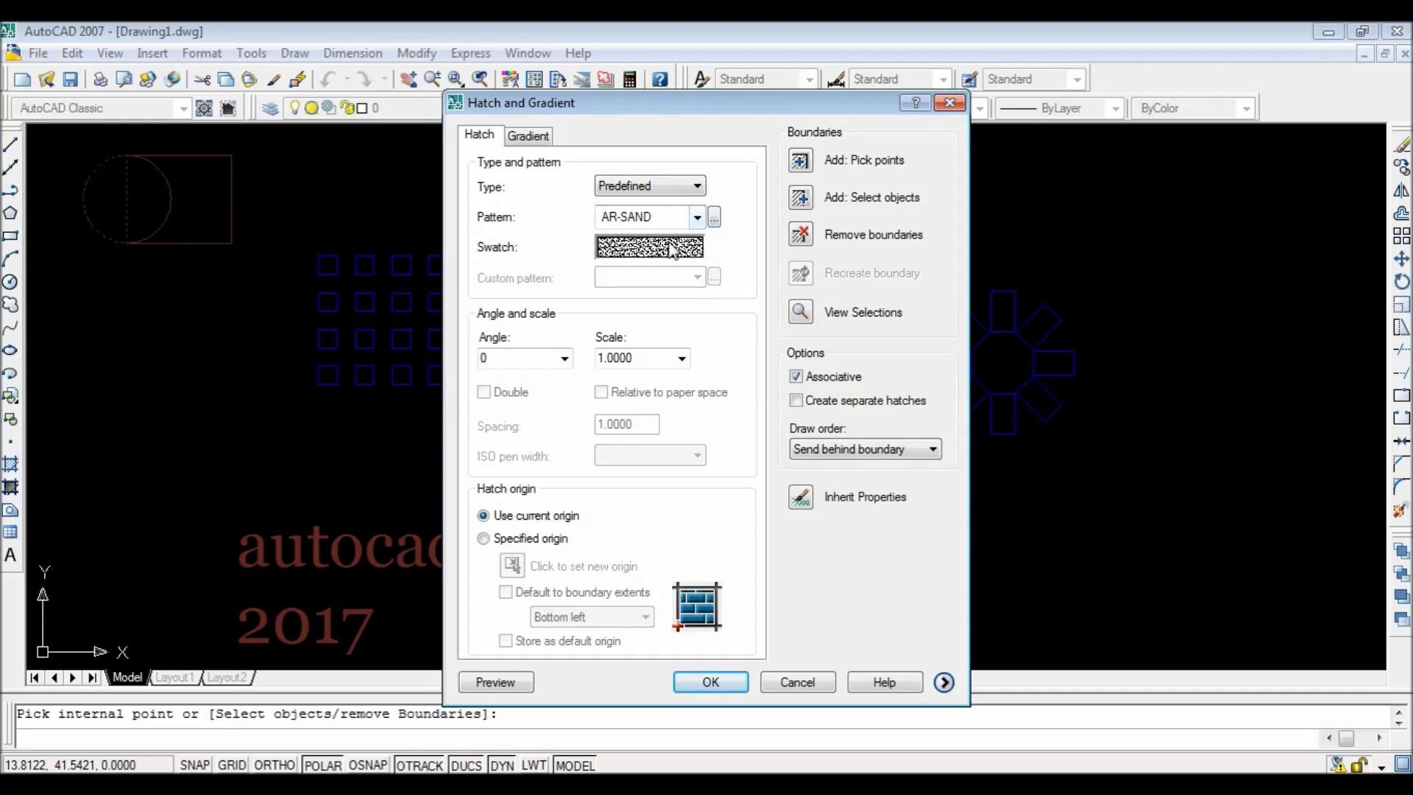
{"action": "left_click", "coordinate": [736, 687]}
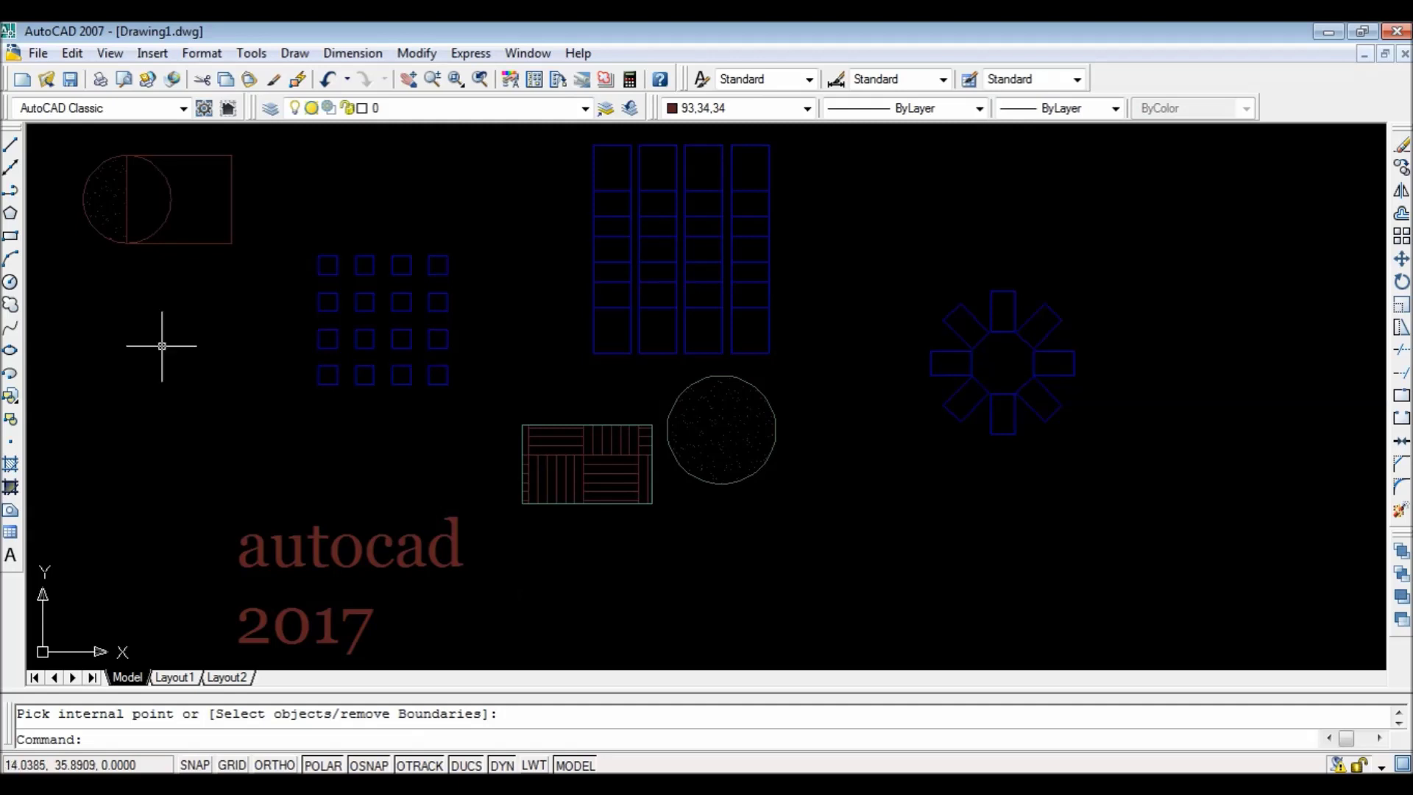
Hatch the overlap of the small circle and its rectangle with AR-PARQ1 at scale 1.0000 by picking an internal point.
{"action": "left_click", "coordinate": [11, 487]}
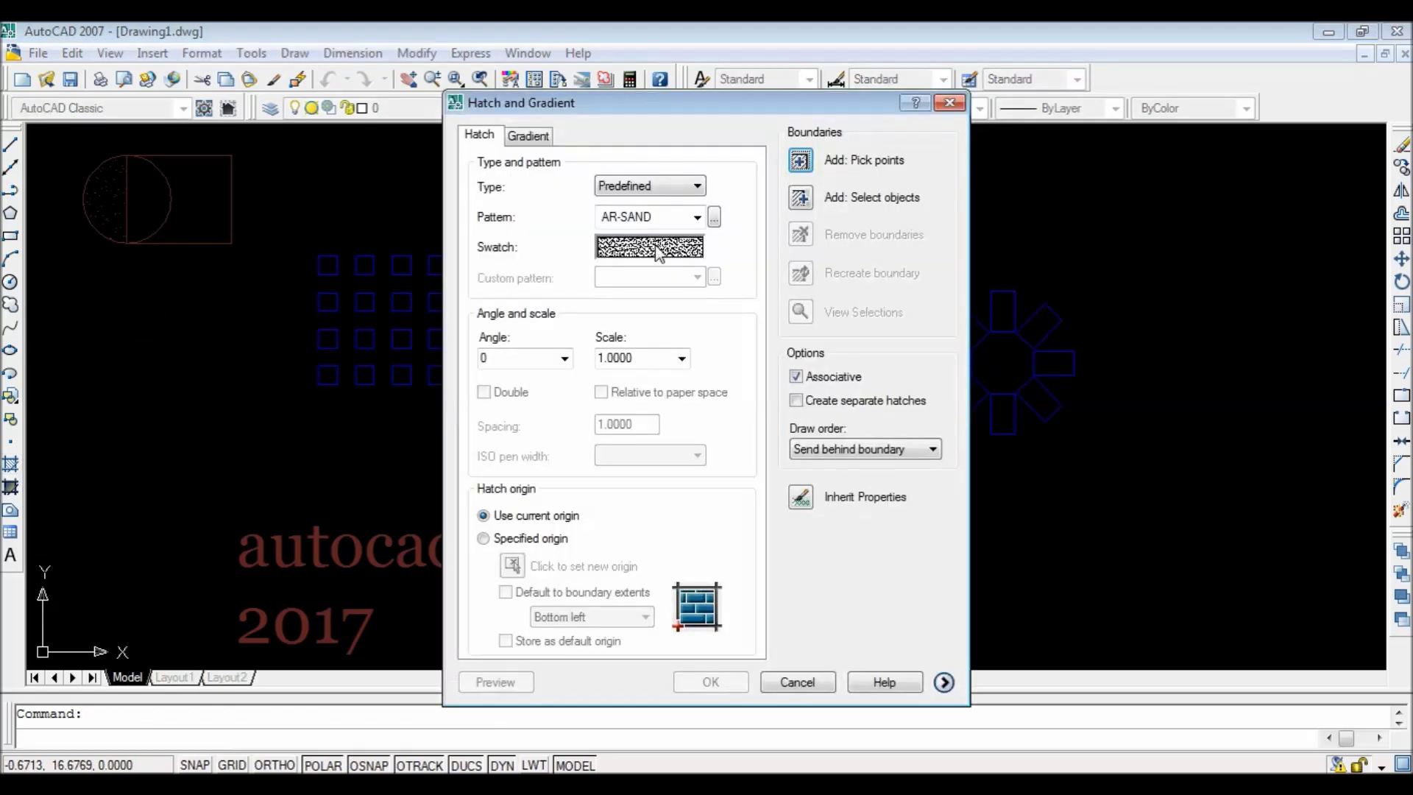
{"action": "left_click", "coordinate": [659, 249]}
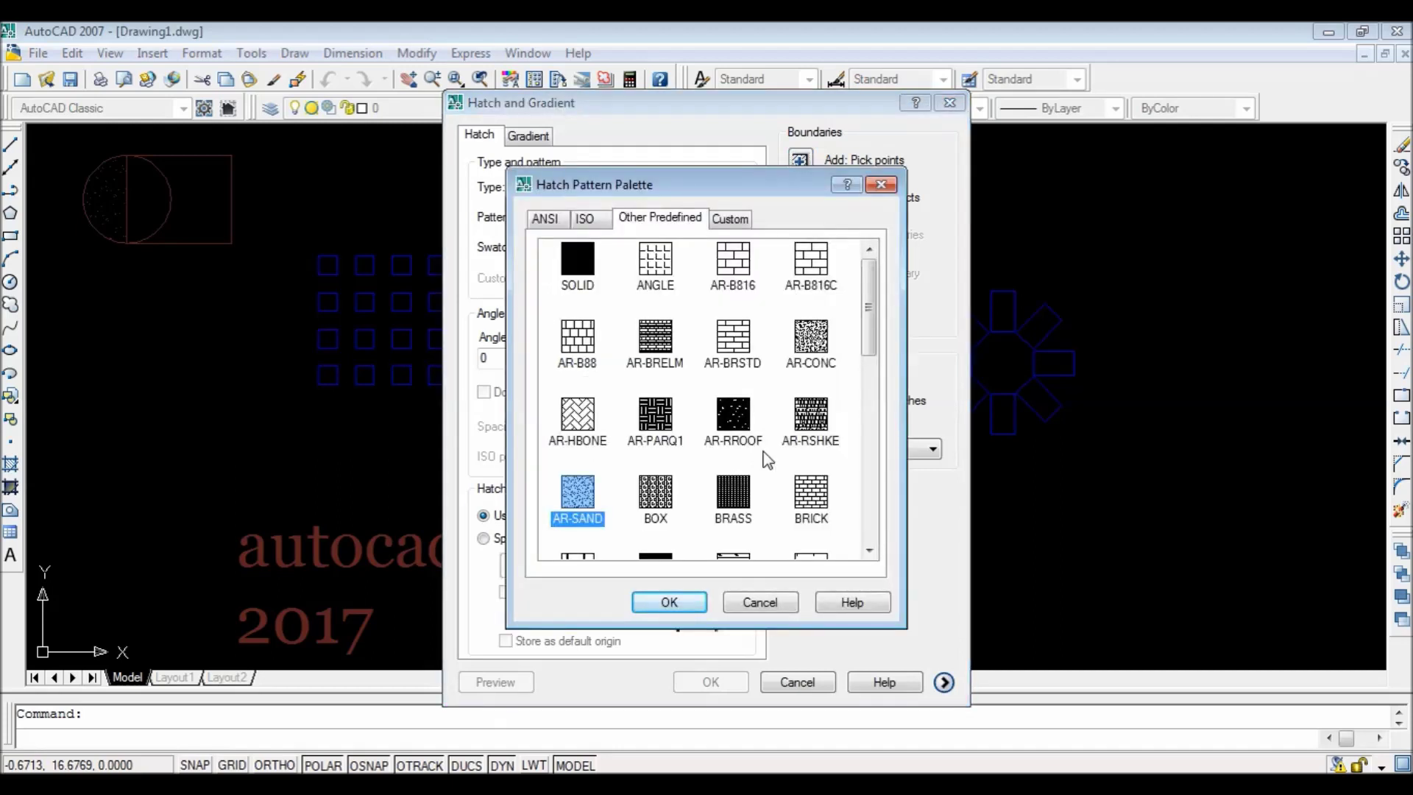
{"action": "left_click", "coordinate": [659, 425]}
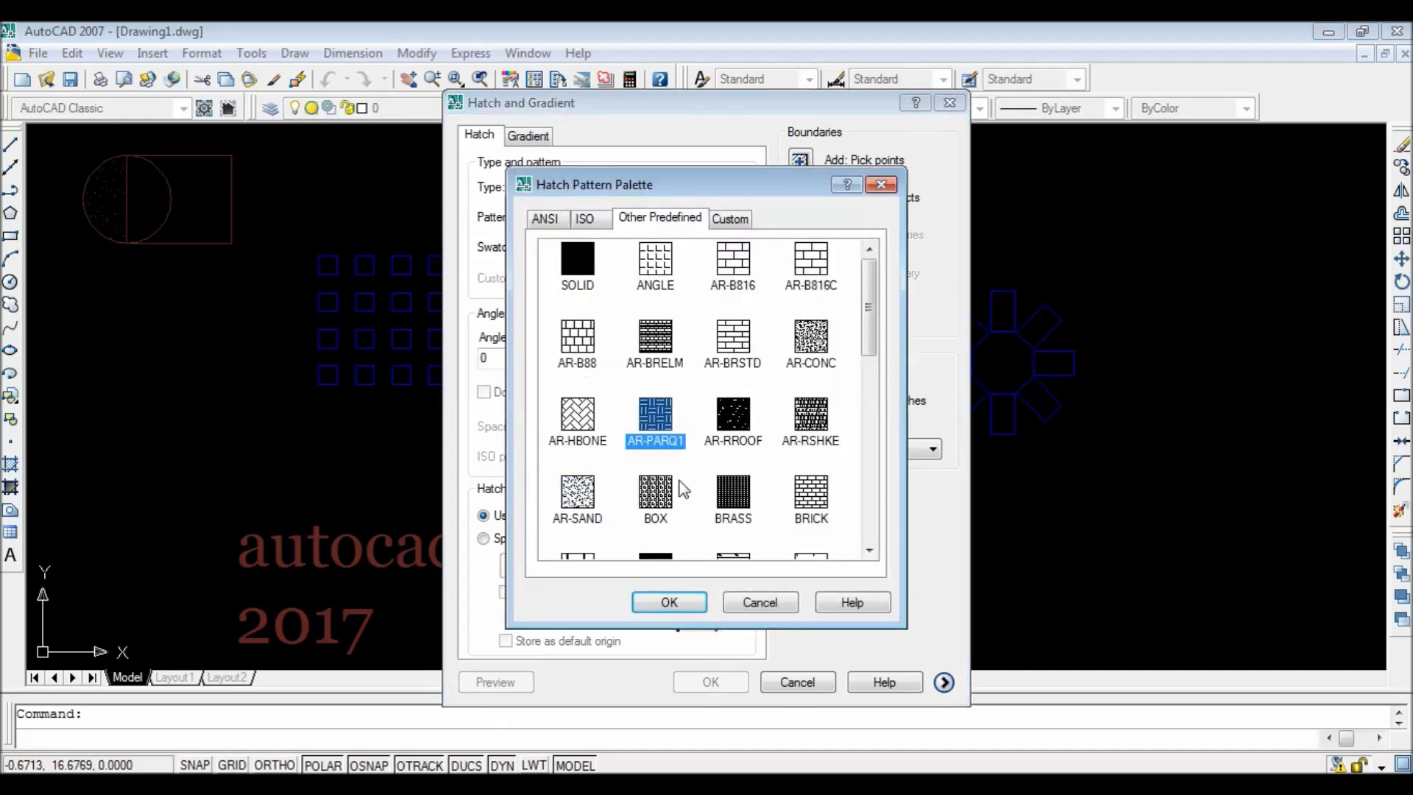
{"action": "left_click", "coordinate": [669, 602]}
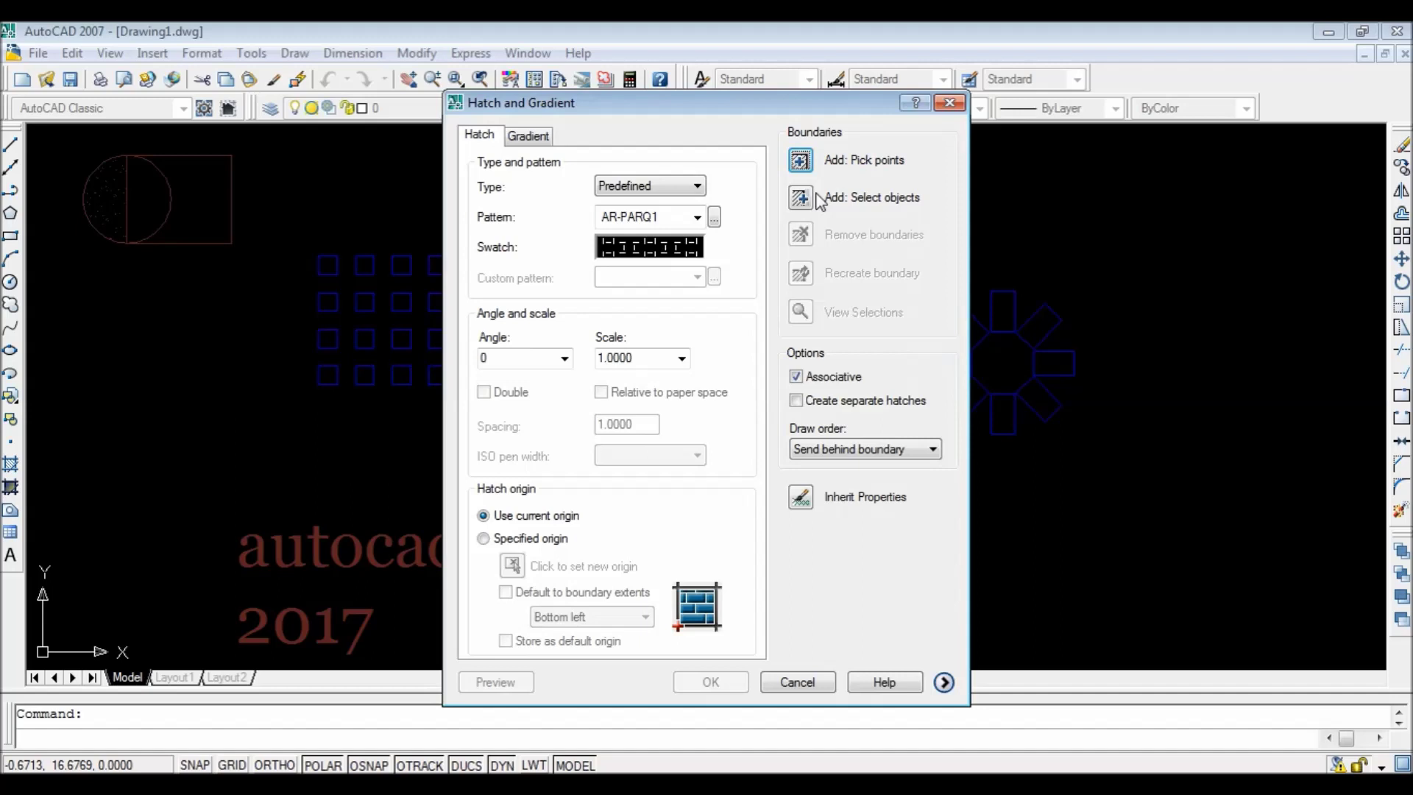
{"action": "left_click", "coordinate": [800, 160]}
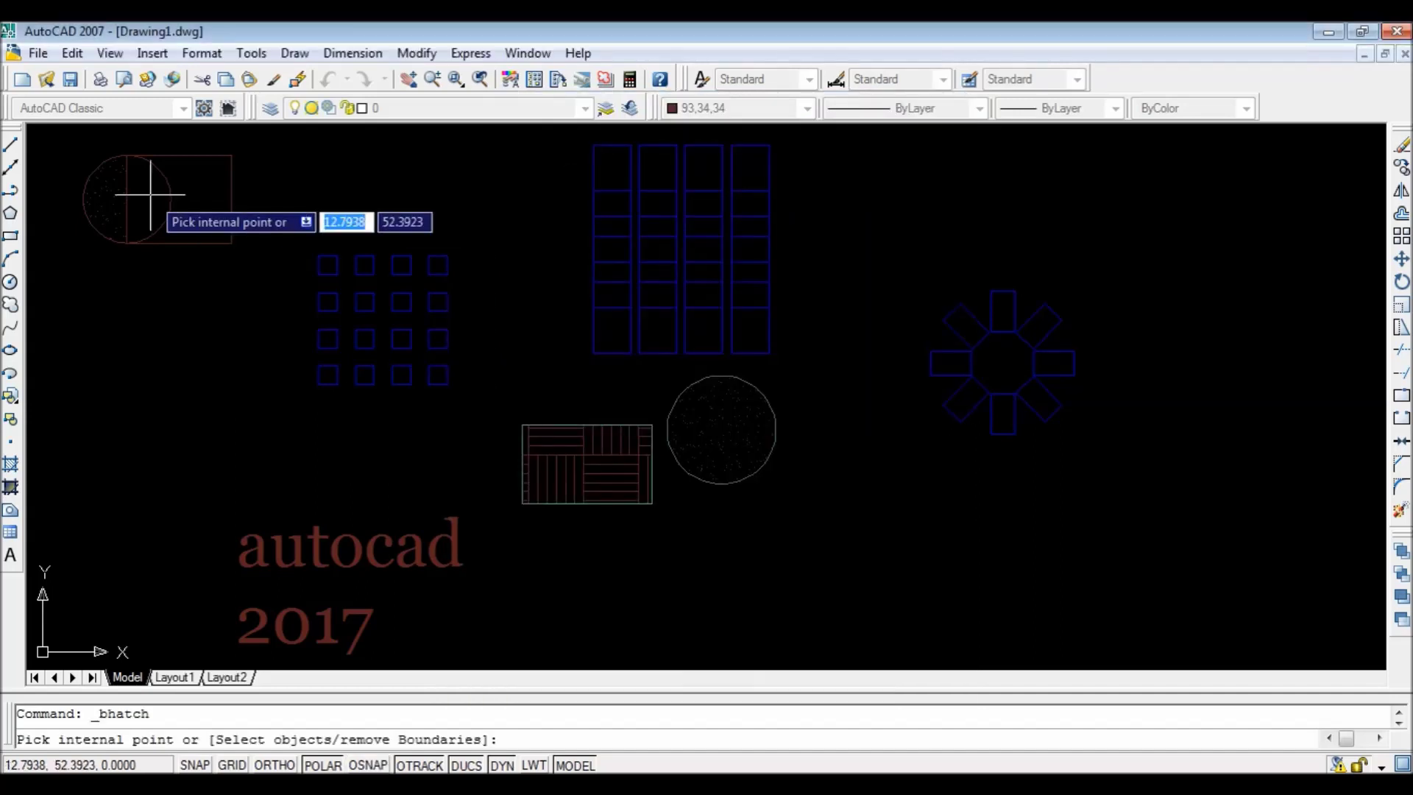
{"action": "left_click", "coordinate": [218, 239]}
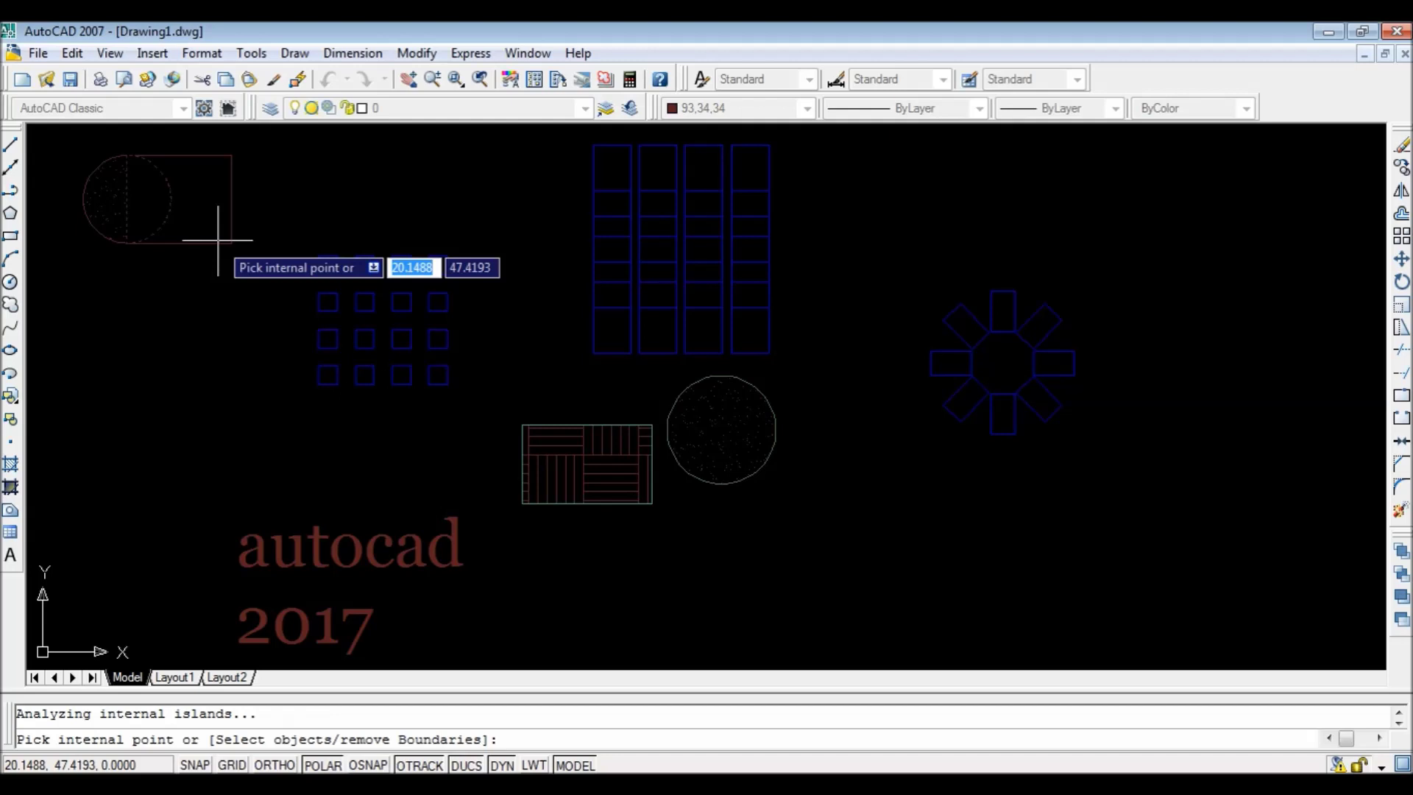
{"action": "key", "text": "Return"}
{"action": "left_click", "coordinate": [717, 682]}
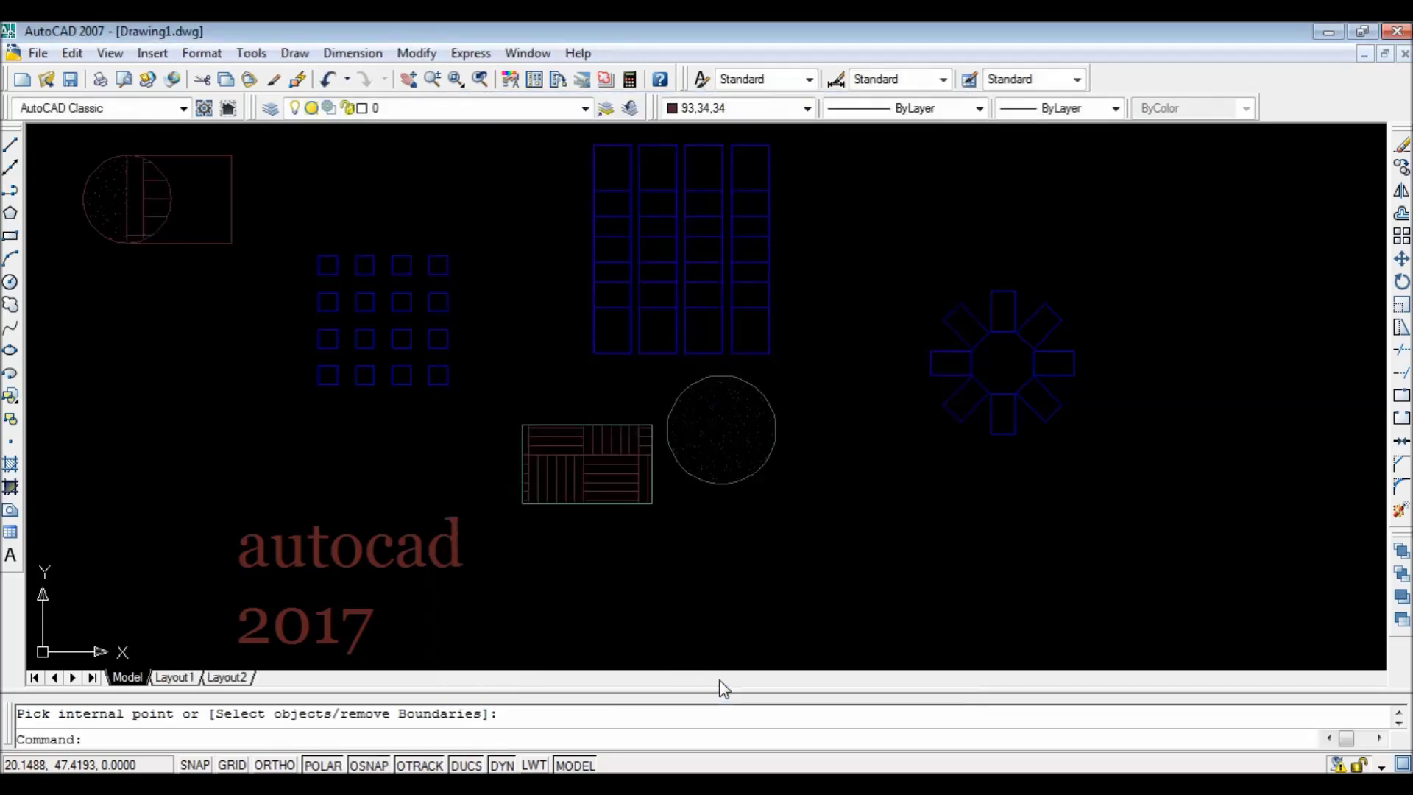
{"action": "key", "text": "Escape"}
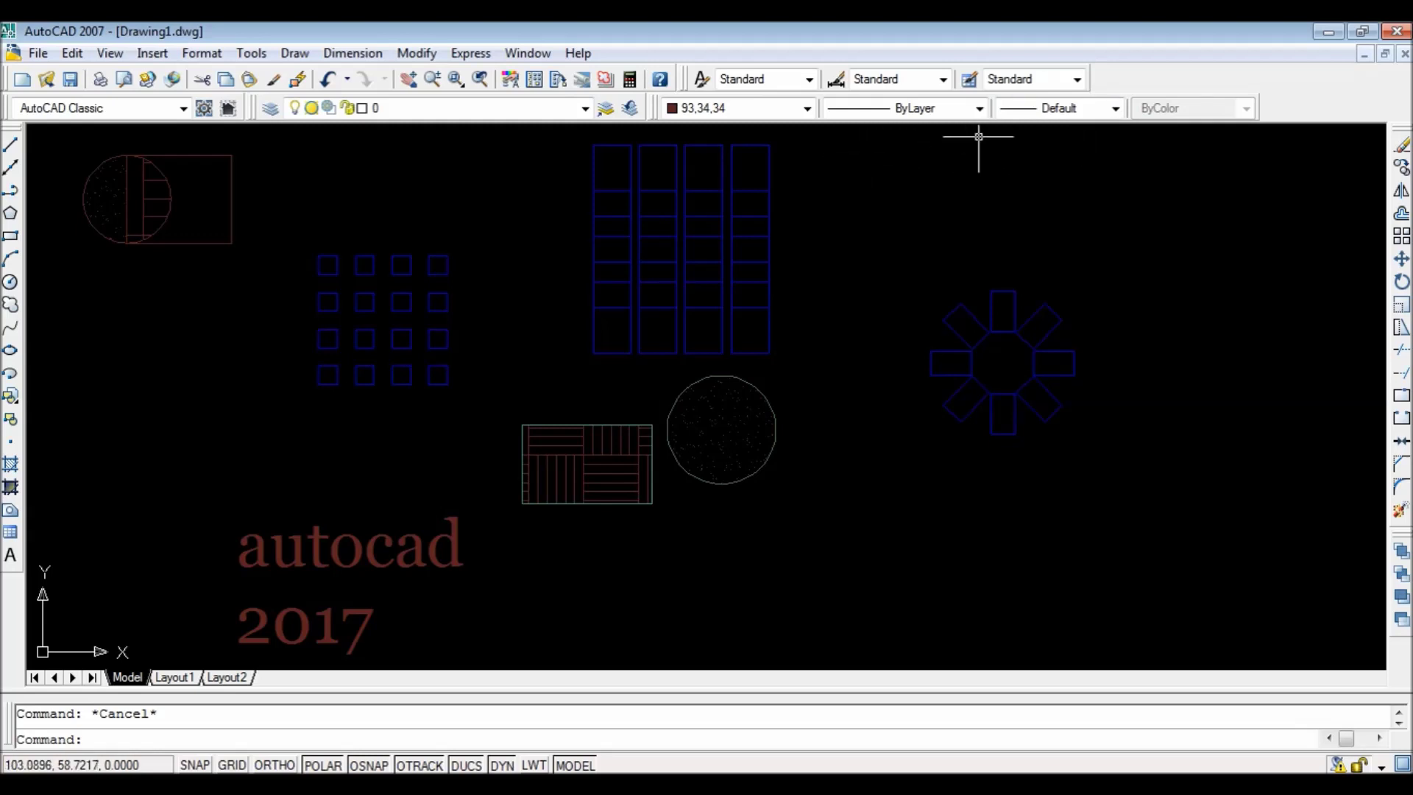
Make ZIGZAG the current linetype and draw a rectangle about 13 by 6.6 units above the polar array.
{"action": "left_click", "coordinate": [979, 109]}
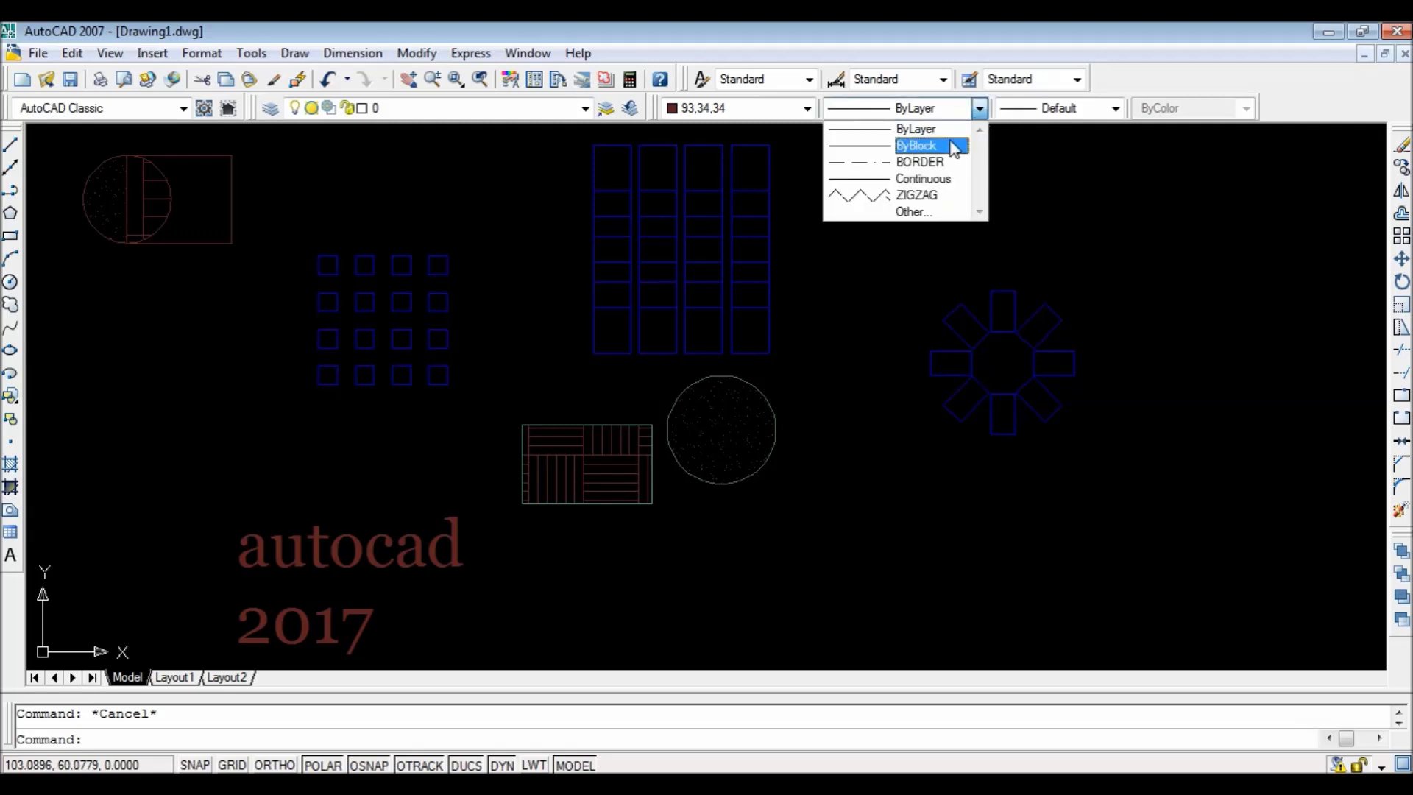
{"action": "left_click", "coordinate": [931, 197]}
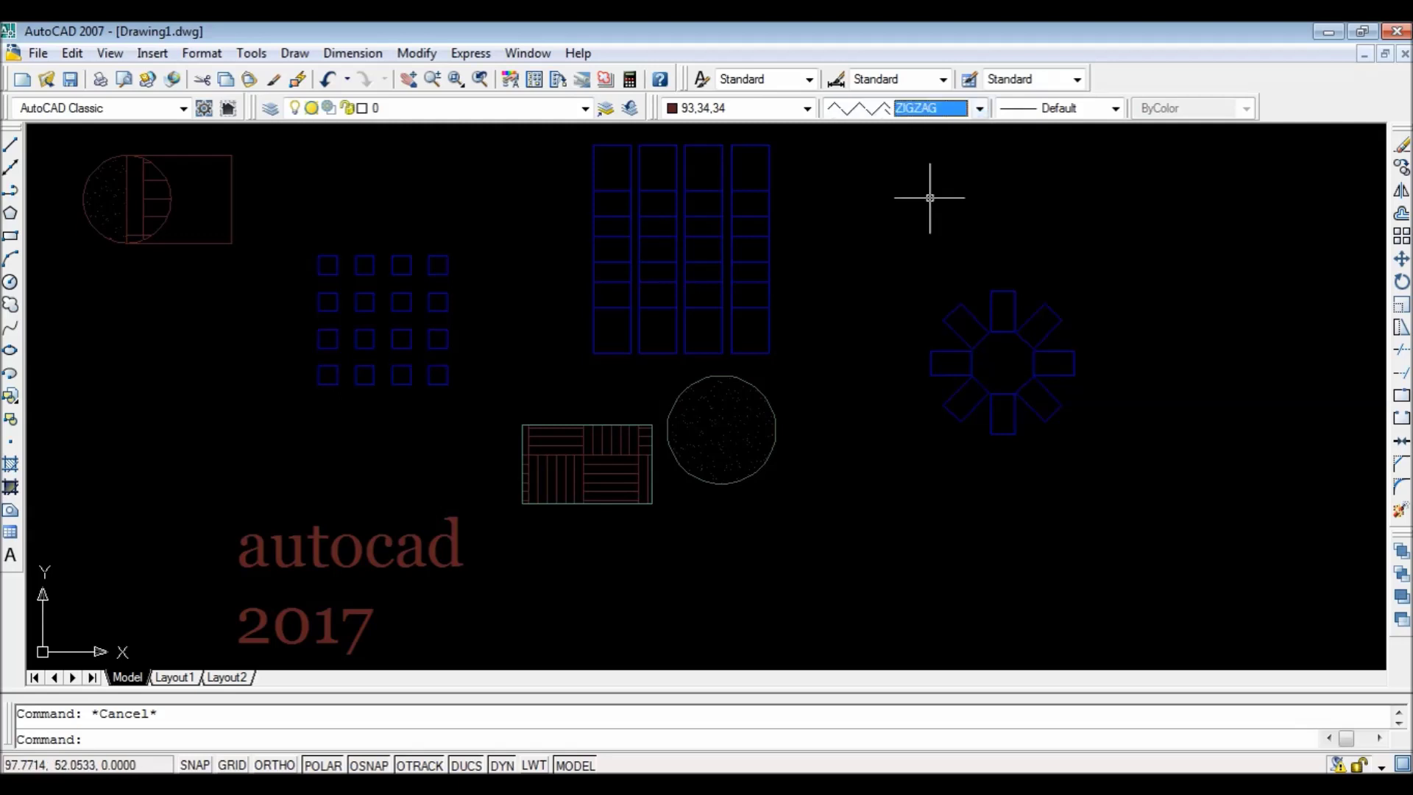
{"action": "left_click", "coordinate": [11, 235]}
{"action": "left_click", "coordinate": [886, 197]}
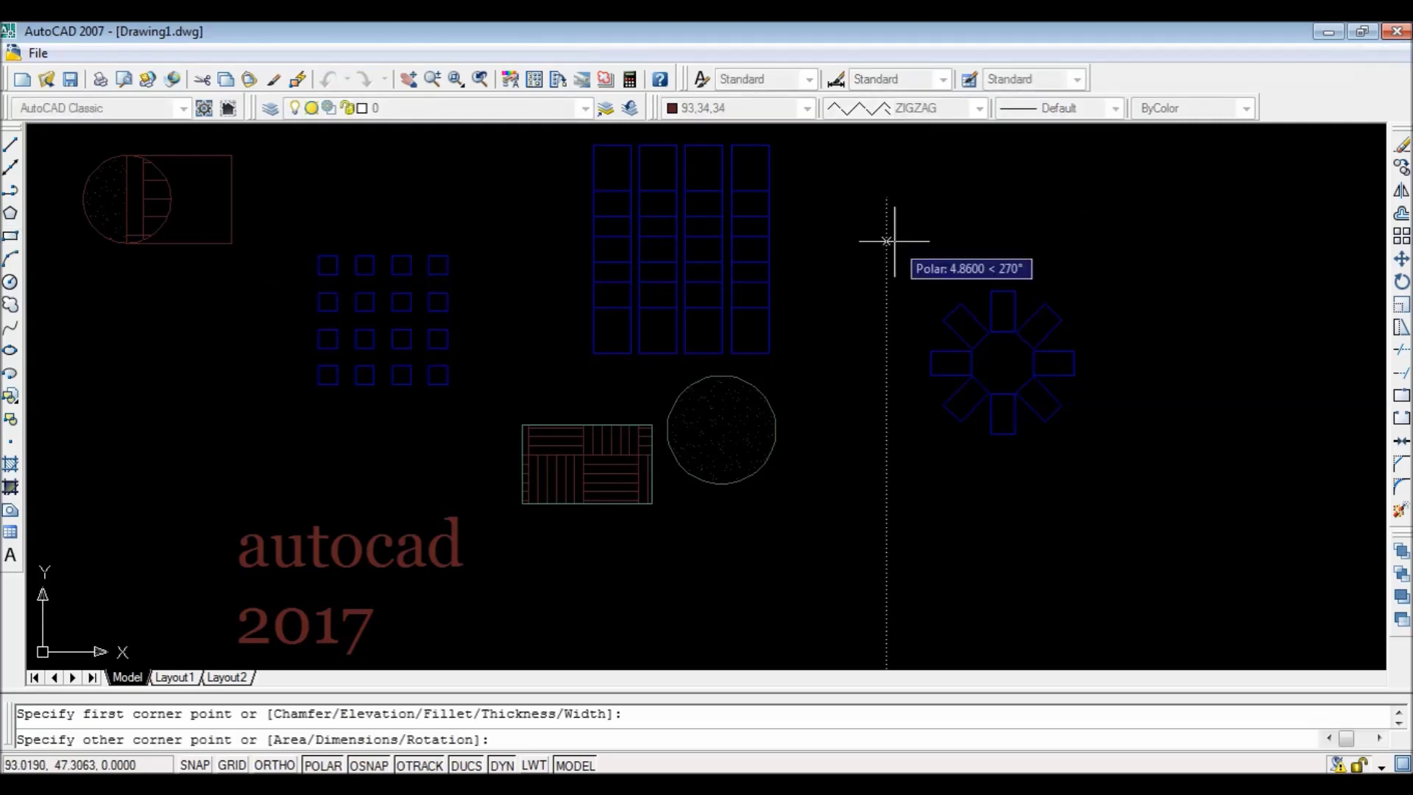
{"action": "left_click", "coordinate": [1005, 258]}
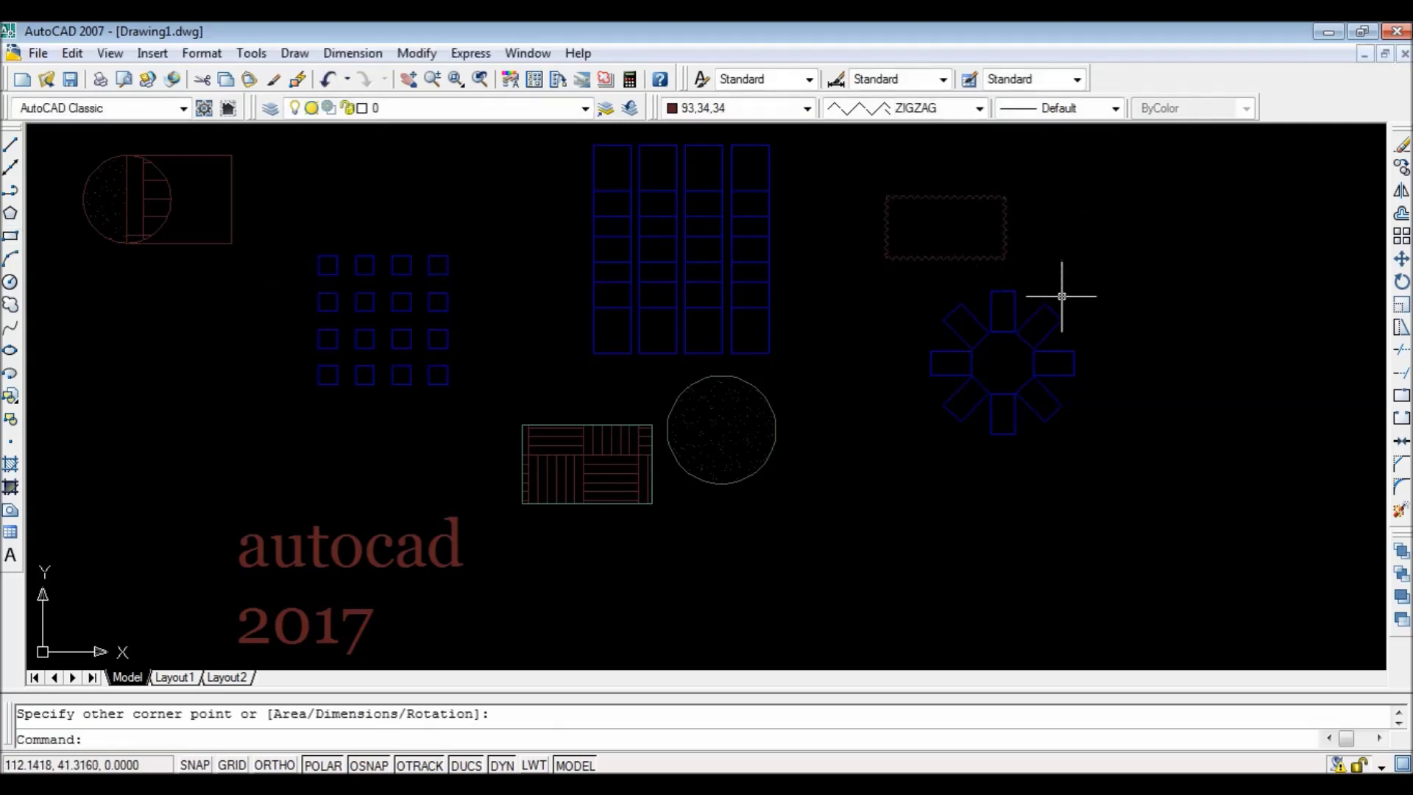
Load the ACAD_ISO02W100 linetype from acad.lin into the drawing.
{"action": "left_click", "coordinate": [978, 108]}
{"action": "left_click", "coordinate": [916, 212]}
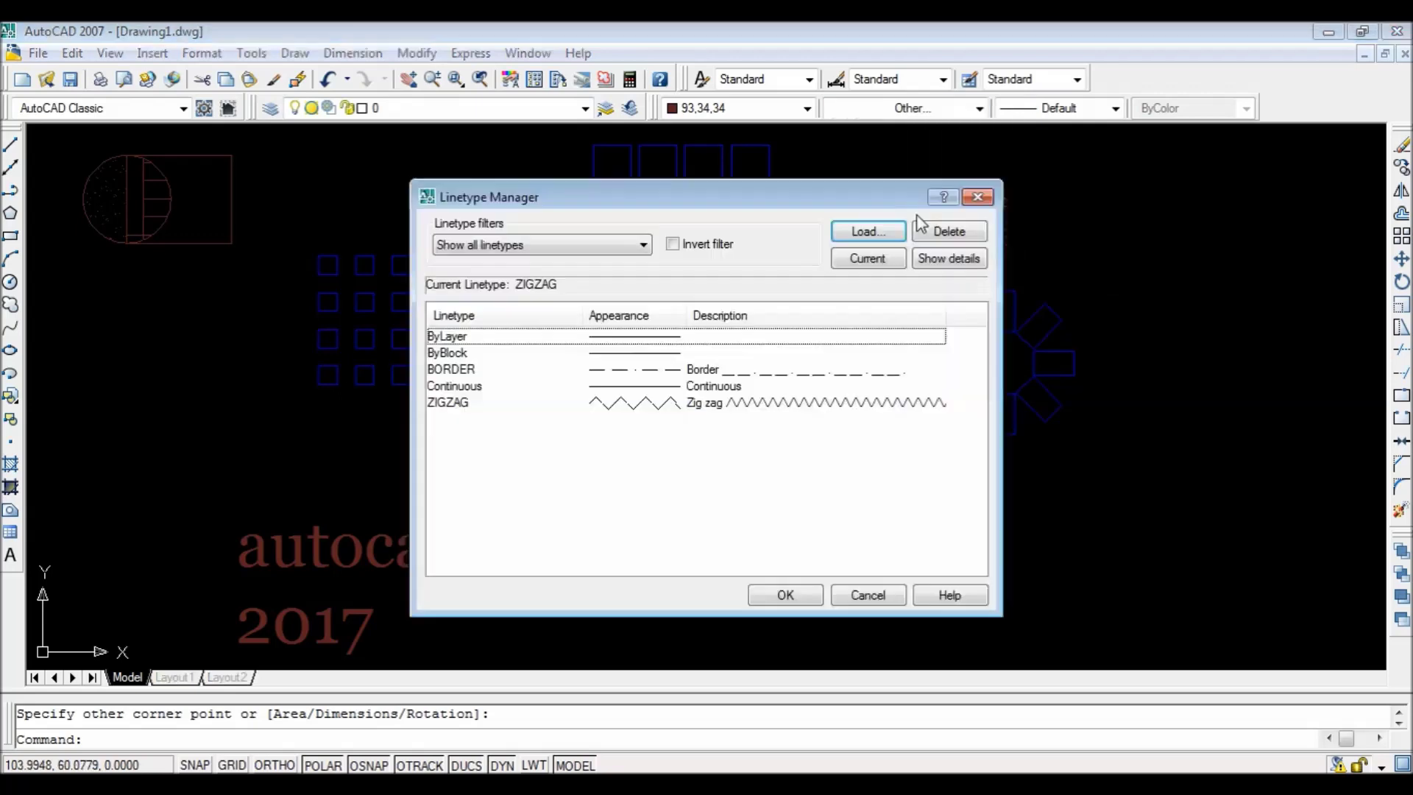
{"action": "left_click", "coordinate": [868, 234]}
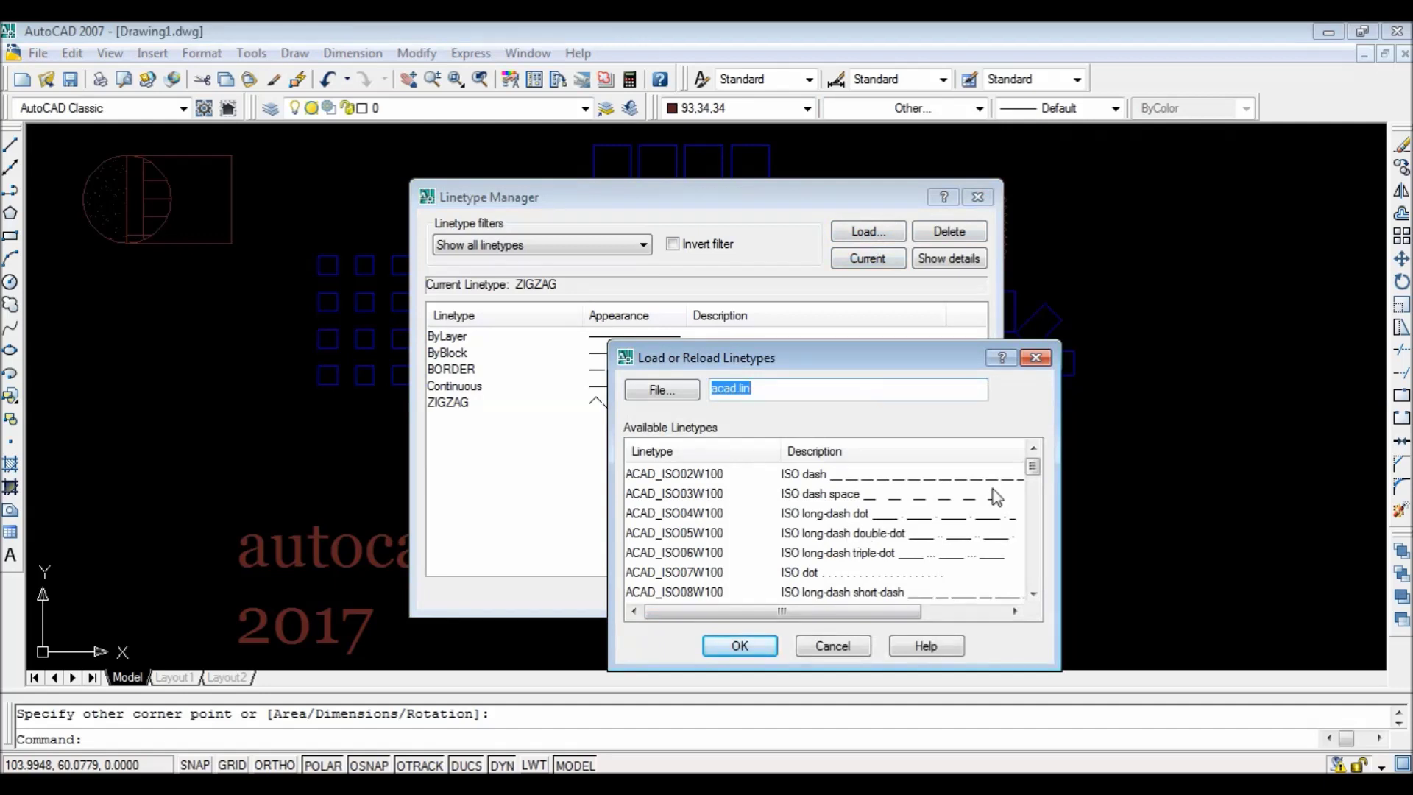
{"action": "mouse_move", "coordinate": [1032, 468]}
{"action": "left_mouse_down"}
{"action": "mouse_move", "coordinate": [1034, 483]}
{"action": "mouse_move", "coordinate": [1031, 470]}
{"action": "left_mouse_up"}
{"action": "left_click", "coordinate": [917, 480]}
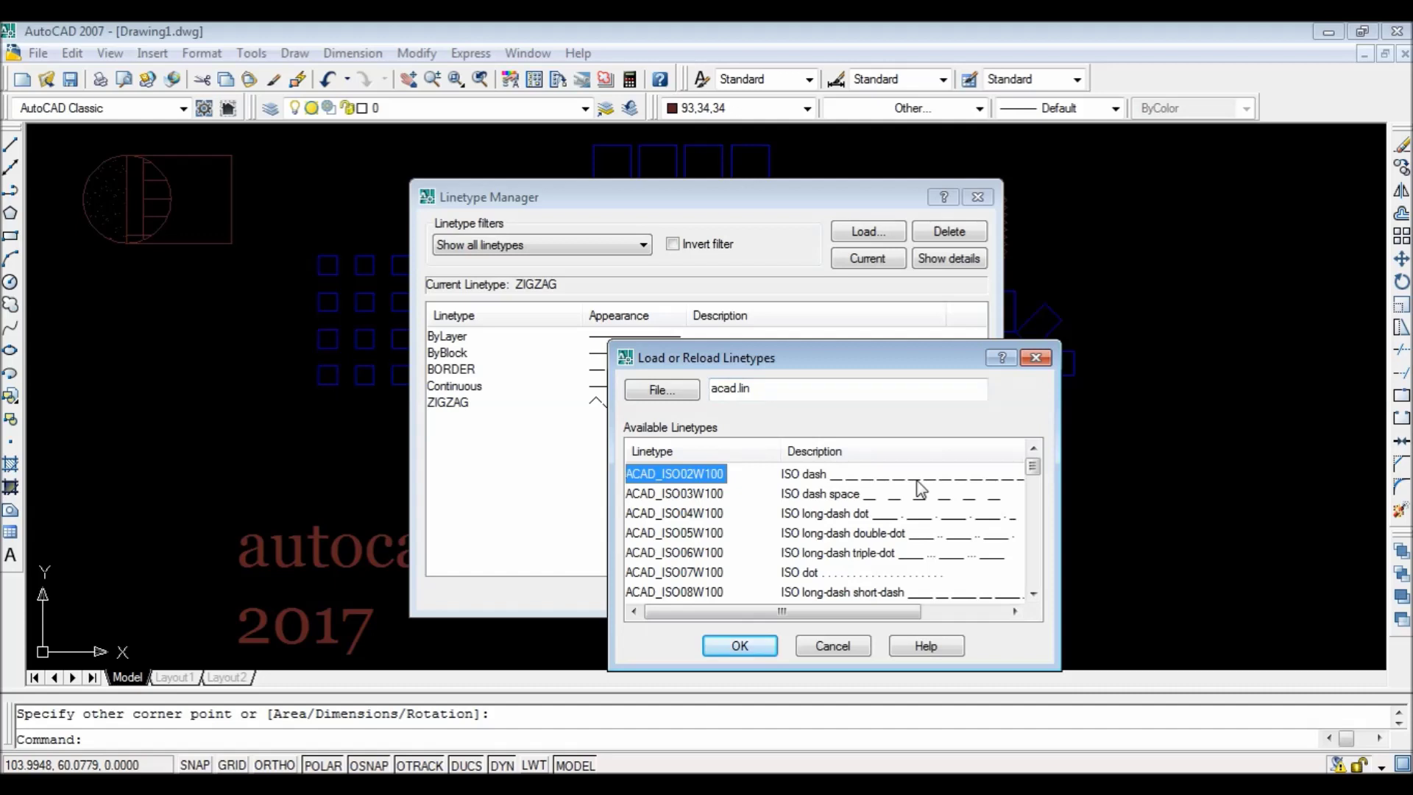
{"action": "left_click", "coordinate": [739, 648]}
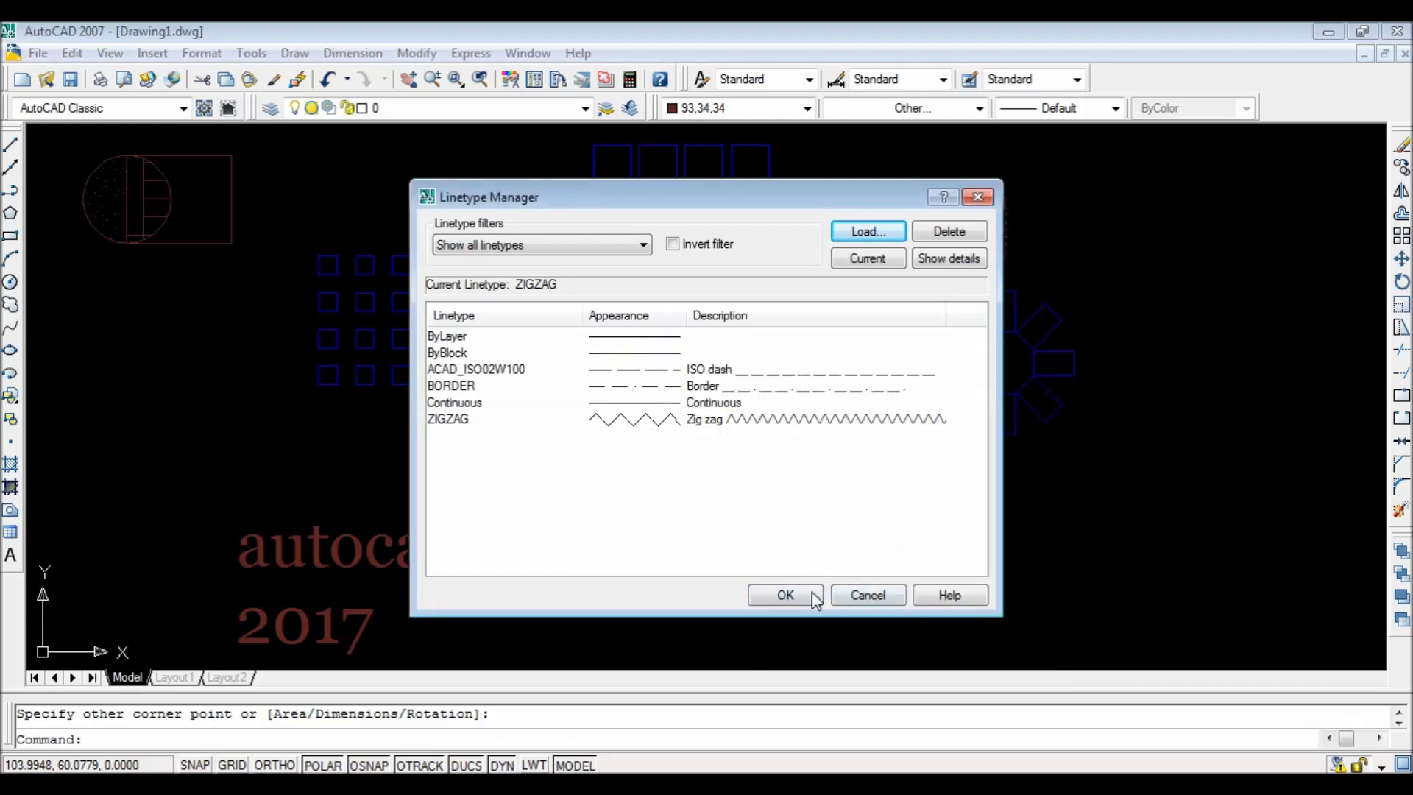
{"action": "left_click", "coordinate": [786, 595]}
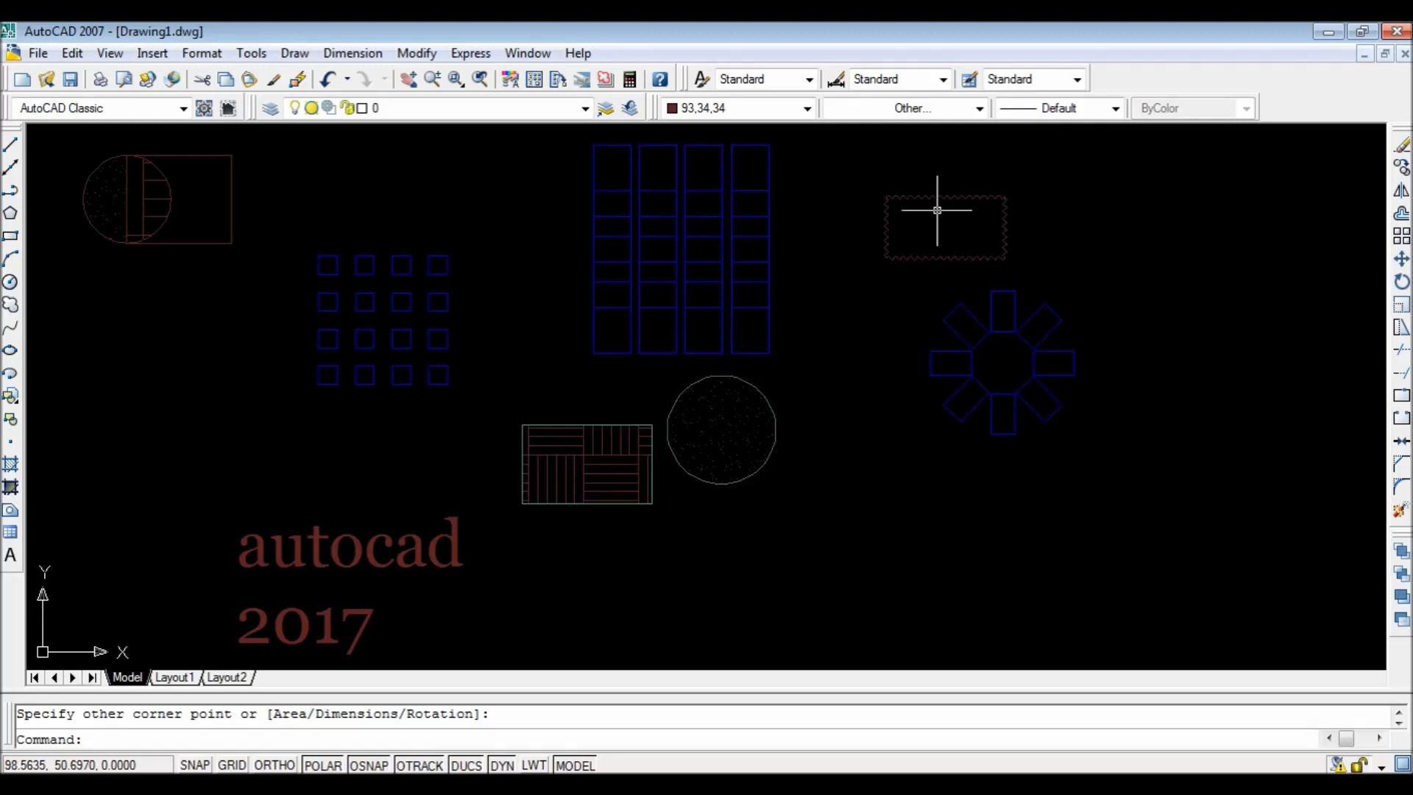
Try to choose ACAD_ISO02W100 as the current linetype in the Linetype Manager.
{"action": "left_click", "coordinate": [979, 111]}
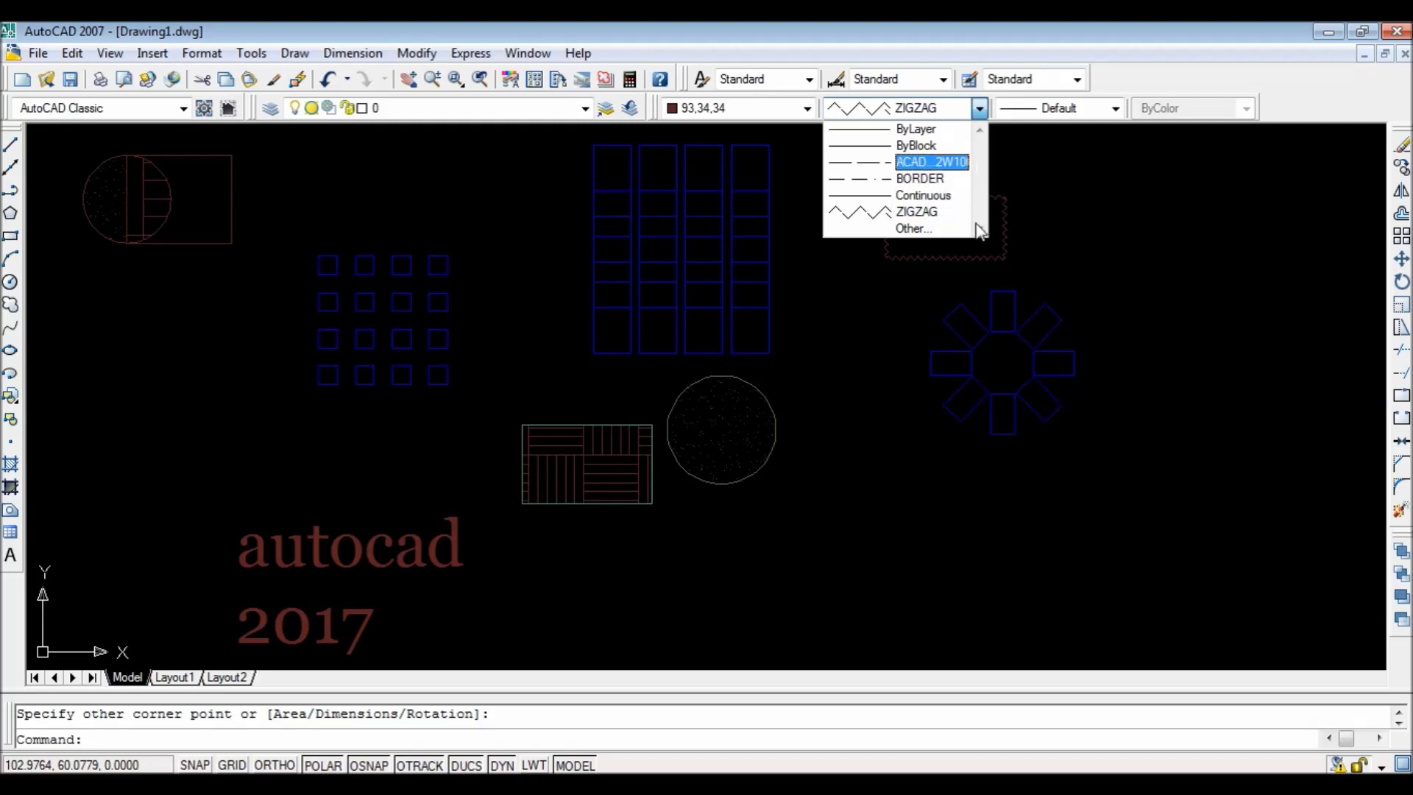
{"action": "left_click", "coordinate": [922, 229]}
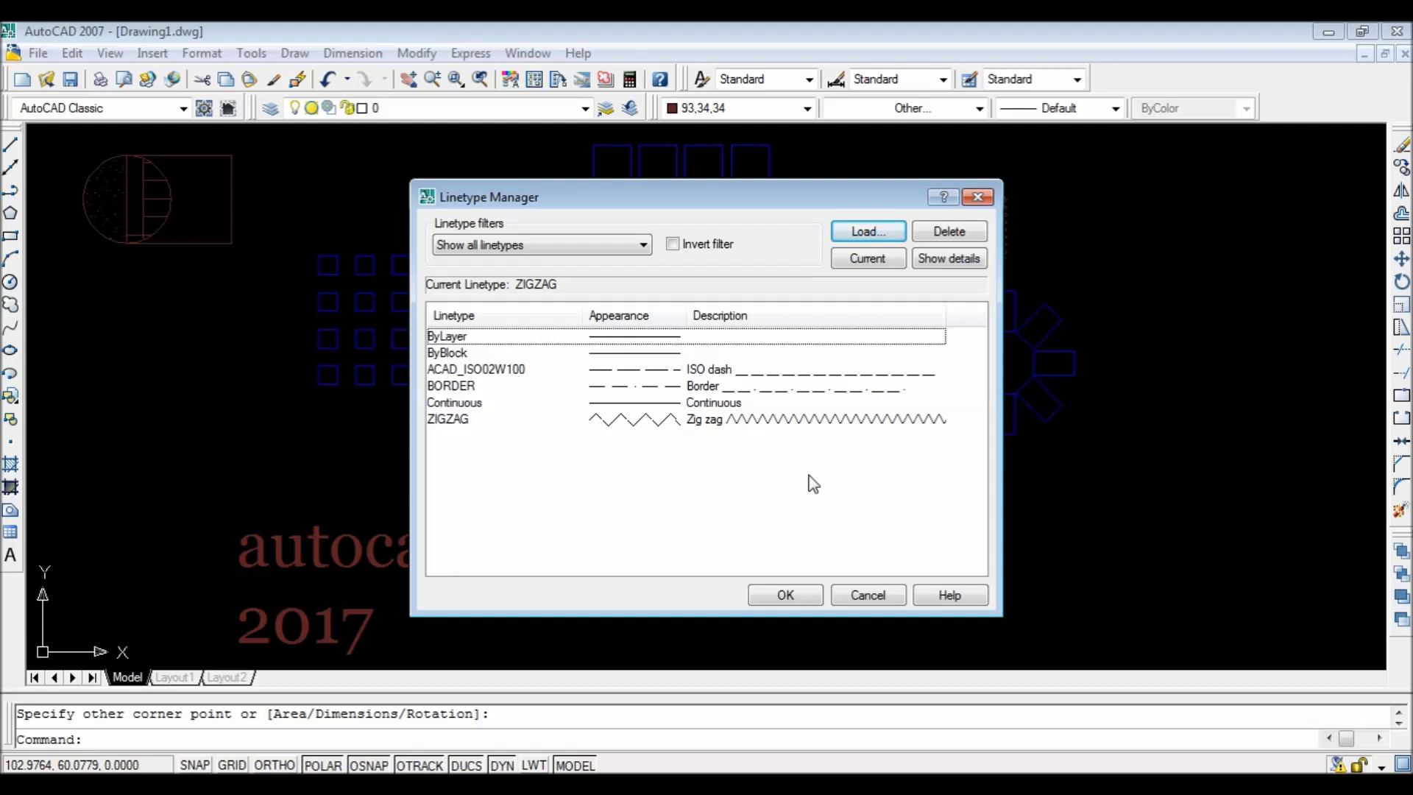
{"action": "left_click", "coordinate": [736, 370]}
{"action": "left_click", "coordinate": [786, 596]}
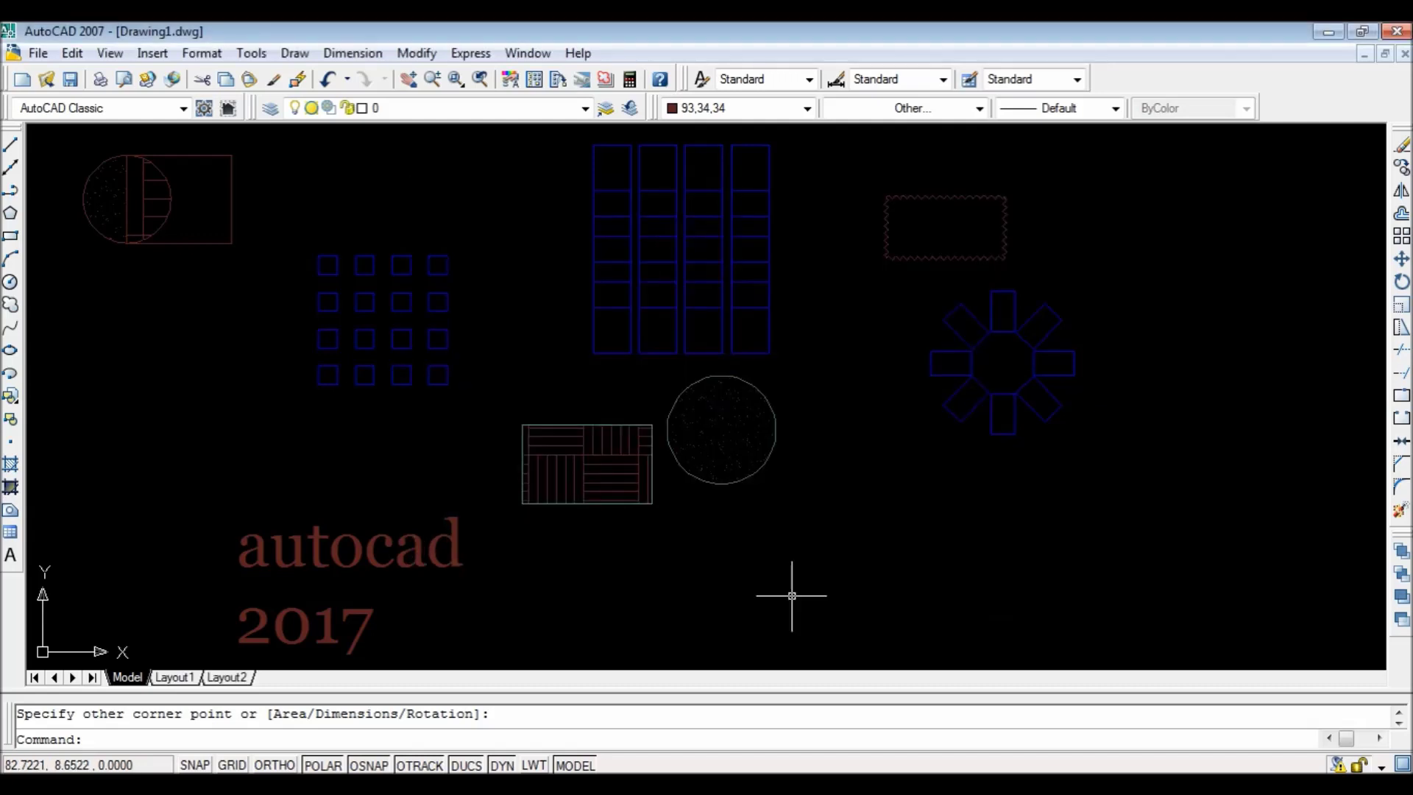
Make ACAD_ISO02W100 the current linetype and draw a circle of radius about 6.5 to the right of the zigzag rectangle.
{"action": "left_click", "coordinate": [971, 107]}
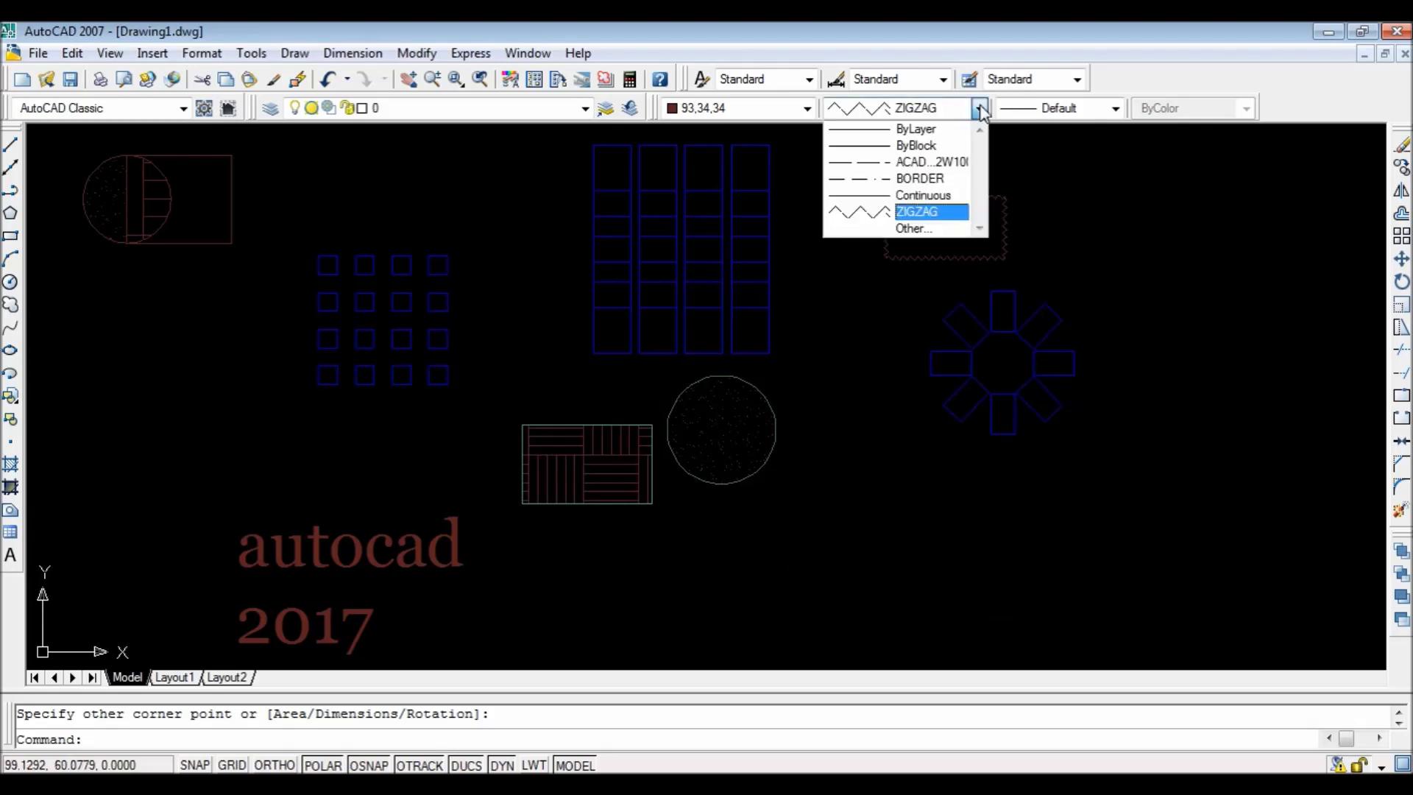
{"action": "left_click", "coordinate": [942, 162]}
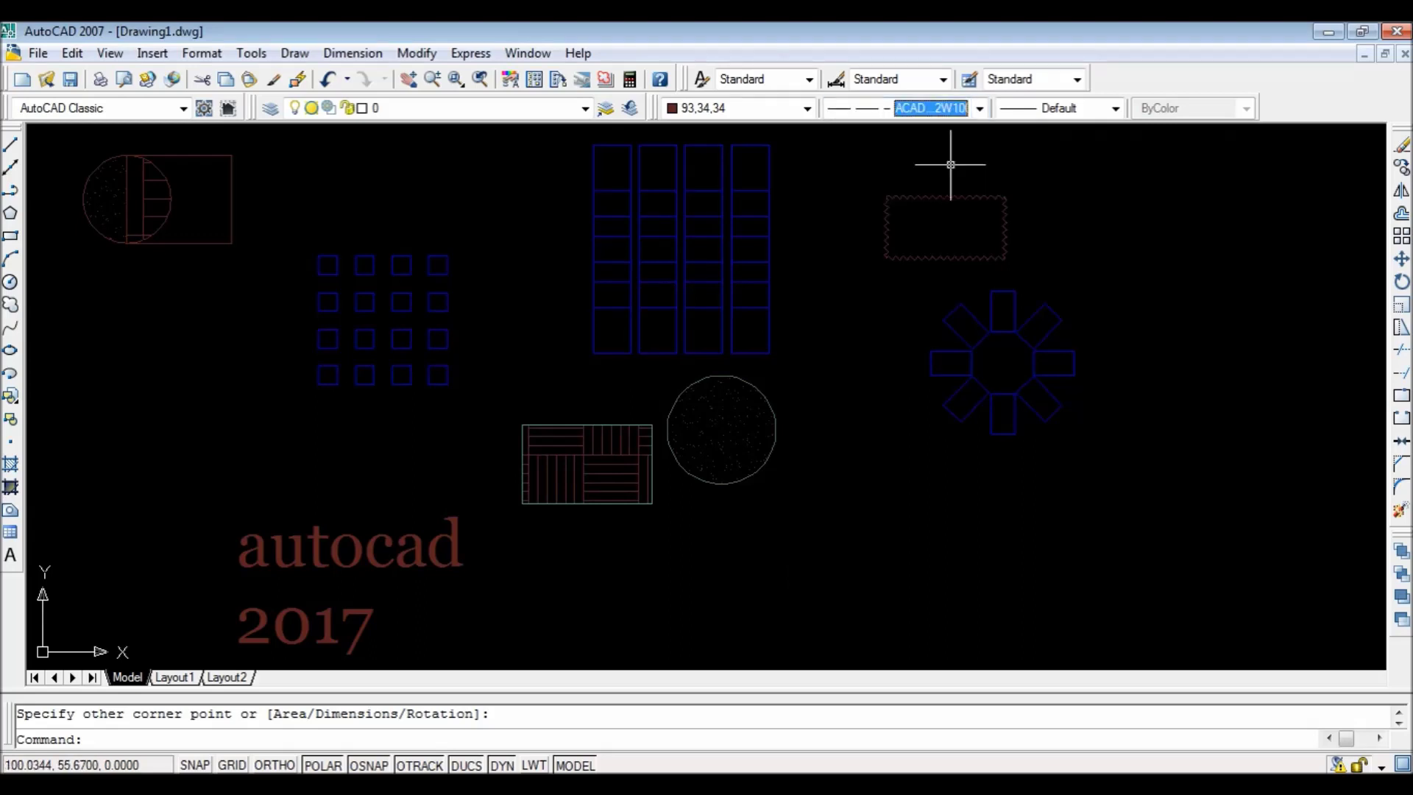
{"action": "left_click", "coordinate": [12, 284]}
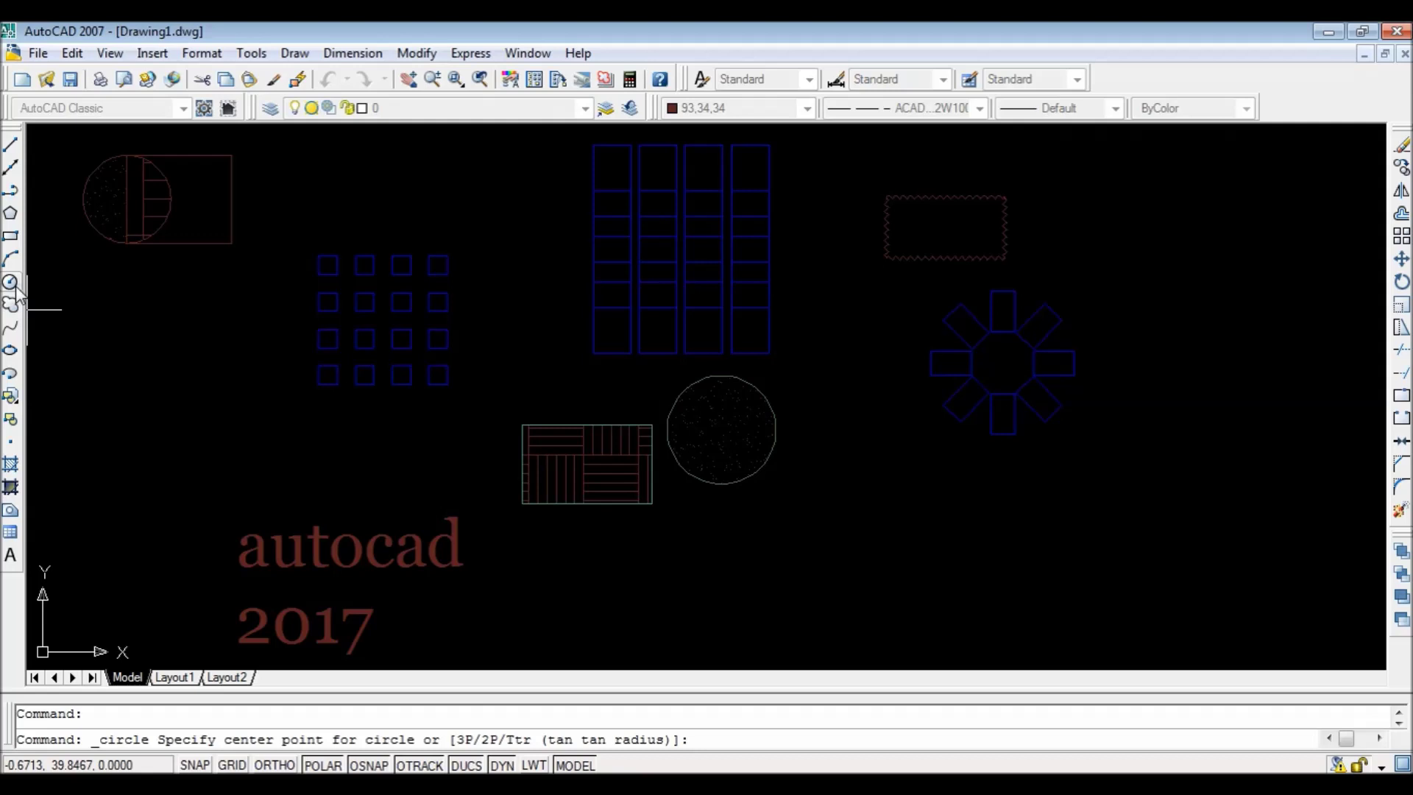
{"action": "left_click", "coordinate": [1088, 229]}
{"action": "left_click", "coordinate": [1133, 189]}
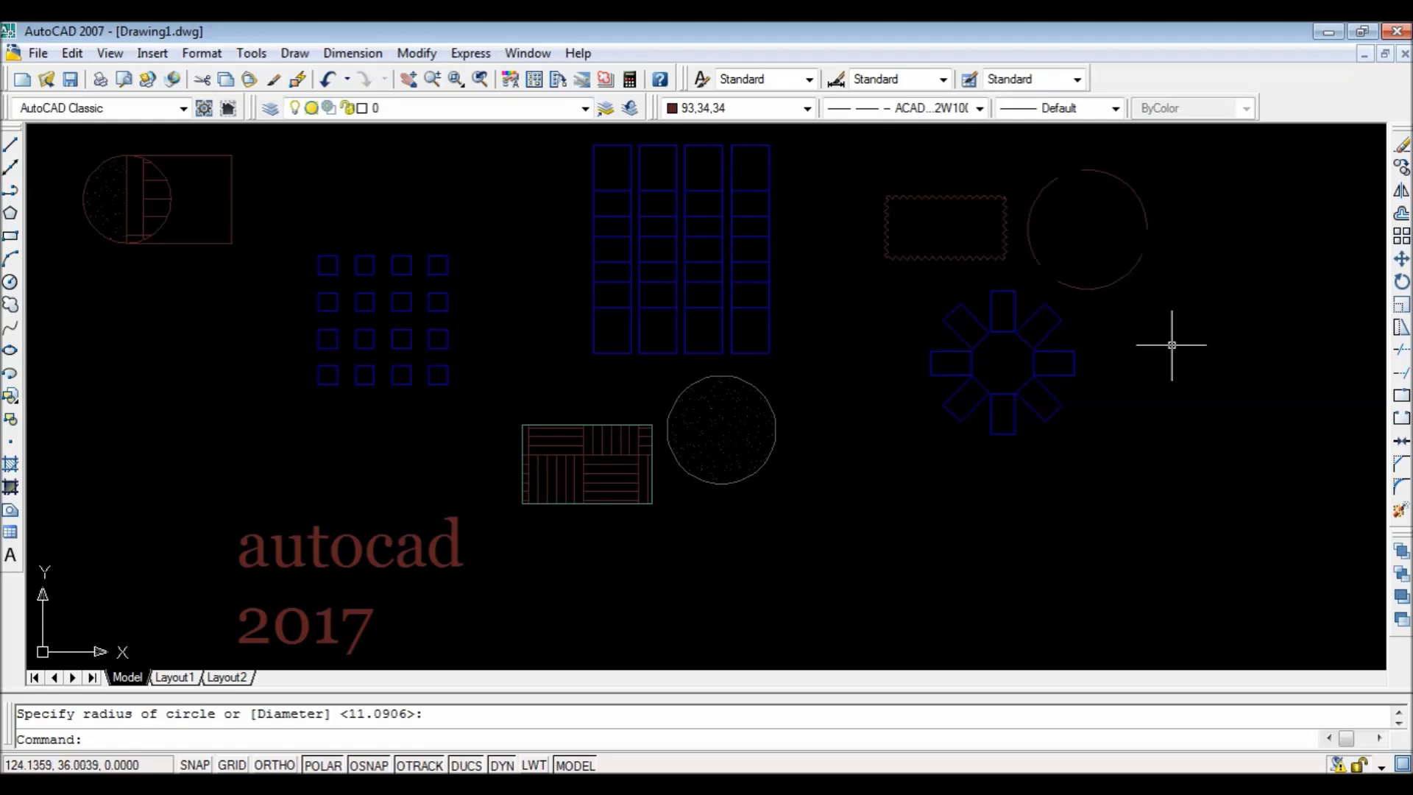
Draw a circle of radius about 8.8 below the polar array with a 0.70 mm lineweight, and turn on lineweight display.
{"action": "left_click", "coordinate": [1115, 109]}
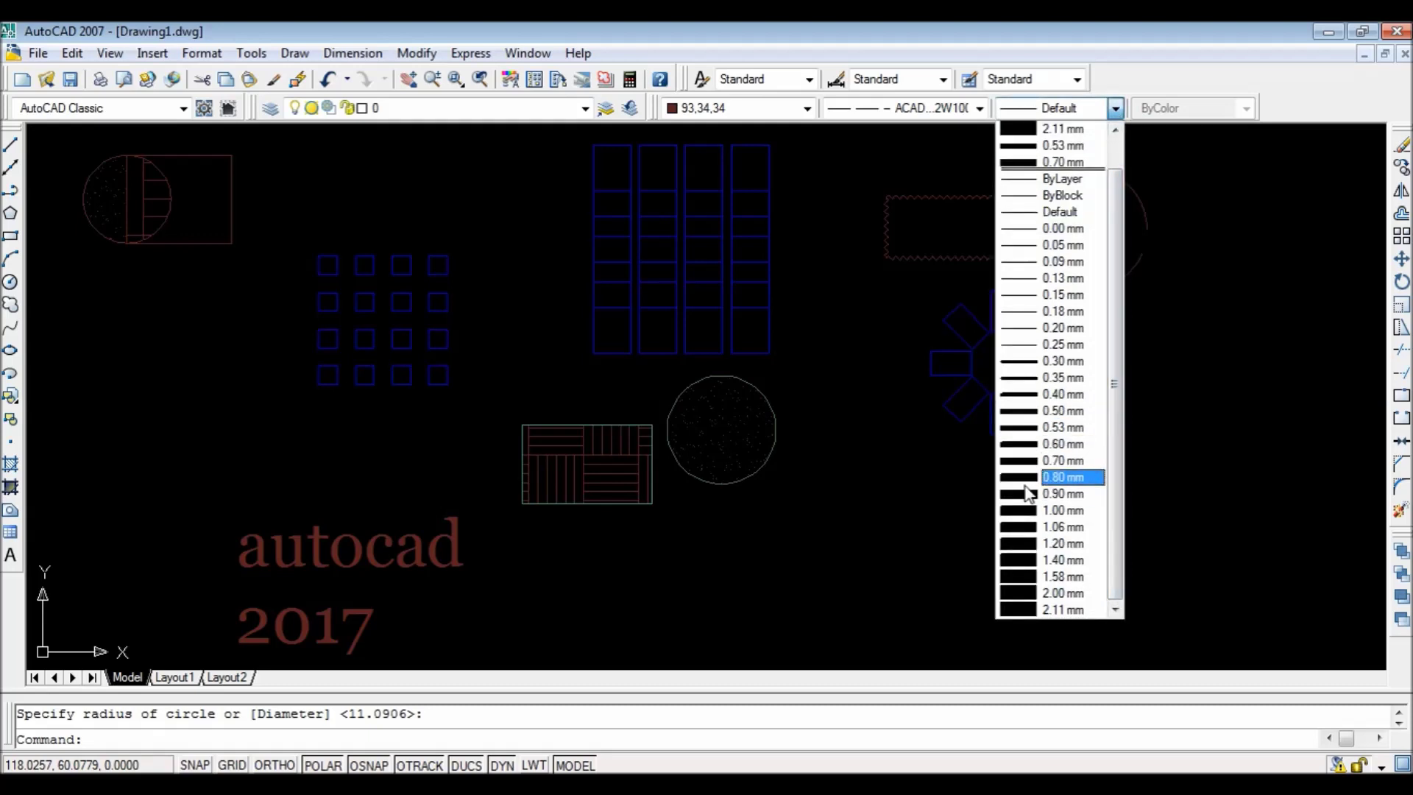
{"action": "left_click", "coordinate": [1059, 461]}
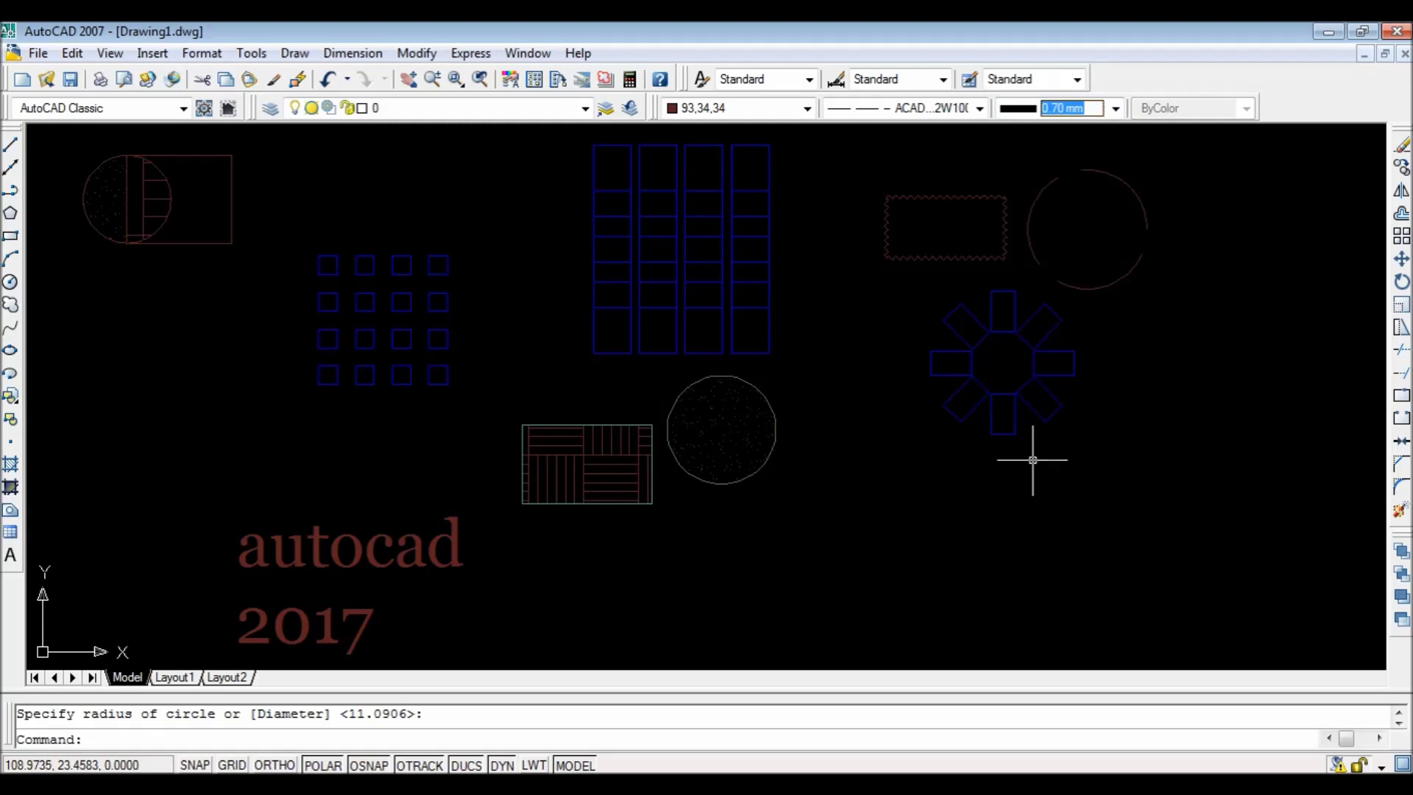
{"action": "left_click", "coordinate": [10, 281]}
{"action": "left_click", "coordinate": [919, 549]}
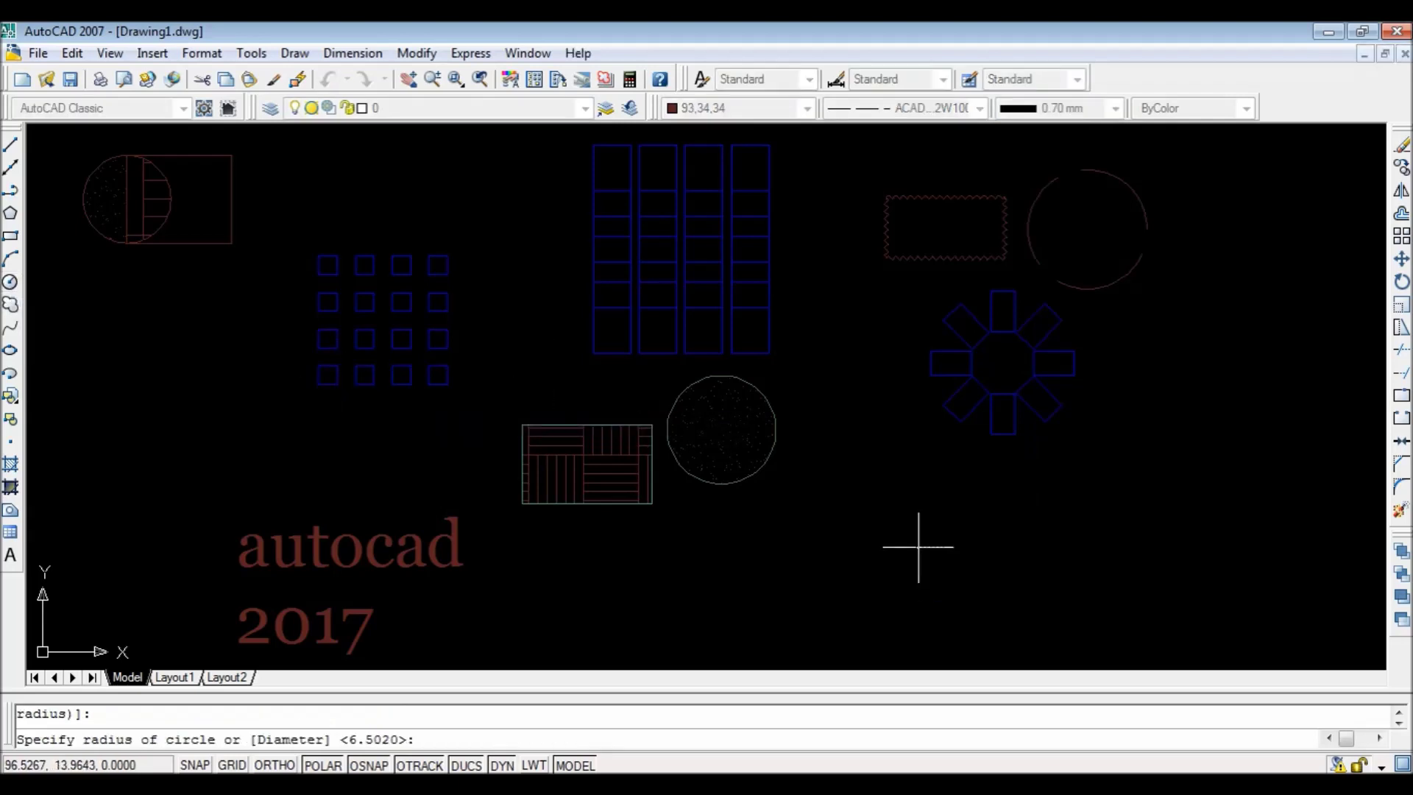
{"action": "left_click", "coordinate": [886, 473]}
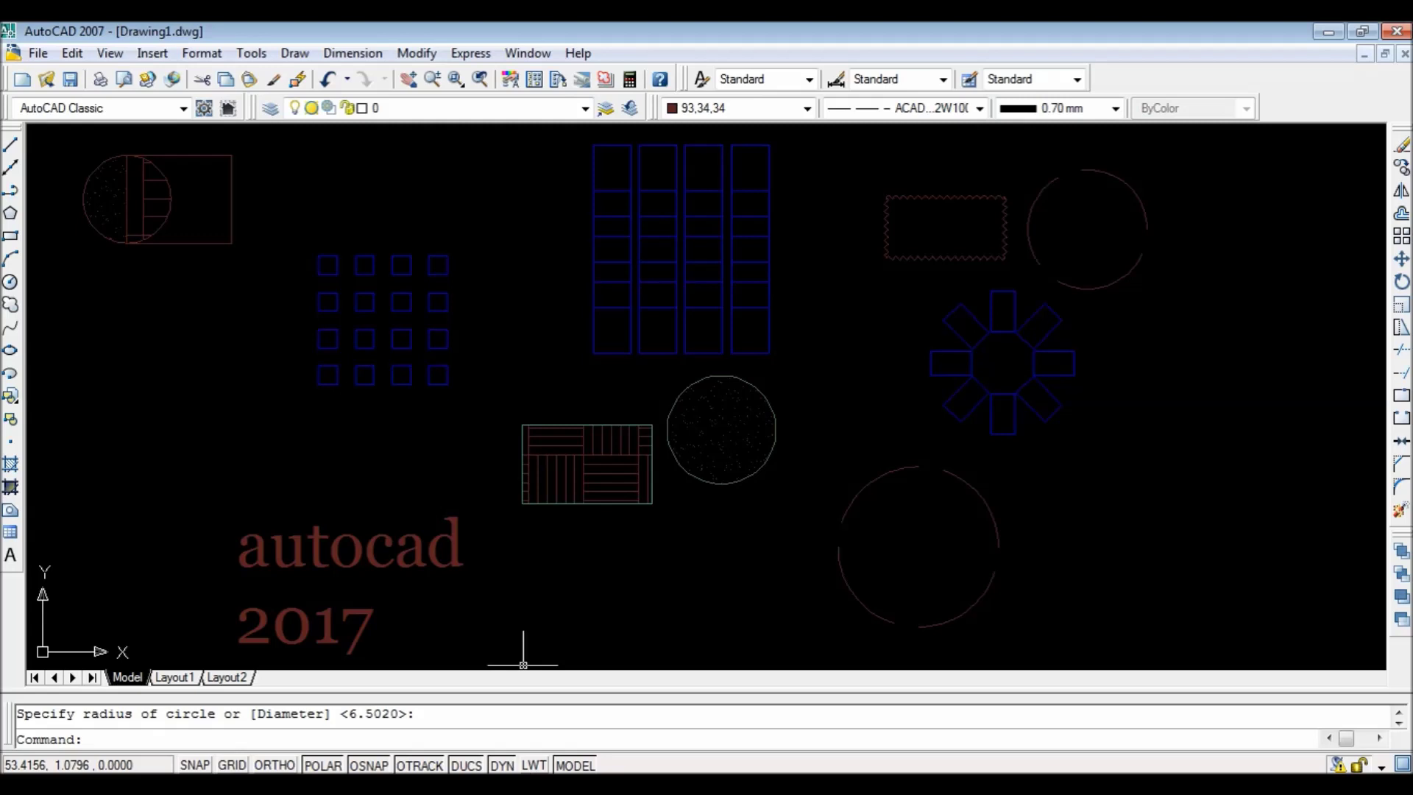
{"action": "left_click", "coordinate": [535, 765]}
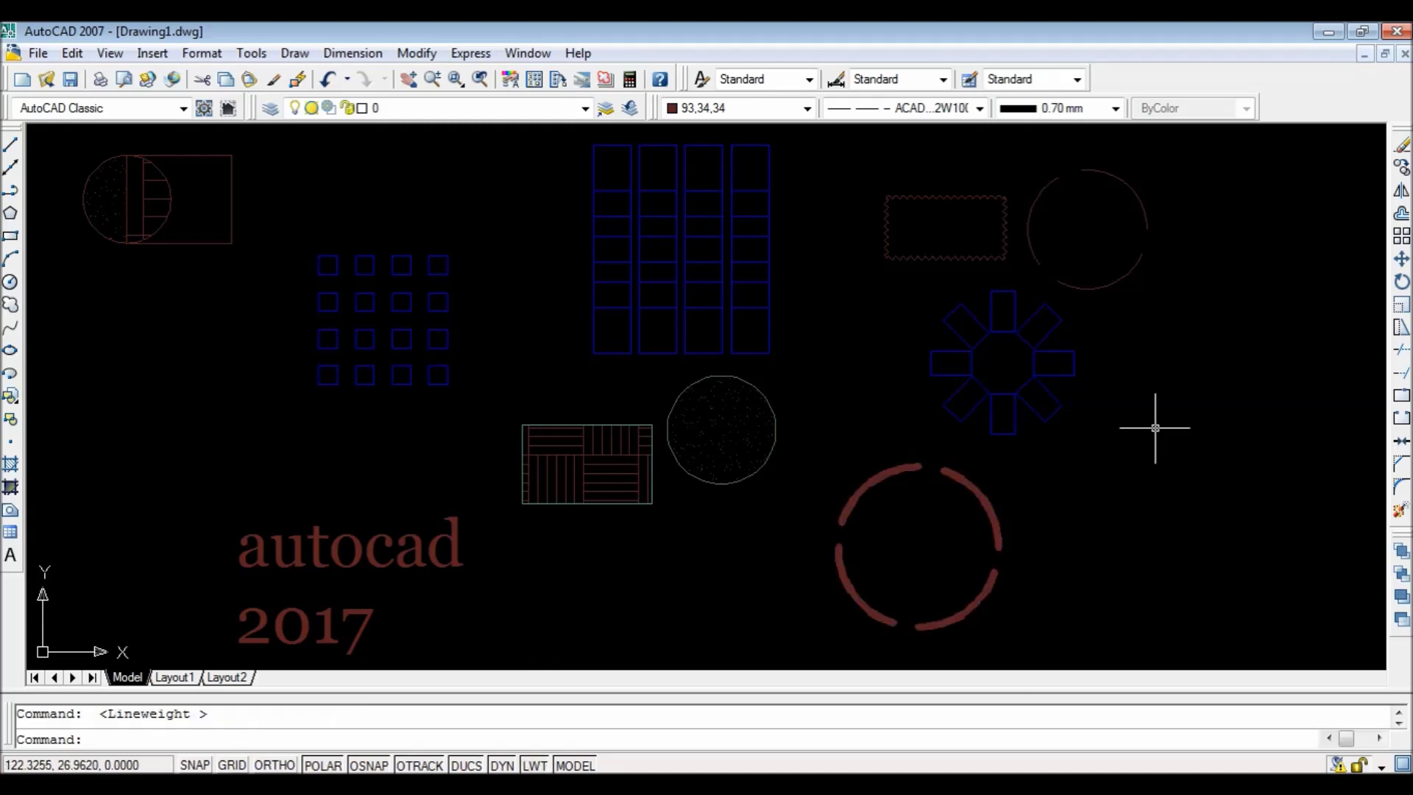
Set the current lineweight to 1.20 mm and draw a slightly larger circle to the right of the 0.70 mm circle.
{"action": "left_click", "coordinate": [1115, 108]}
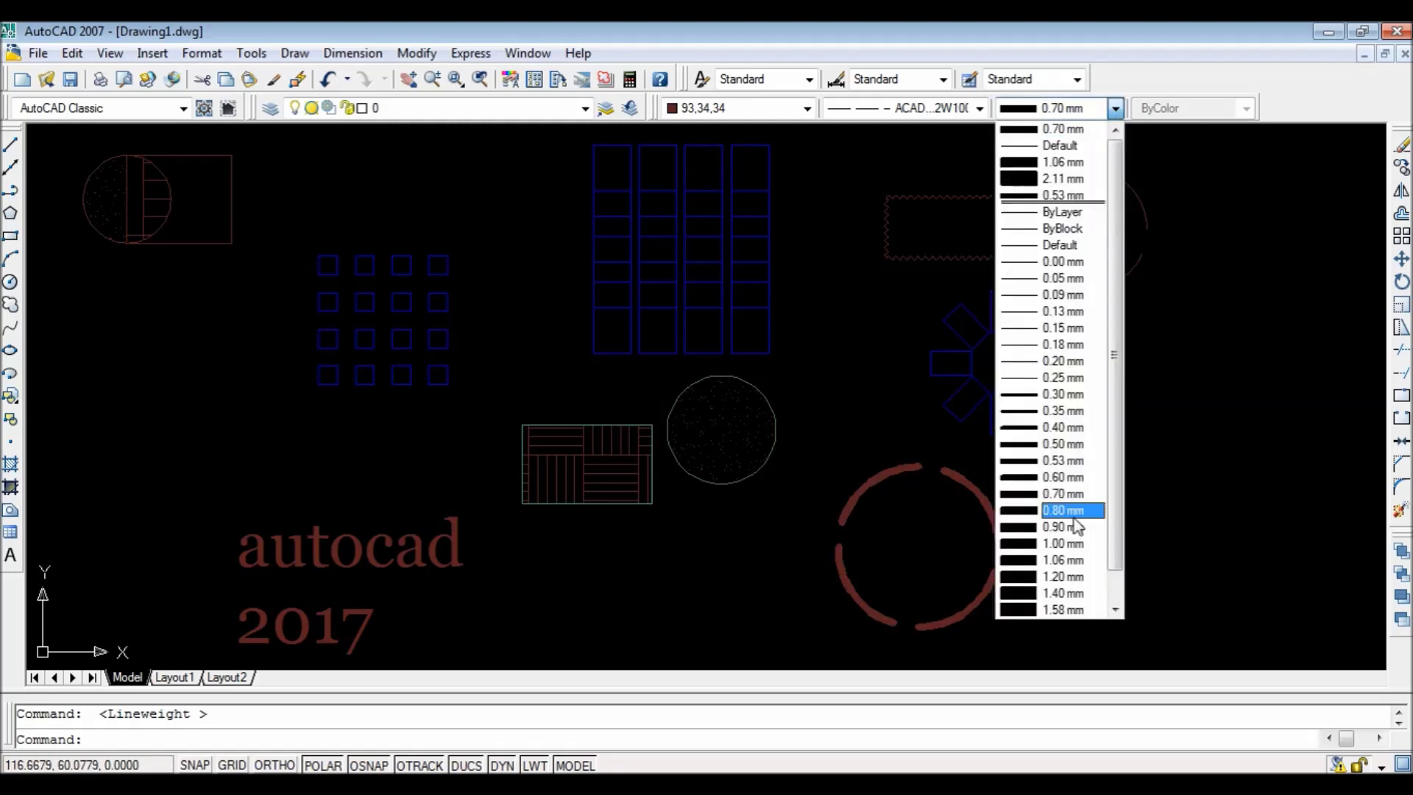
{"action": "left_click", "coordinate": [1060, 577]}
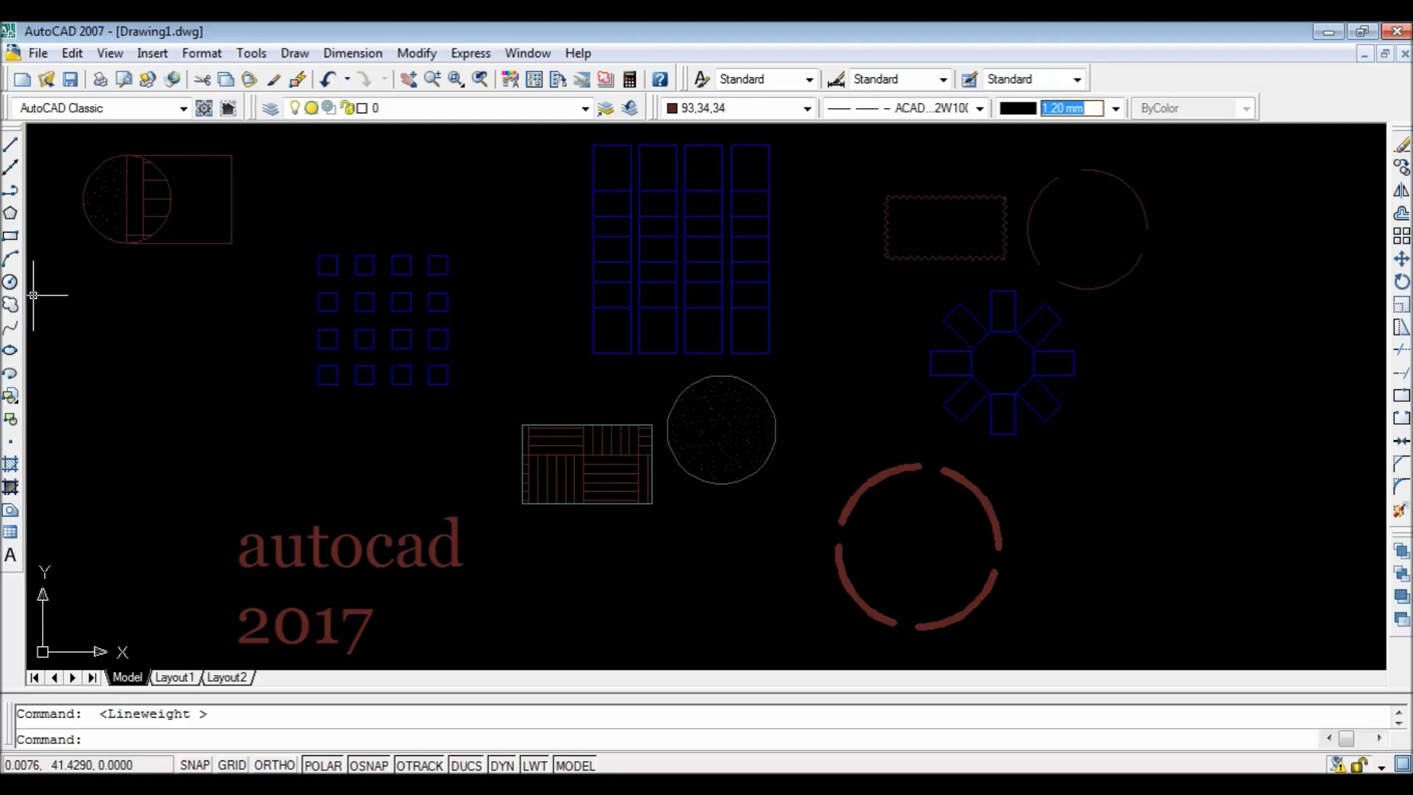
{"action": "left_click", "coordinate": [10, 282]}
{"action": "left_click", "coordinate": [1244, 495]}
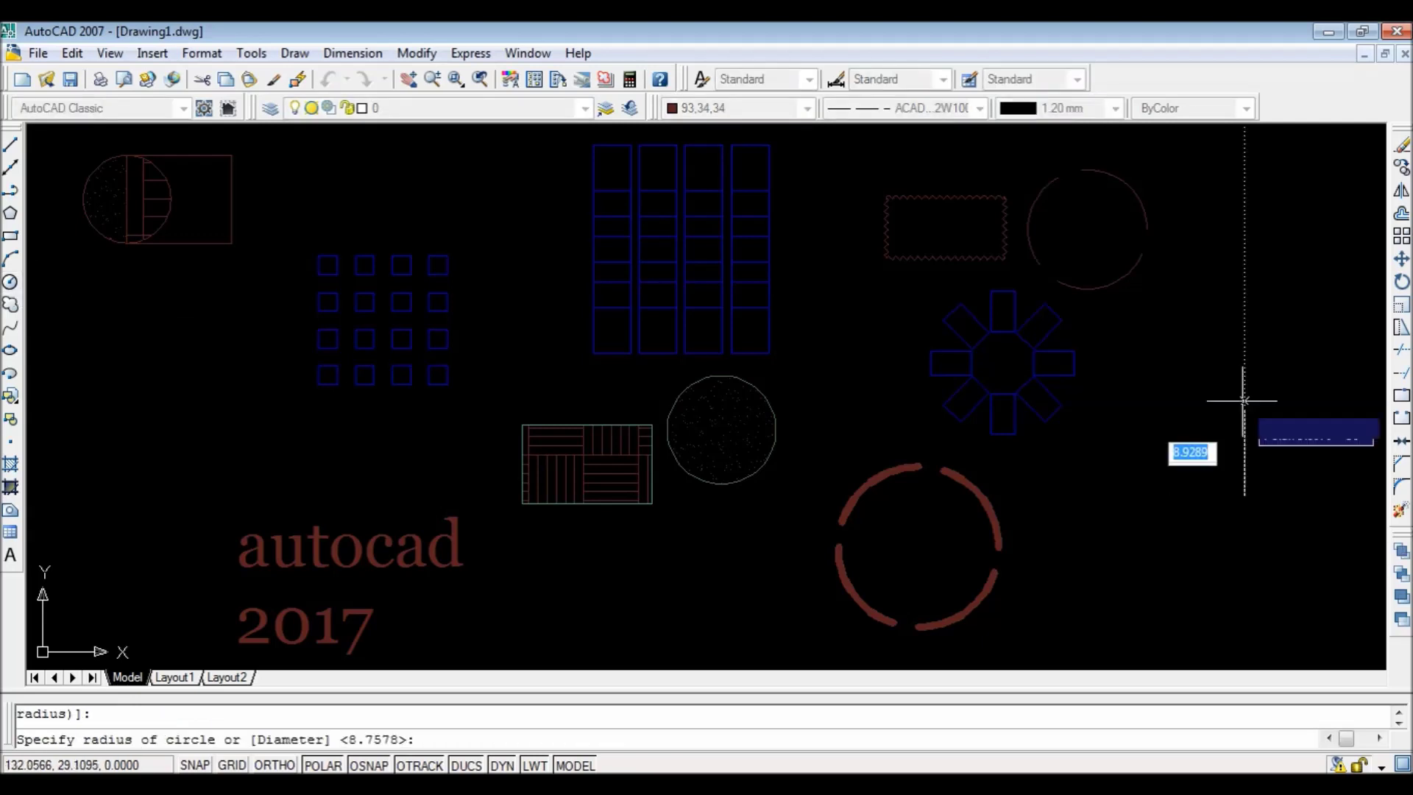
{"action": "left_click", "coordinate": [1244, 399]}
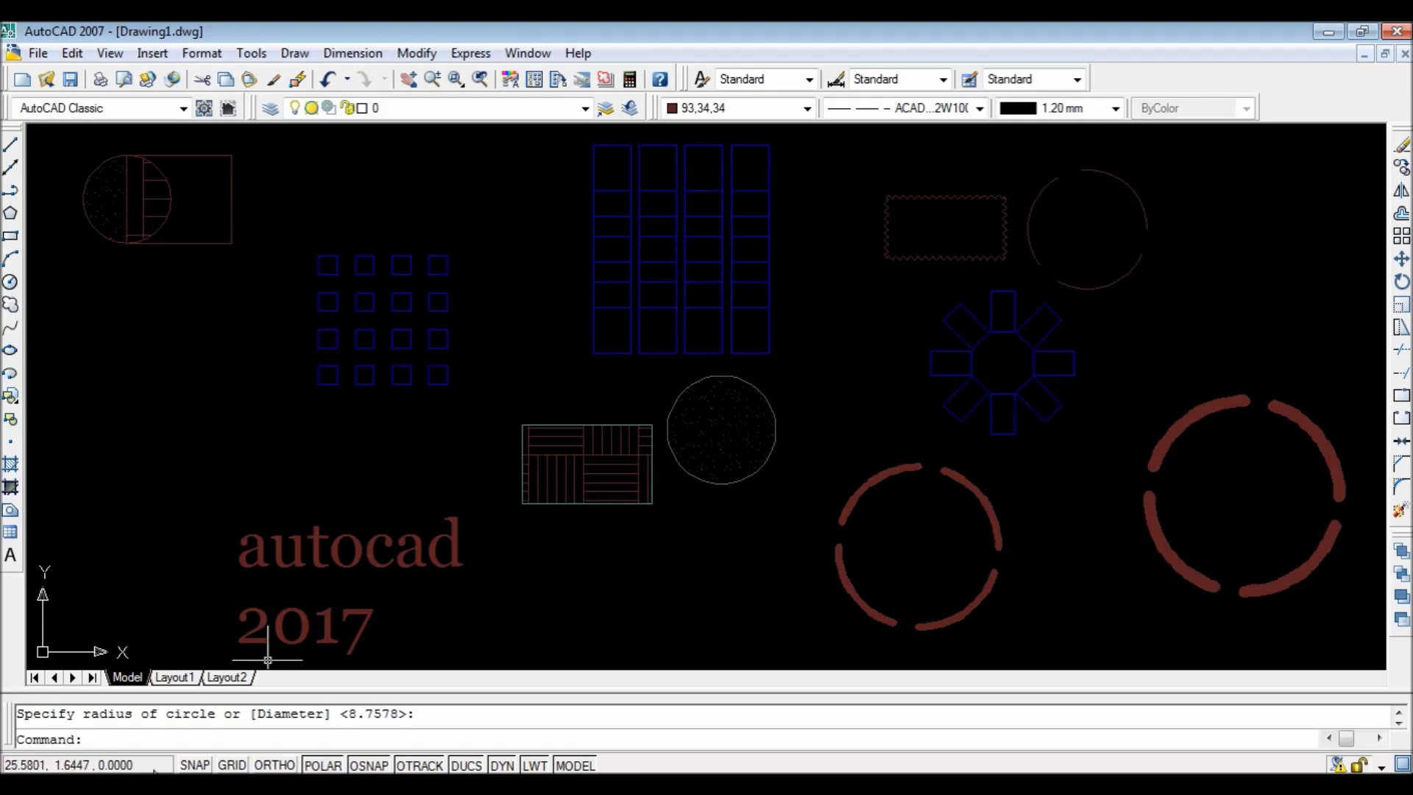
Use the Change command's Properties option to set the lineweight of the sand-hatched circle beside the parquet rectangle to 0.75.
{"action": "type", "text": "change"}
{"action": "key", "text": "Return"}
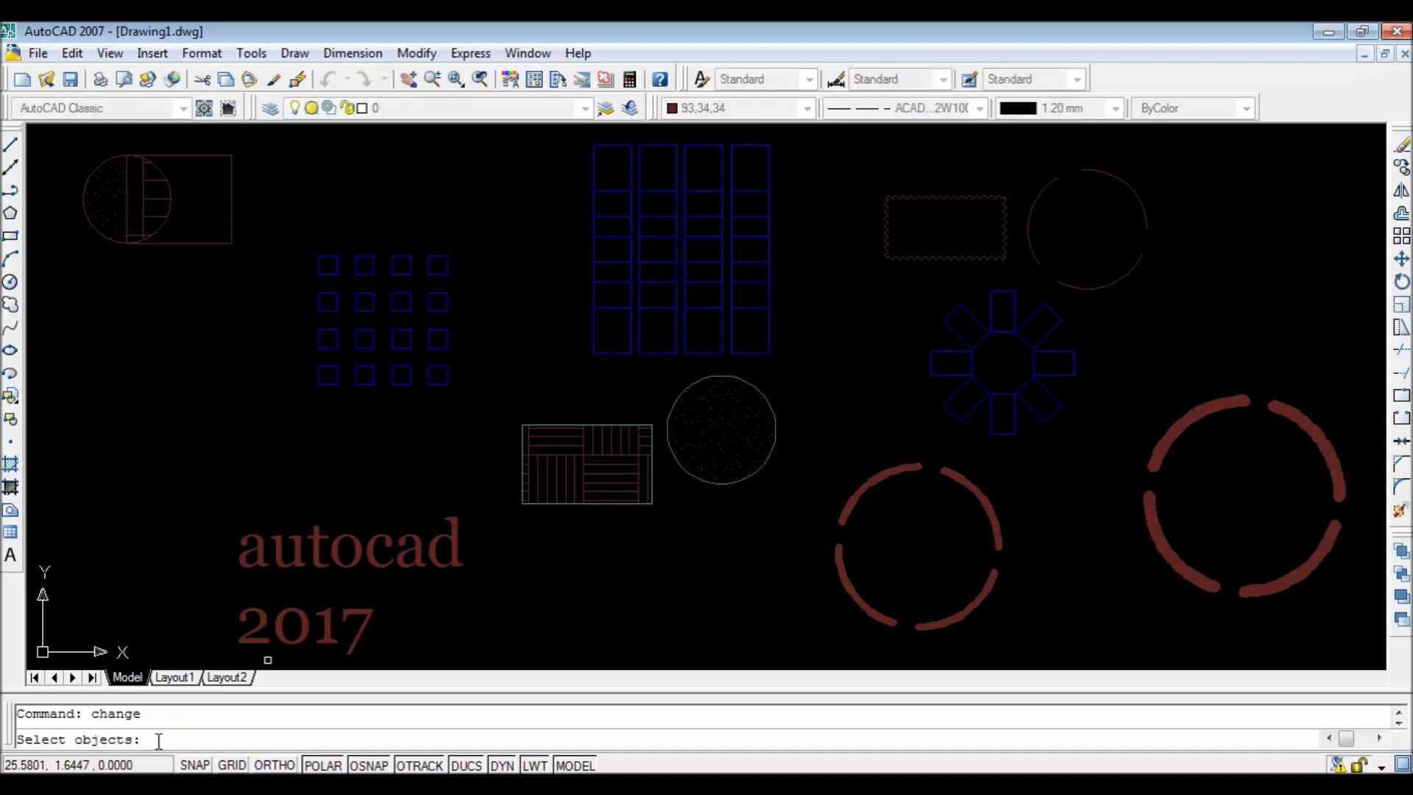
{"action": "left_click", "coordinate": [722, 377]}
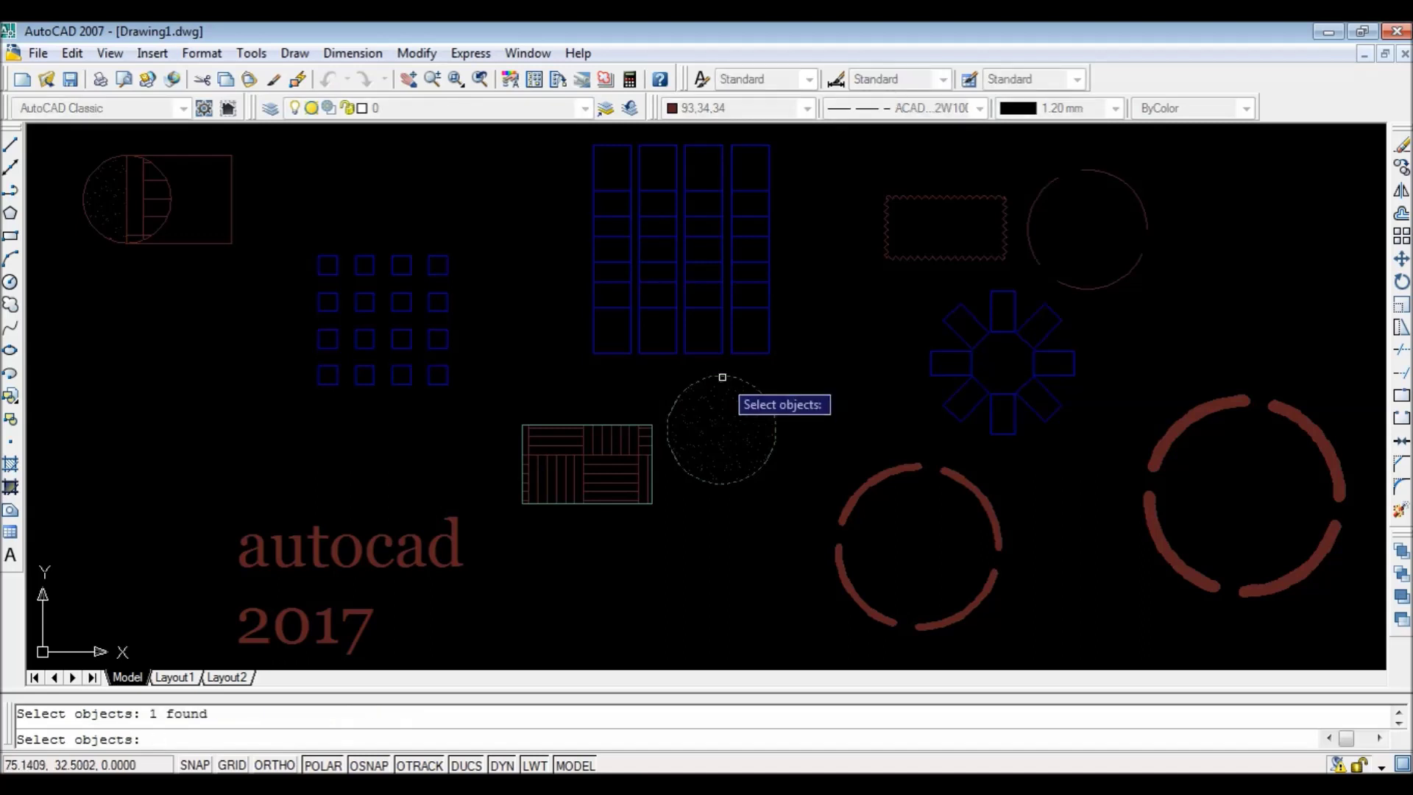
{"action": "key", "text": "Return"}
{"action": "type", "text": "p"}
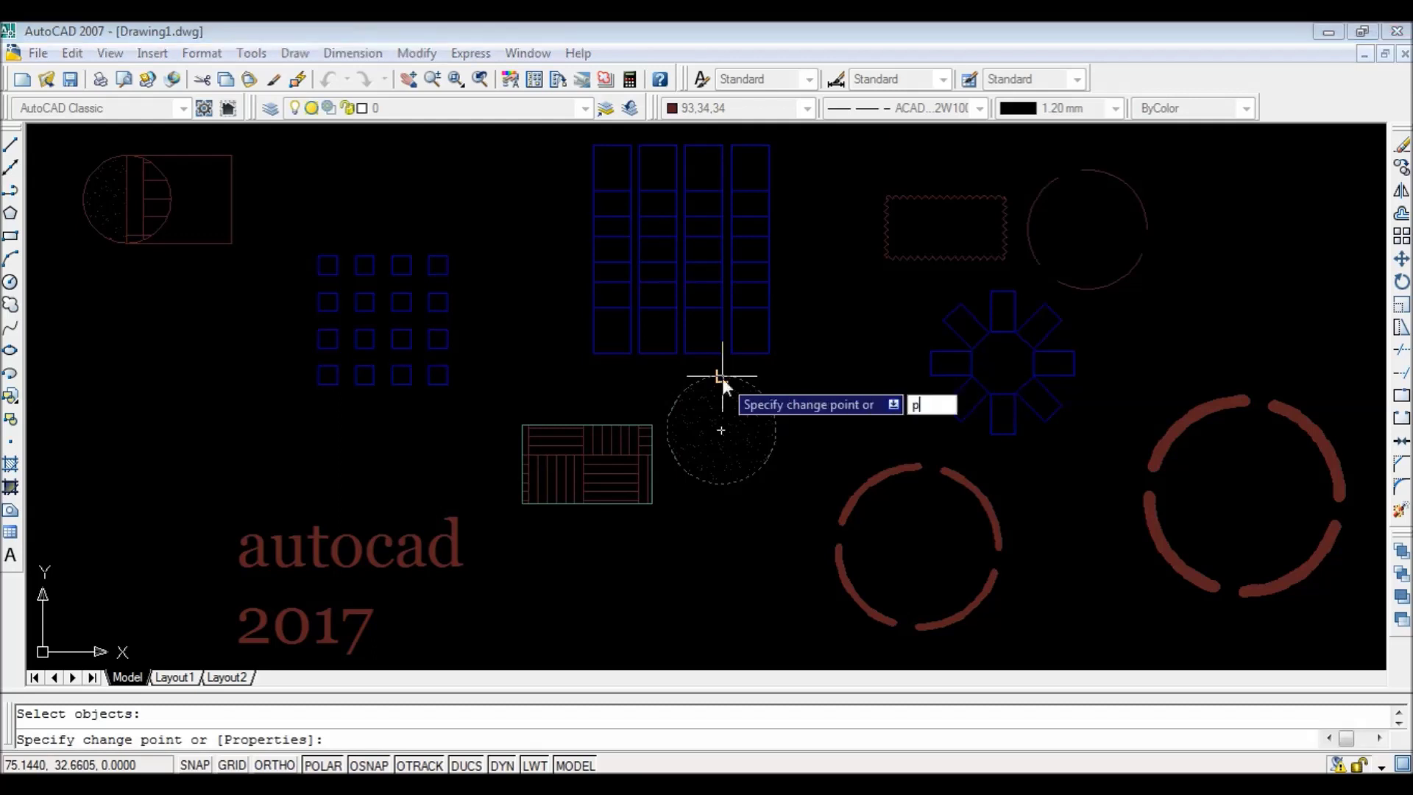
{"action": "key", "text": "Return"}
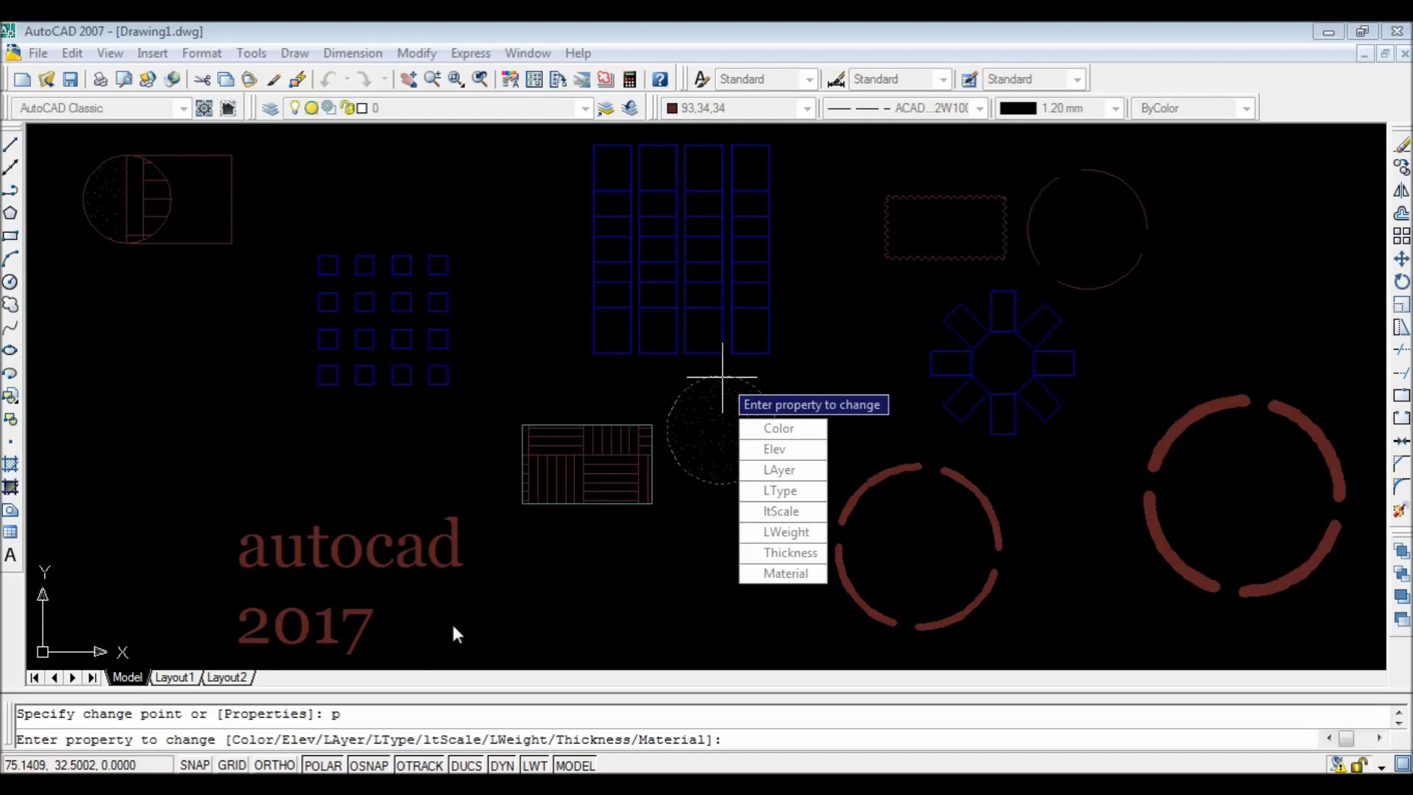
{"action": "type", "text": "lw"}
{"action": "key", "text": "Return"}
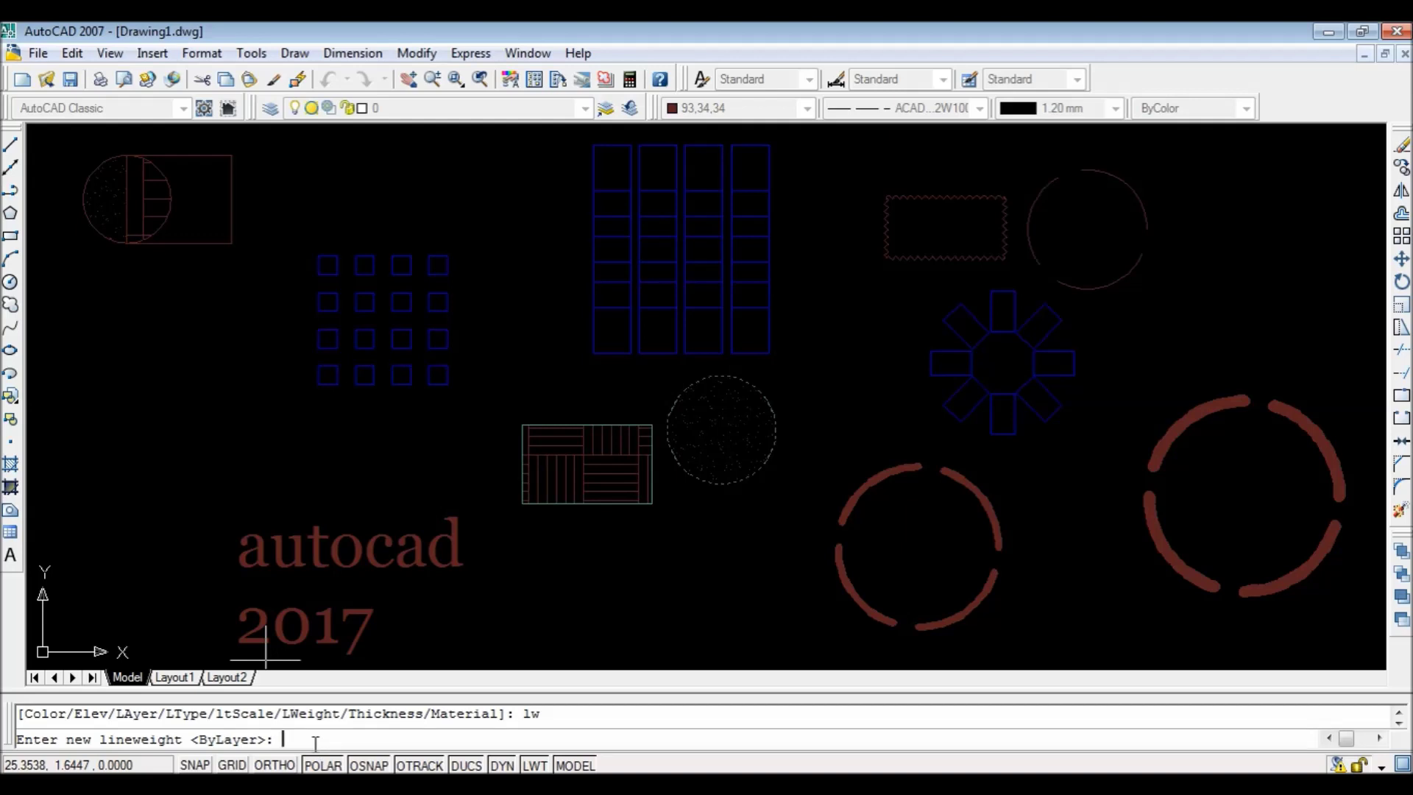
{"action": "type", "text": "0.75"}
{"action": "key", "text": "Return"}
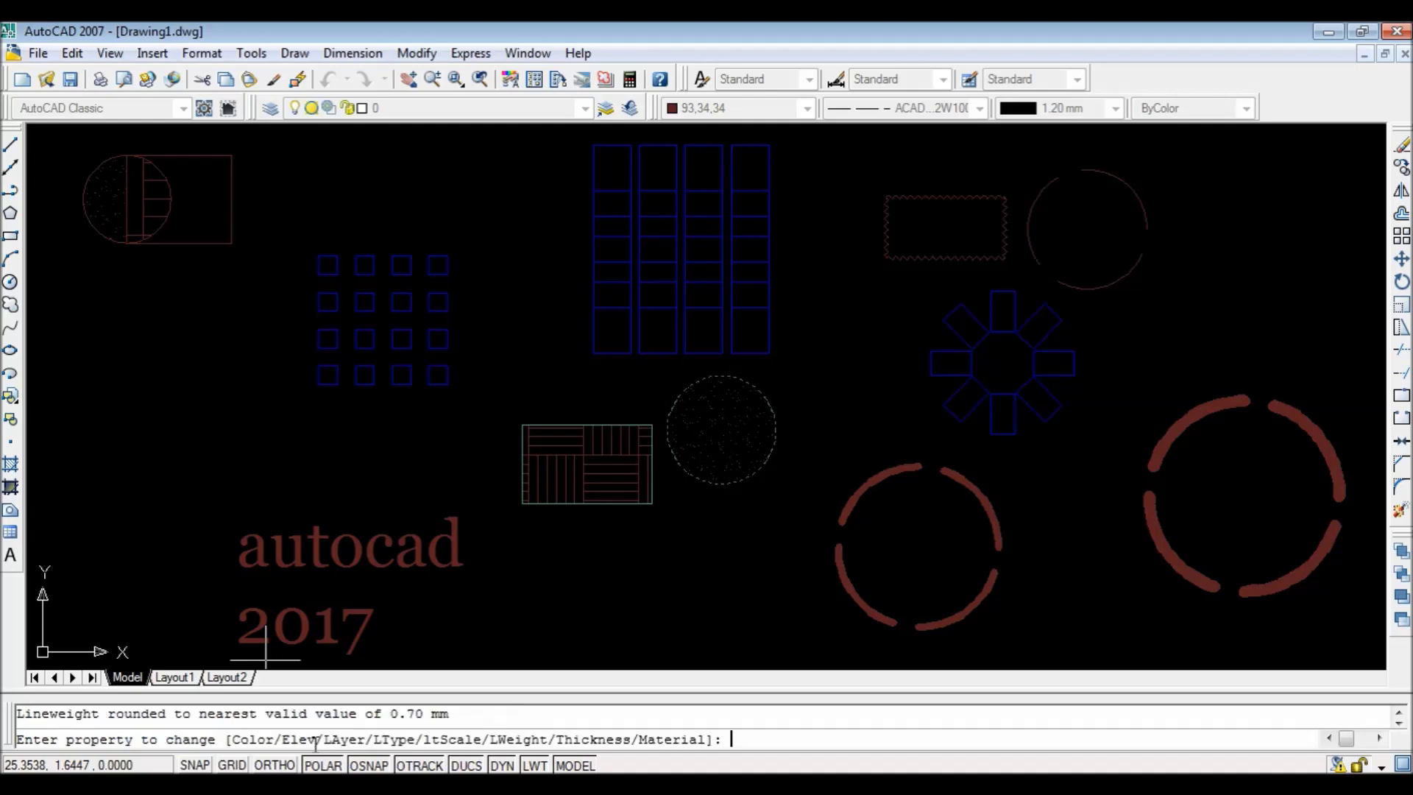
{"action": "key", "text": "Return"}
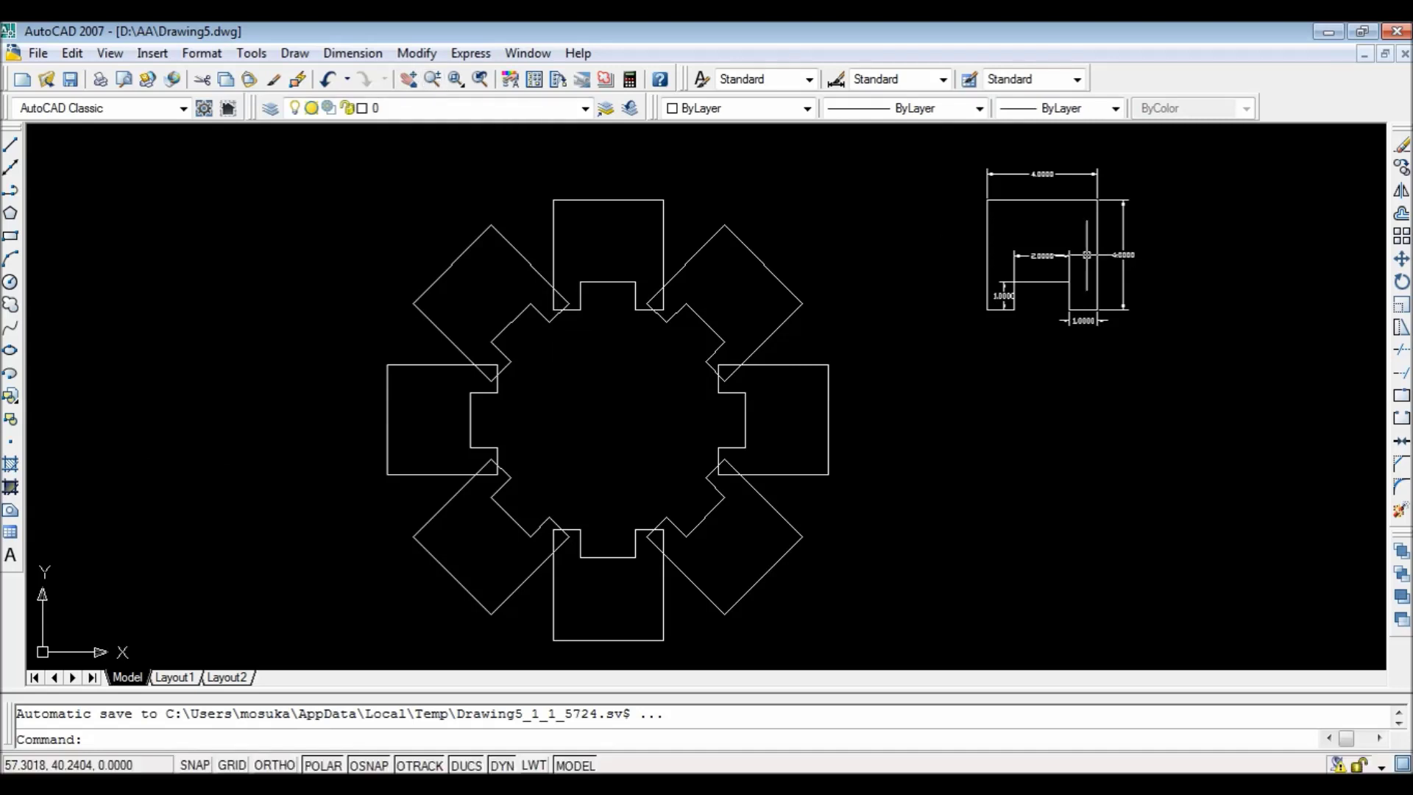
Examine the dimensions of the notched square and its polar array arrangement in Drawing5.
{"action": "scroll", "coordinate": [1092, 253], "scroll_direction": "up", "scroll_amount": 6}
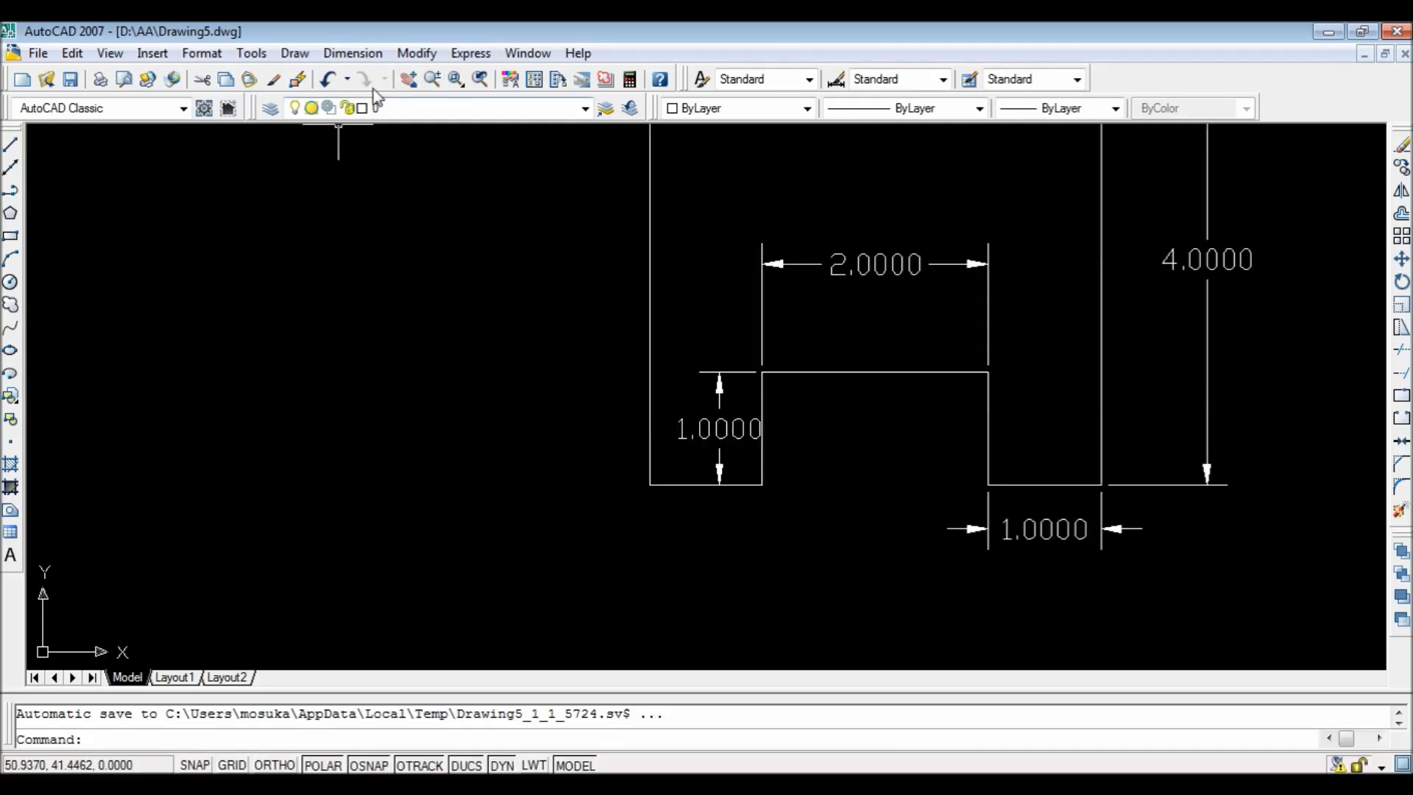
{"action": "left_click", "coordinate": [409, 79]}
{"action": "left_click_drag", "start_coordinate": [744, 169], "coordinate": [628, 363]}
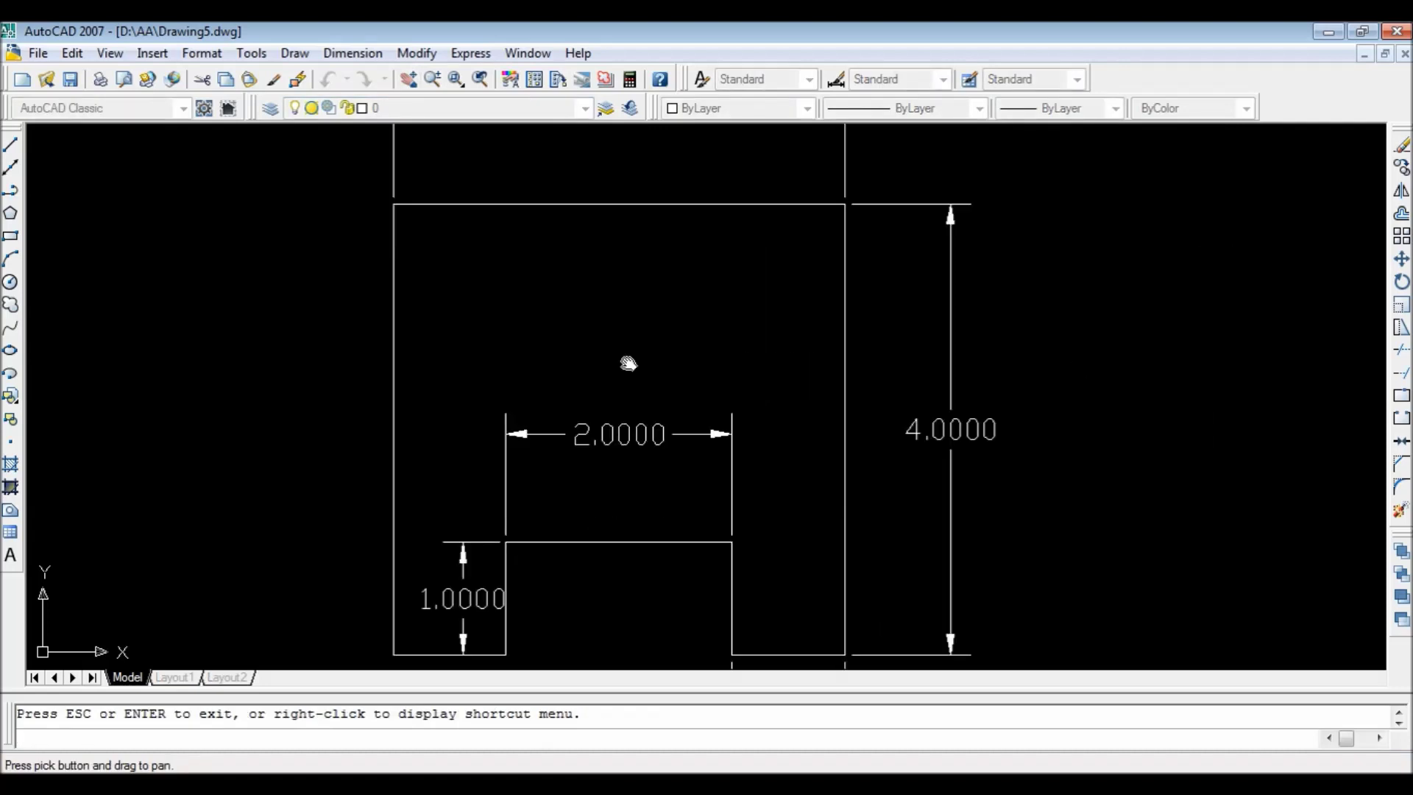
{"action": "scroll", "coordinate": [642, 304], "scroll_direction": "down", "scroll_amount": 2}
{"action": "mouse_move", "coordinate": [640, 303]}
{"action": "left_mouse_down"}
{"action": "mouse_move", "coordinate": [644, 331]}
{"action": "mouse_move", "coordinate": [622, 358]}
{"action": "mouse_move", "coordinate": [627, 324]}
{"action": "left_mouse_up"}
{"action": "scroll", "coordinate": [622, 358], "scroll_direction": "up", "scroll_amount": 2}
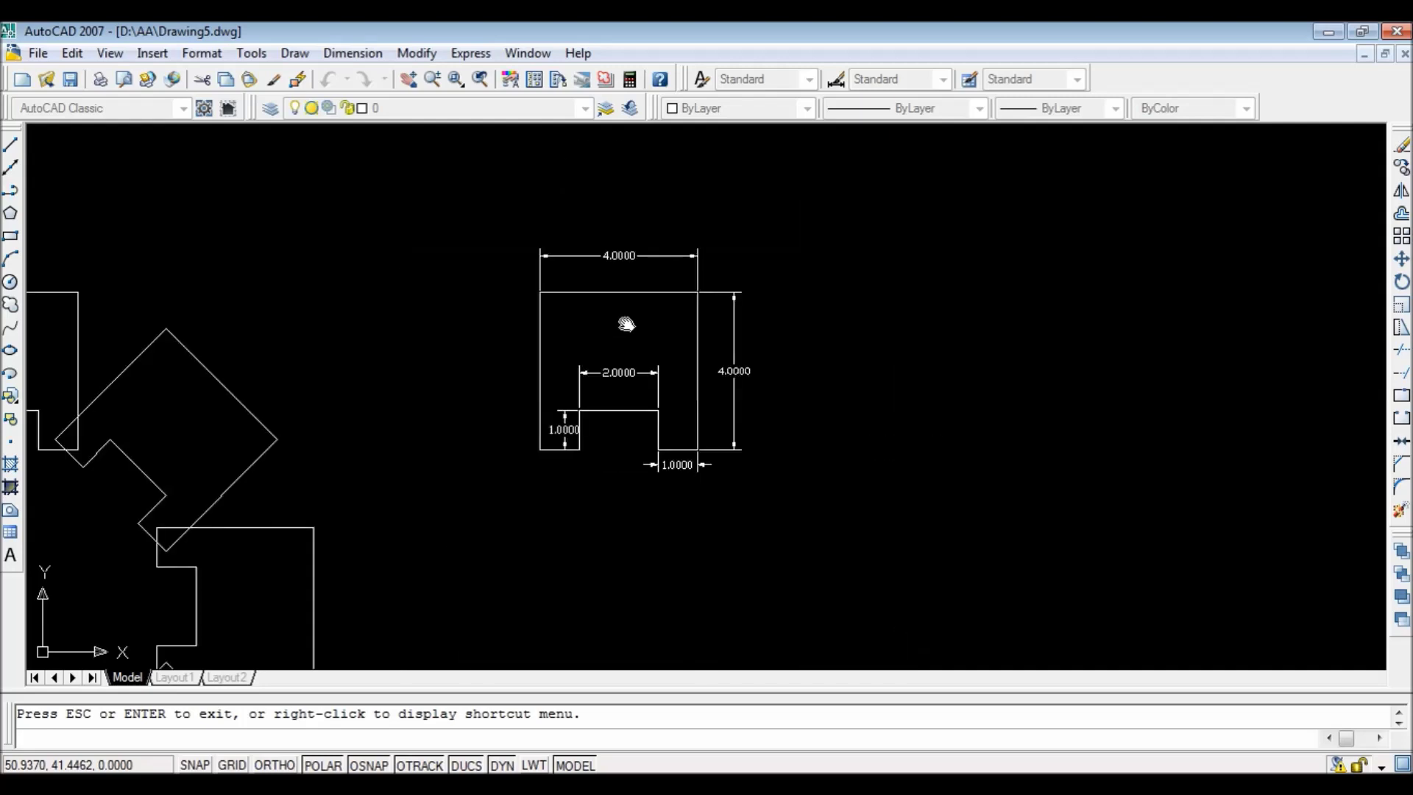
{"action": "scroll", "coordinate": [626, 324], "scroll_direction": "up", "scroll_amount": 3}
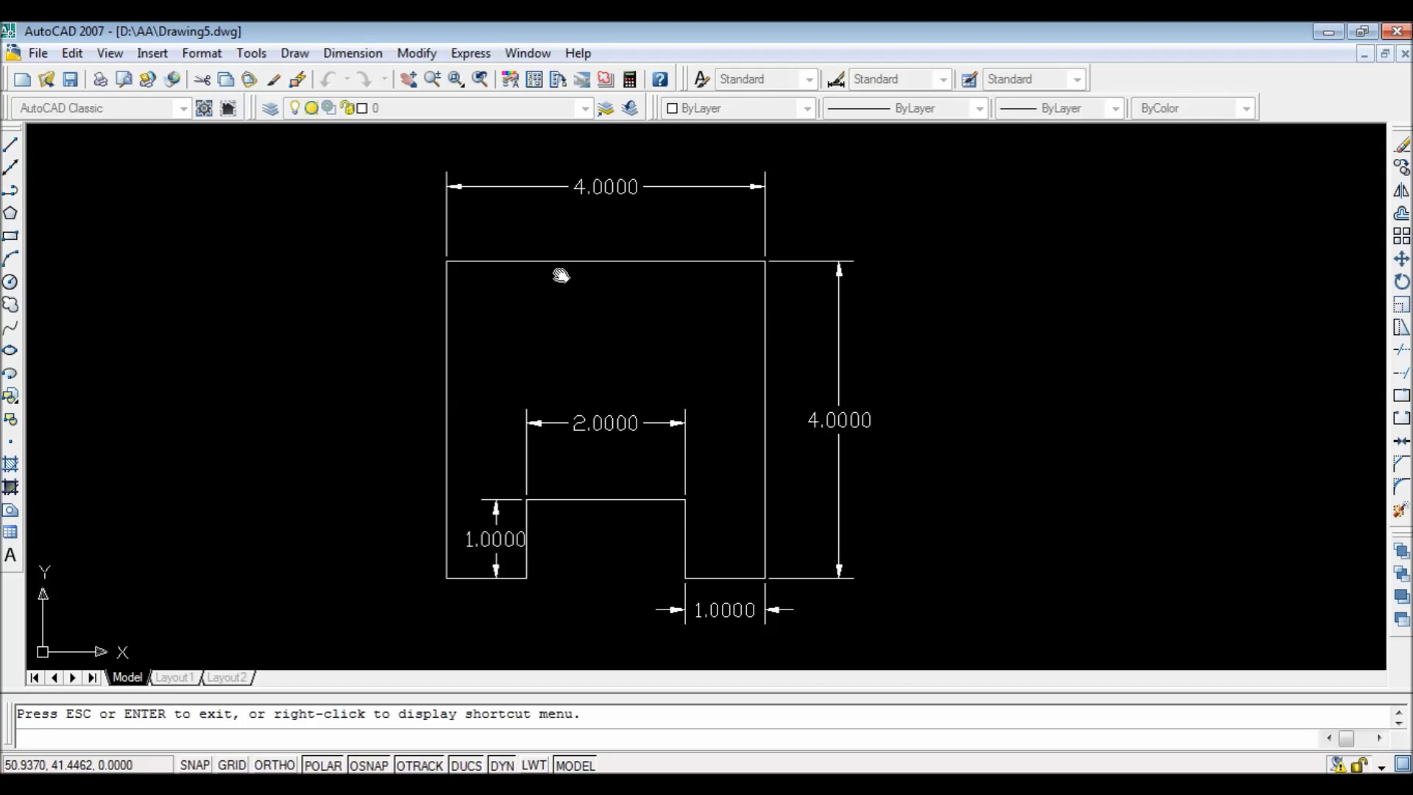
{"action": "left_click_drag", "start_coordinate": [280, 376], "coordinate": [775, 376]}
{"action": "left_click_drag", "start_coordinate": [432, 401], "coordinate": [843, 339]}
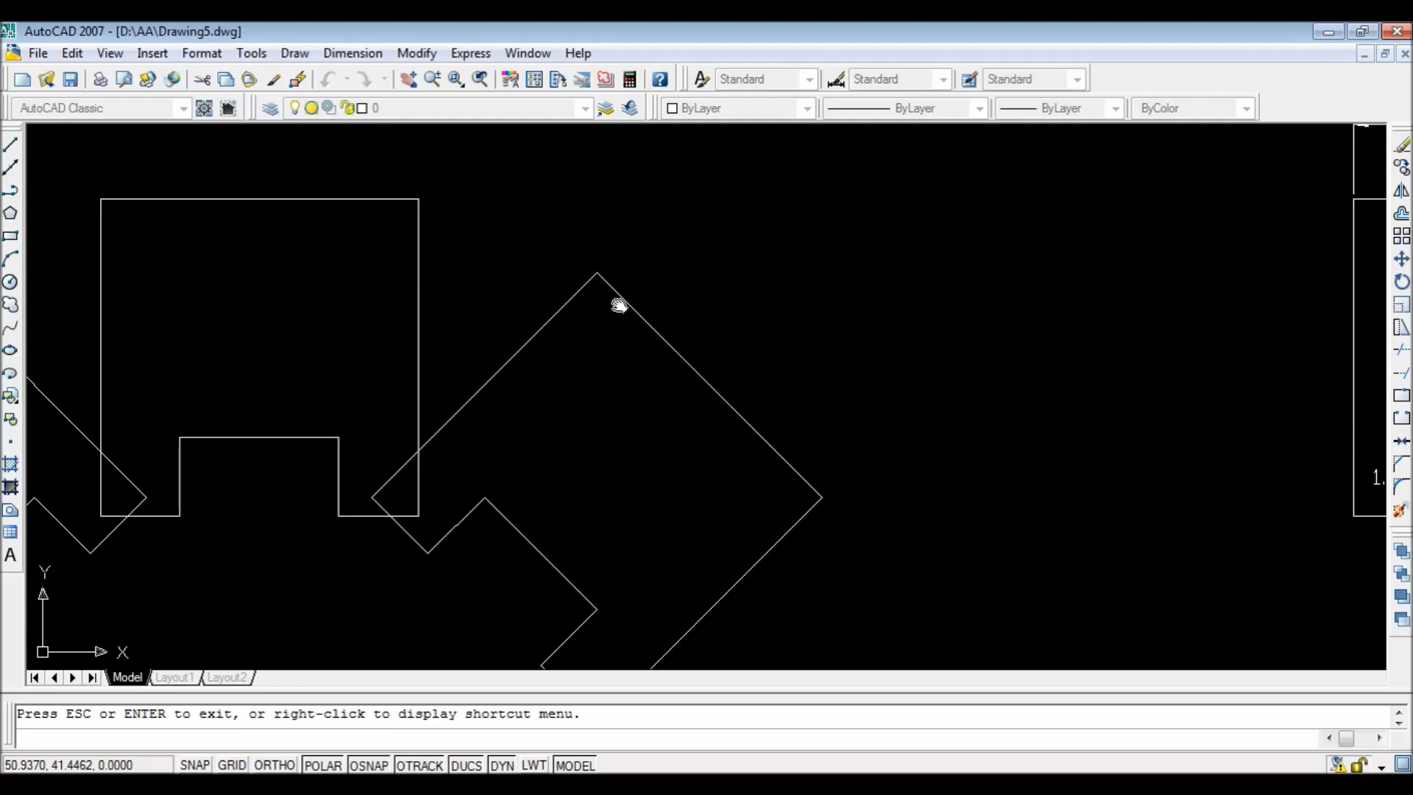
{"action": "scroll", "coordinate": [618, 303], "scroll_direction": "down", "scroll_amount": 2}
{"action": "left_click_drag", "start_coordinate": [625, 401], "coordinate": [700, 292]}
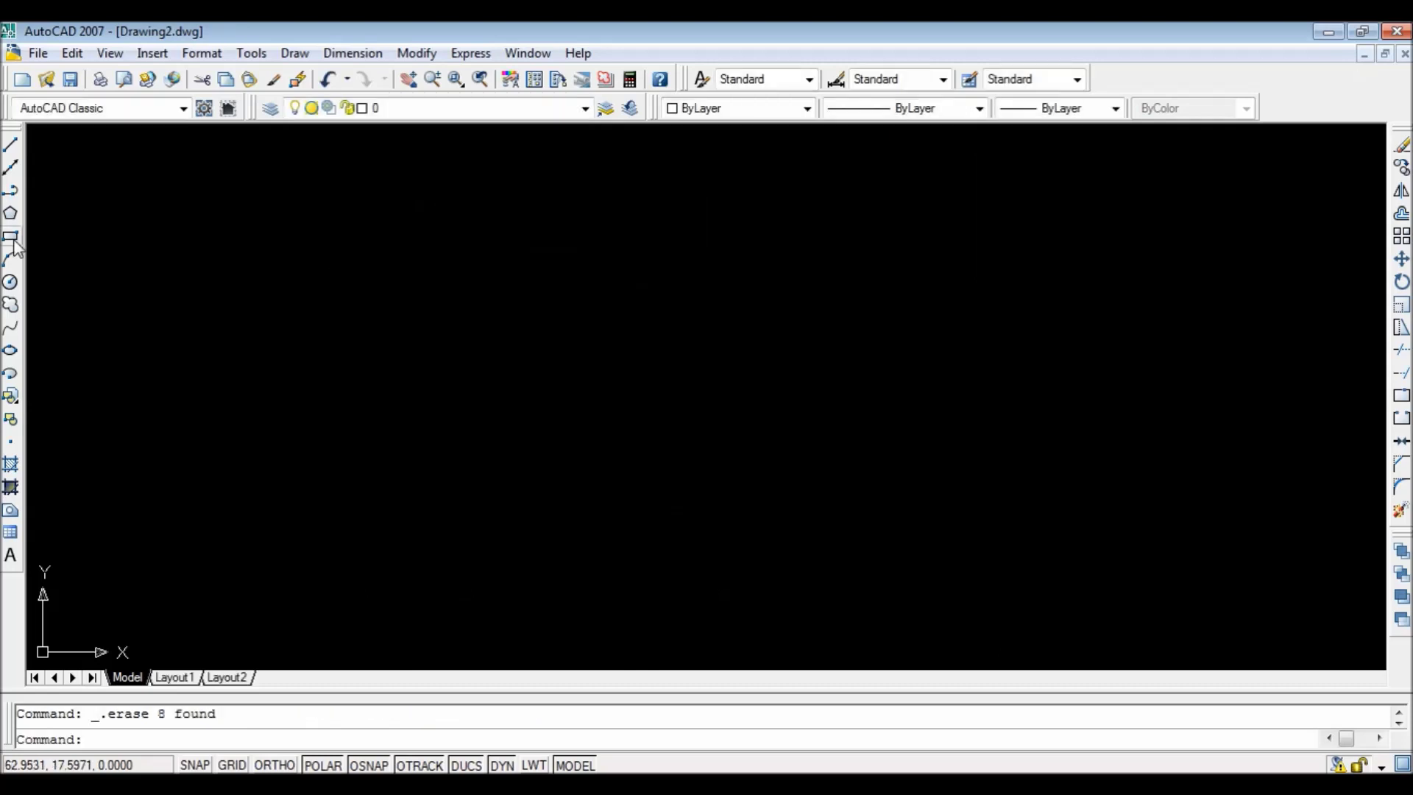
Draw a 4 by 4 square in the empty drawing area using the Rectangle command.
{"action": "left_click", "coordinate": [10, 235]}
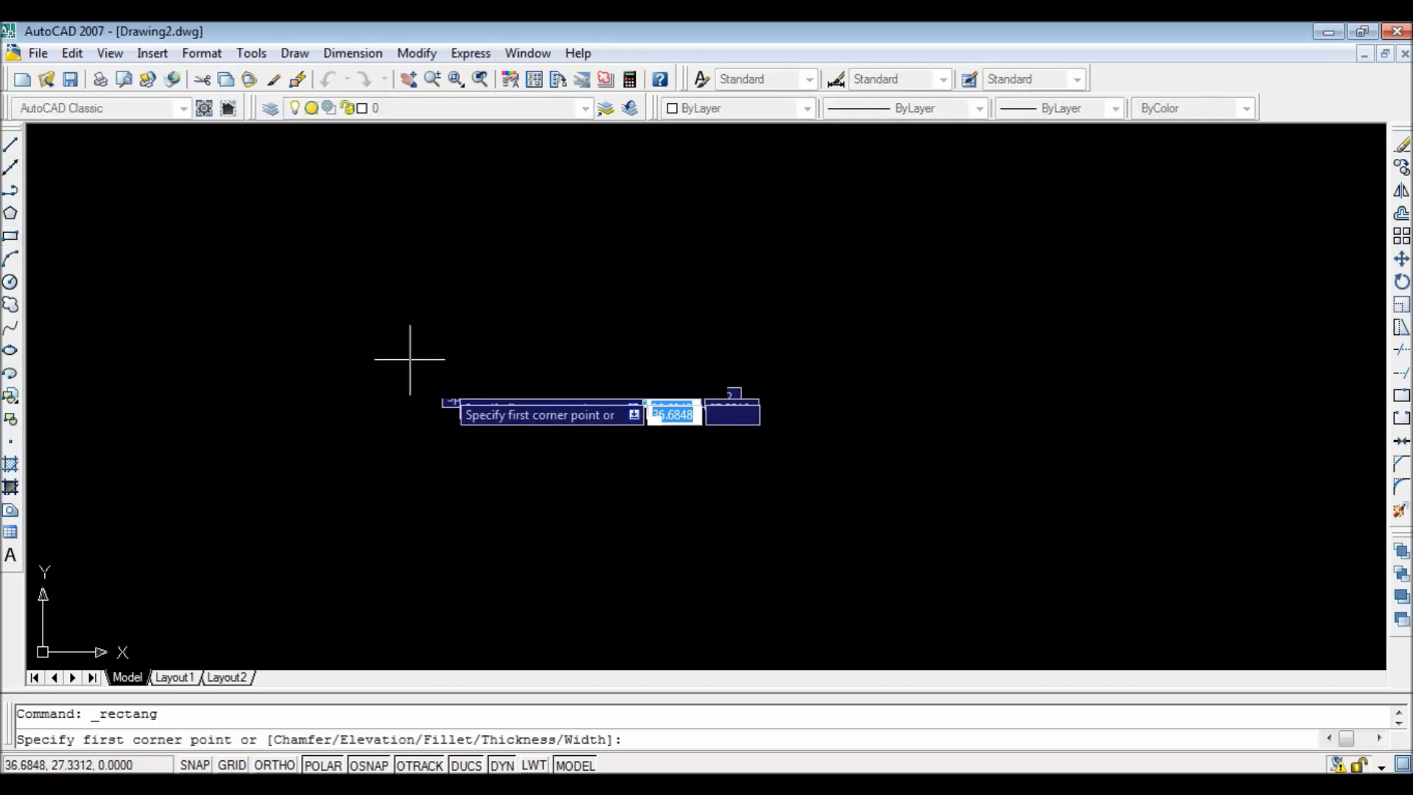
{"action": "left_click", "coordinate": [448, 392]}
{"action": "type", "text": "@"}
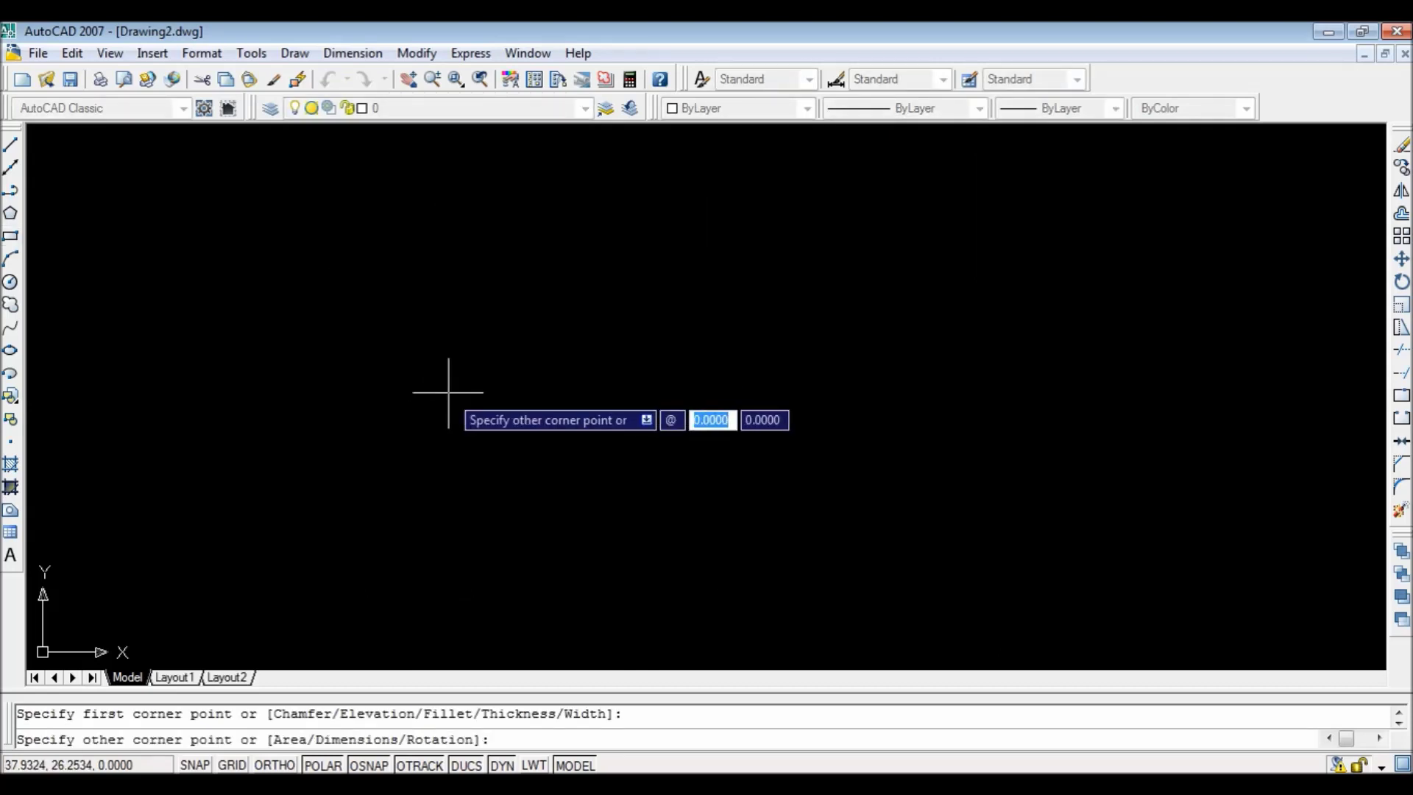
{"action": "type", "text": "4"}
{"action": "key", "text": "Tab"}
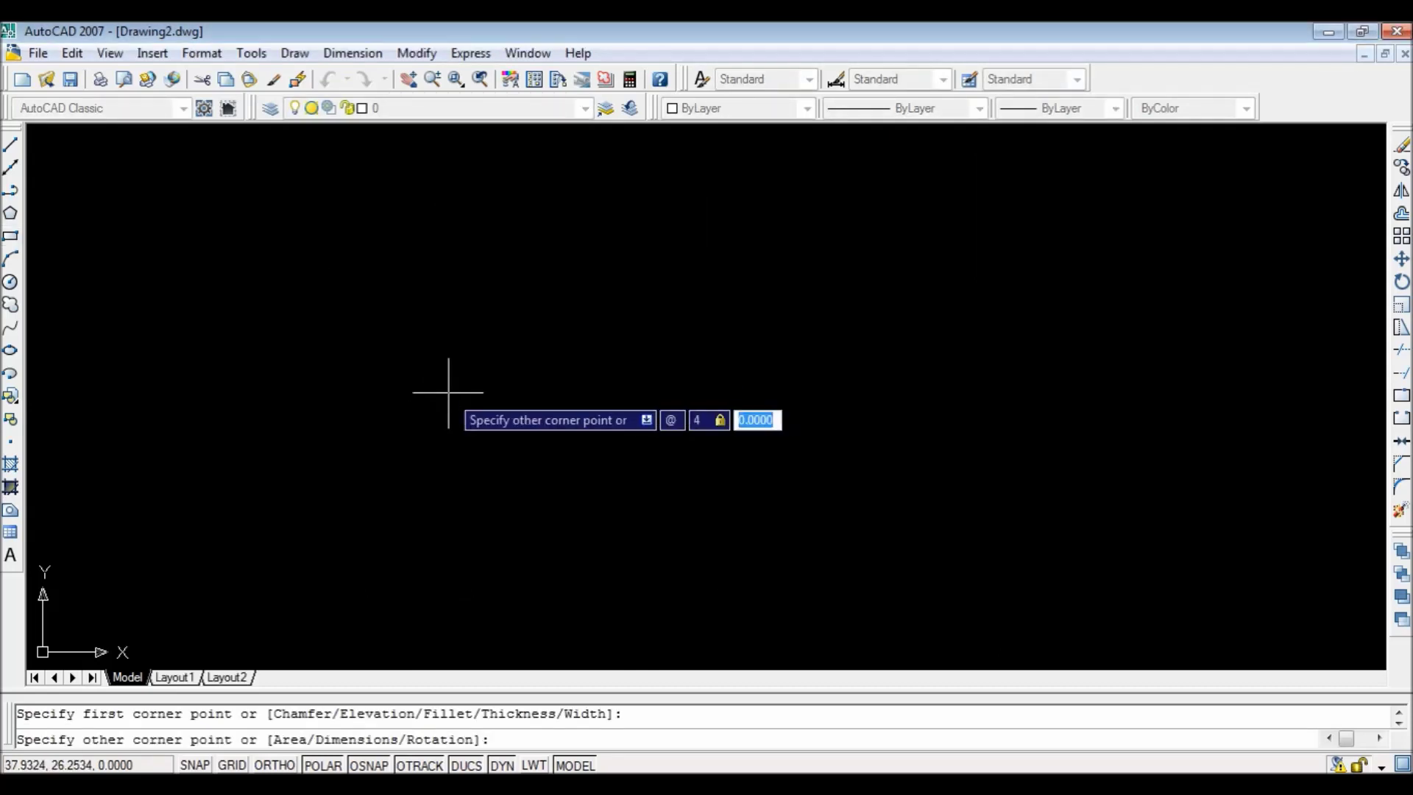
{"action": "type", "text": "4"}
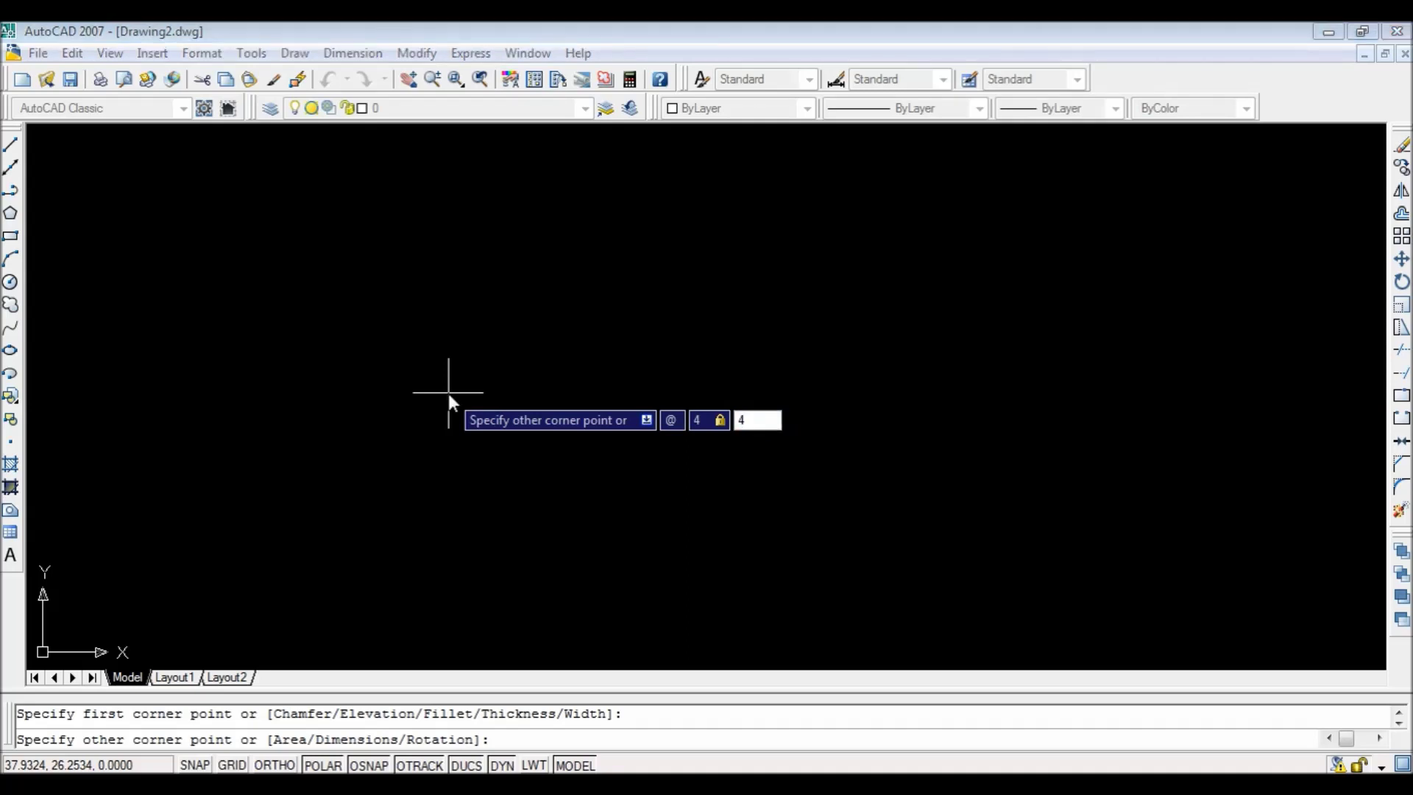
{"action": "key", "text": "Return"}
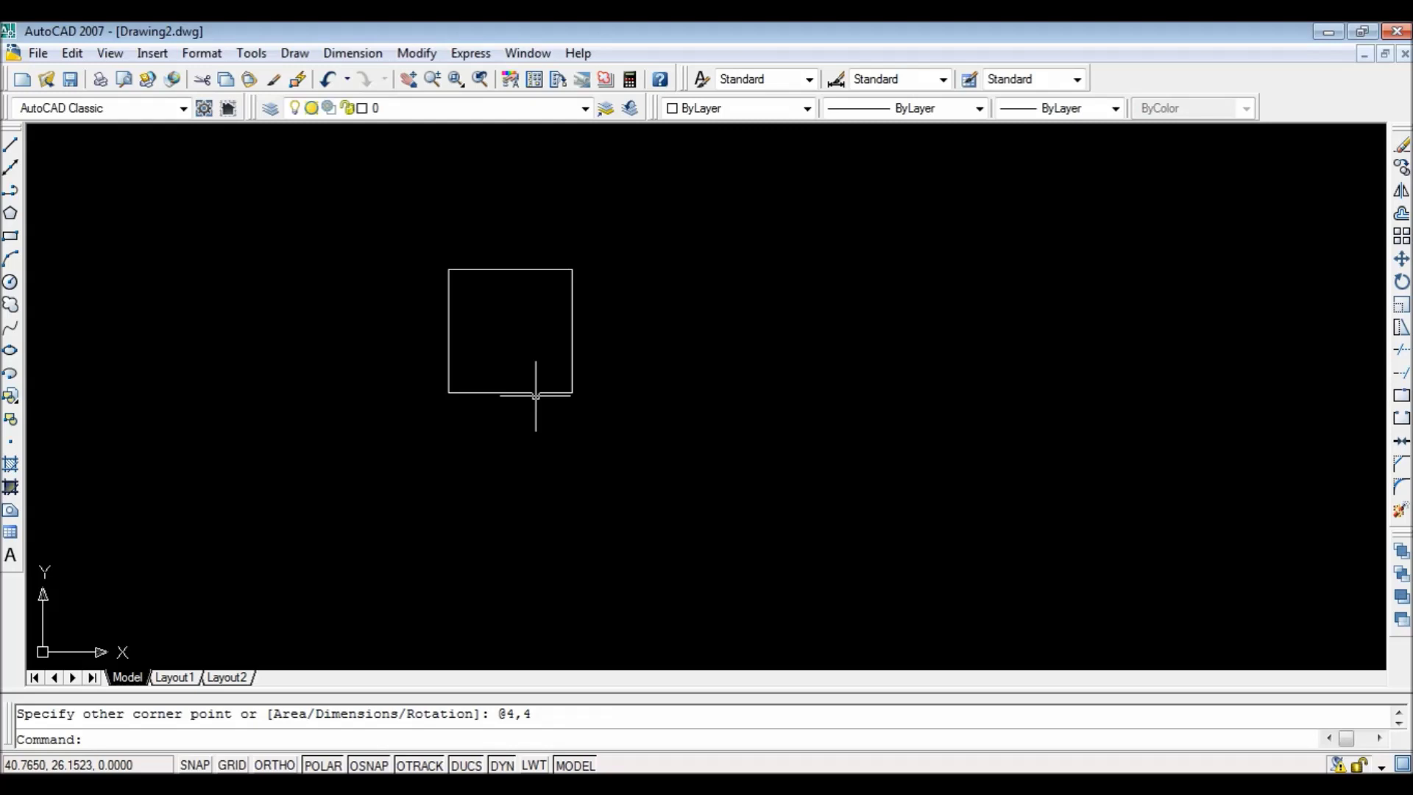
Explode the square into separate lines.
{"action": "left_click", "coordinate": [1402, 511]}
{"action": "left_click", "coordinate": [535, 270]}
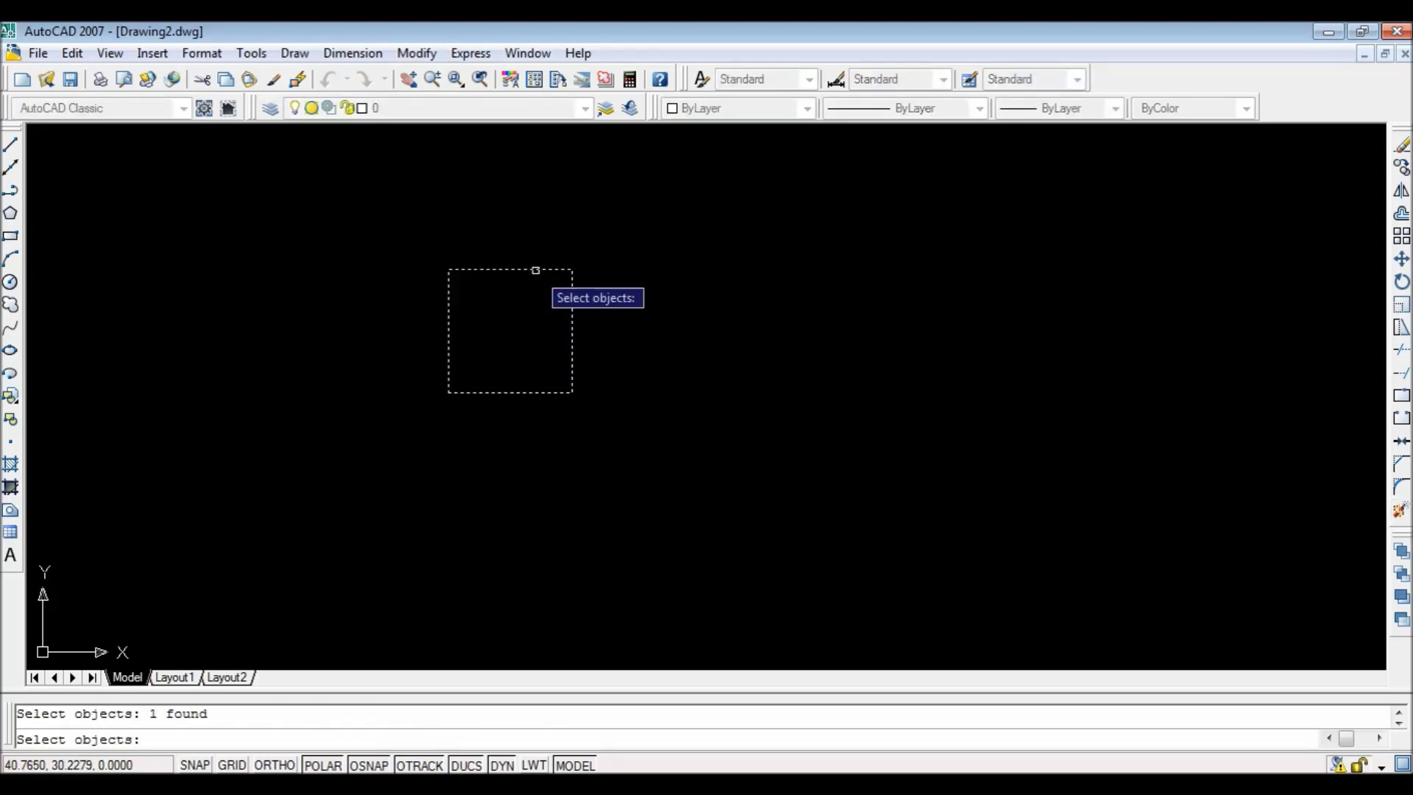
{"action": "key", "text": "Return"}
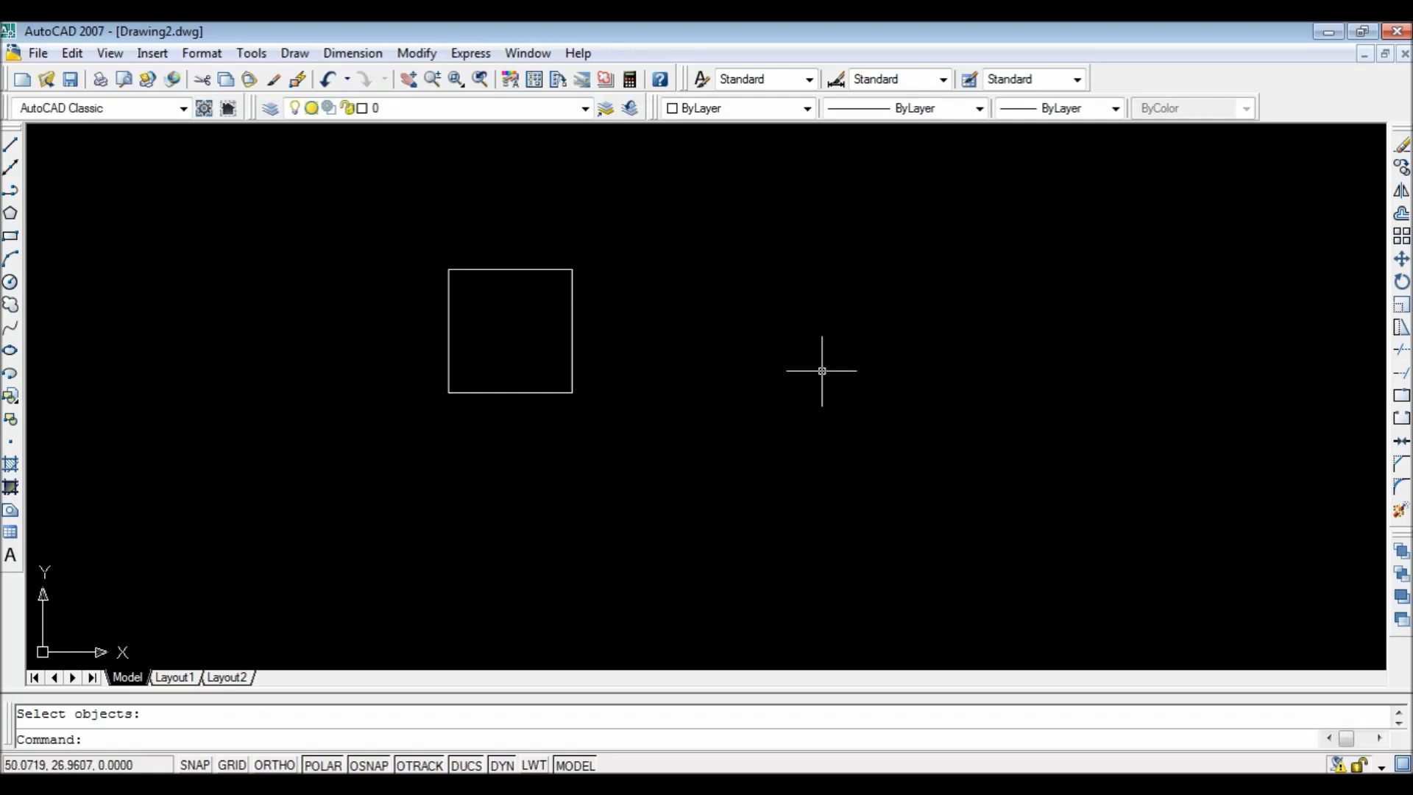
Offset the square's left, right and top edges inward by a distance of 1.
{"action": "type", "text": "o"}
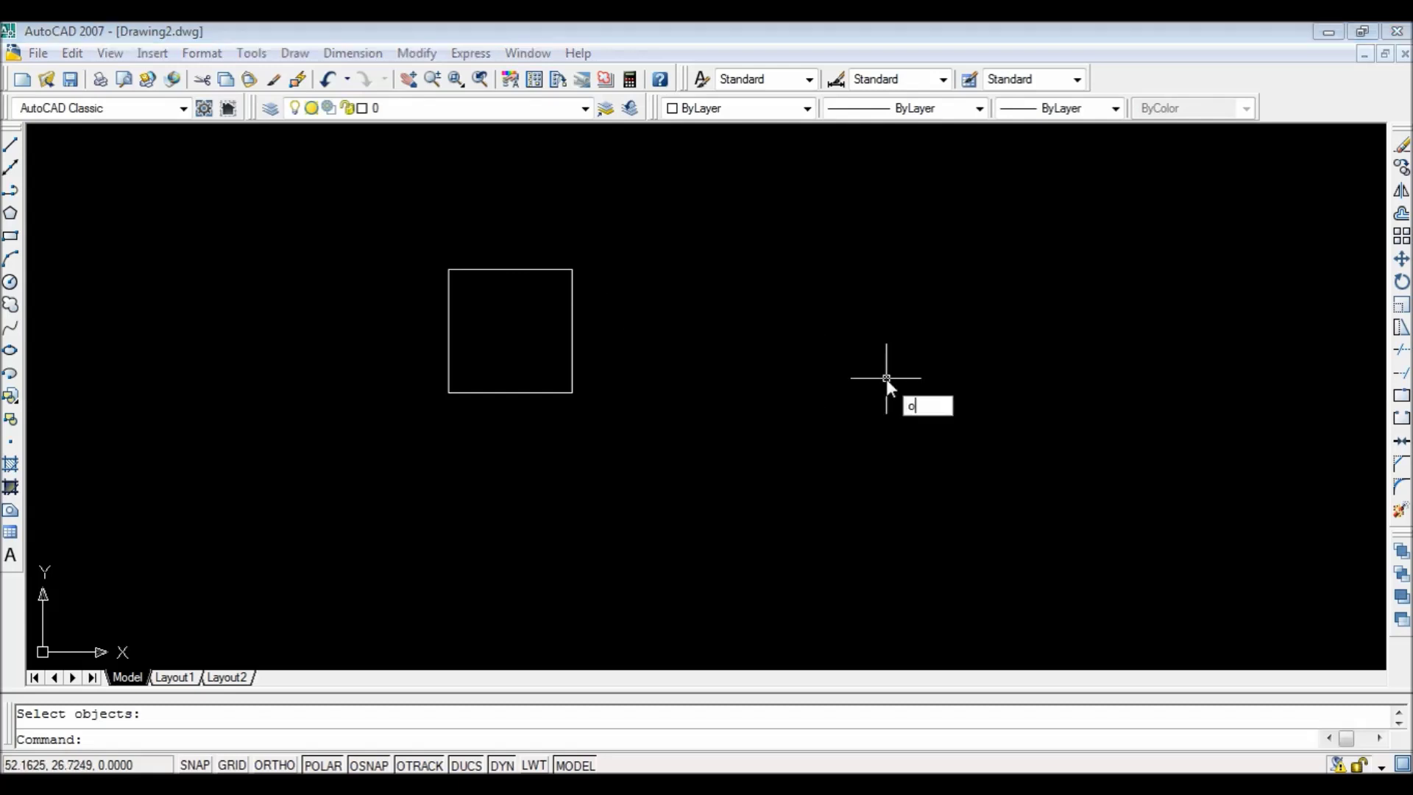
{"action": "type", "text": "ffset"}
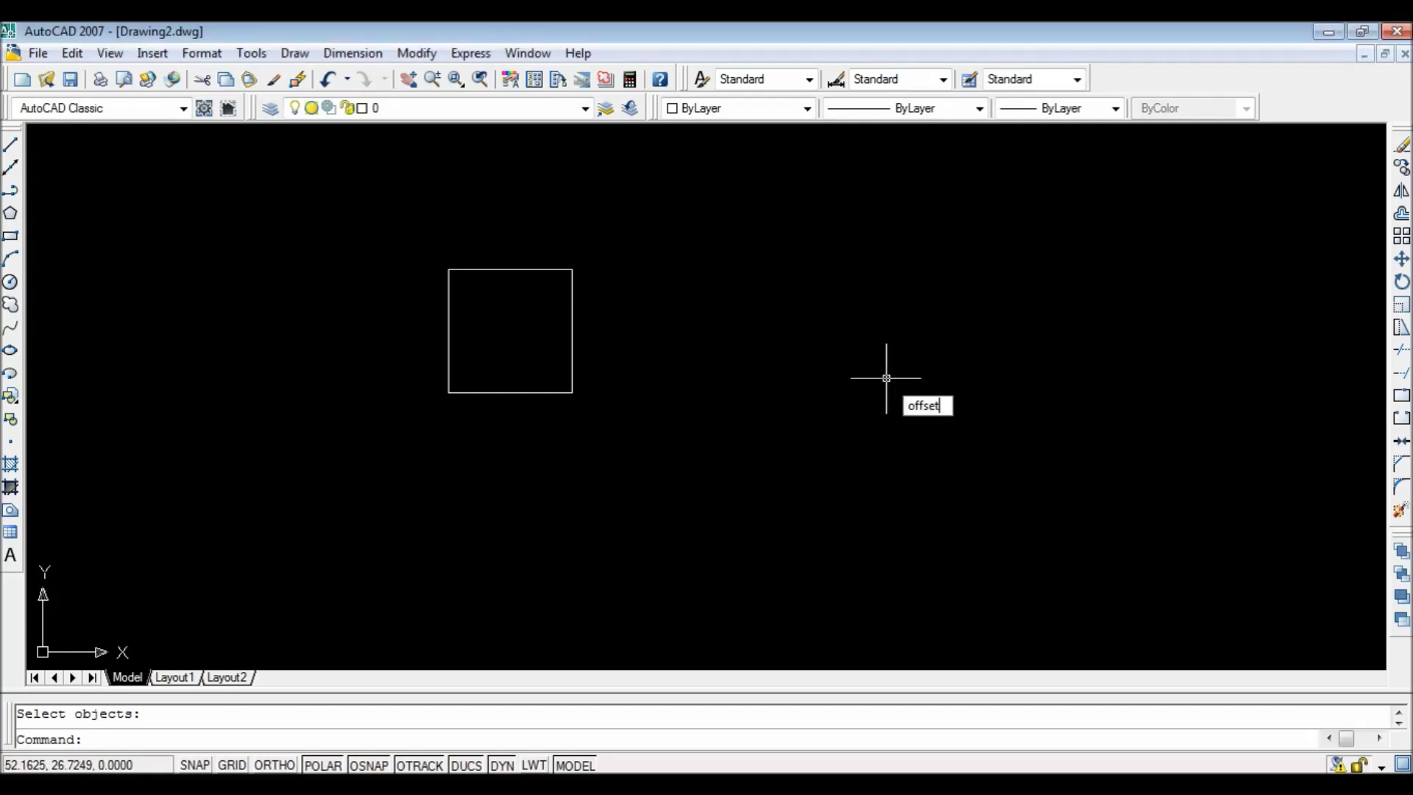
{"action": "key", "text": "Return"}
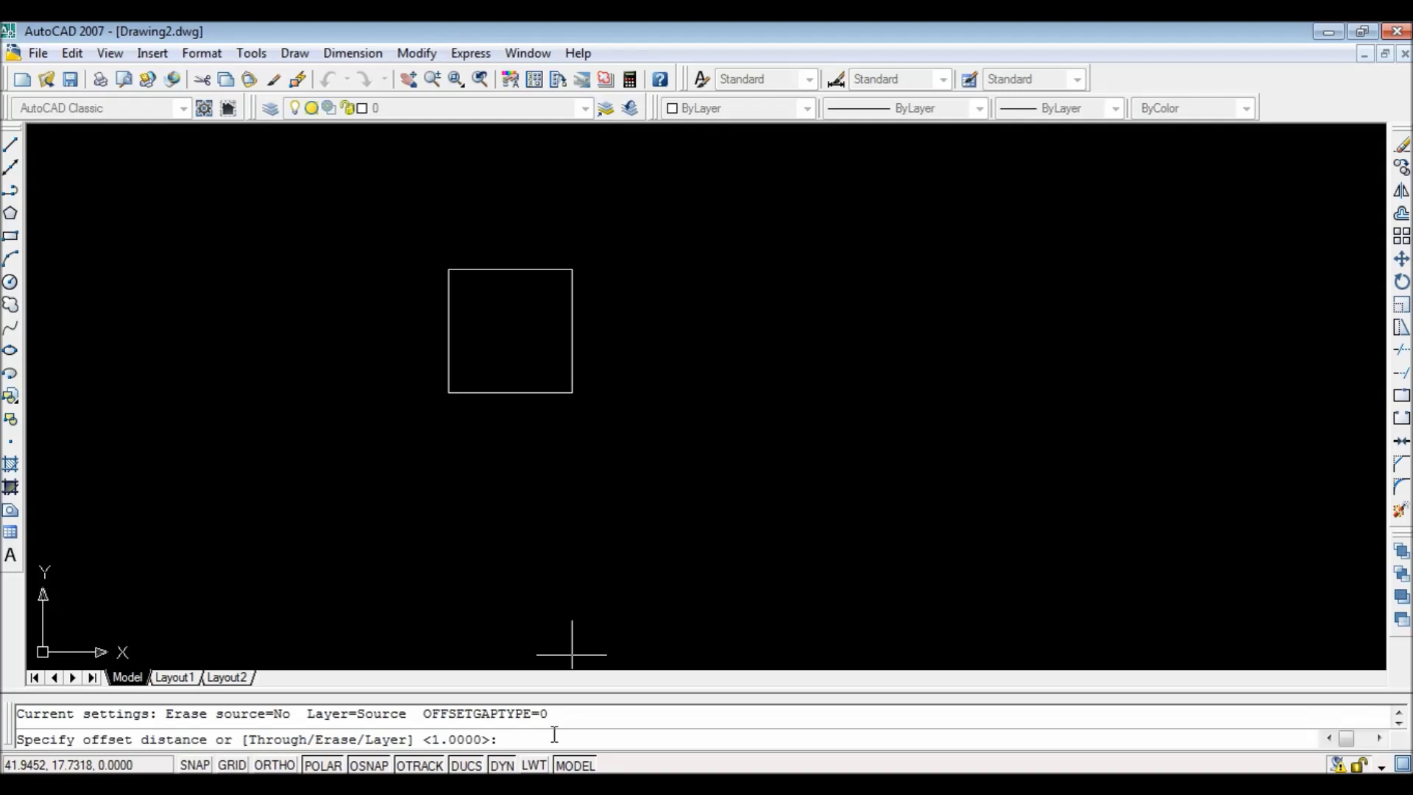
{"action": "type", "text": "1"}
{"action": "key", "text": "Return"}
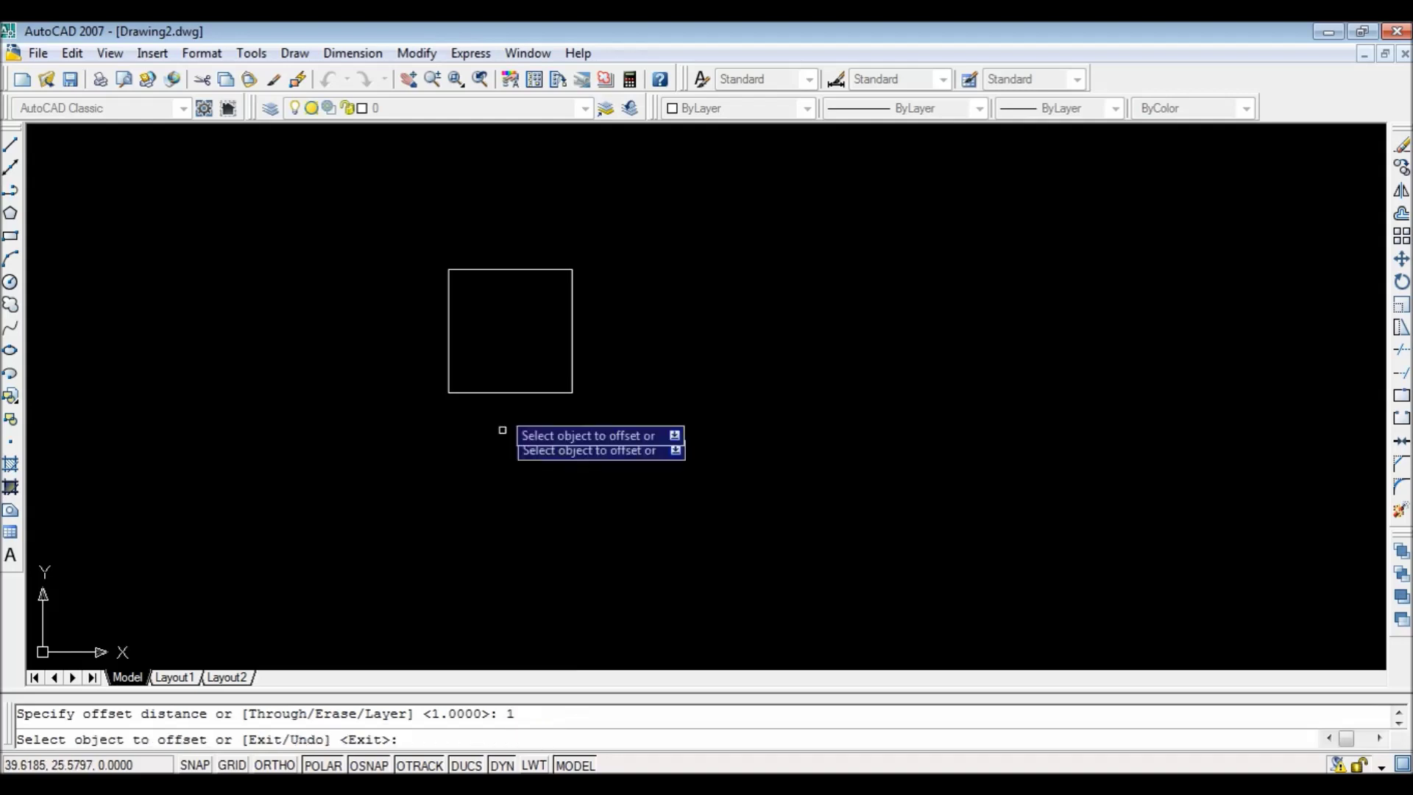
{"action": "left_click", "coordinate": [447, 317]}
{"action": "left_click", "coordinate": [469, 319]}
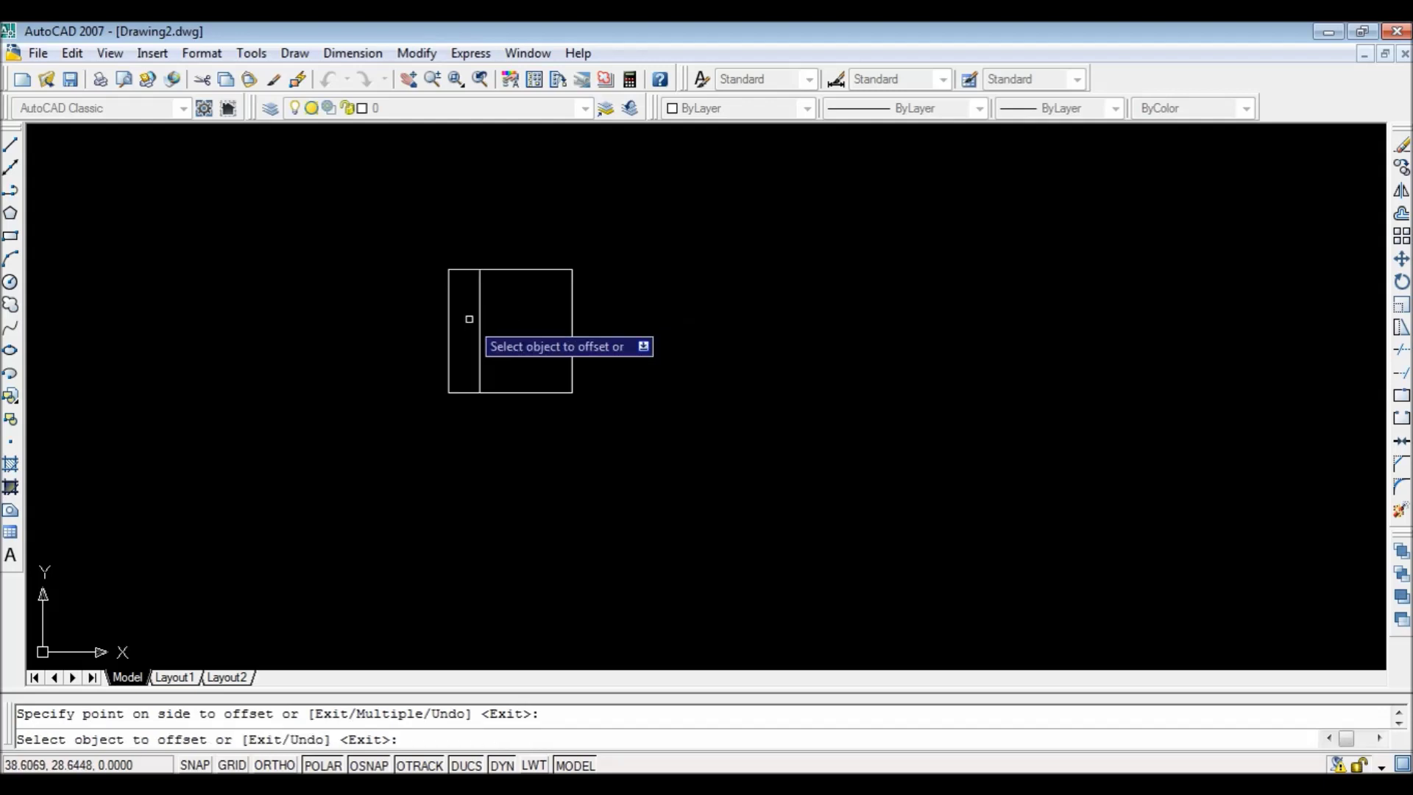
{"action": "left_click", "coordinate": [572, 329]}
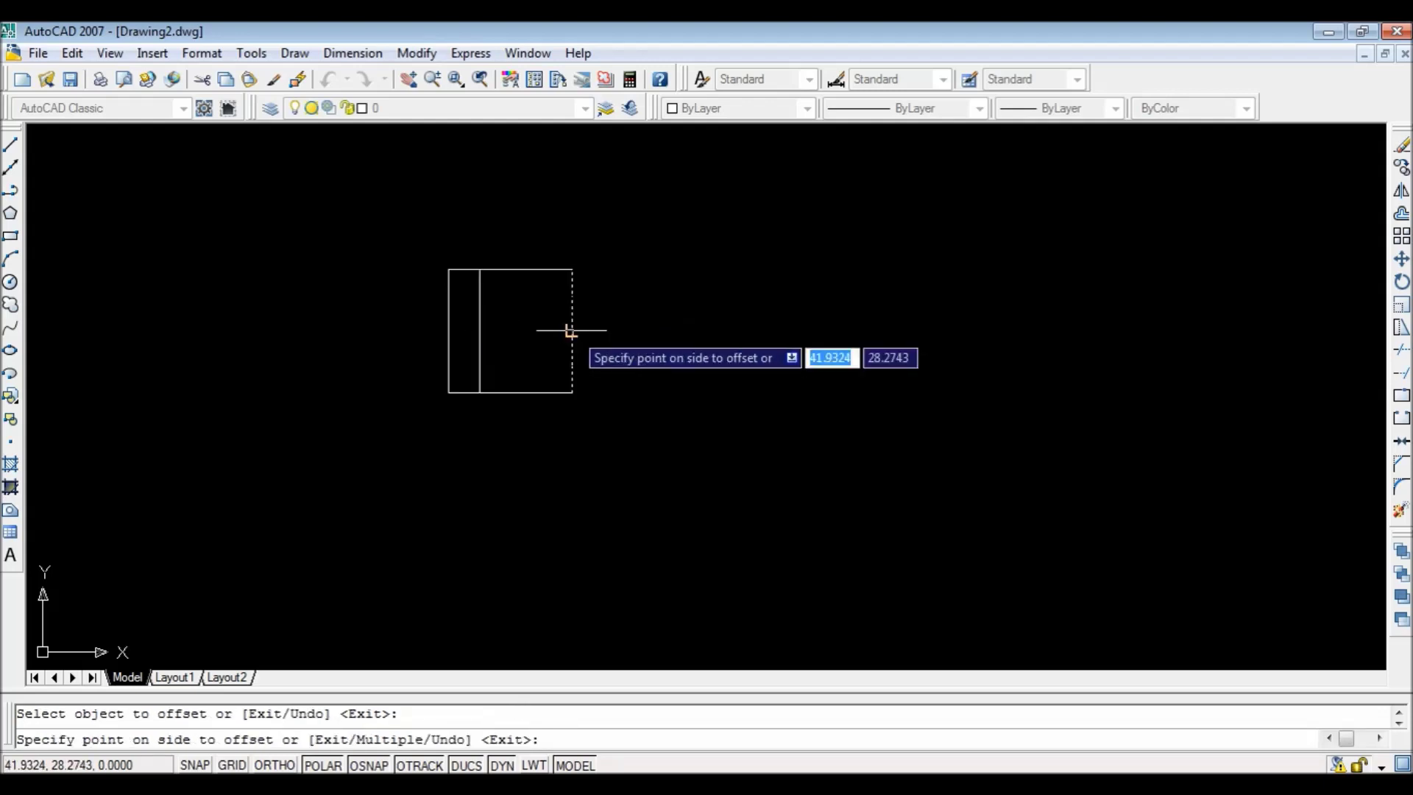
{"action": "left_click", "coordinate": [541, 327]}
{"action": "left_click", "coordinate": [516, 270]}
{"action": "left_click", "coordinate": [540, 301]}
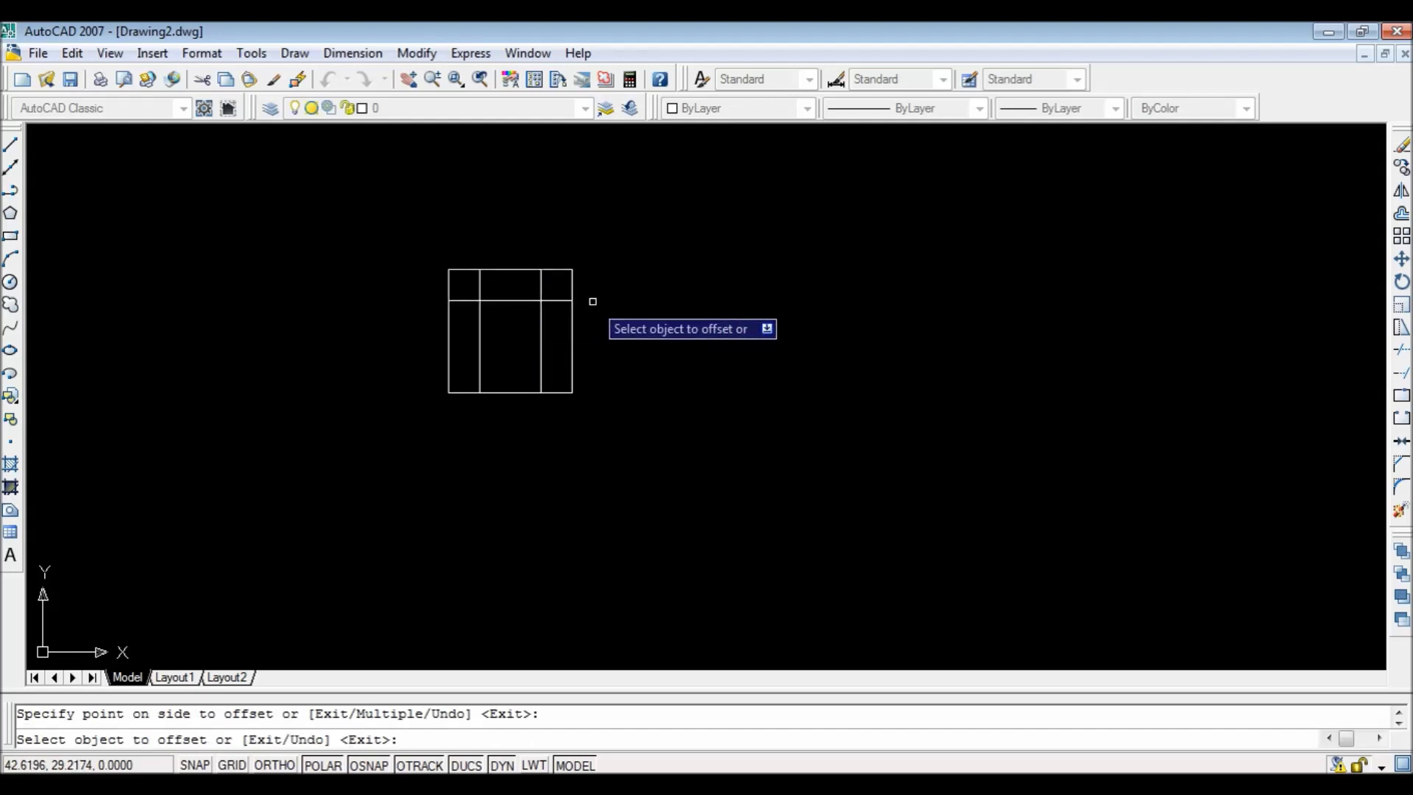
{"action": "key", "text": "Return"}
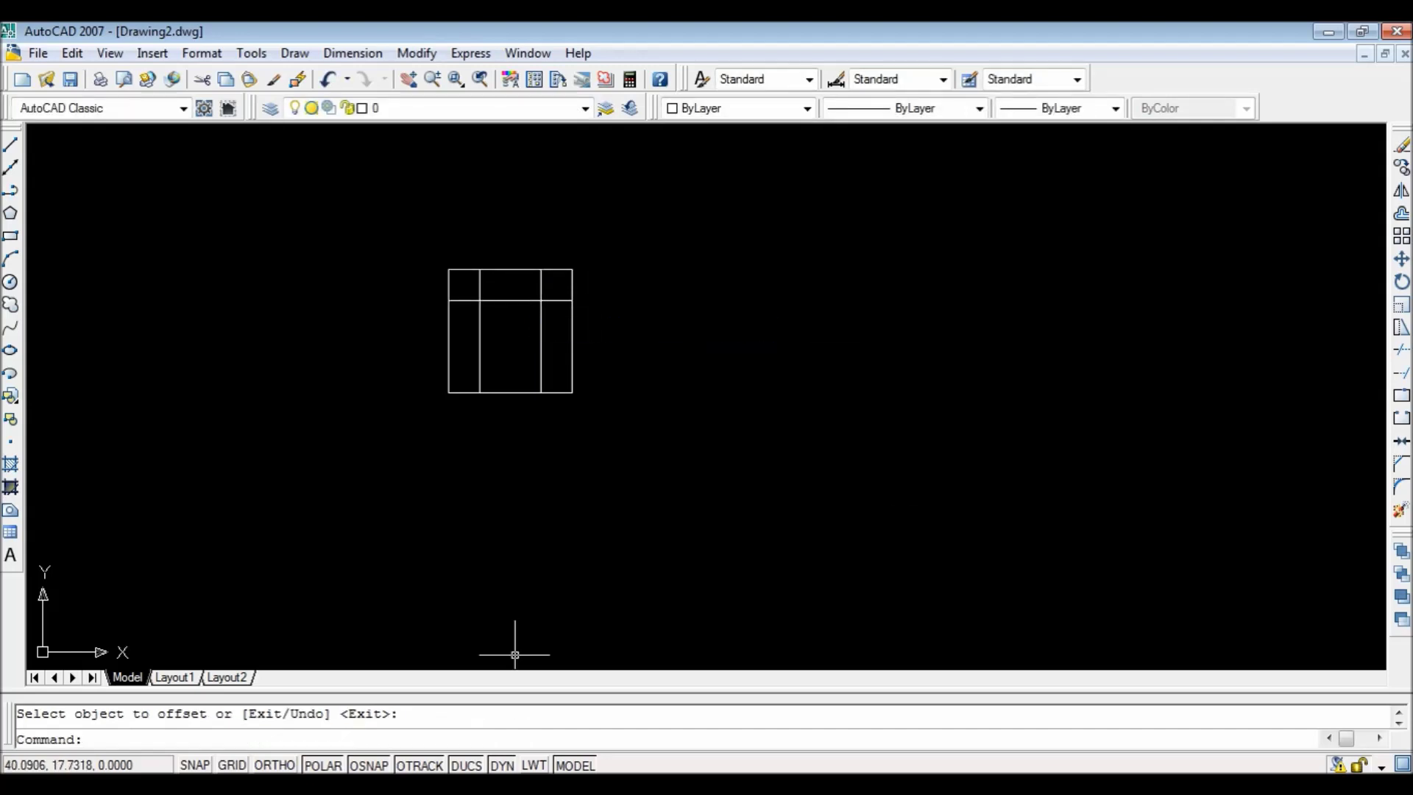
Trim the offset lines and the middle of the square's top edge to leave a rectangular notch in the top.
{"action": "type", "text": "trim"}
{"action": "key", "text": "Return"}
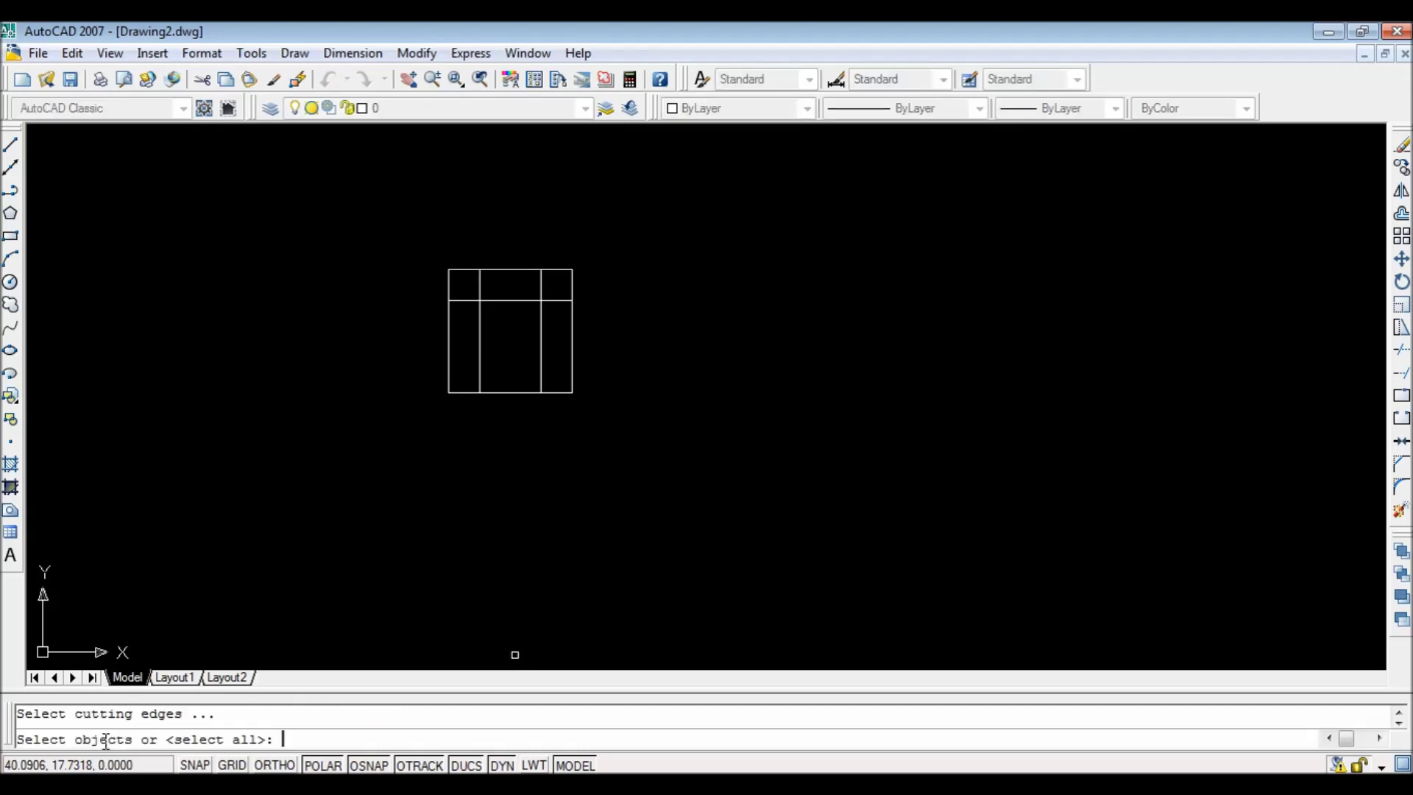
{"action": "left_click", "coordinate": [382, 221]}
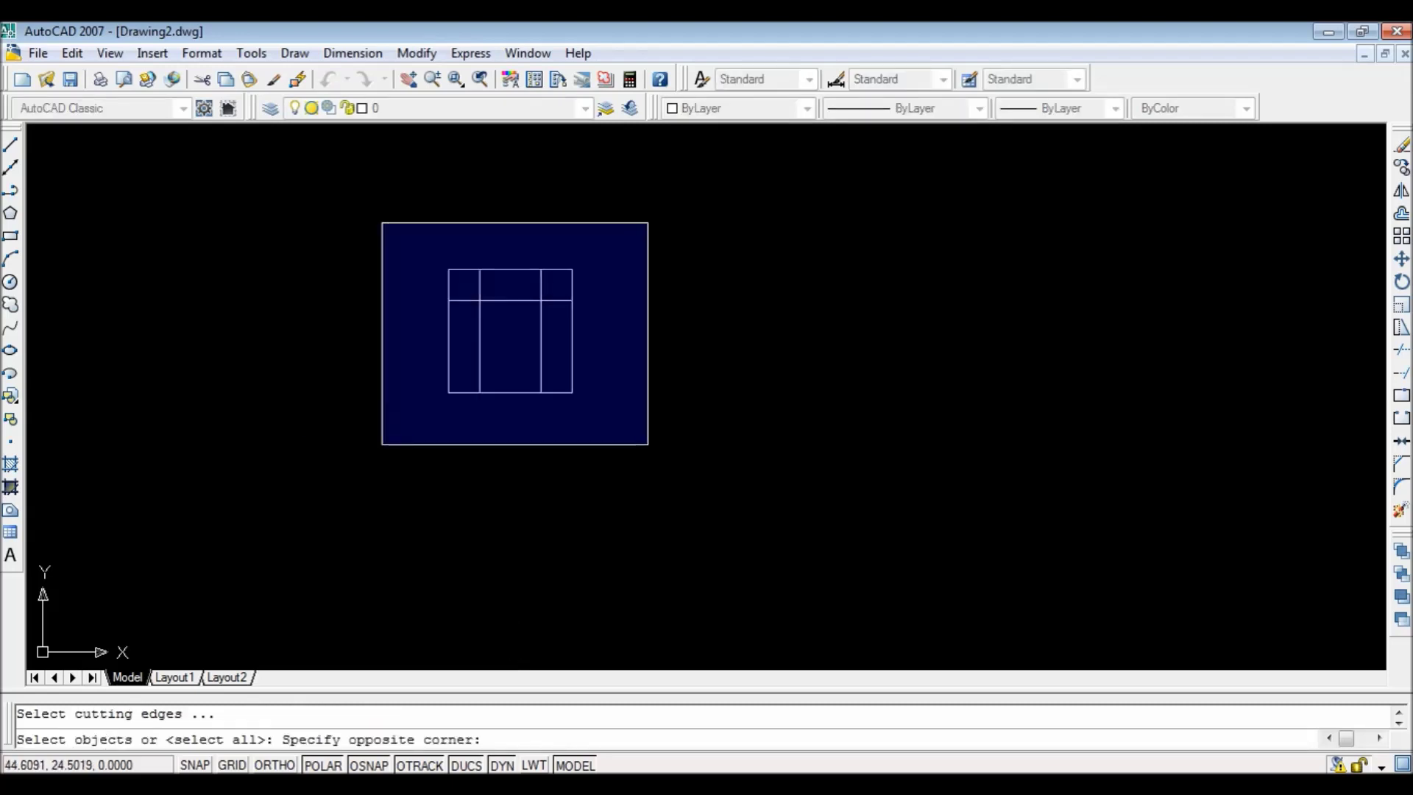
{"action": "left_click", "coordinate": [650, 446]}
{"action": "key", "text": "Return"}
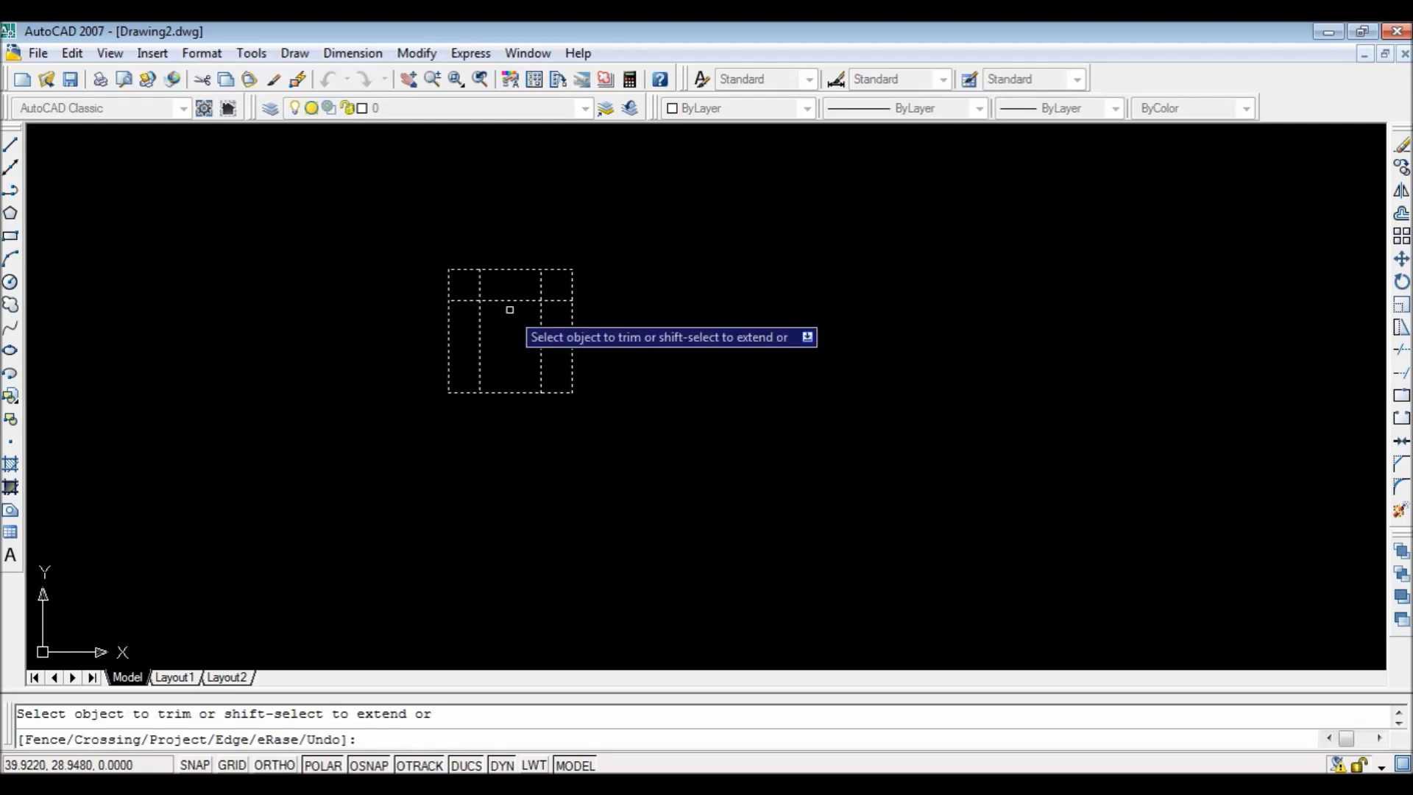
{"action": "left_click", "coordinate": [461, 300]}
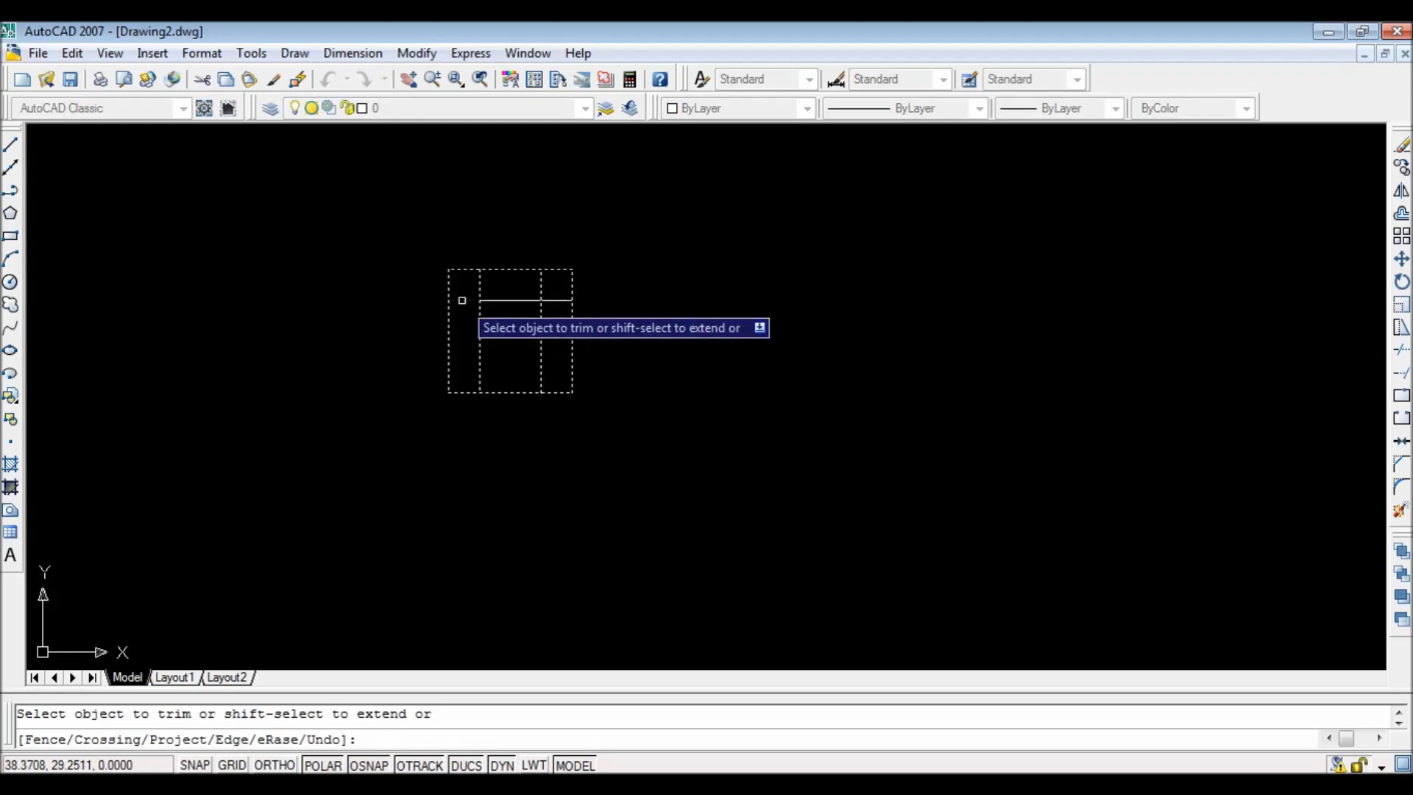
{"action": "left_click", "coordinate": [482, 332]}
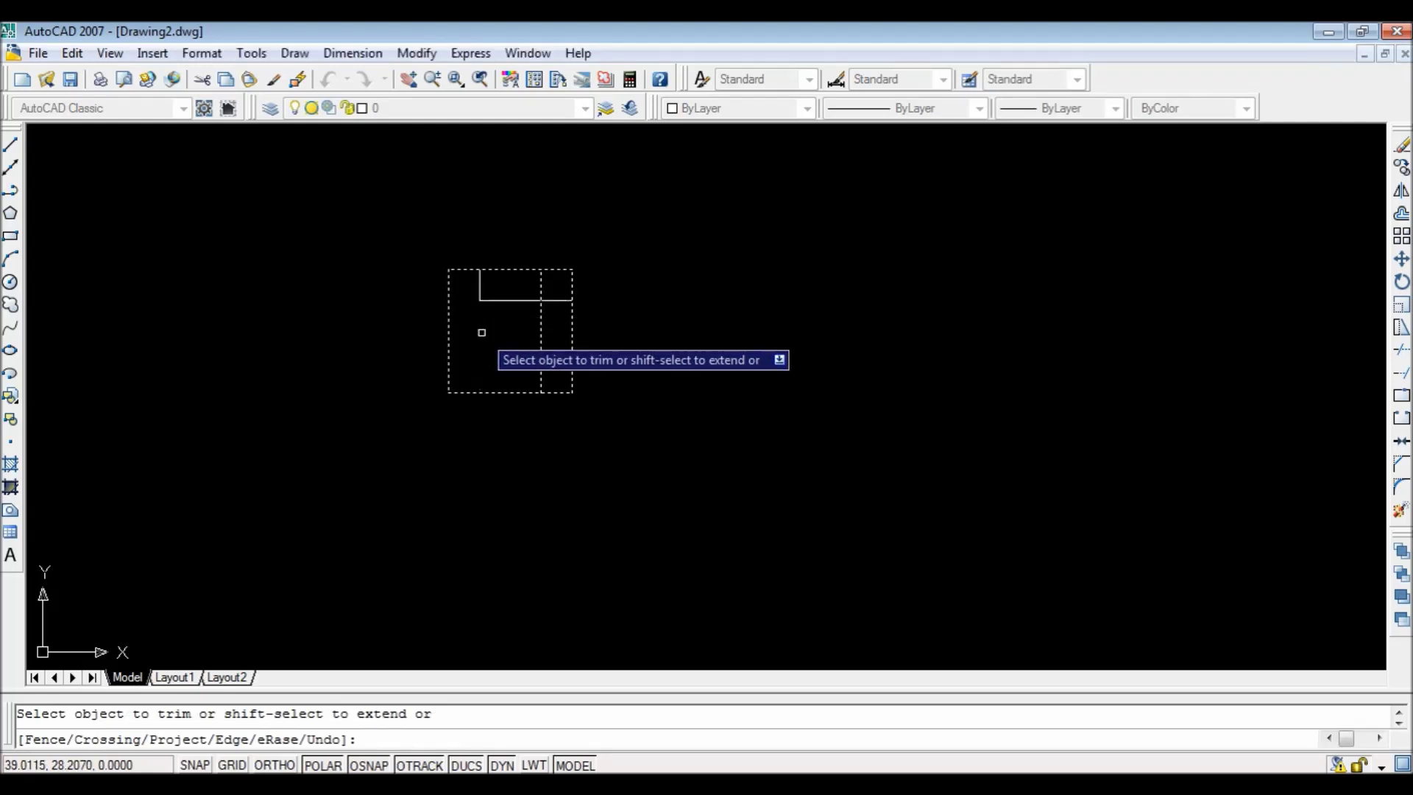
{"action": "left_click", "coordinate": [540, 318]}
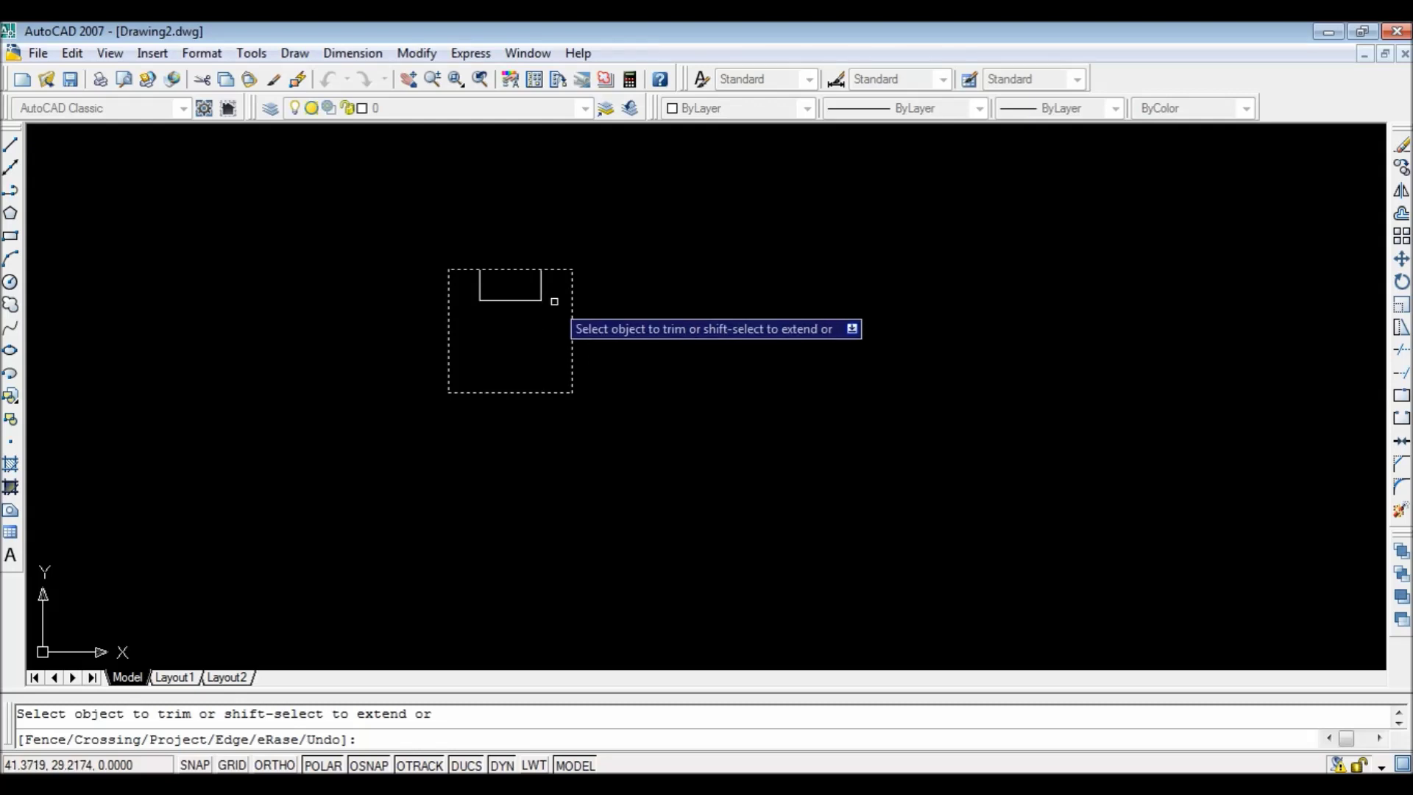
{"action": "left_click", "coordinate": [518, 272]}
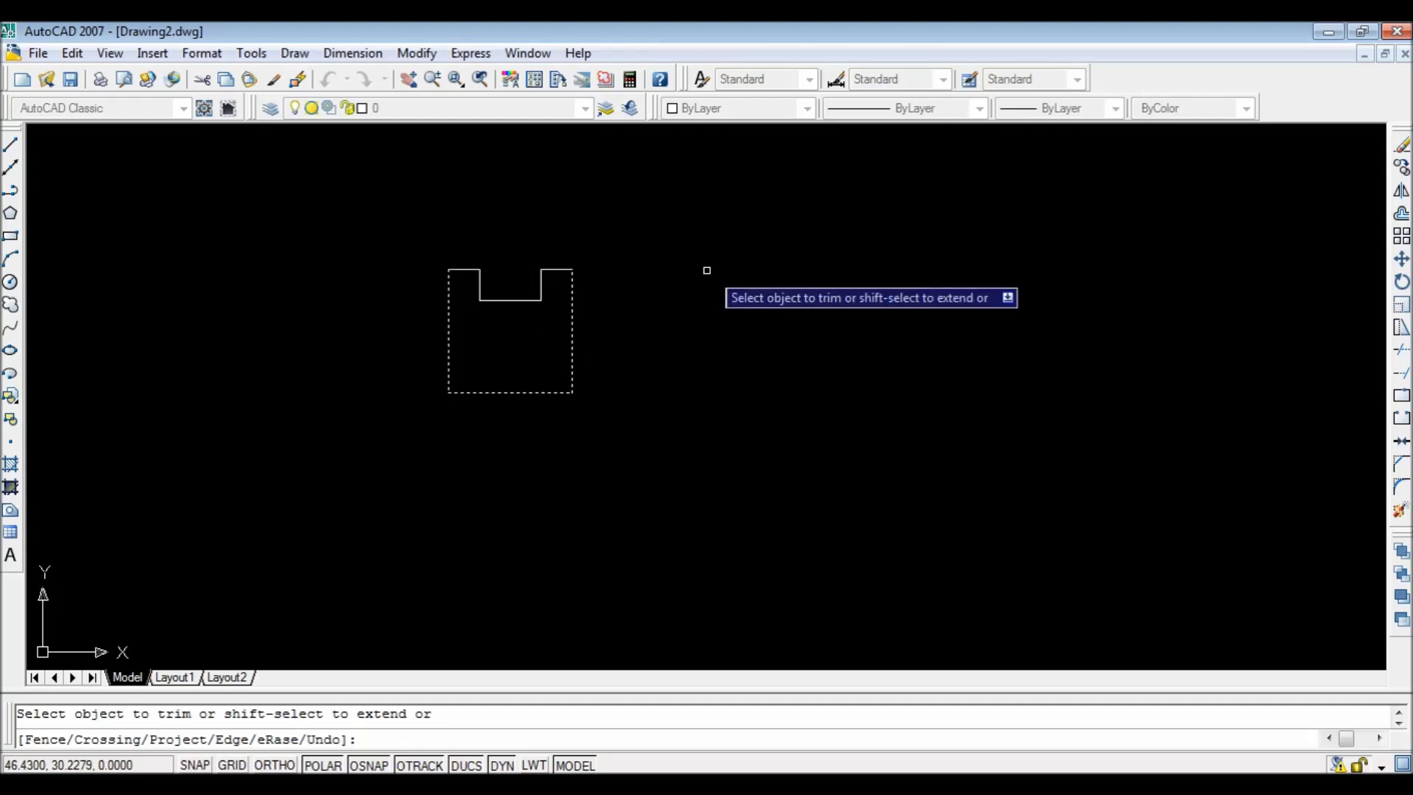
{"action": "key", "text": "Return"}
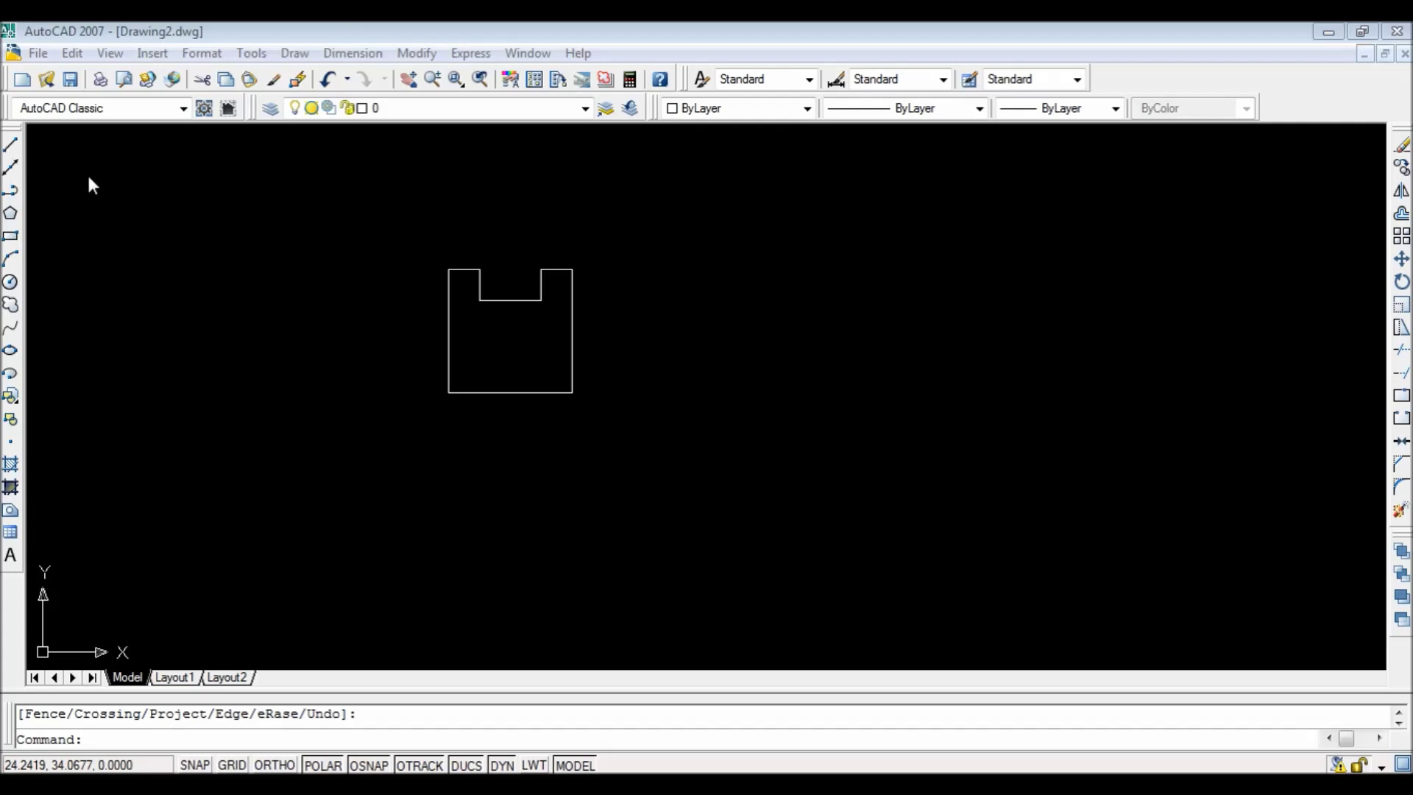
Draw a vertical line 5 units long at 90° upward from the midpoint of the notch's bottom edge.
{"action": "left_click", "coordinate": [347, 738]}
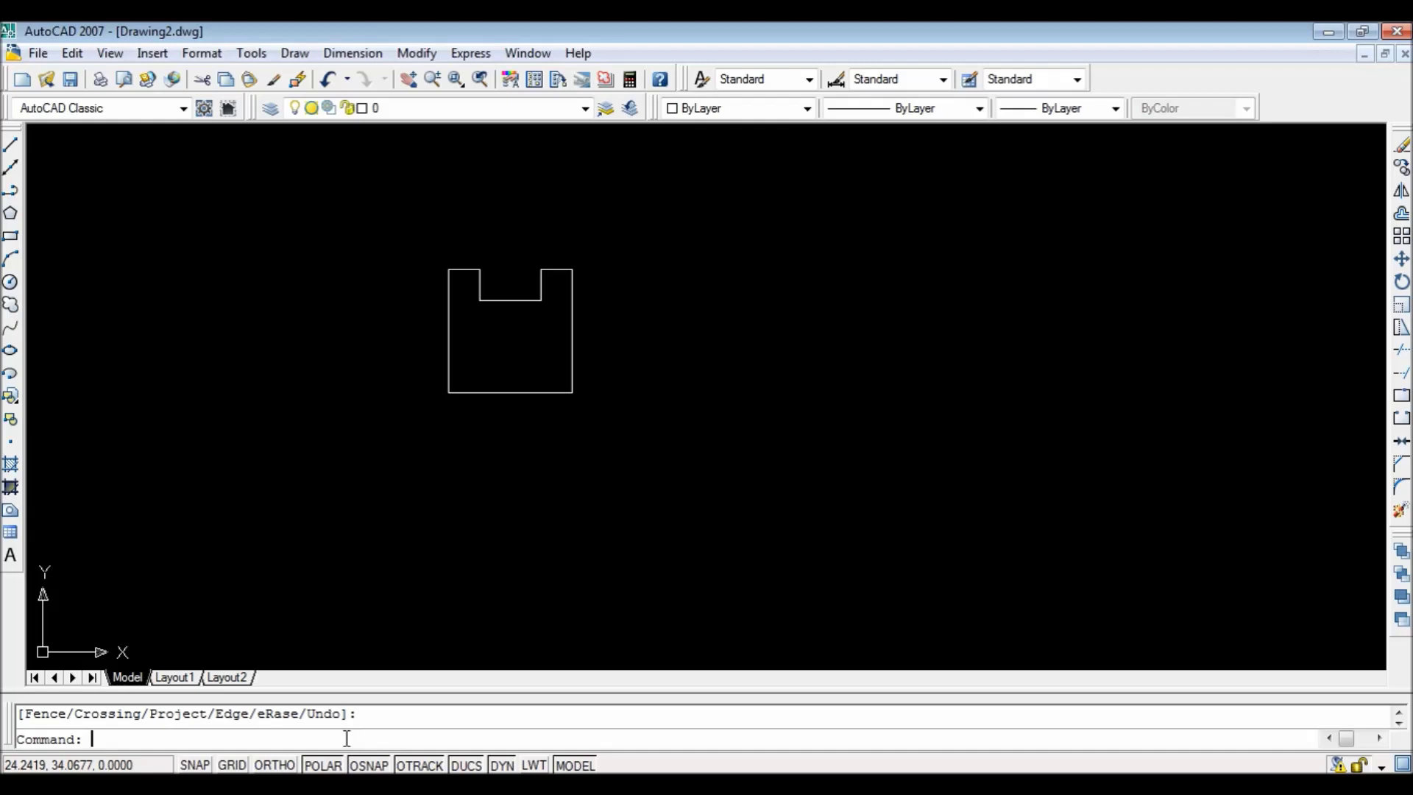
{"action": "left_click", "coordinate": [11, 144]}
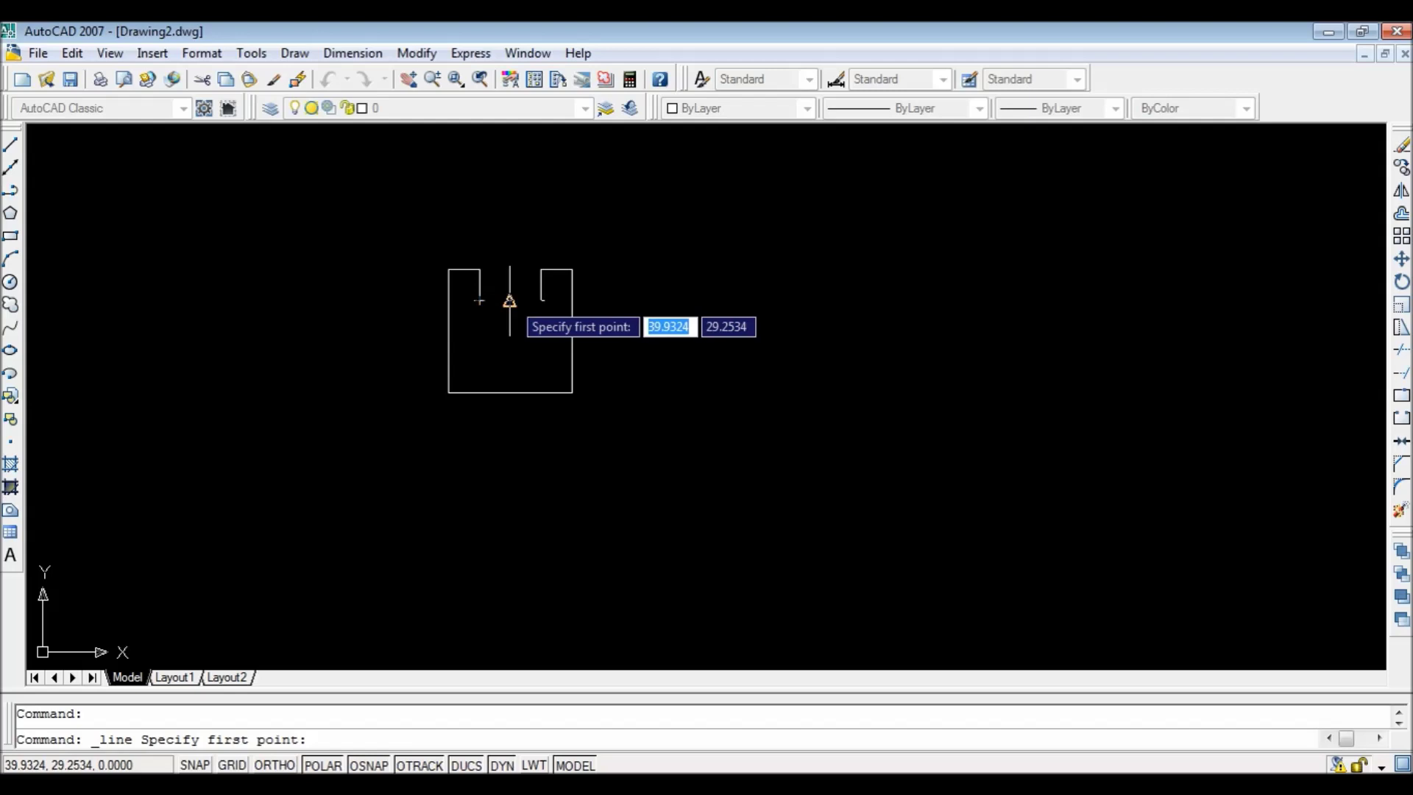
{"action": "left_click", "coordinate": [510, 300]}
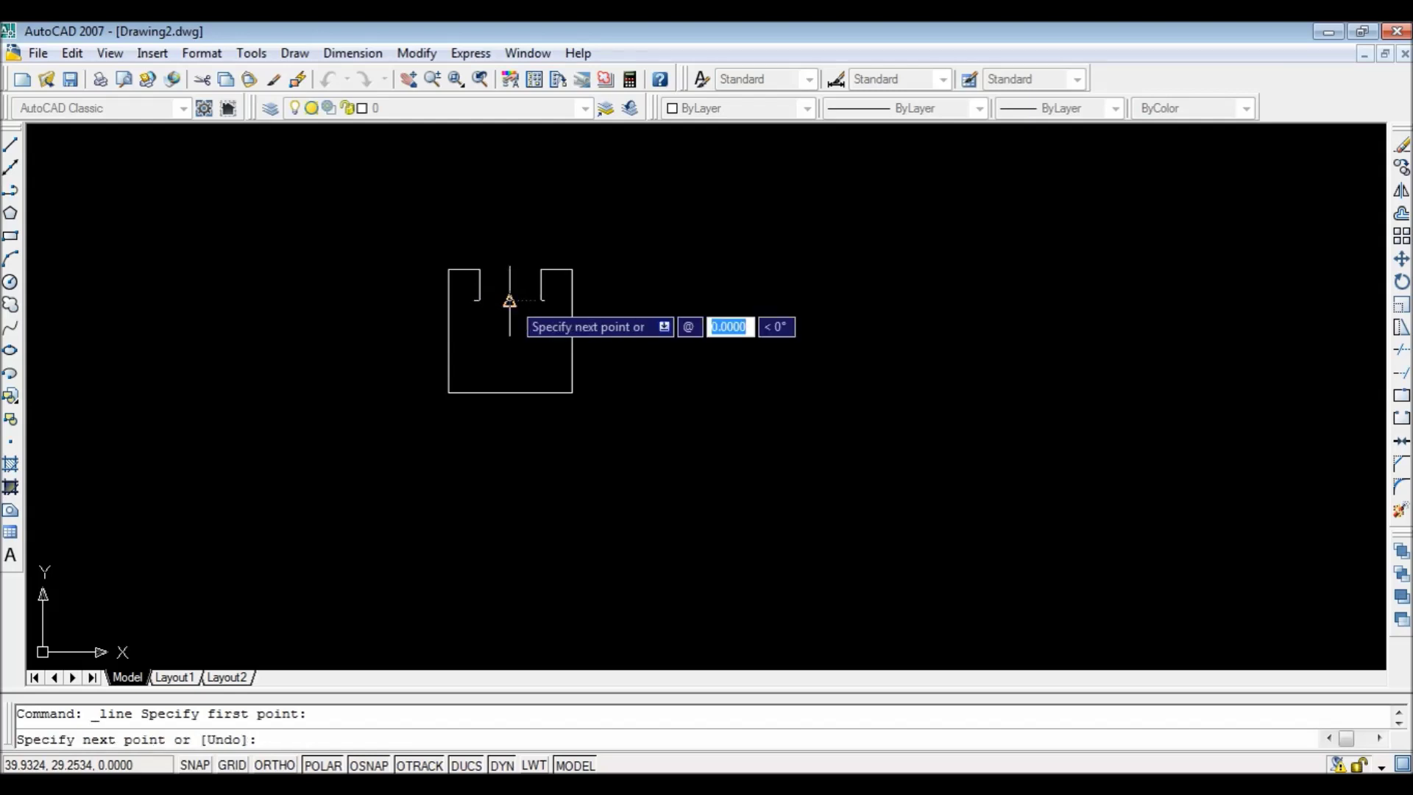
{"action": "type", "text": "5"}
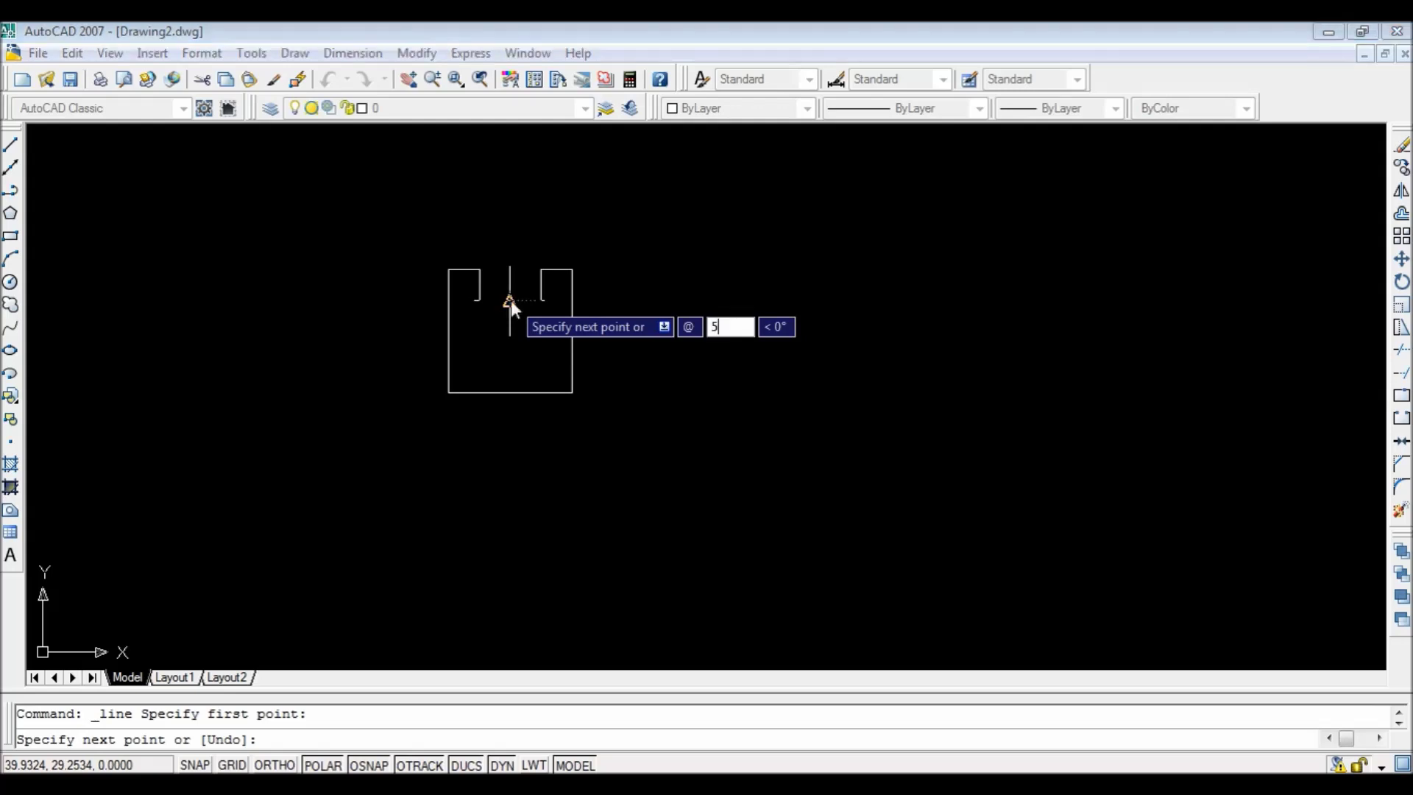
{"action": "key", "text": "Tab"}
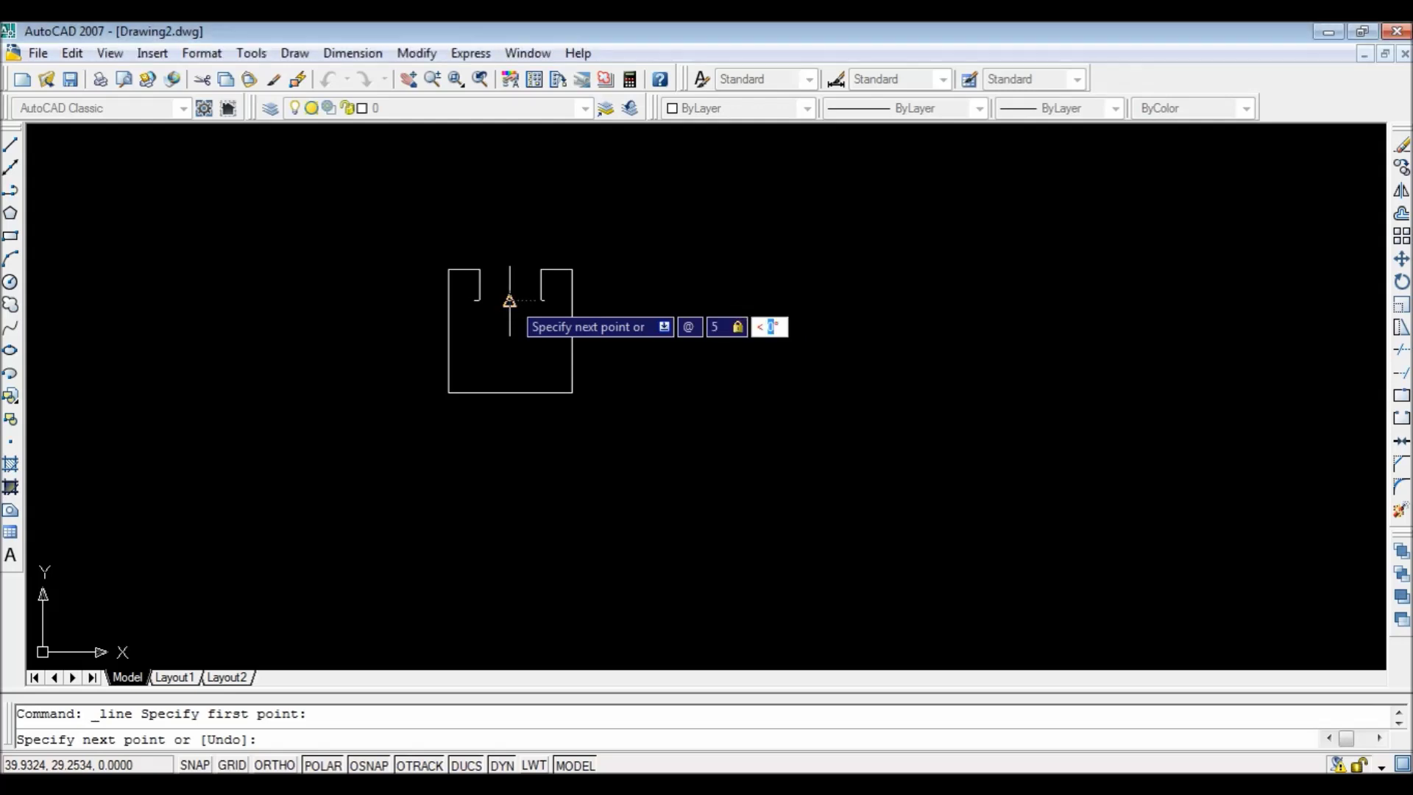
{"action": "type", "text": "90"}
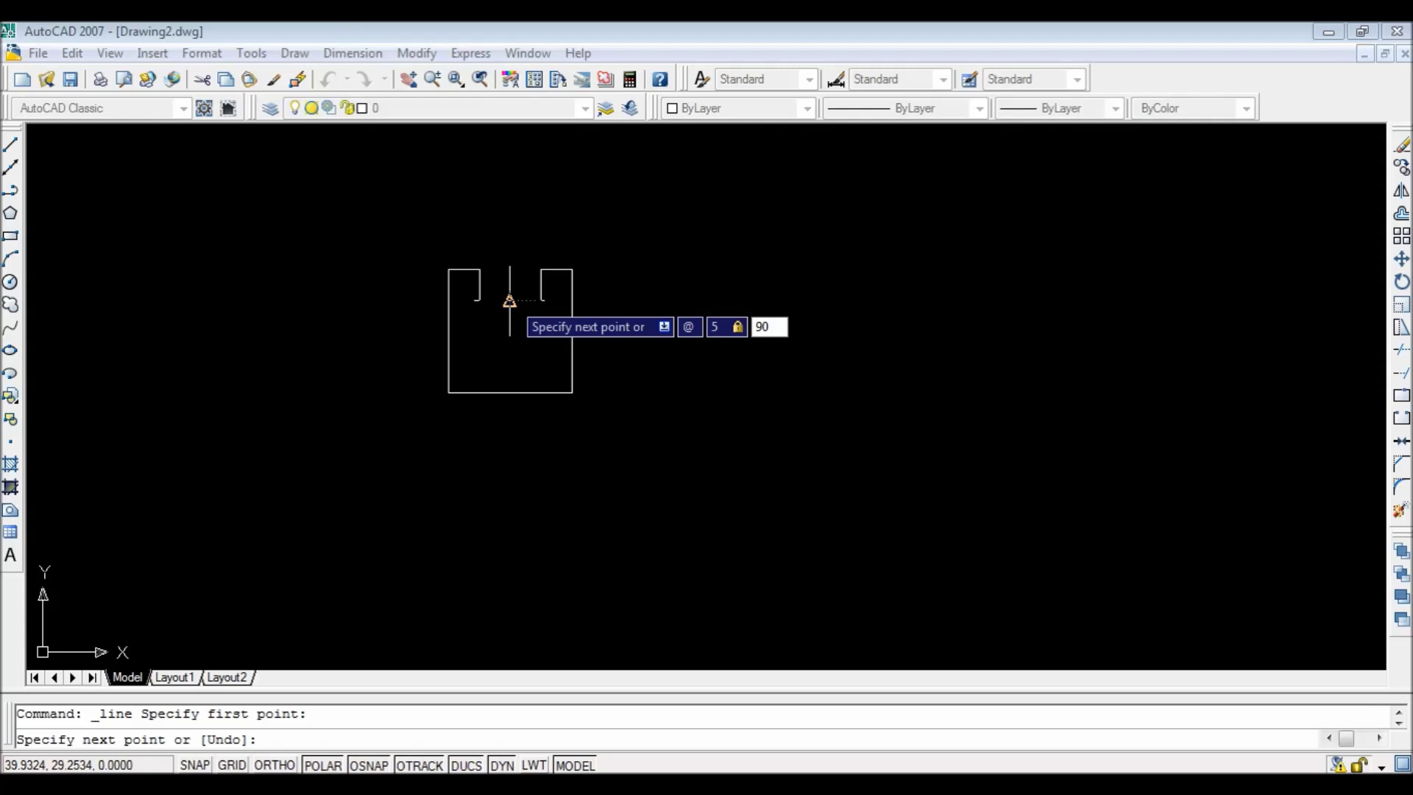
{"action": "key", "text": "Return"}
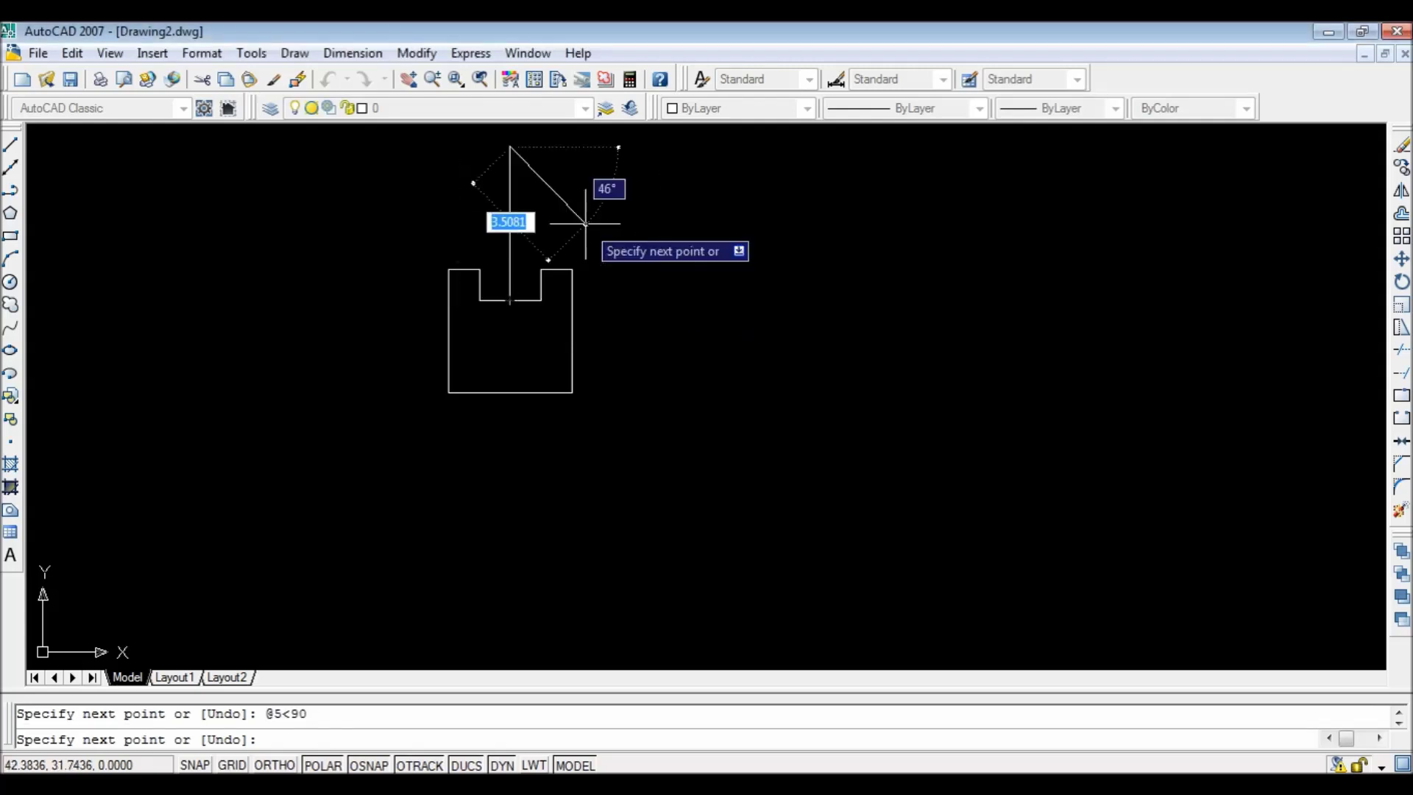
{"action": "key", "text": "Return"}
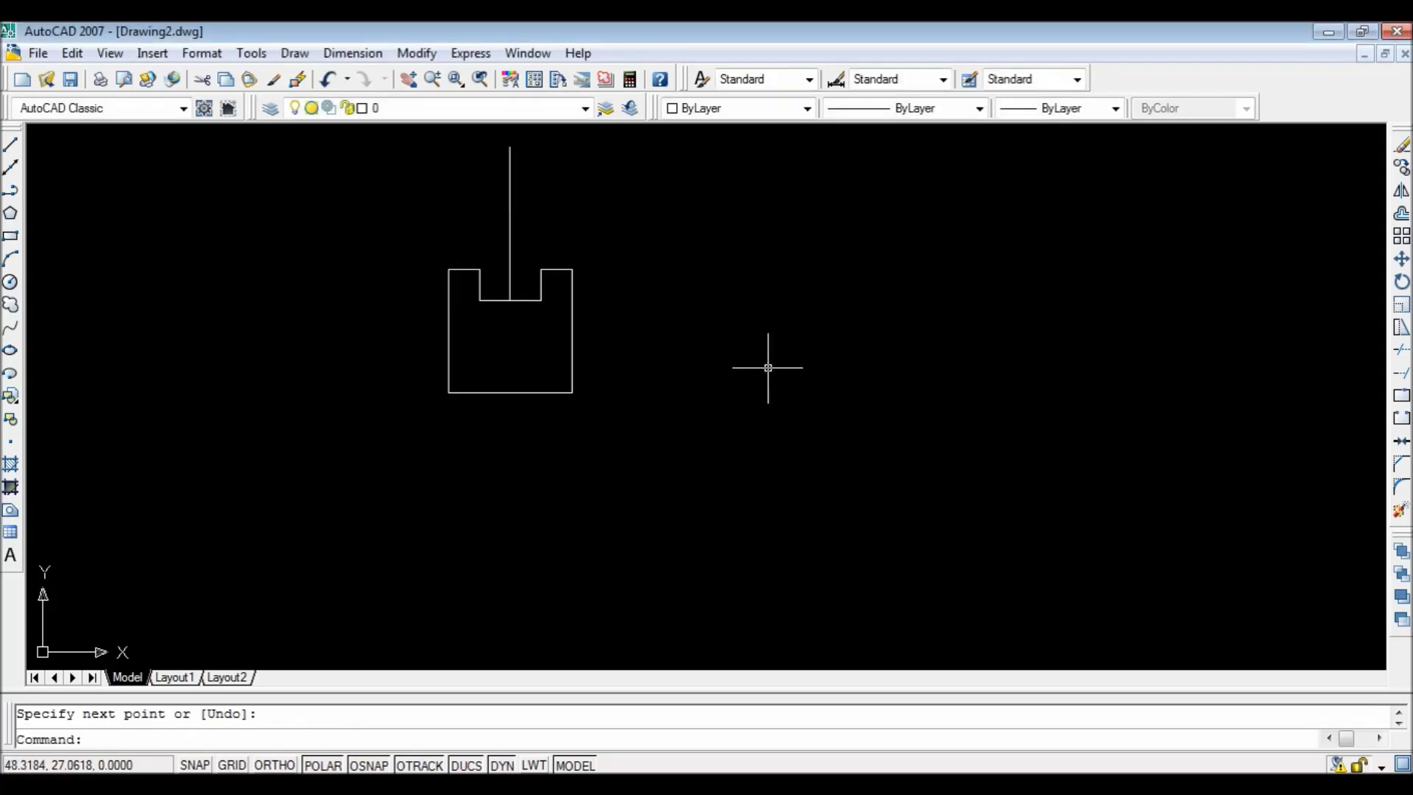
Create a polar array of the notched square with 8 items over 360°, centred on the upper end of the vertical line.
{"action": "left_click", "coordinate": [408, 79]}
{"action": "left_click_drag", "start_coordinate": [561, 186], "coordinate": [554, 262]}
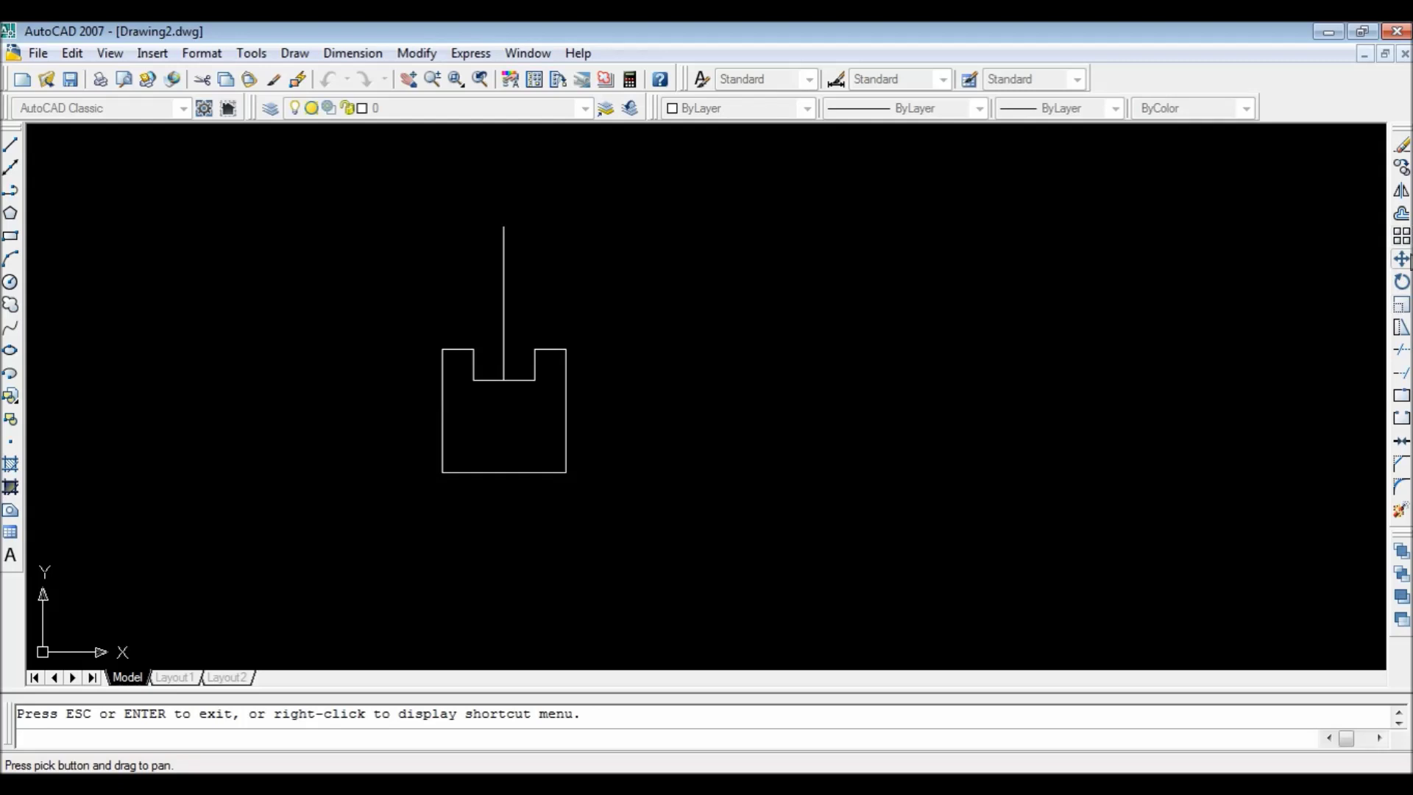
{"action": "key", "text": "Escape"}
{"action": "left_click", "coordinate": [1400, 237]}
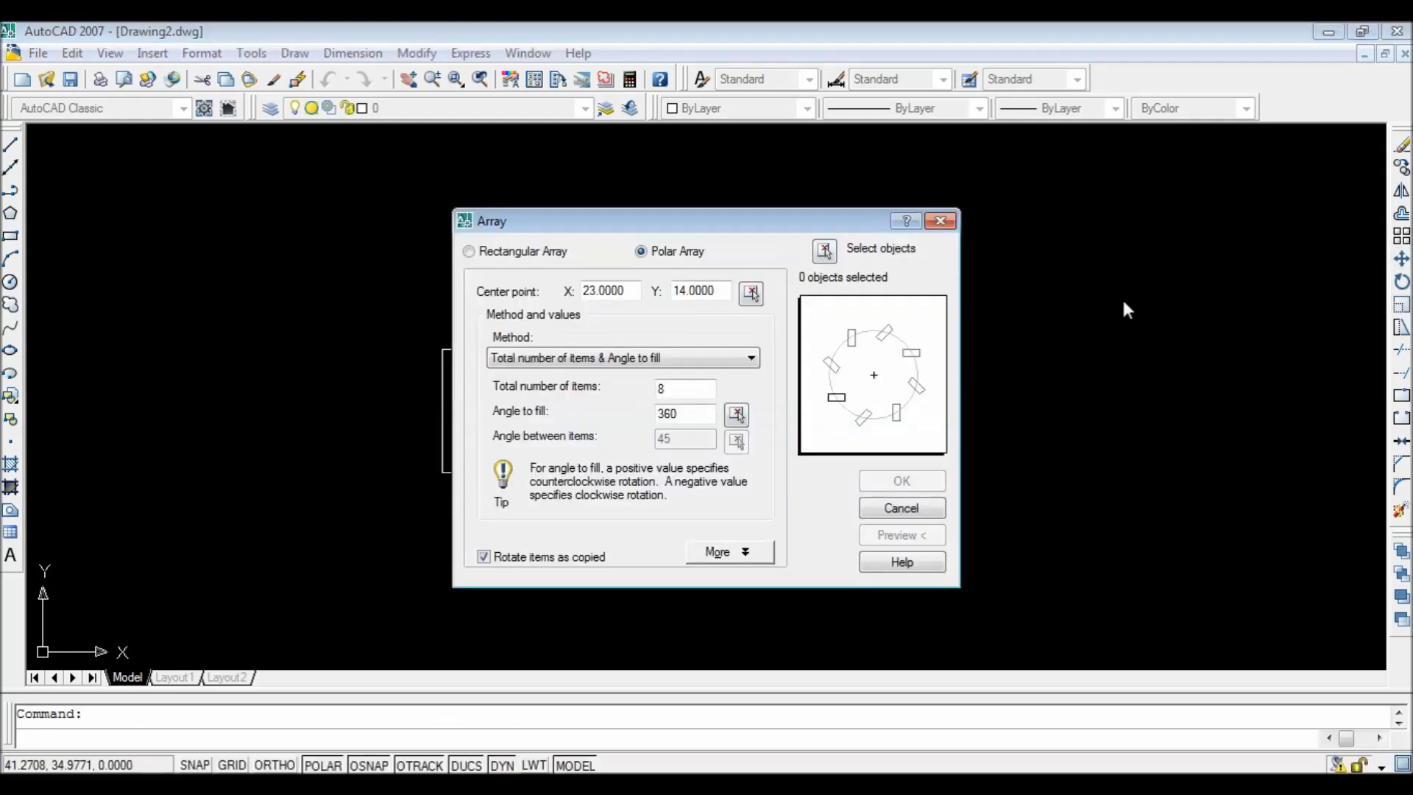
{"action": "left_click", "coordinate": [824, 251]}
{"action": "left_click", "coordinate": [411, 329]}
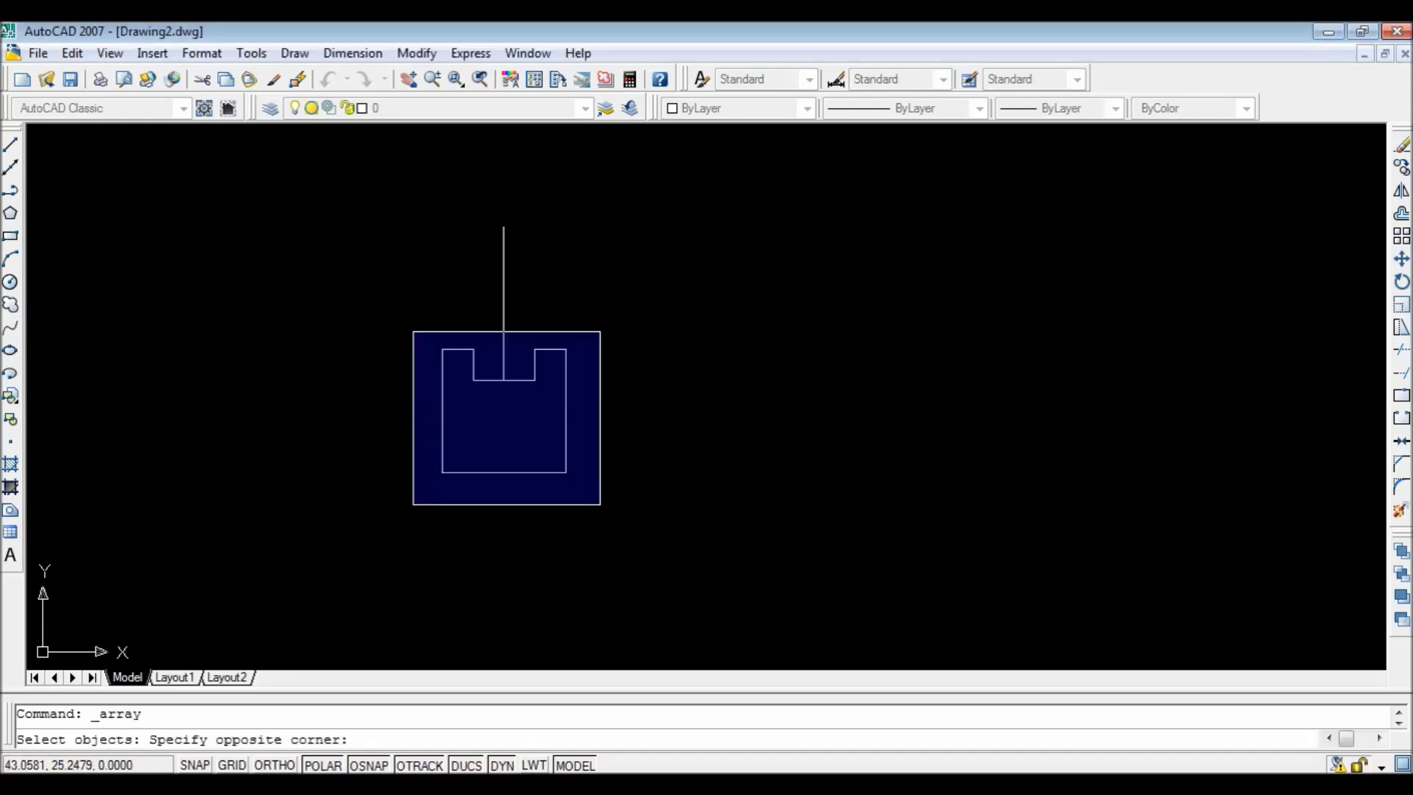
{"action": "left_click", "coordinate": [600, 503]}
{"action": "key", "text": "Return"}
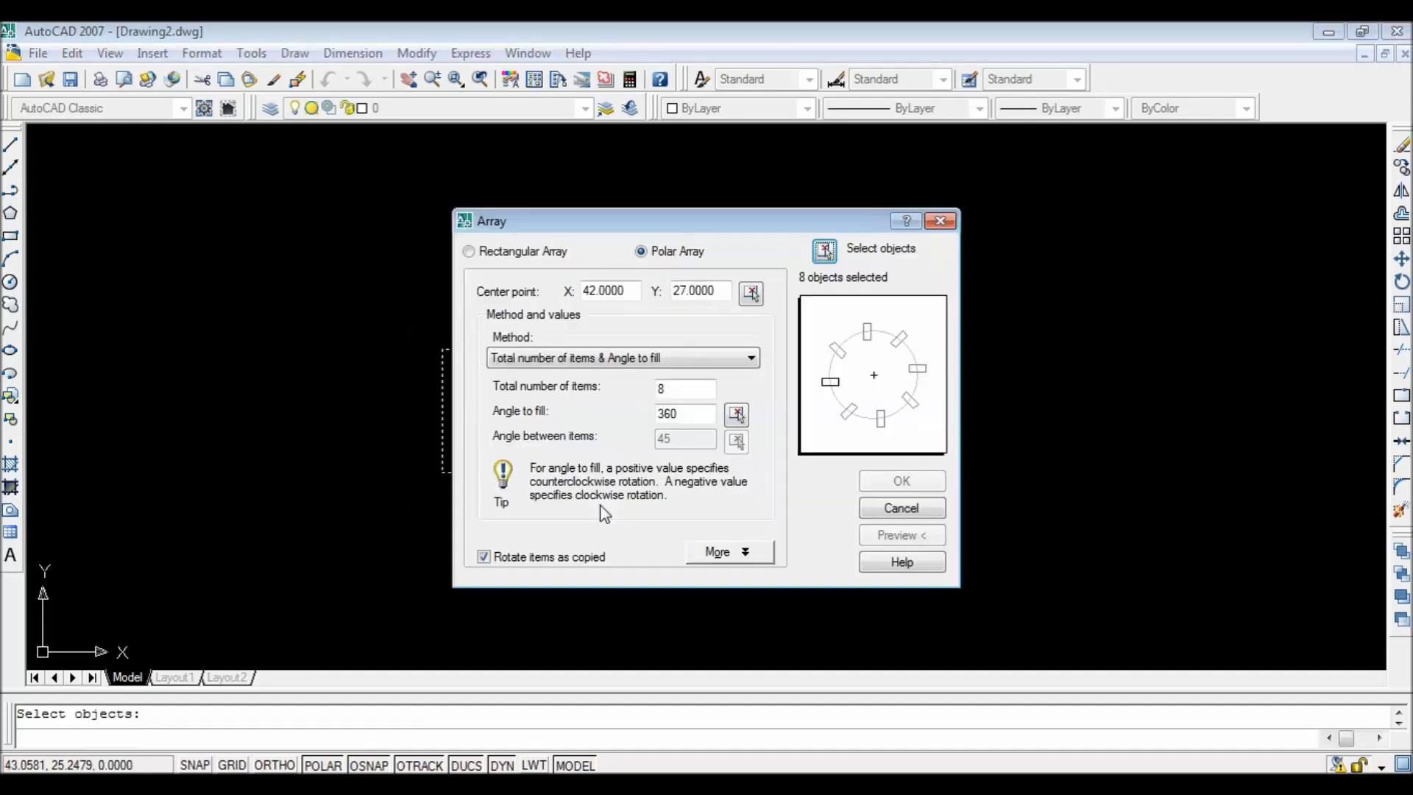
{"action": "left_click", "coordinate": [751, 295]}
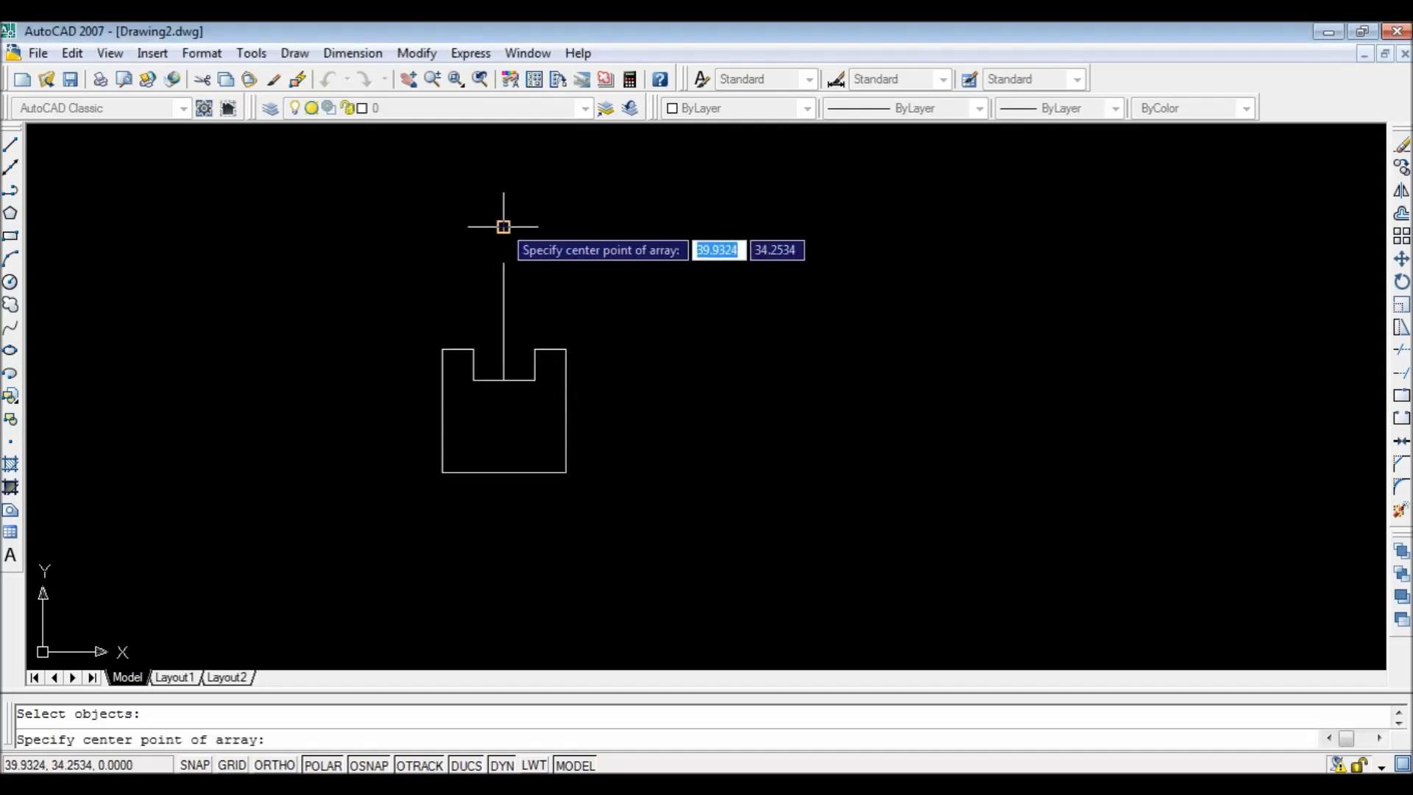
{"action": "left_click", "coordinate": [501, 224]}
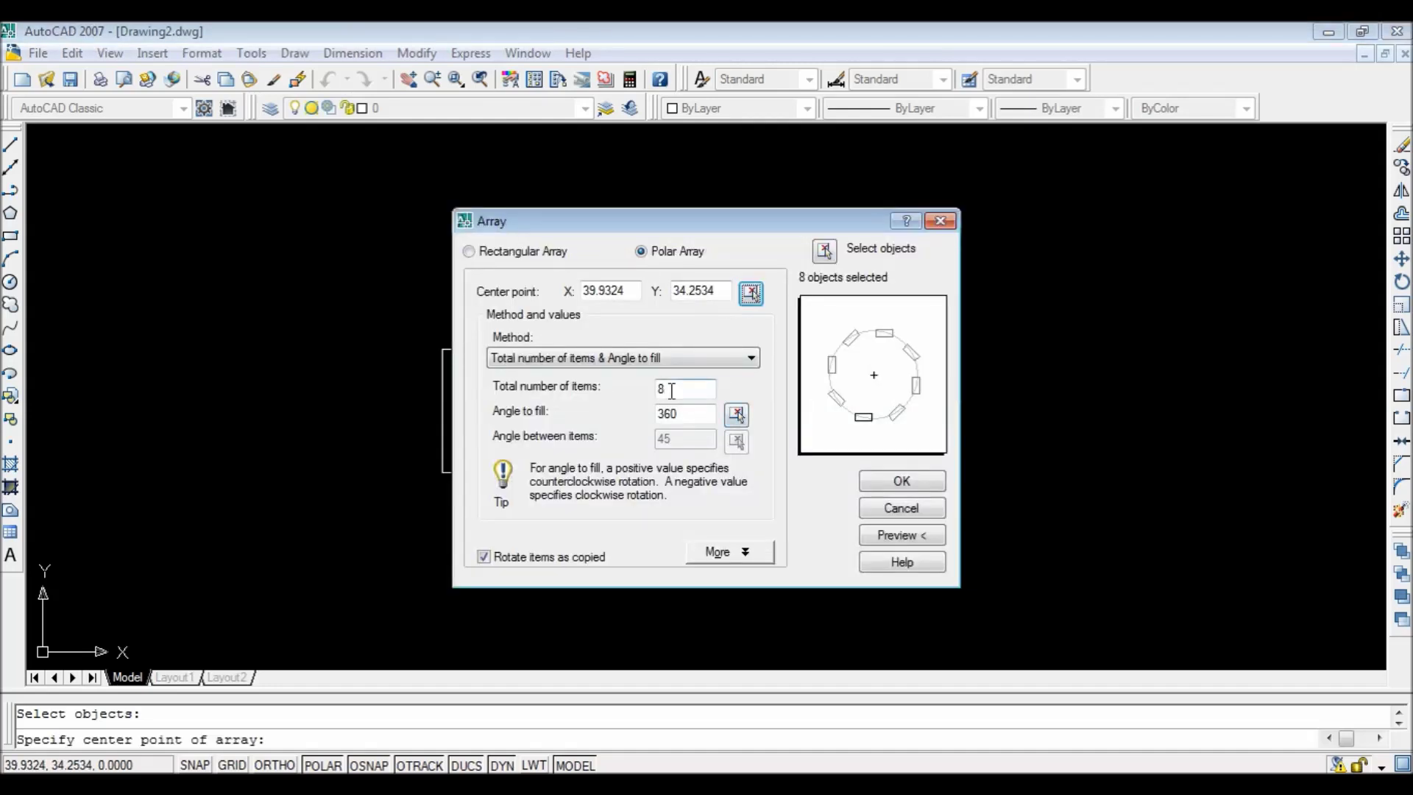
{"action": "left_click", "coordinate": [897, 486]}
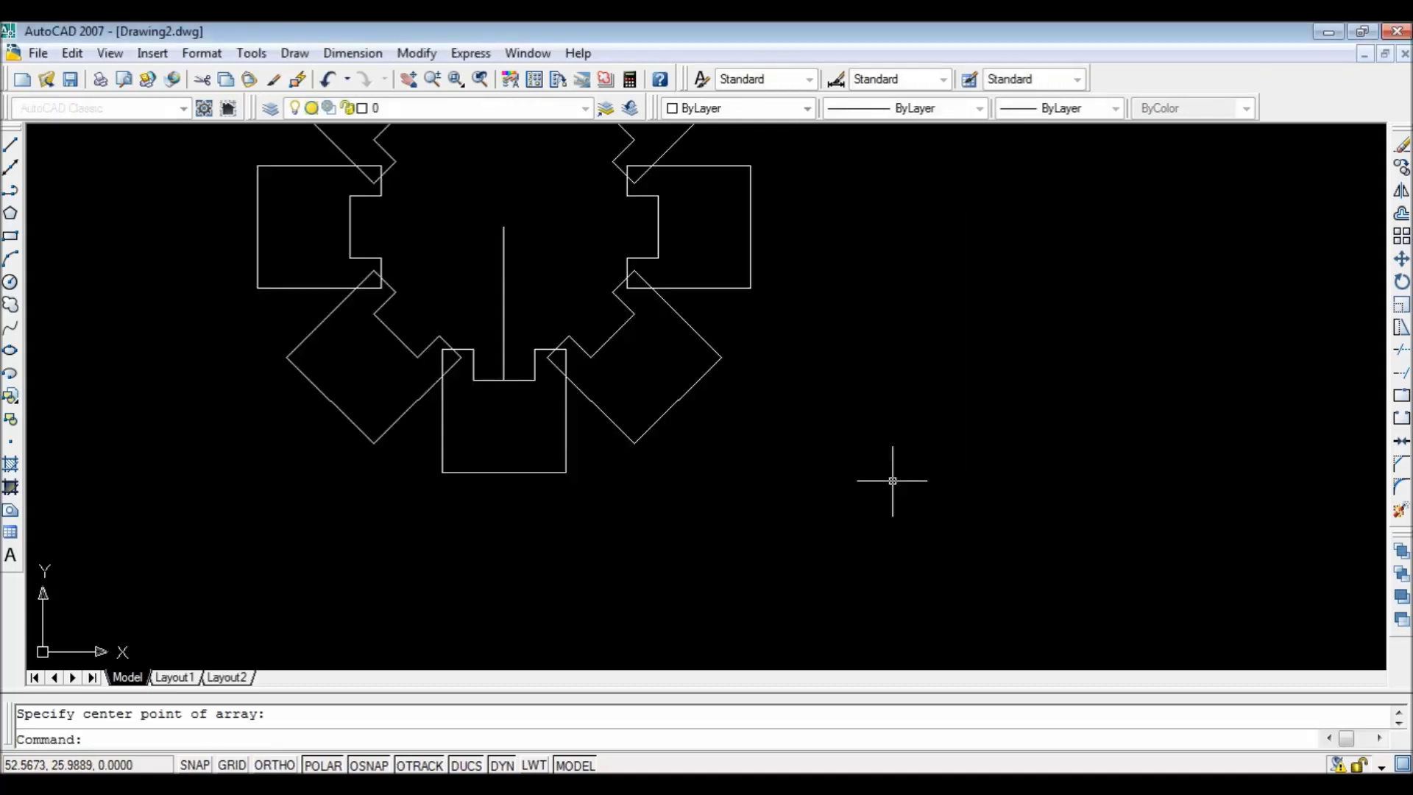
Delete the vertical construction line inside the ring of arrayed squares.
{"action": "left_click", "coordinate": [504, 270]}
{"action": "key", "text": "Delete"}
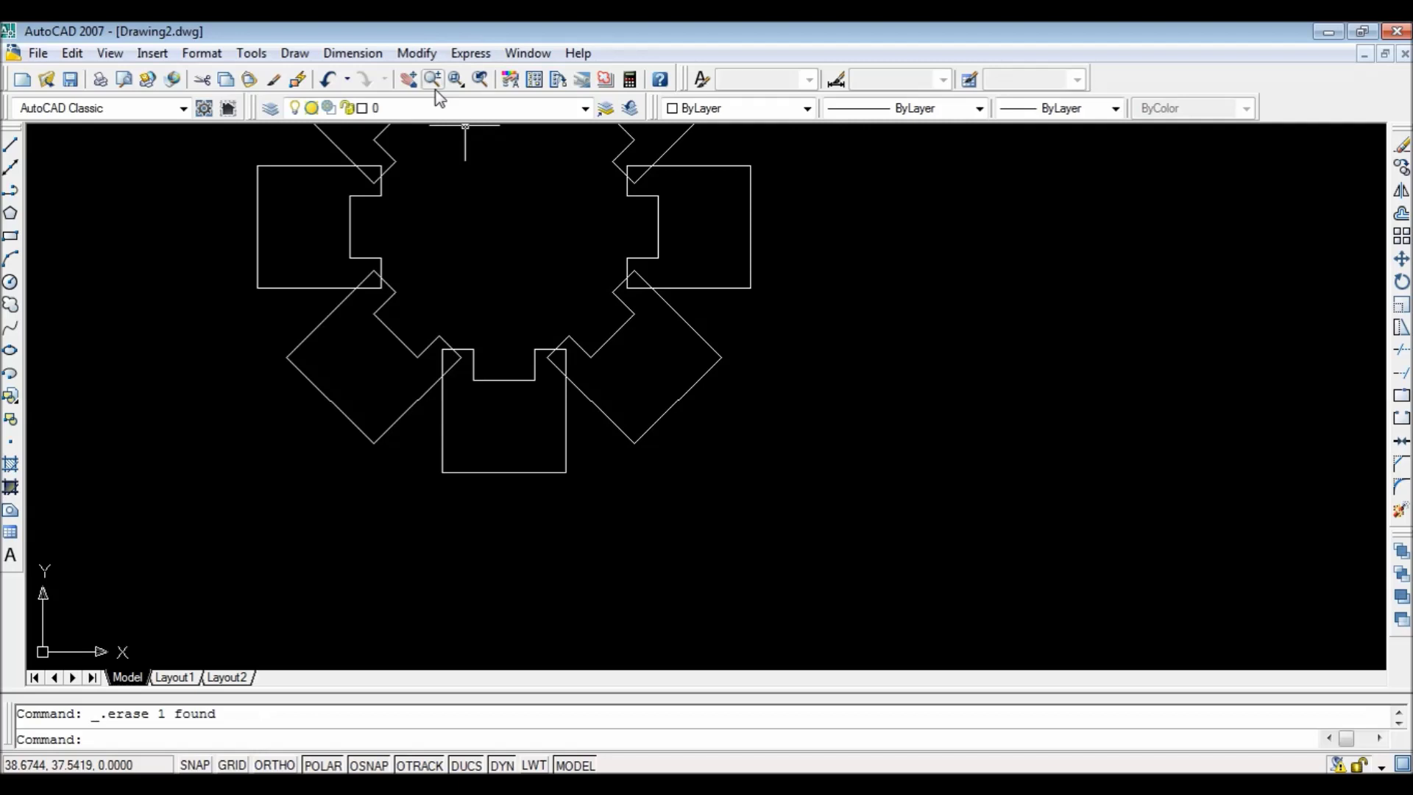
{"action": "left_click", "coordinate": [408, 79]}
{"action": "left_click_drag", "start_coordinate": [600, 193], "coordinate": [637, 324]}
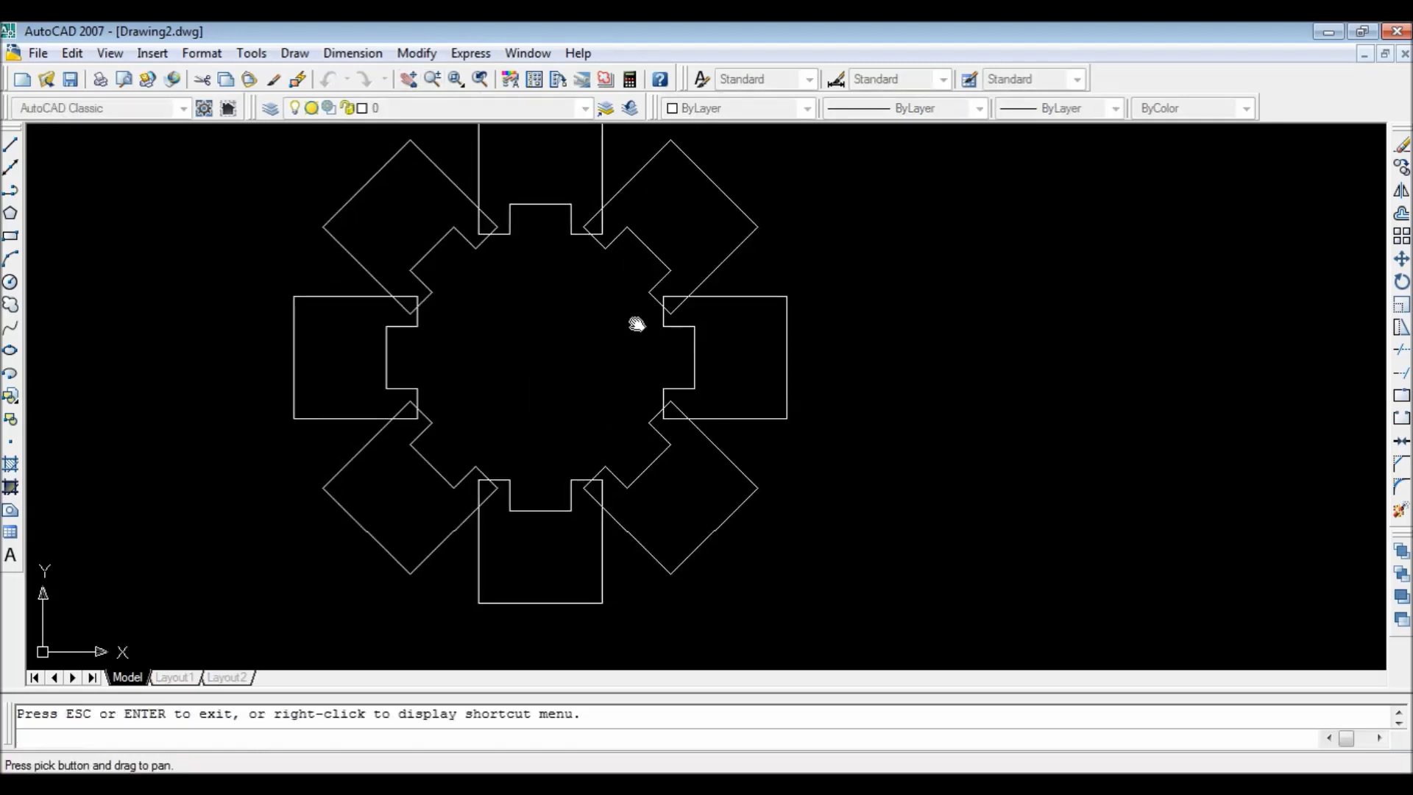
{"action": "scroll", "coordinate": [615, 283], "scroll_direction": "down", "scroll_amount": 4}
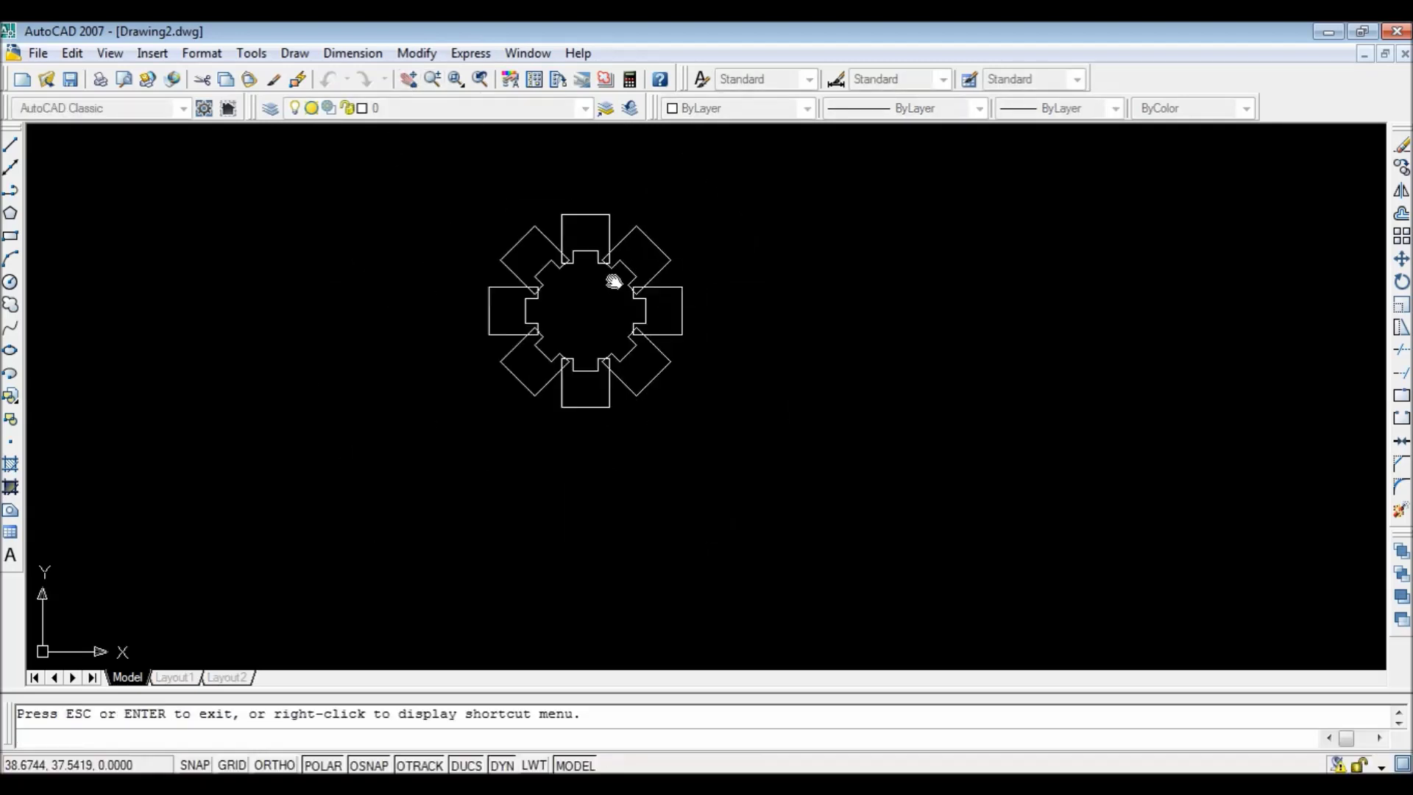
{"action": "scroll", "coordinate": [614, 281], "scroll_direction": "up", "scroll_amount": 2}
{"action": "scroll", "coordinate": [614, 282], "scroll_direction": "up", "scroll_amount": 2}
{"action": "mouse_move", "coordinate": [612, 284]}
{"action": "left_mouse_down"}
{"action": "mouse_move", "coordinate": [618, 306]}
{"action": "mouse_move", "coordinate": [700, 331]}
{"action": "left_mouse_up"}
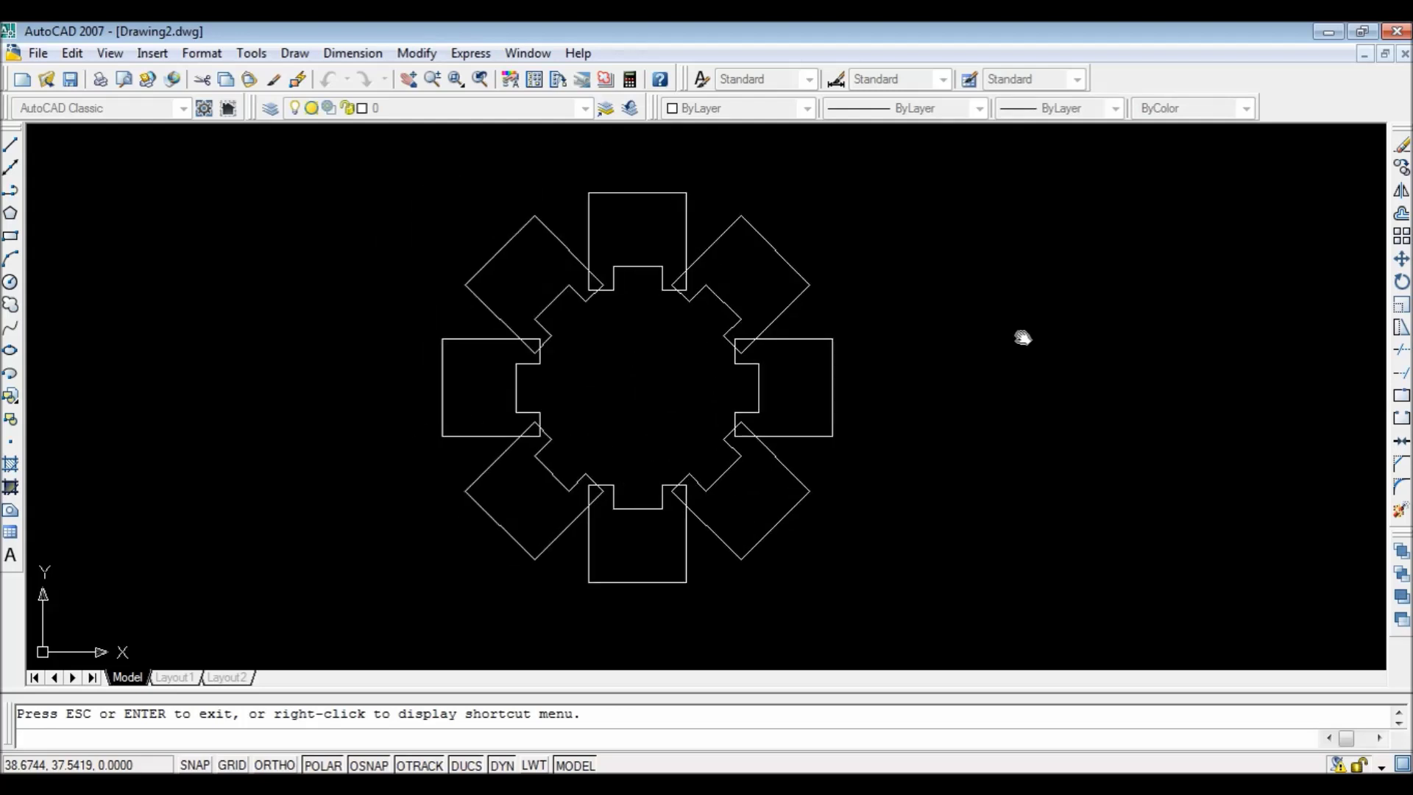
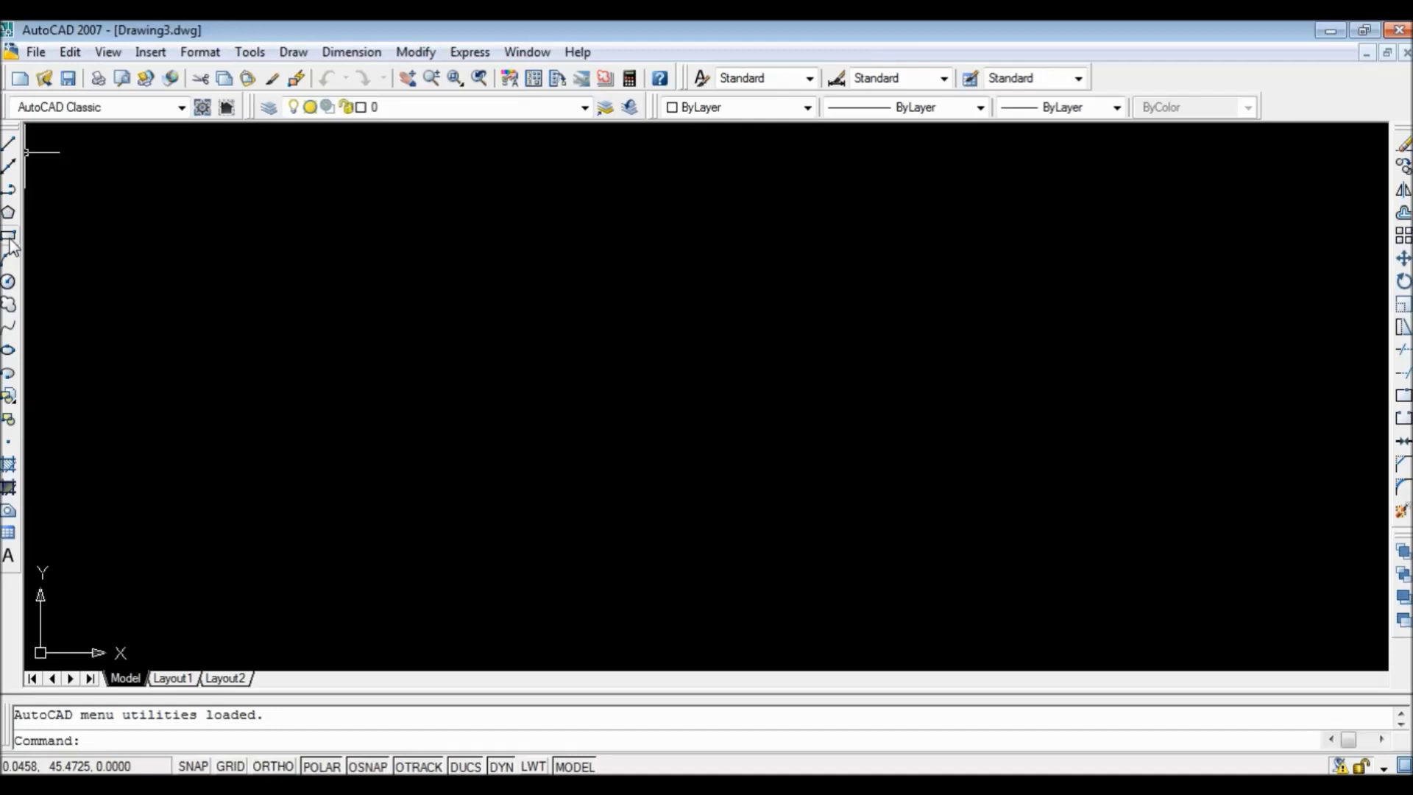
Draw a rectangle 4 units wide and 5 units high in the empty drawing.
{"action": "left_click", "coordinate": [9, 237]}
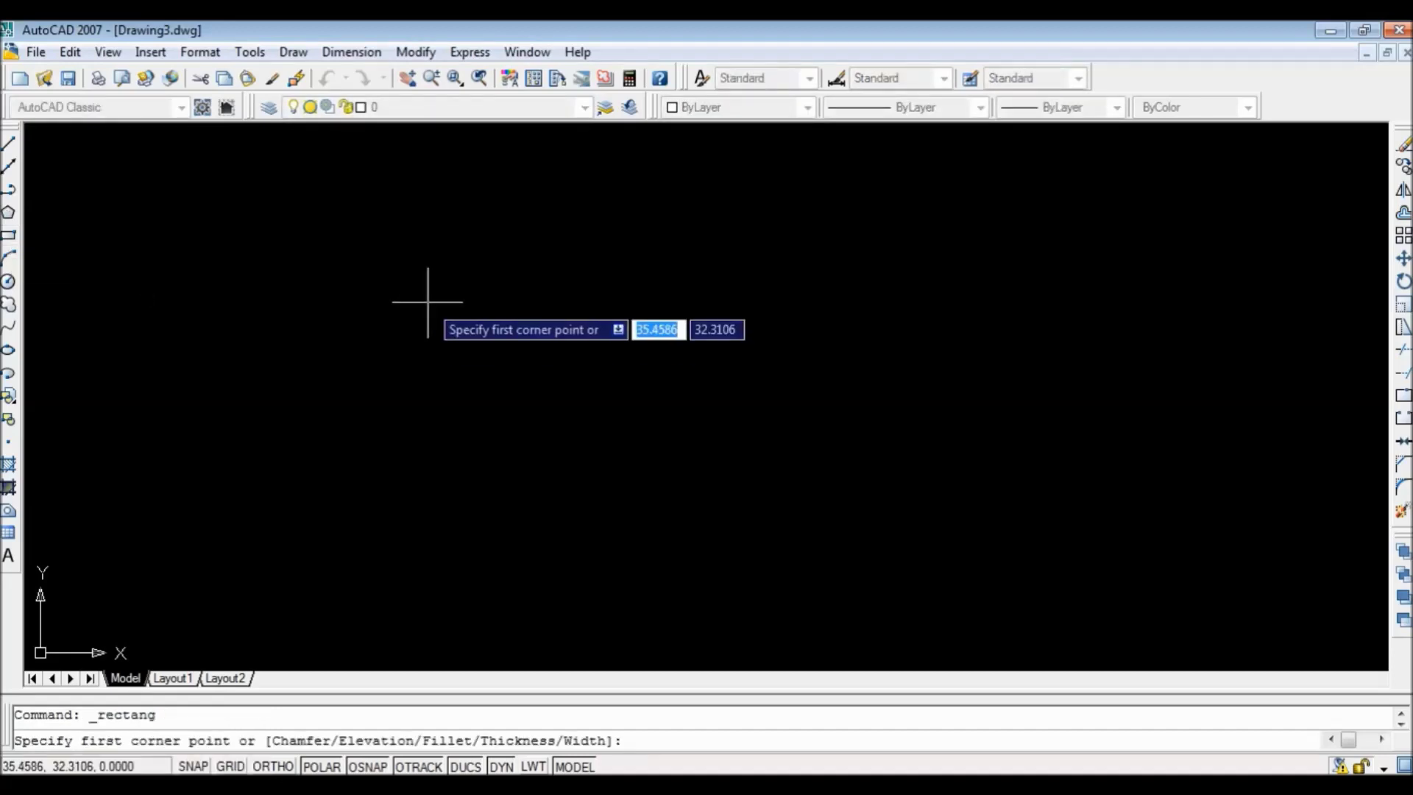
{"action": "left_click", "coordinate": [428, 302]}
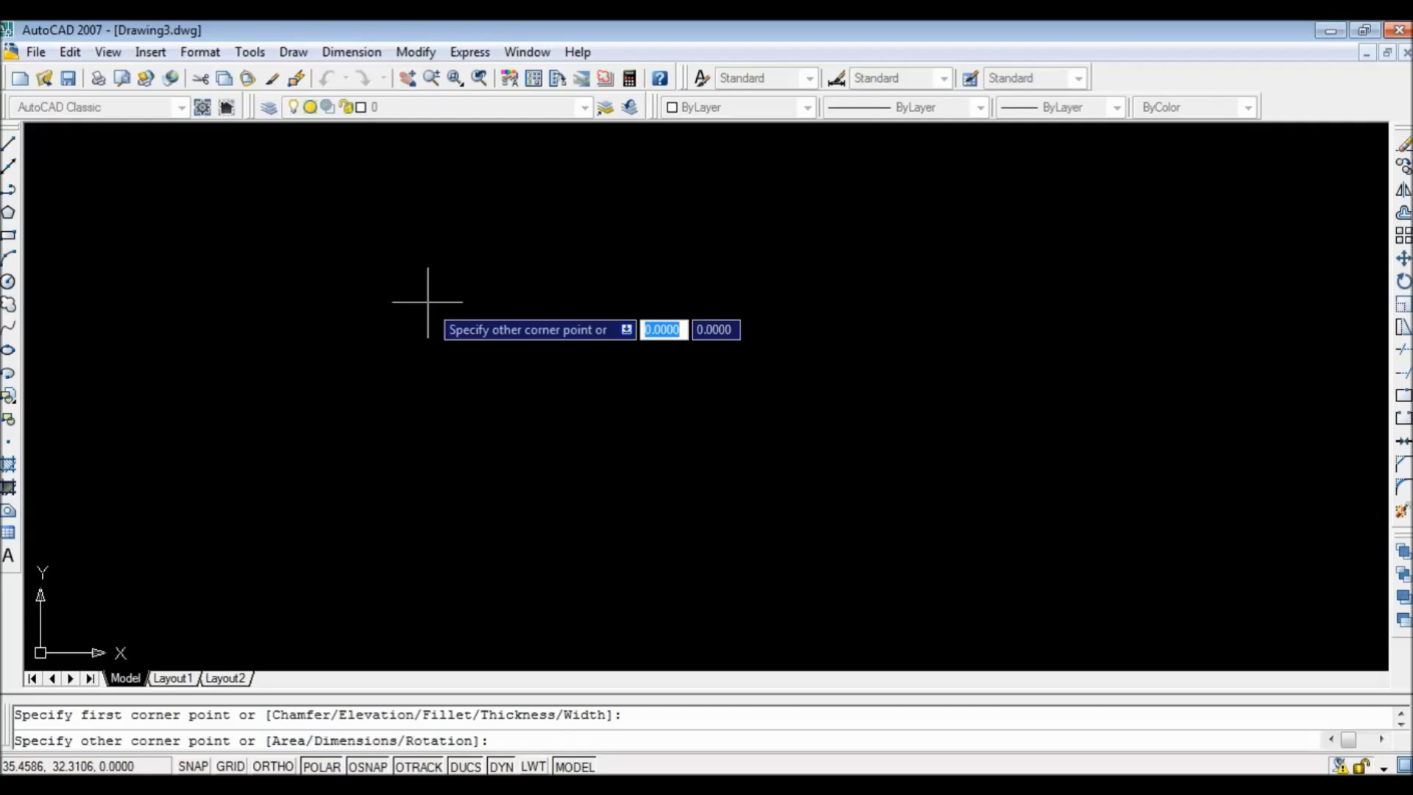
{"action": "type", "text": "@4"}
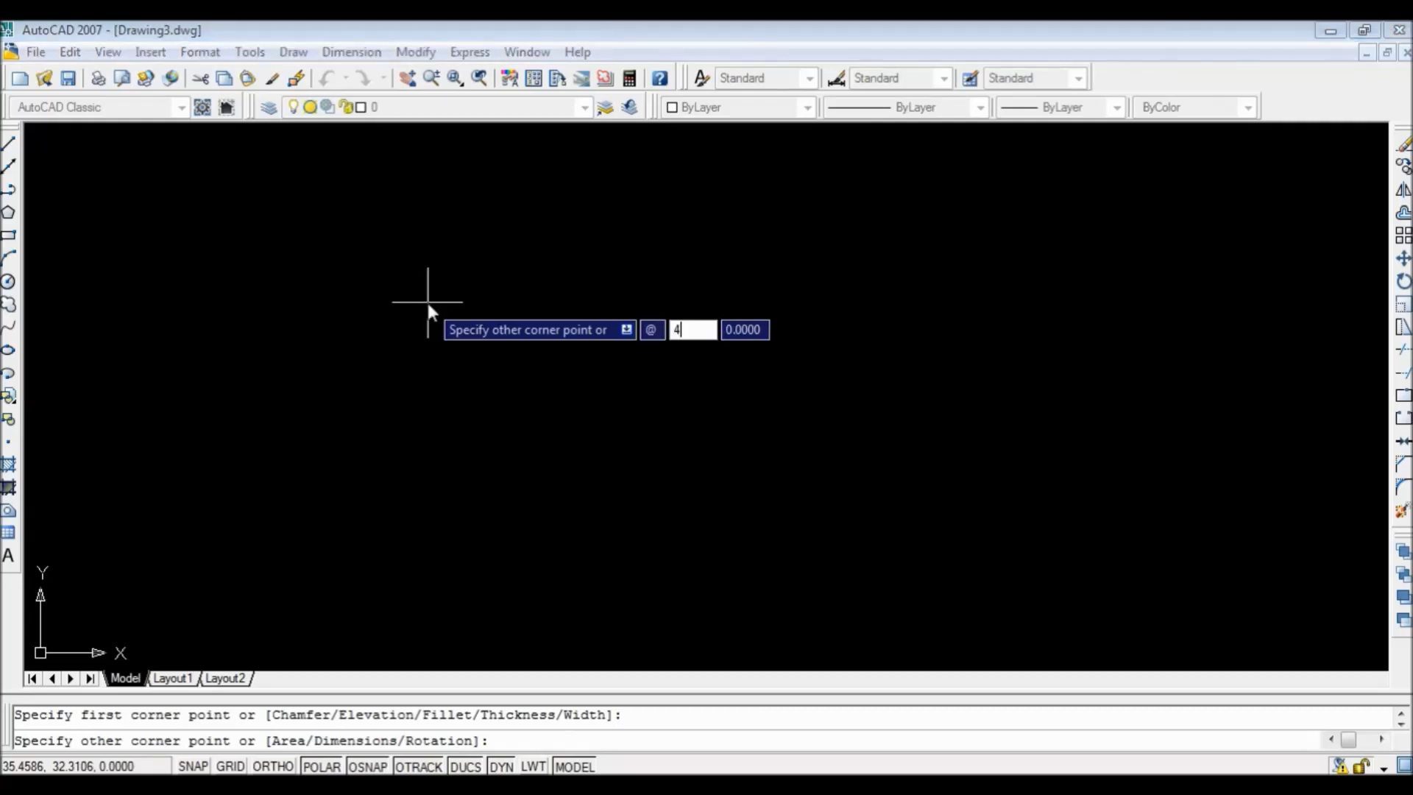
{"action": "key", "text": "Tab"}
{"action": "type", "text": "5"}
{"action": "key", "text": "Return"}
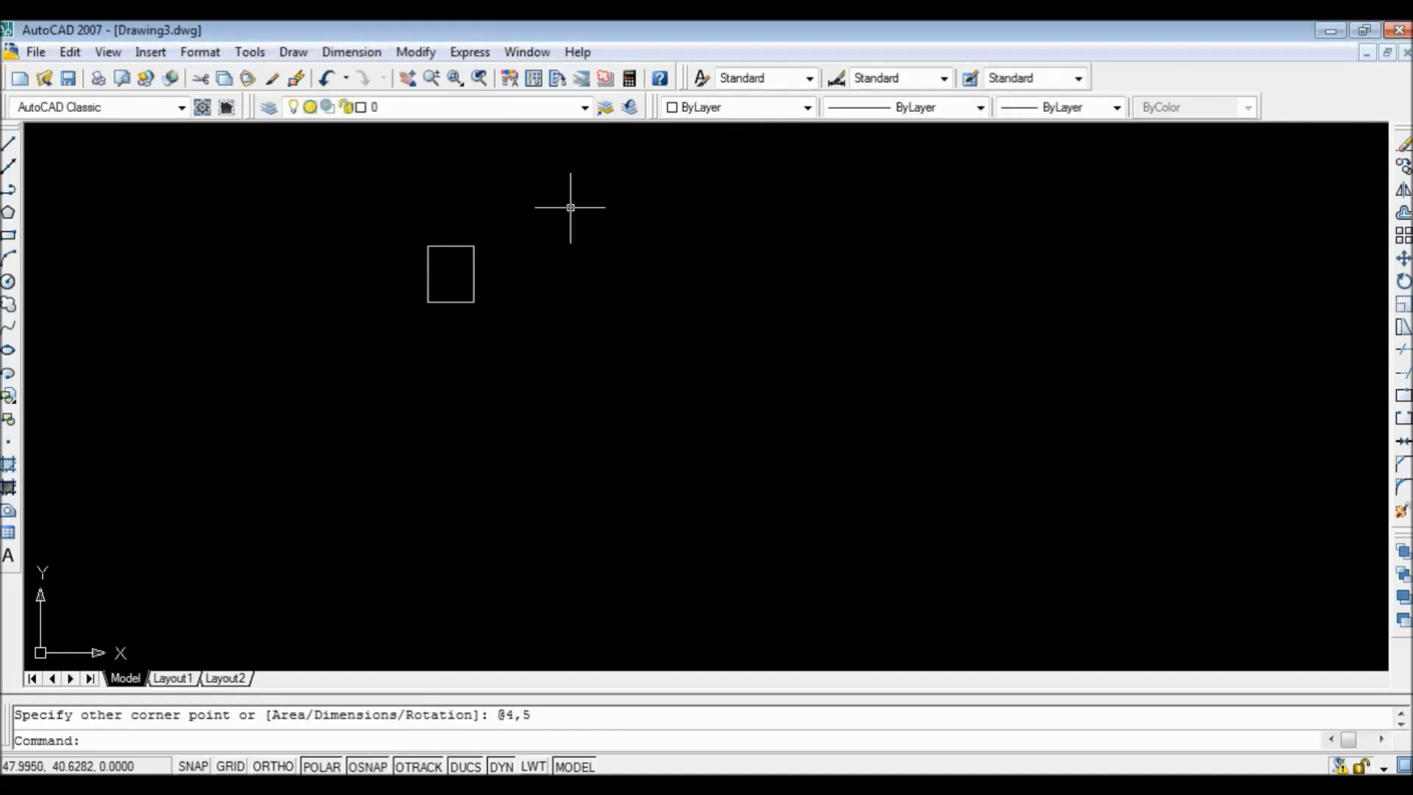
Explode the rectangle into separate lines and delete its right edge.
{"action": "scroll", "coordinate": [475, 250], "scroll_direction": "up", "scroll_amount": 2}
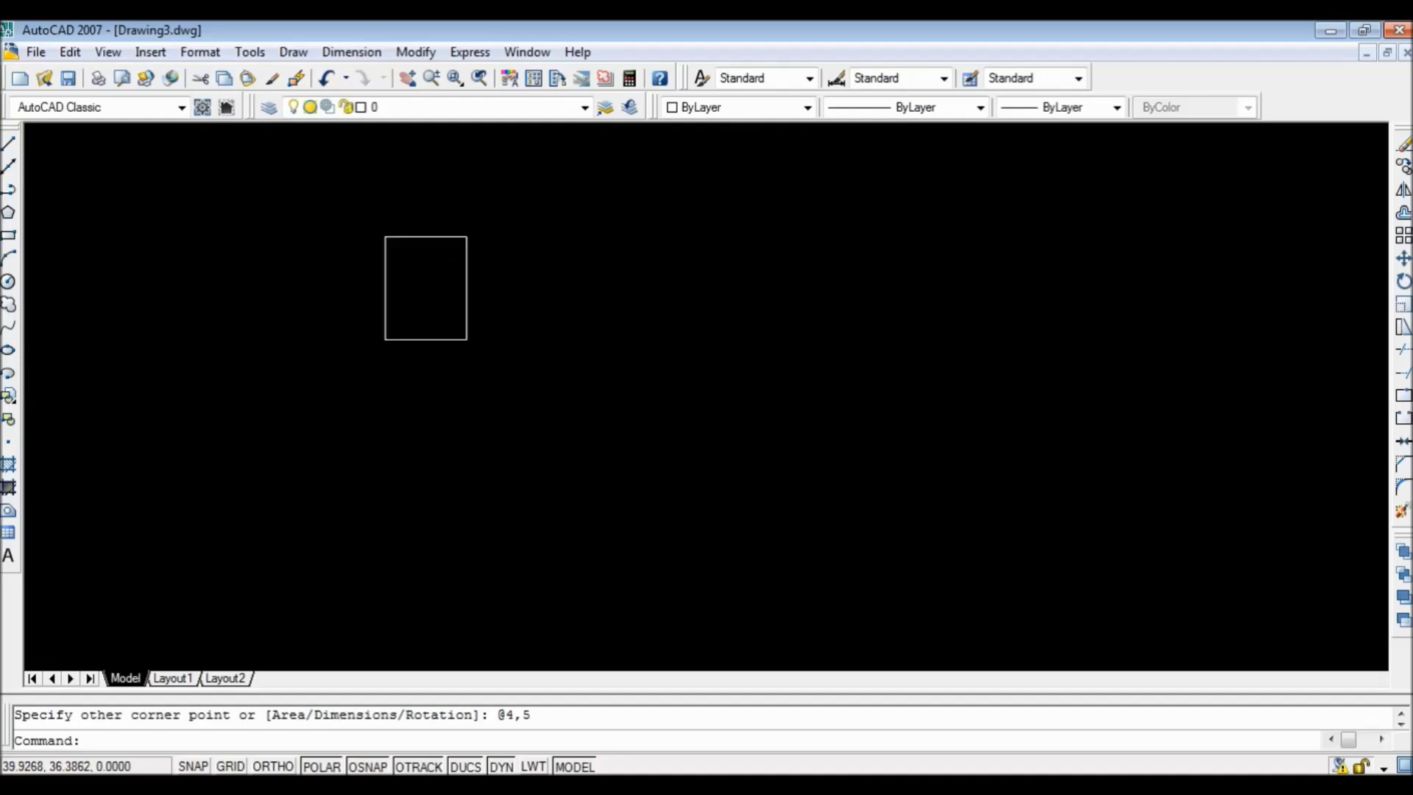
{"action": "scroll", "coordinate": [465, 253], "scroll_direction": "up", "scroll_amount": 2}
{"action": "scroll", "coordinate": [463, 254], "scroll_direction": "down", "scroll_amount": 1}
{"action": "scroll", "coordinate": [463, 253], "scroll_direction": "up", "scroll_amount": 3}
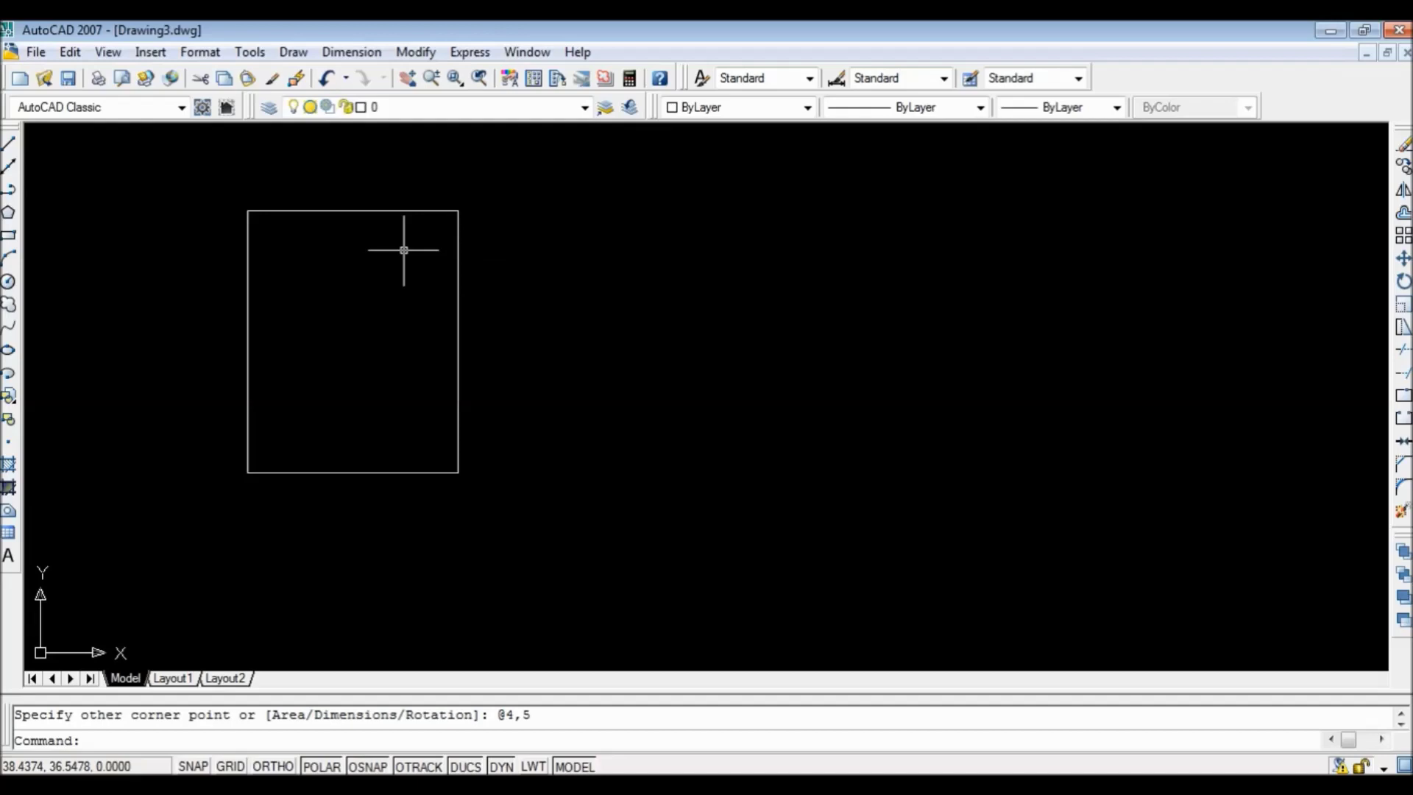
{"action": "left_click", "coordinate": [458, 262]}
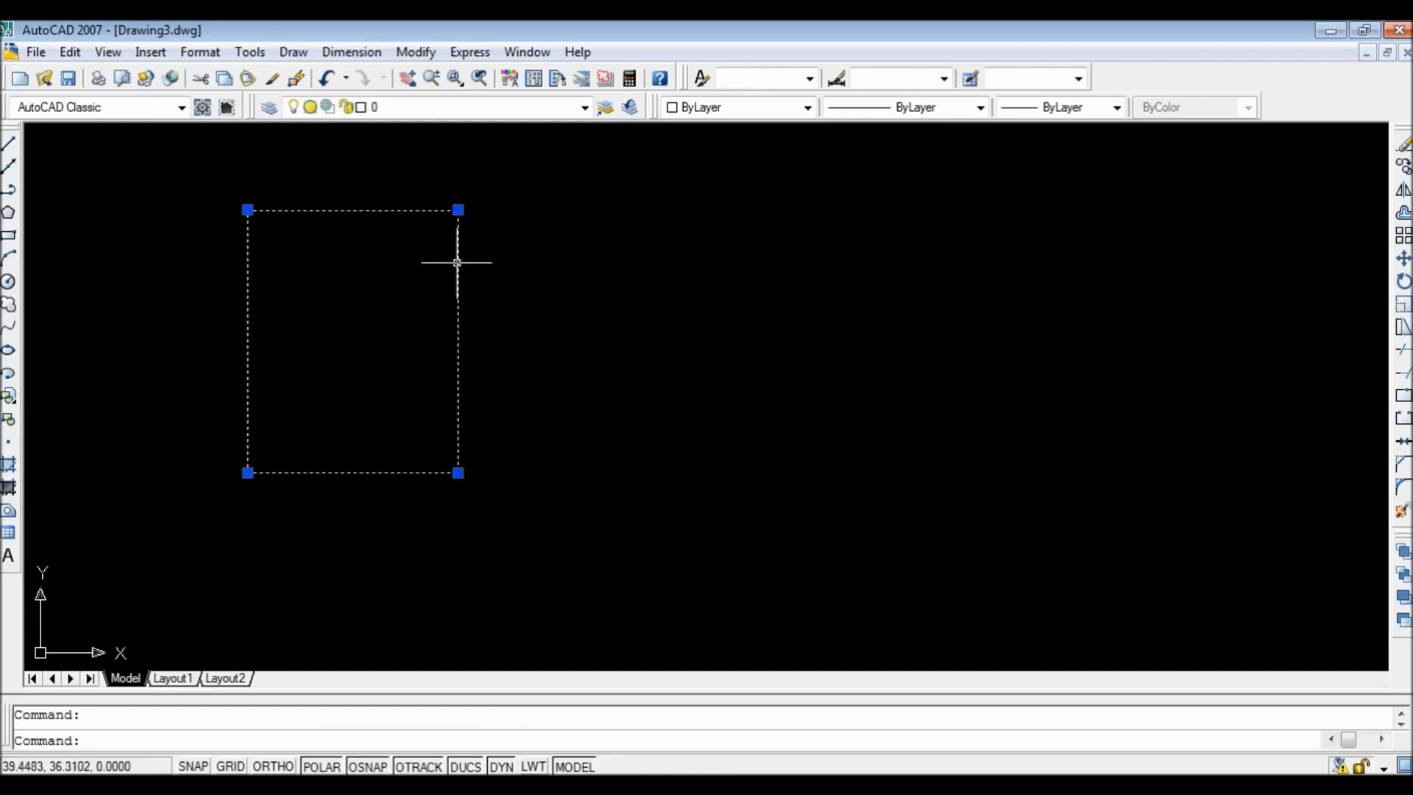
{"action": "left_click", "coordinate": [1400, 510]}
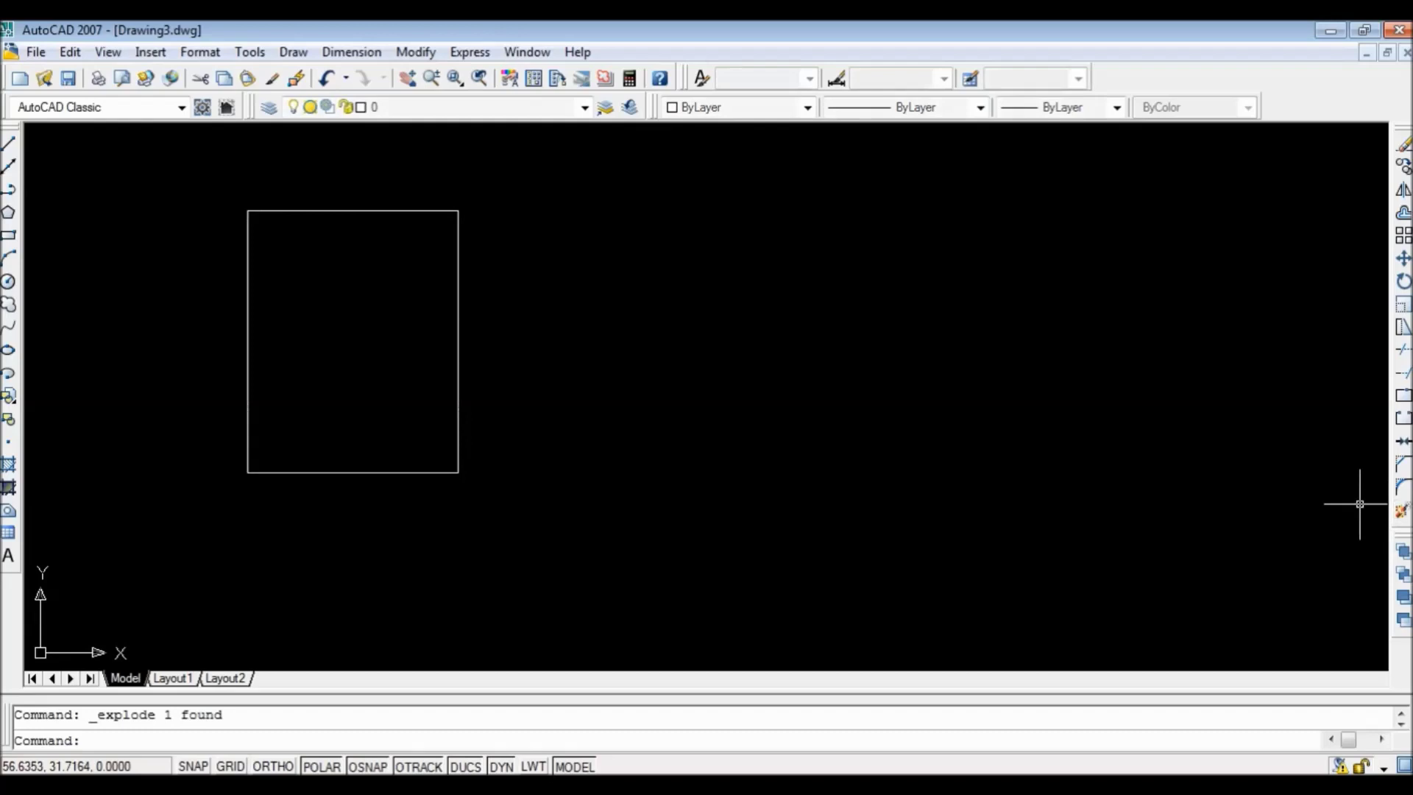
{"action": "left_click", "coordinate": [459, 295]}
{"action": "key", "text": "Delete"}
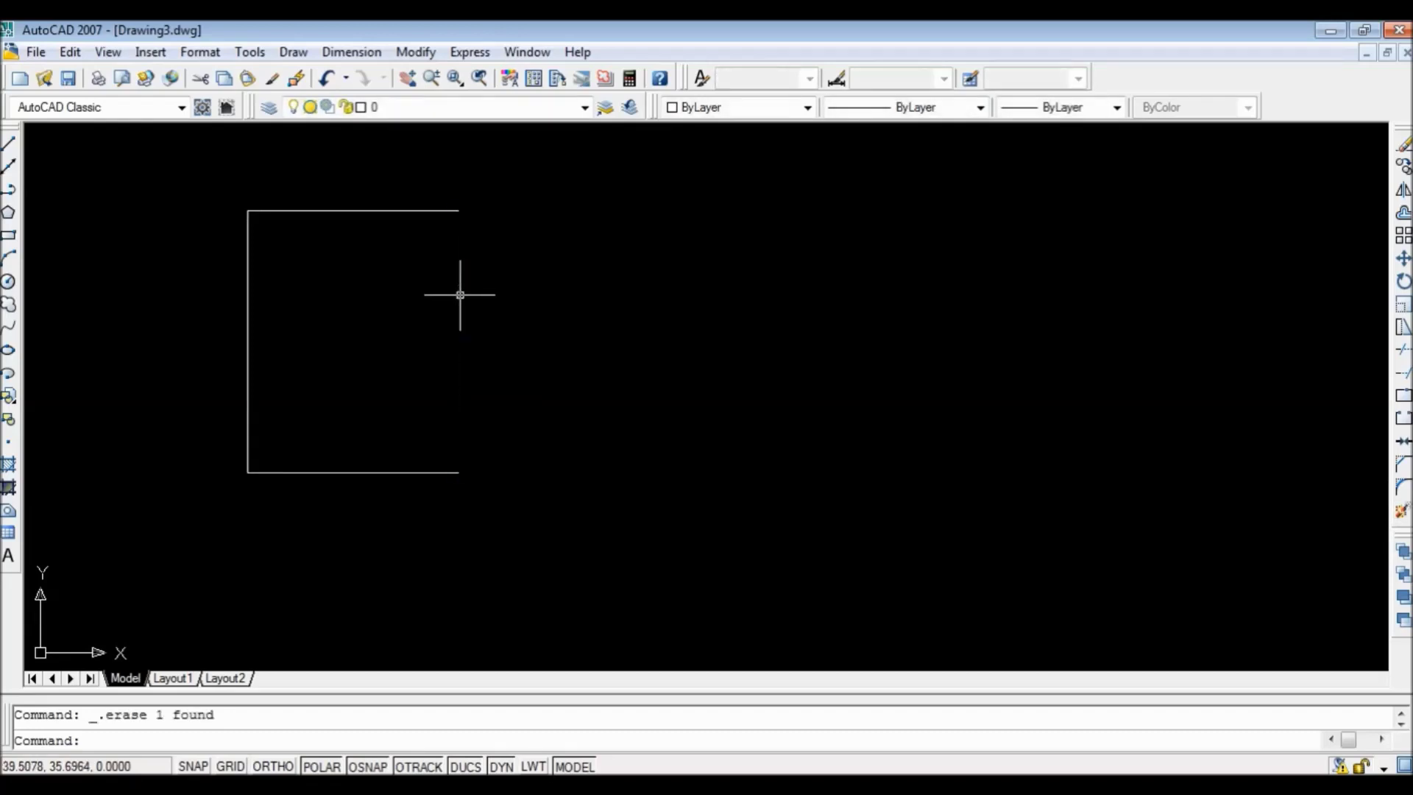
Check the top edge's length with a Quick Dimension placed above it, and delete that dimension.
{"action": "left_click", "coordinate": [351, 52]}
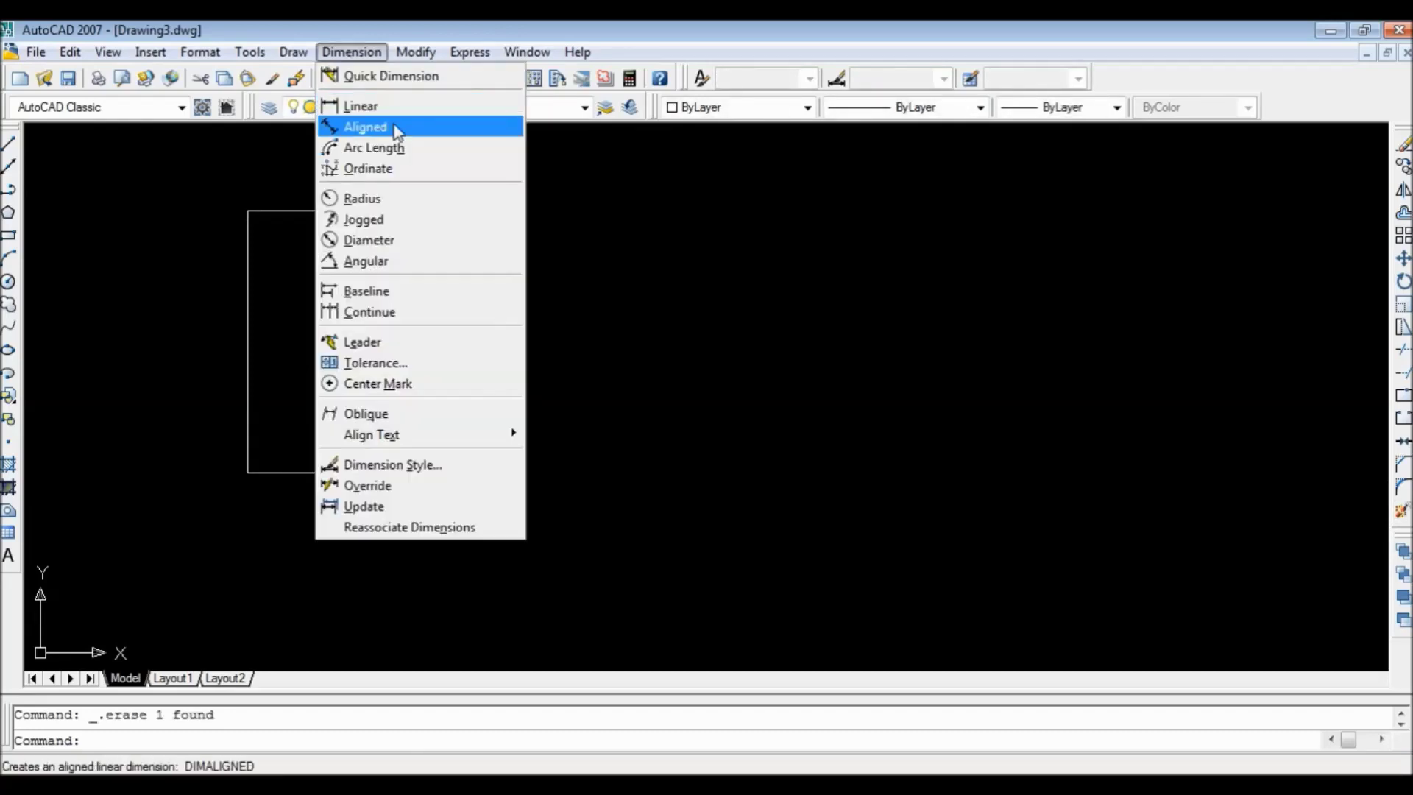
{"action": "left_click", "coordinate": [397, 78]}
{"action": "left_click", "coordinate": [340, 209]}
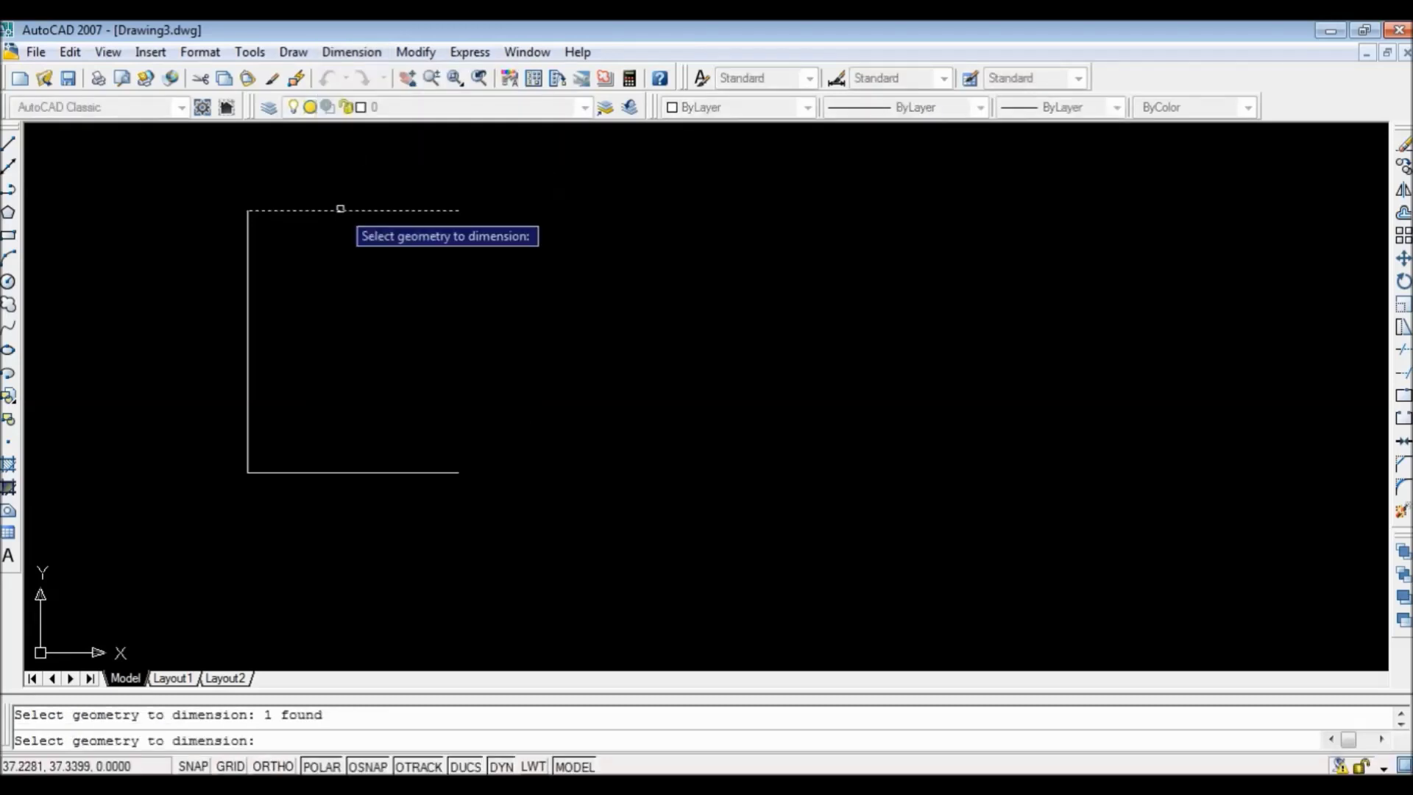
{"action": "key", "text": "Return"}
{"action": "left_click", "coordinate": [340, 178]}
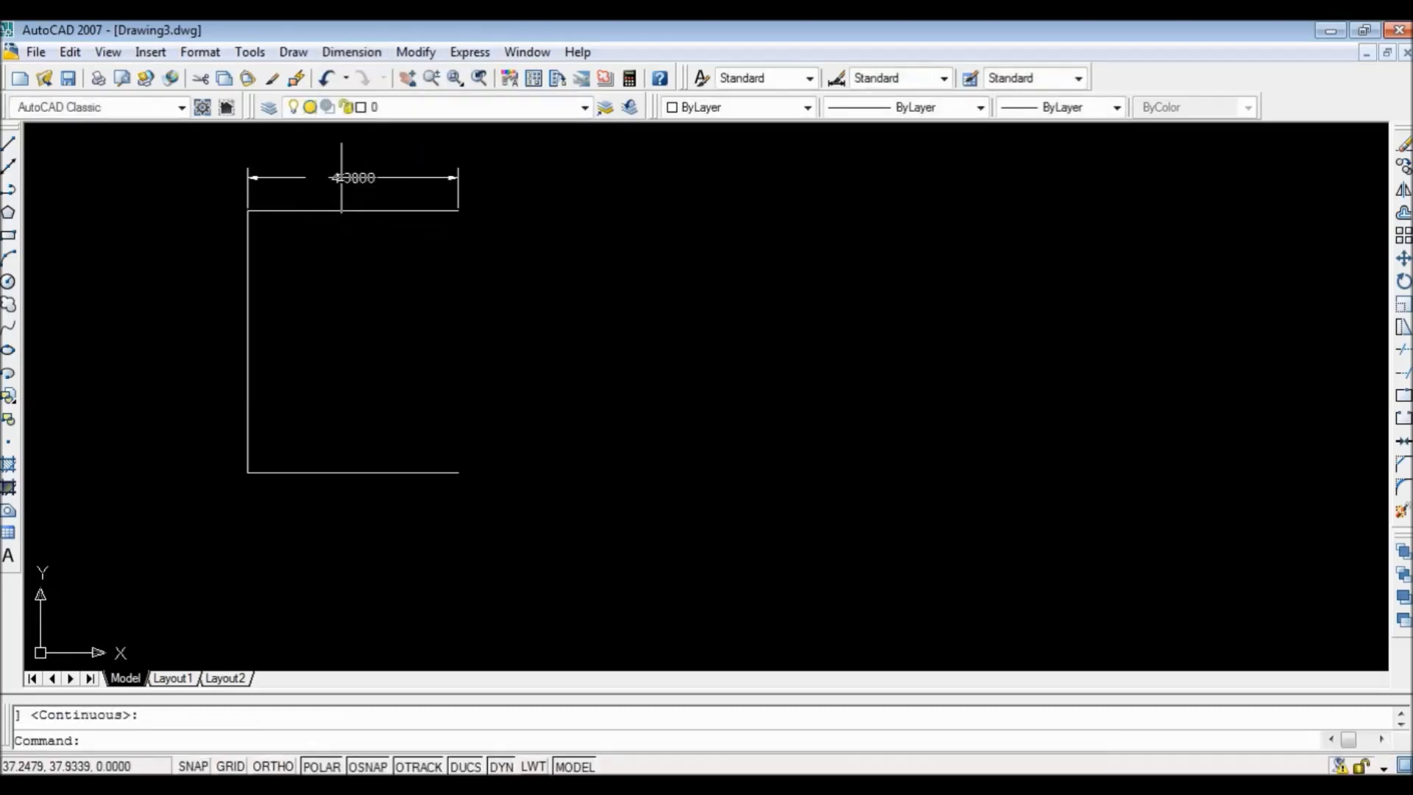
{"action": "left_click", "coordinate": [459, 175]}
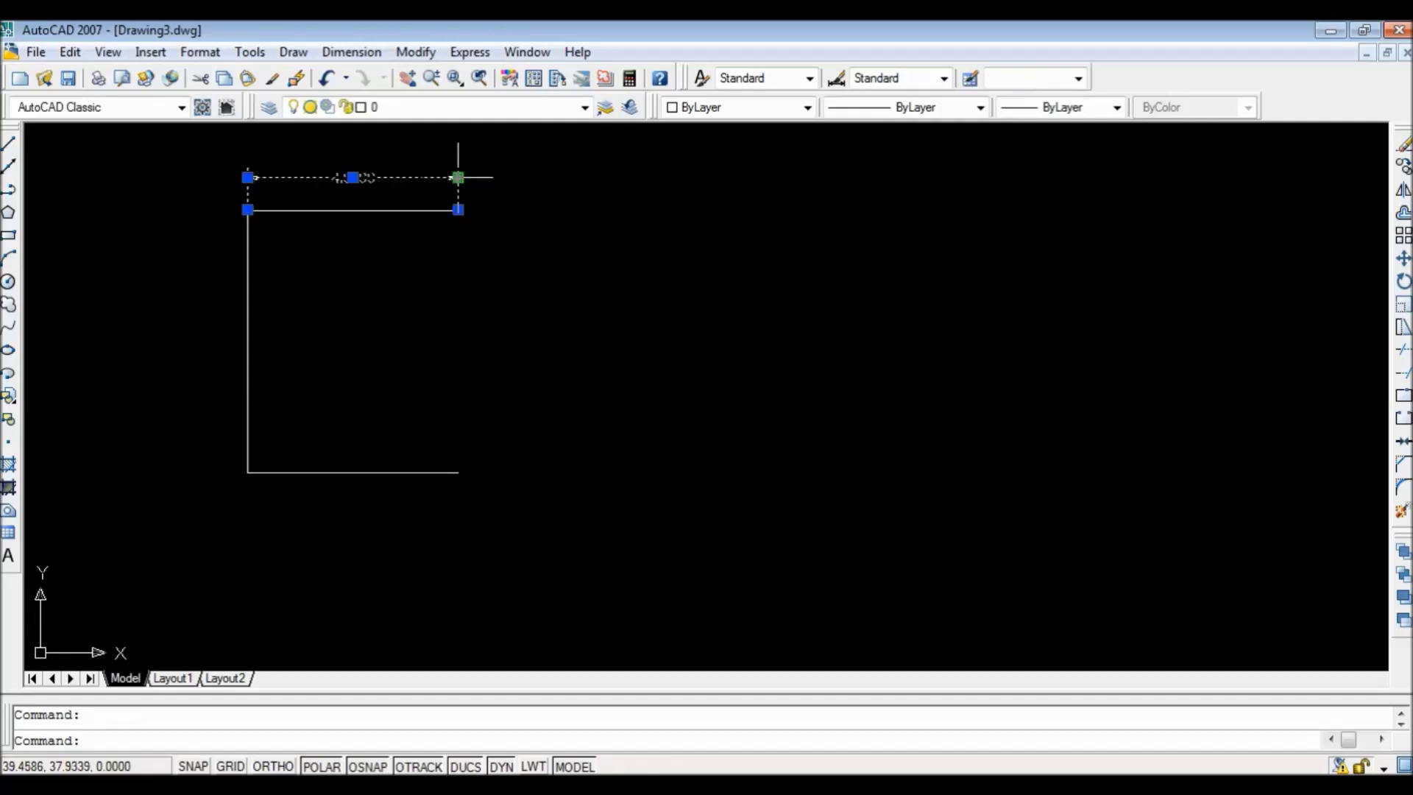
{"action": "key", "text": "Delete"}
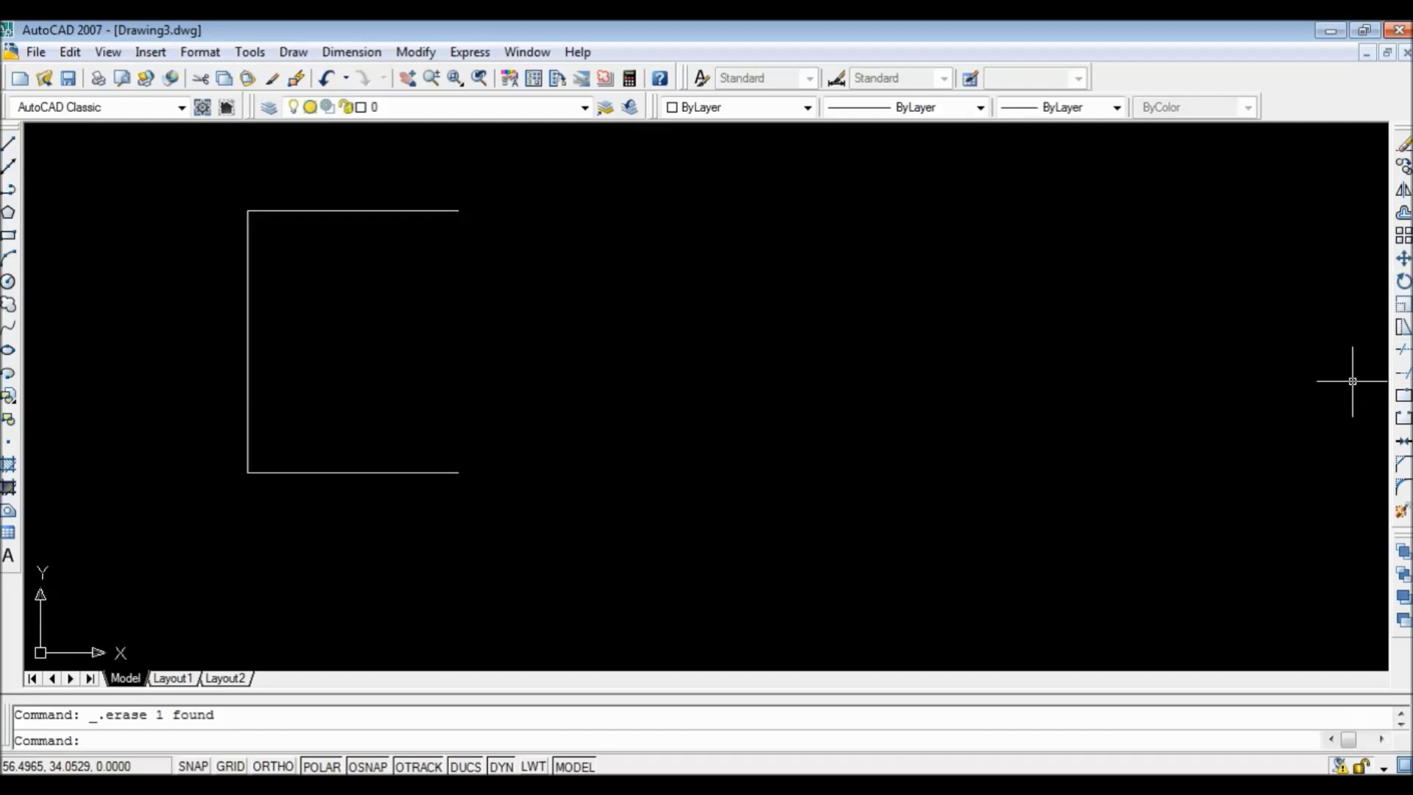
Fillet the upper-left corner between the top and left edges with a radius of 1.
{"action": "left_click", "coordinate": [1402, 487]}
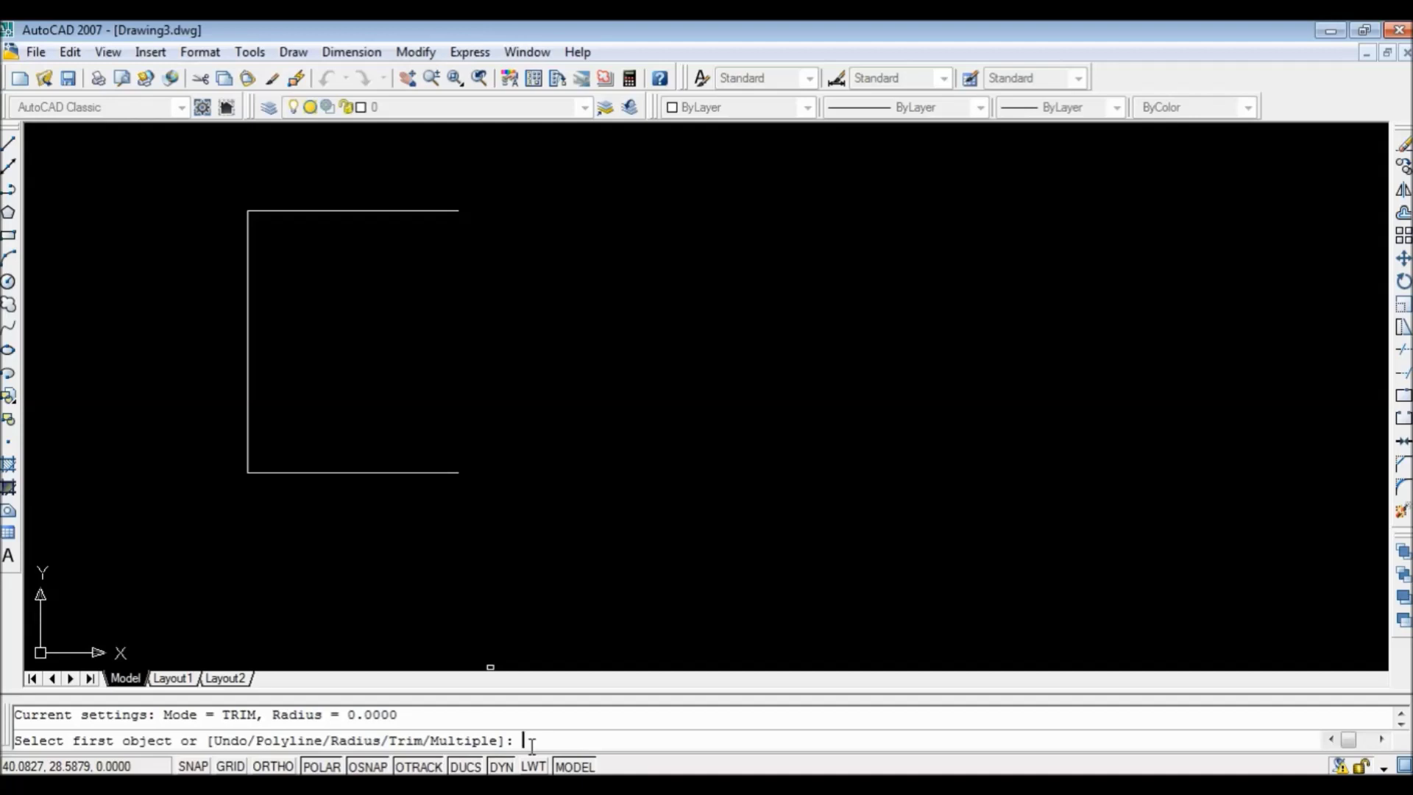
{"action": "type", "text": "r"}
{"action": "key", "text": "Return"}
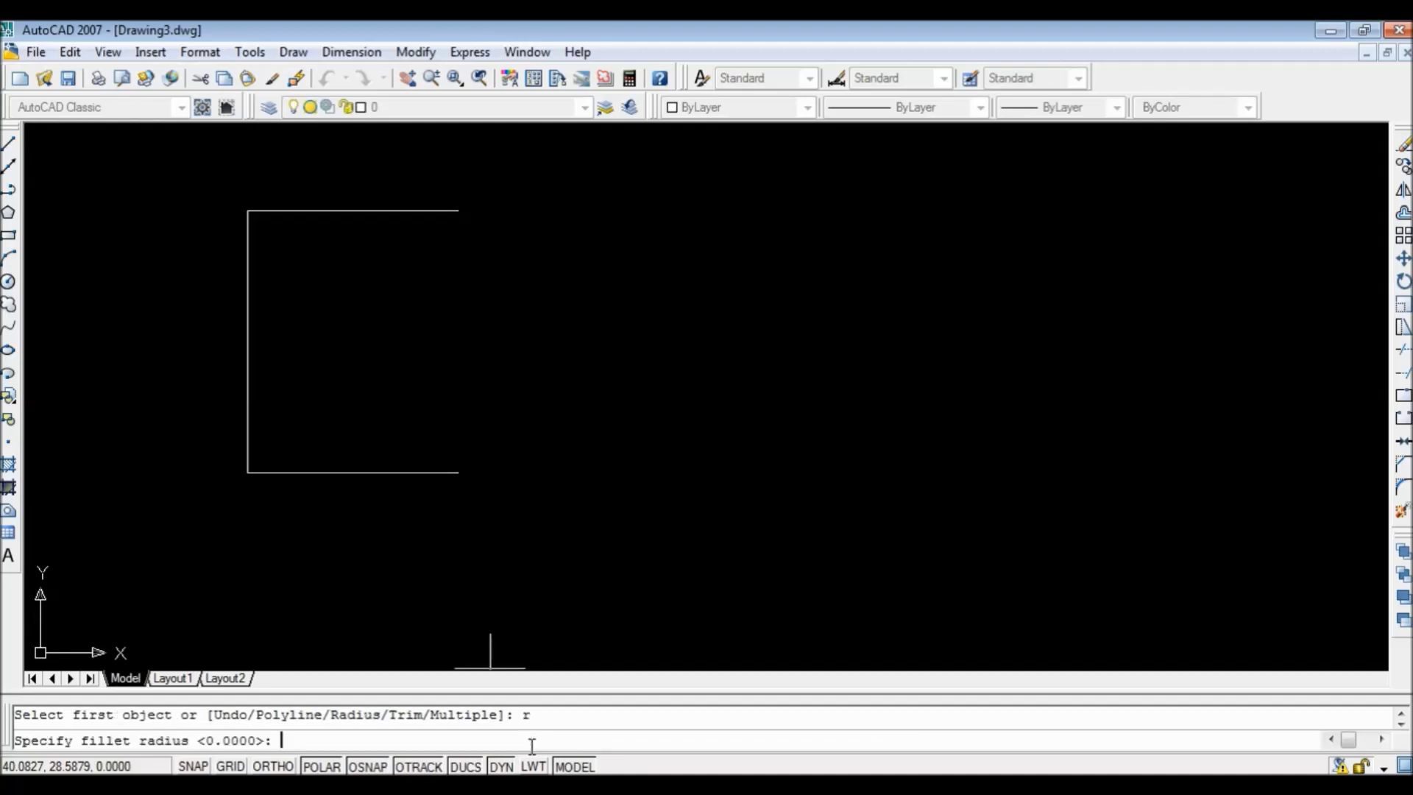
{"action": "type", "text": "1"}
{"action": "key", "text": "Return"}
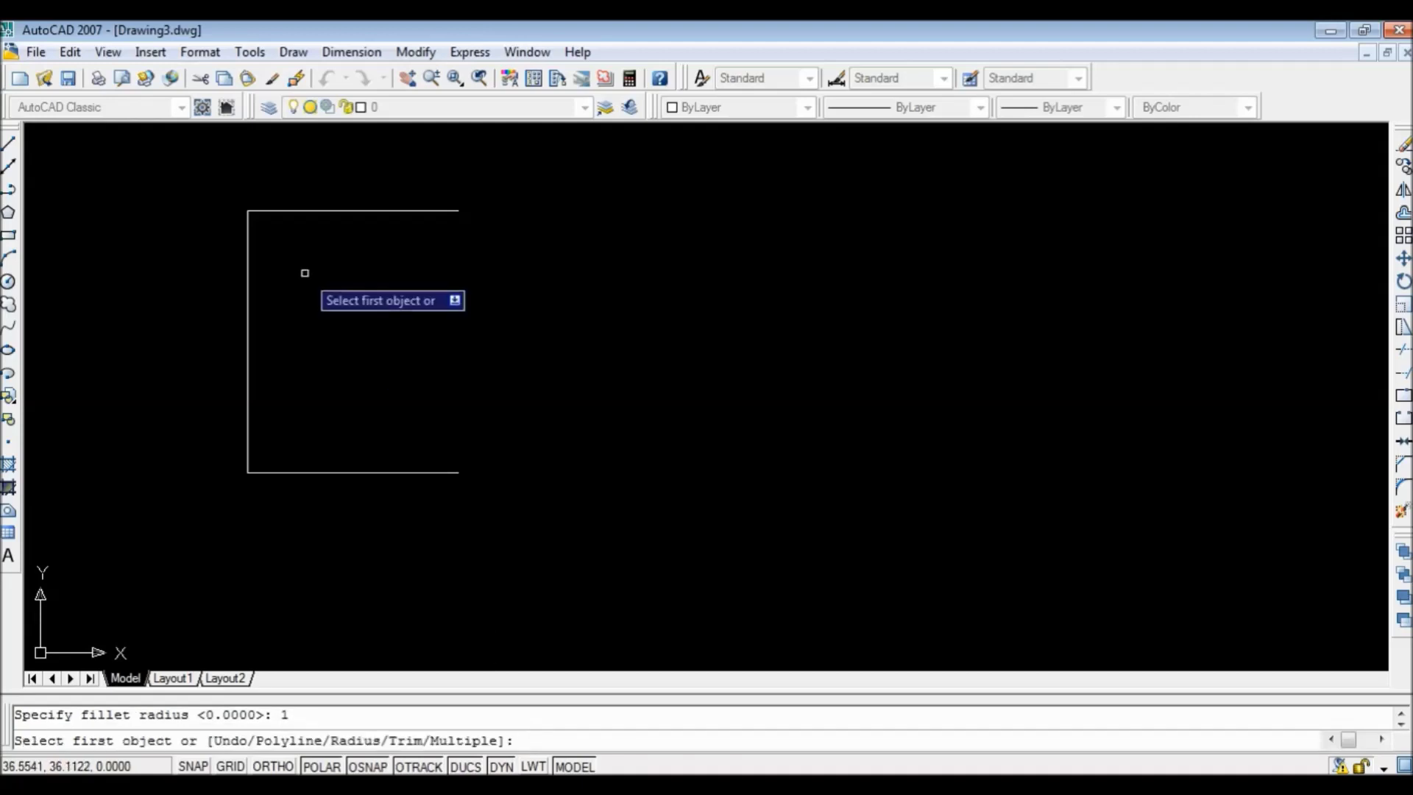
{"action": "left_click", "coordinate": [283, 212]}
{"action": "left_click", "coordinate": [247, 255]}
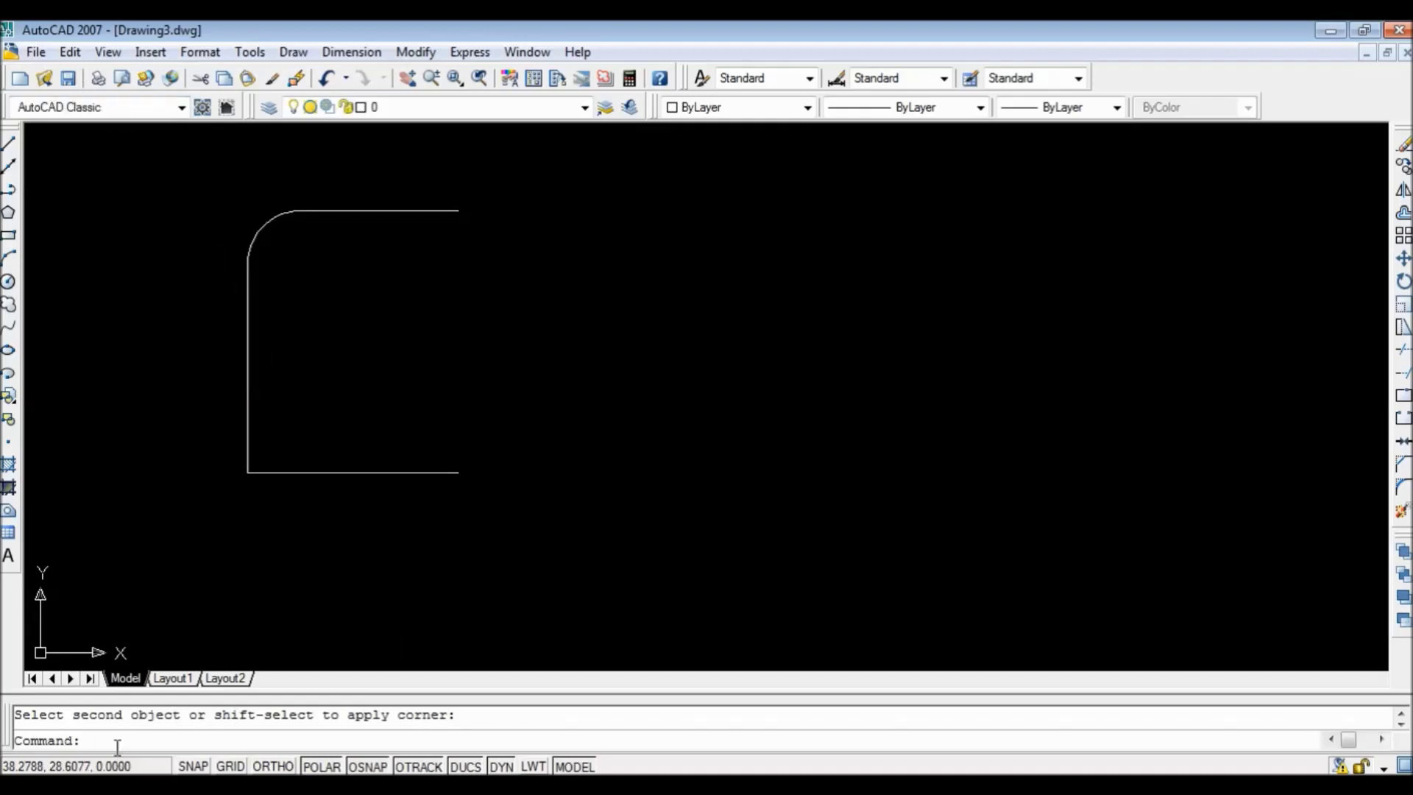
{"action": "type", "text": "offset"}
{"action": "key", "text": "Return"}
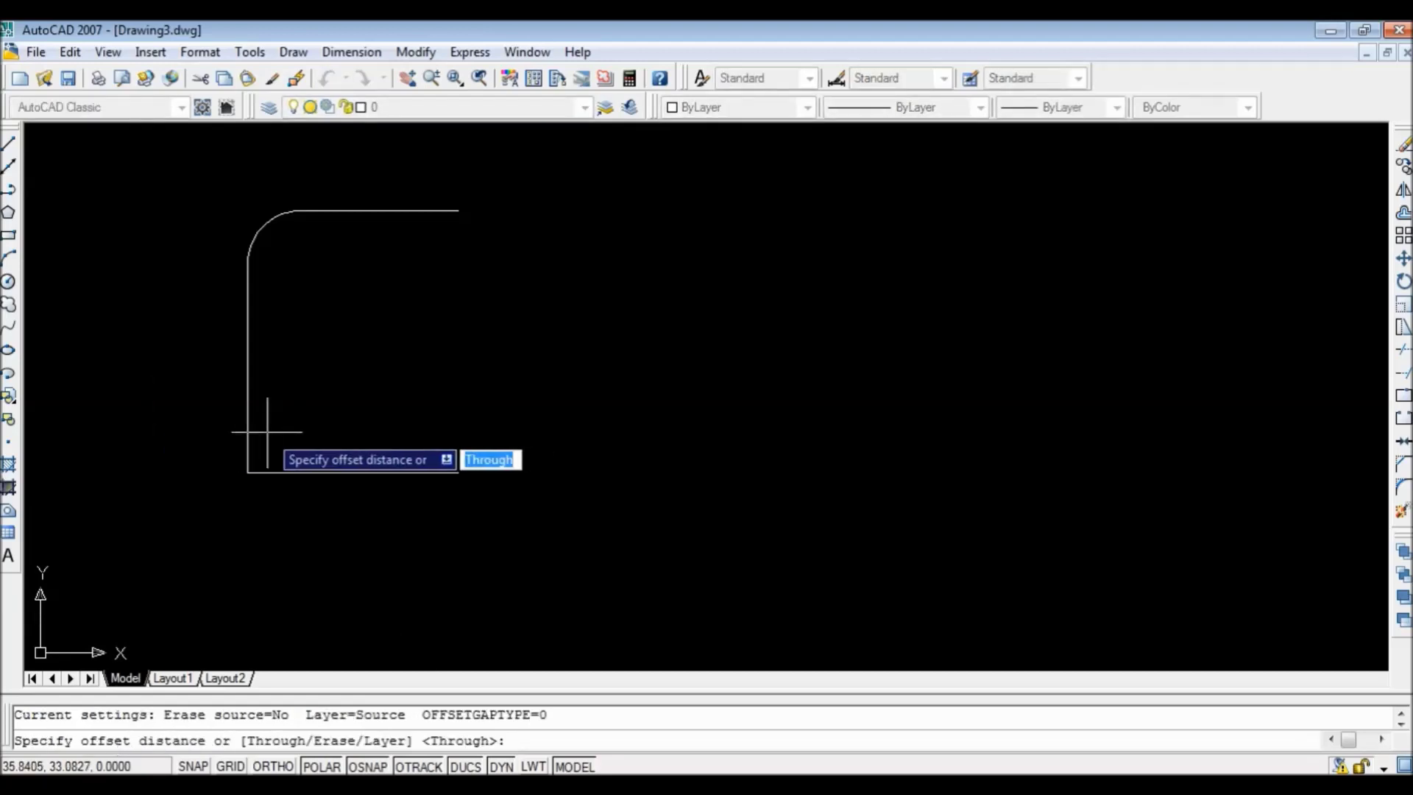
{"action": "key", "text": "Escape"}
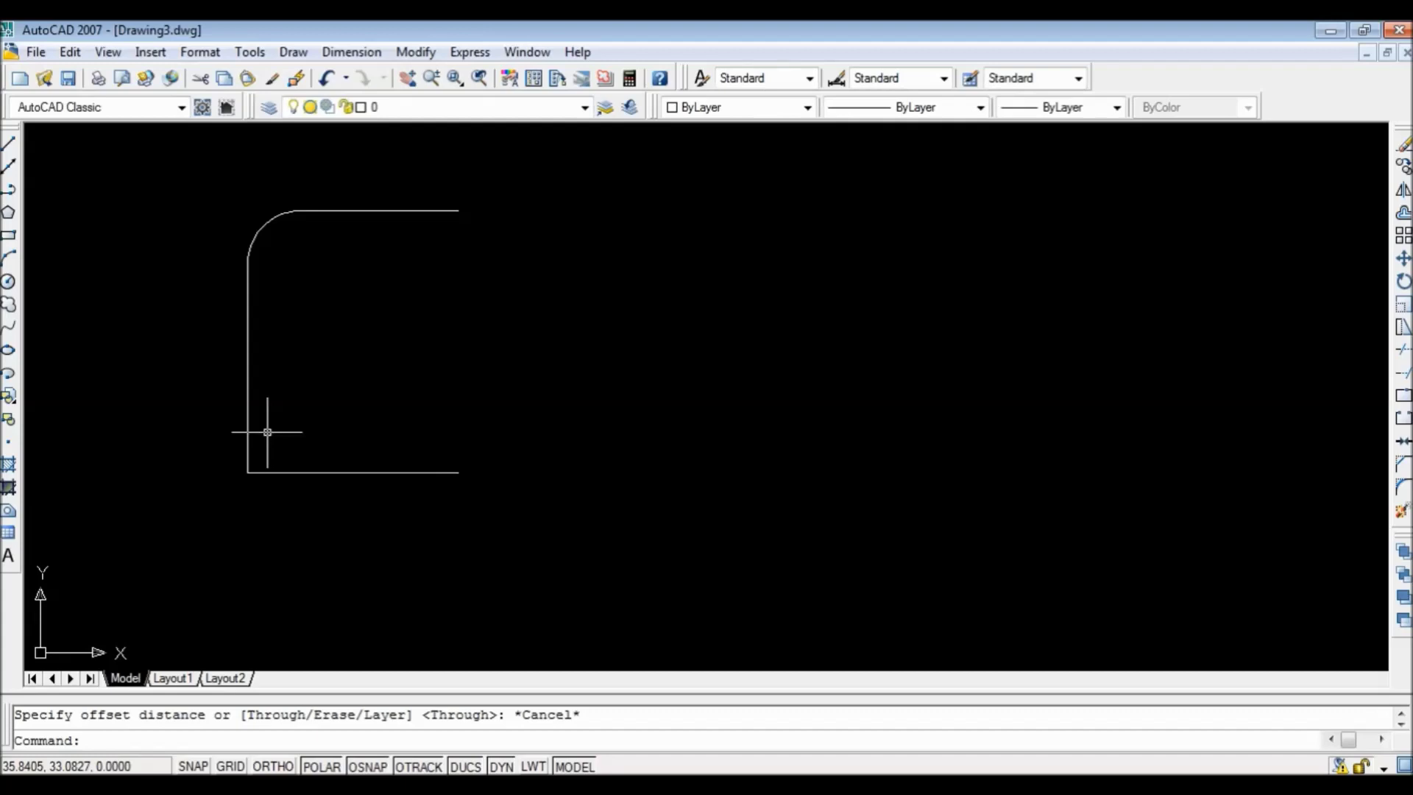
Offset the profile's left edge 2 units toward the inside.
{"action": "type", "text": "offset"}
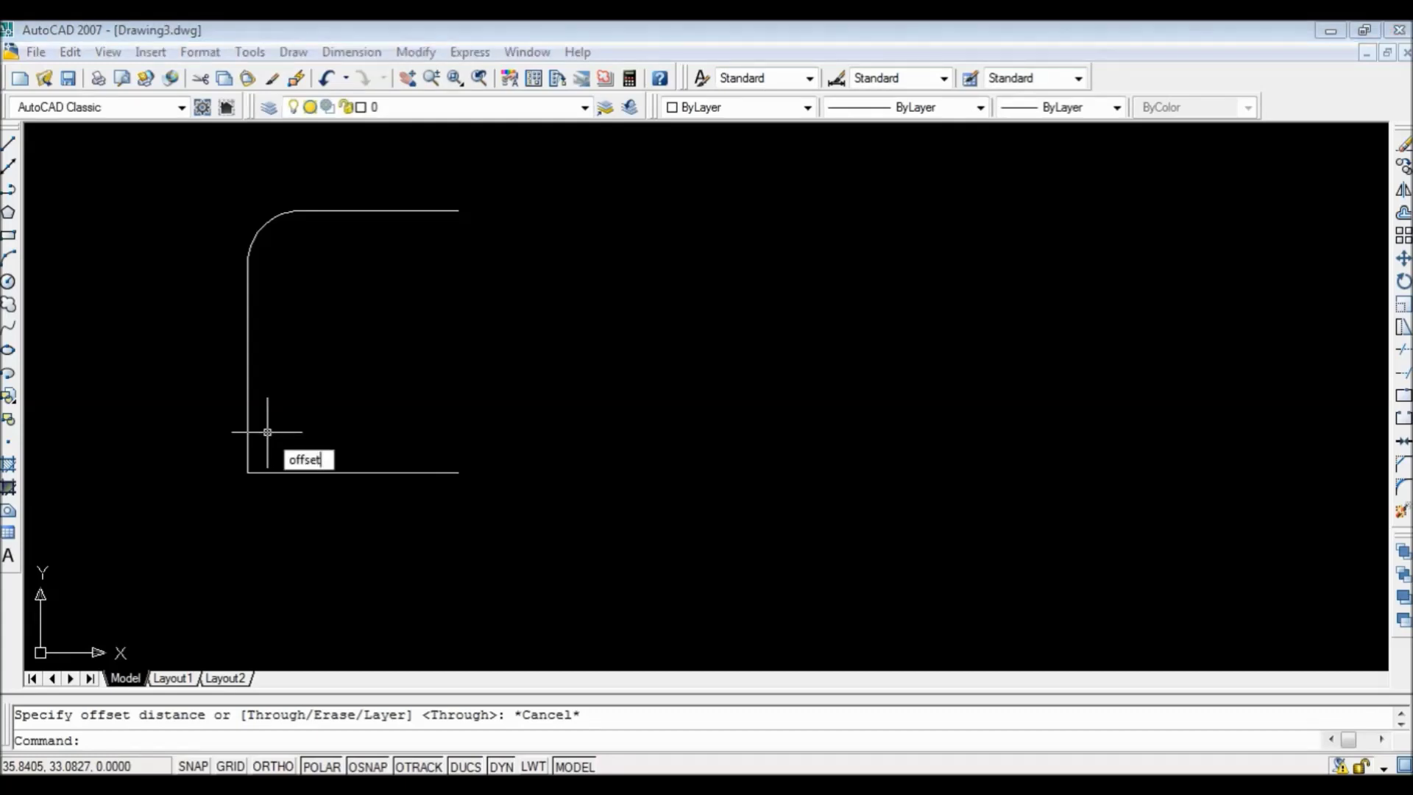
{"action": "key", "text": "Return"}
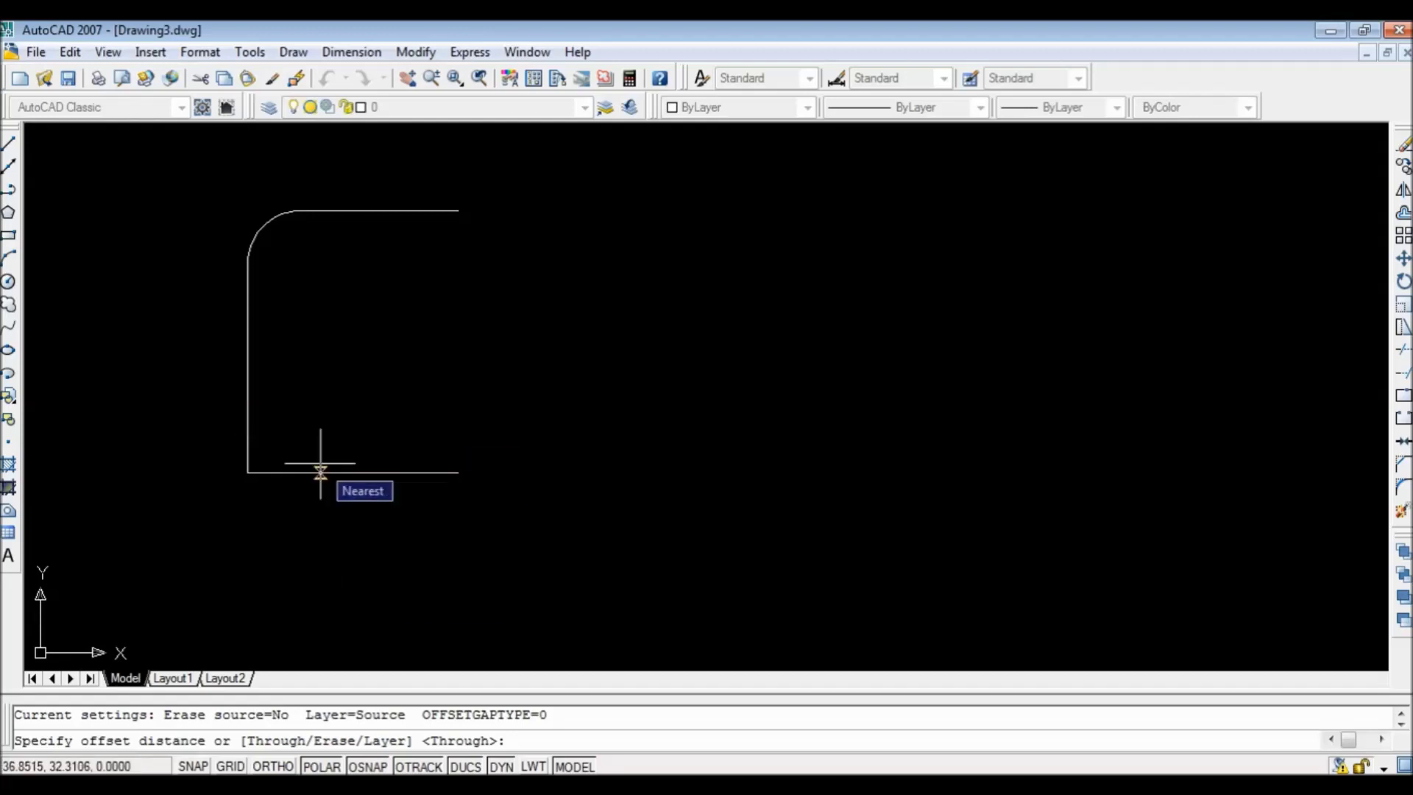
{"action": "type", "text": "2"}
{"action": "key", "text": "Return"}
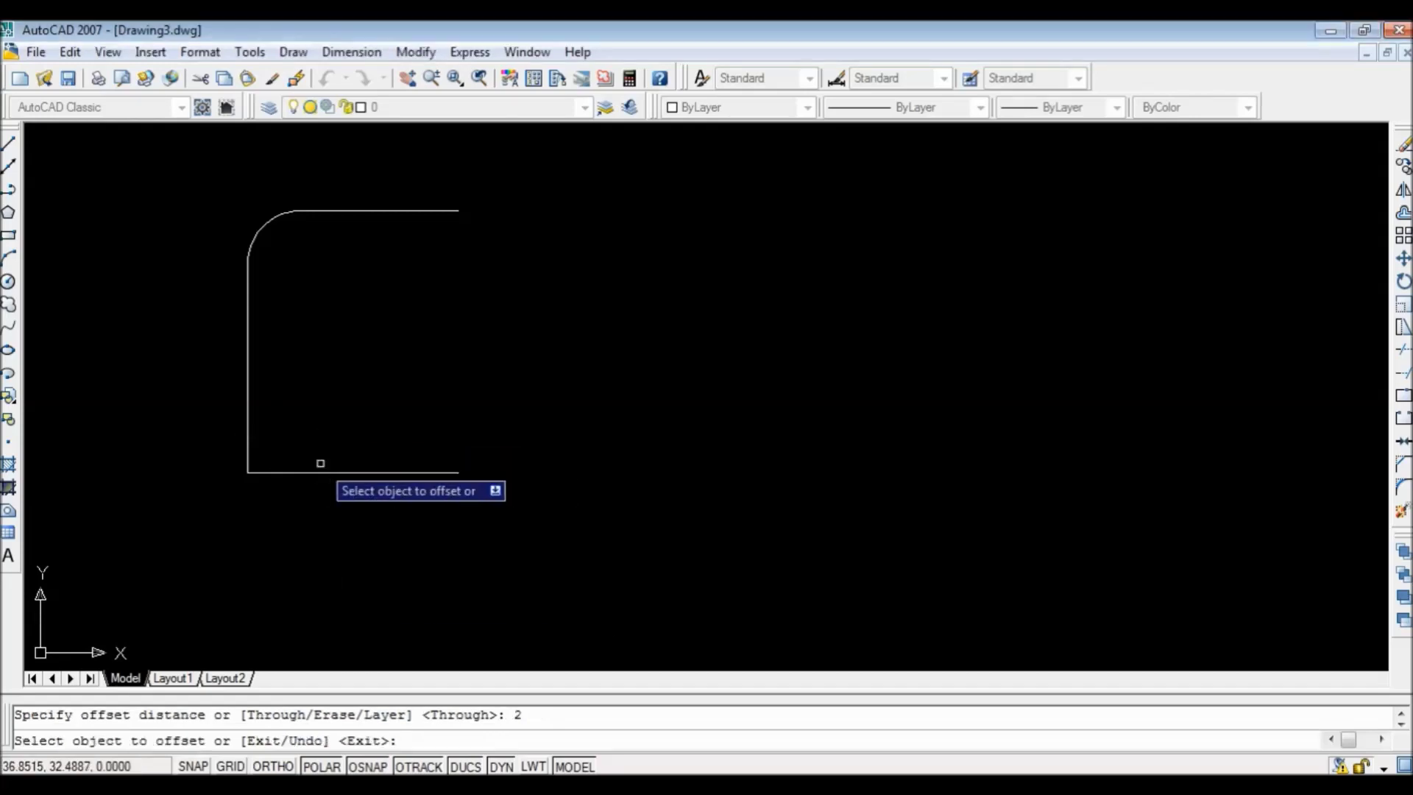
{"action": "left_click", "coordinate": [247, 415]}
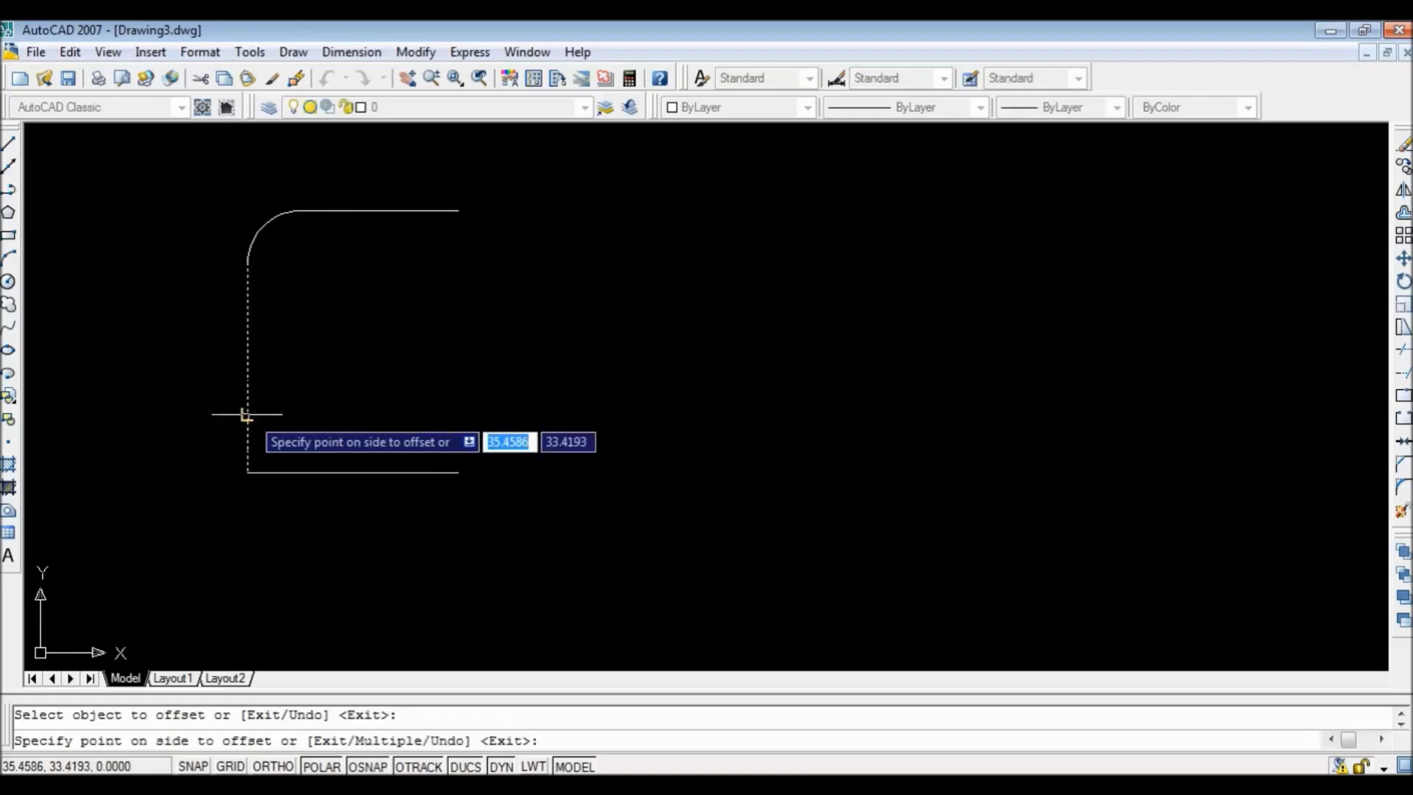
{"action": "left_click", "coordinate": [304, 413]}
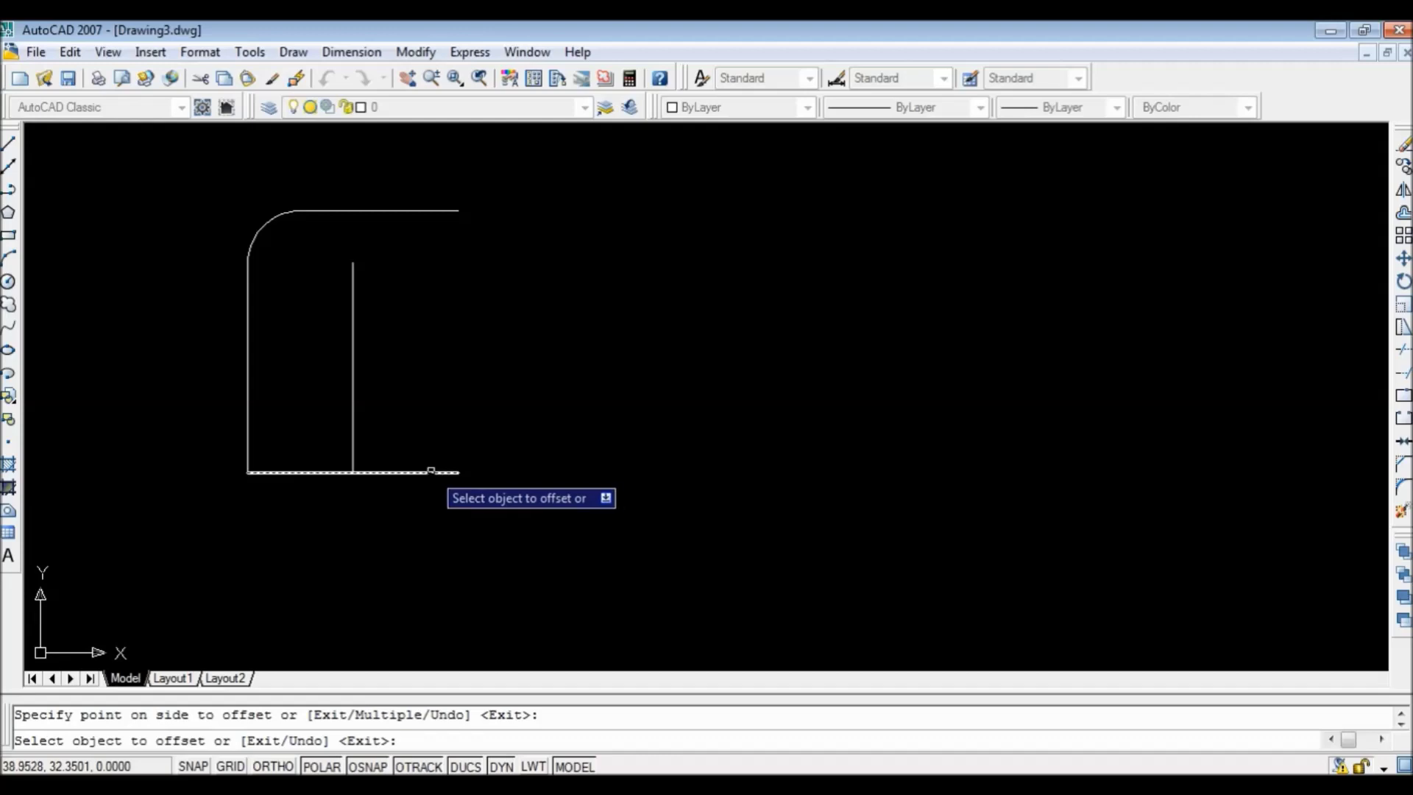
{"action": "key", "text": "Escape"}
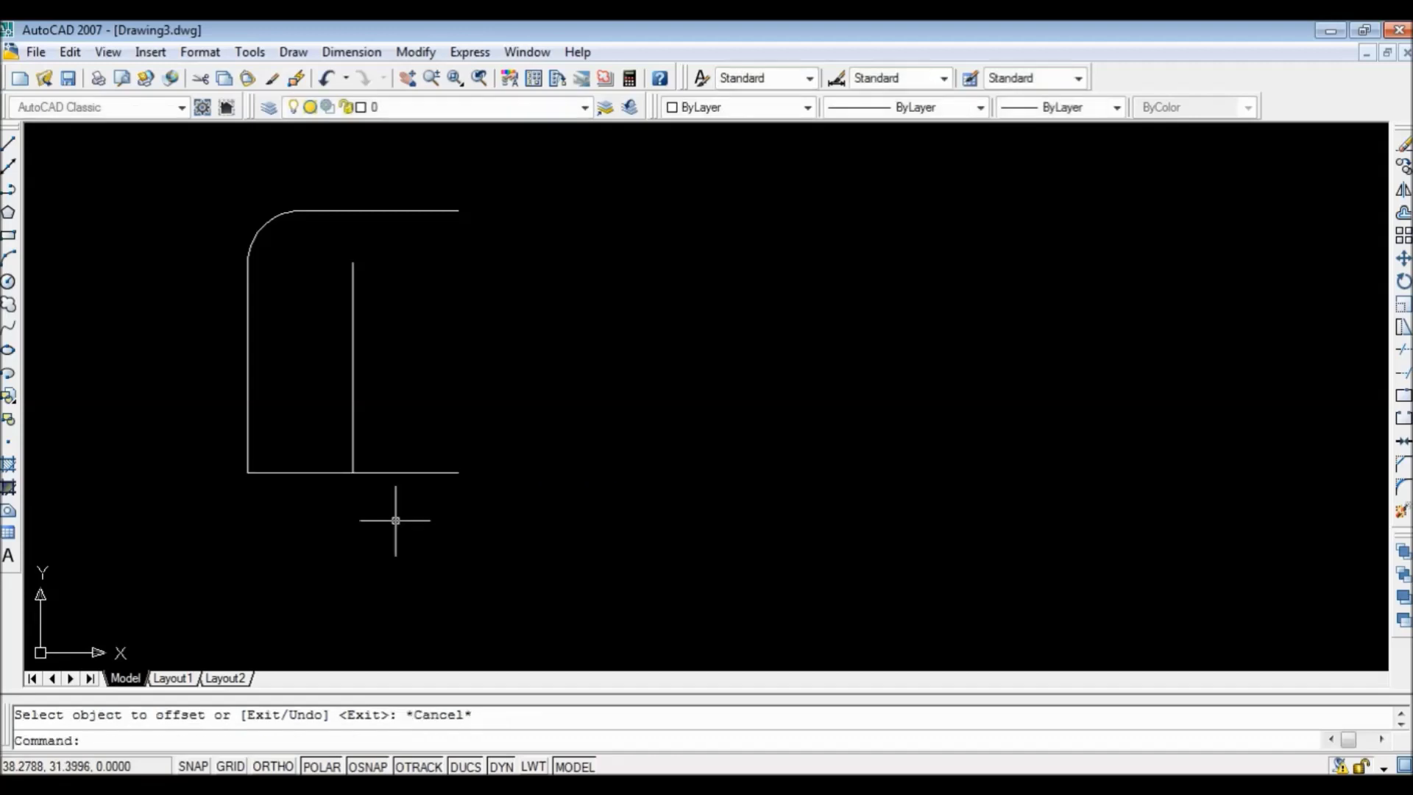
Trim the part of the bottom edge that extends beyond the offset vertical line.
{"action": "type", "text": "trim"}
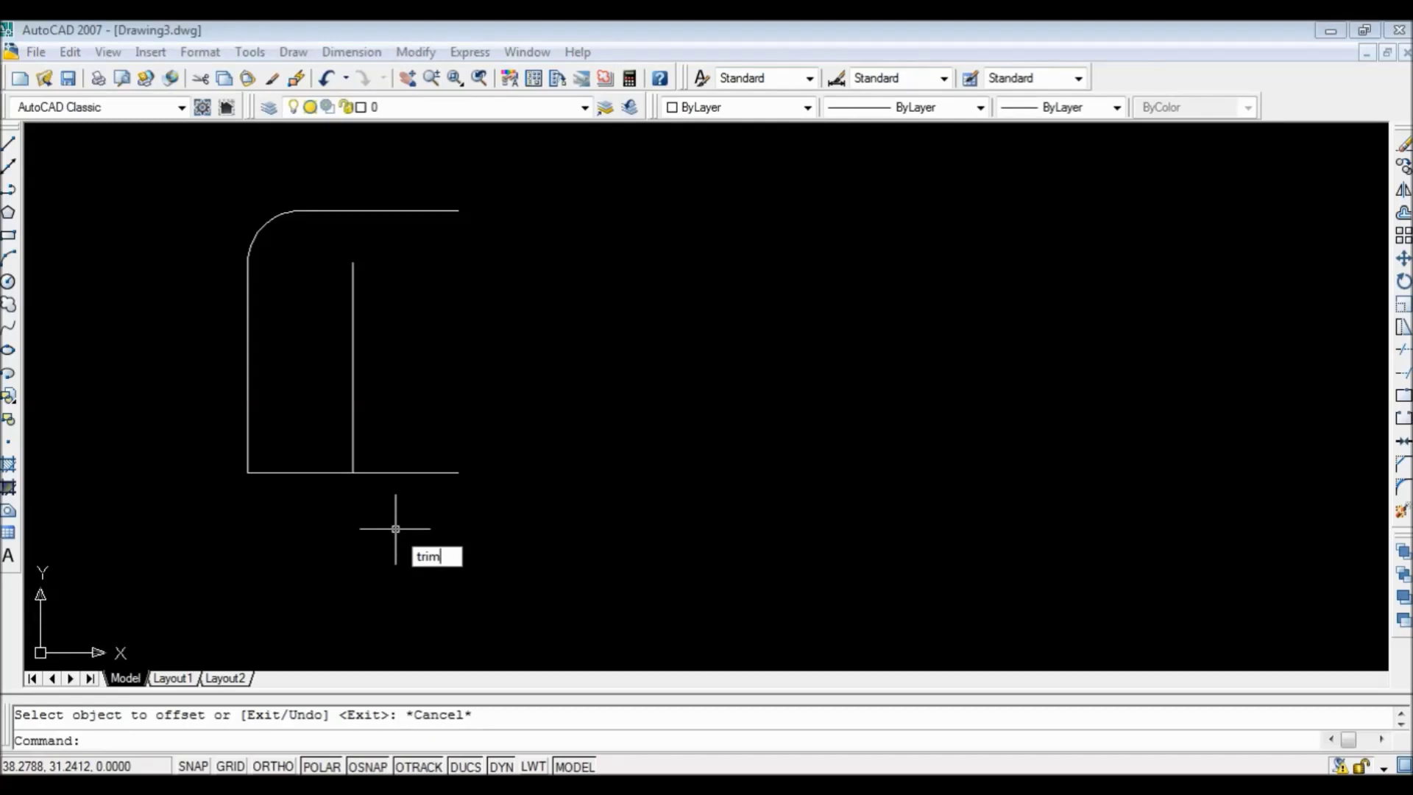
{"action": "key", "text": "Return"}
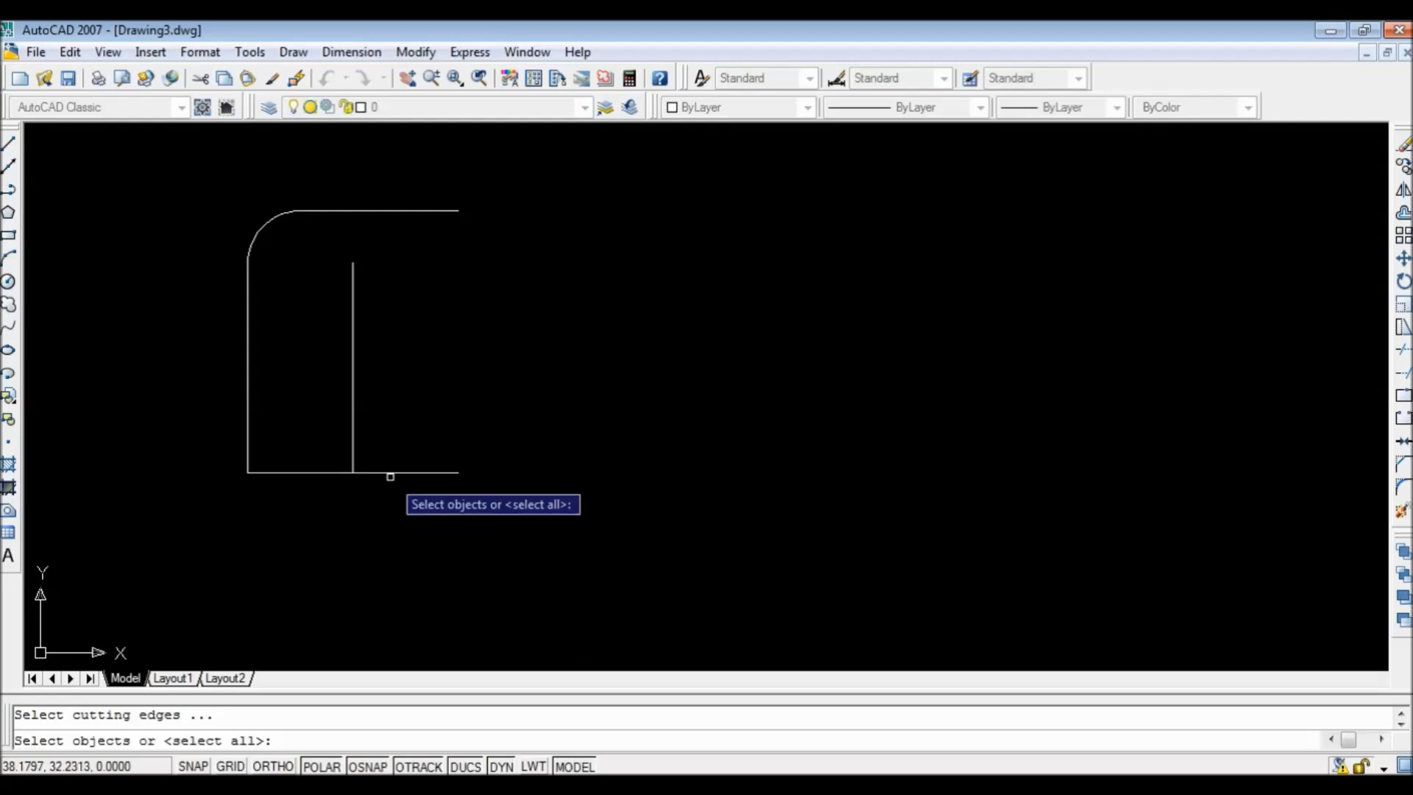
{"action": "left_click", "coordinate": [150, 159]}
{"action": "left_click", "coordinate": [589, 507]}
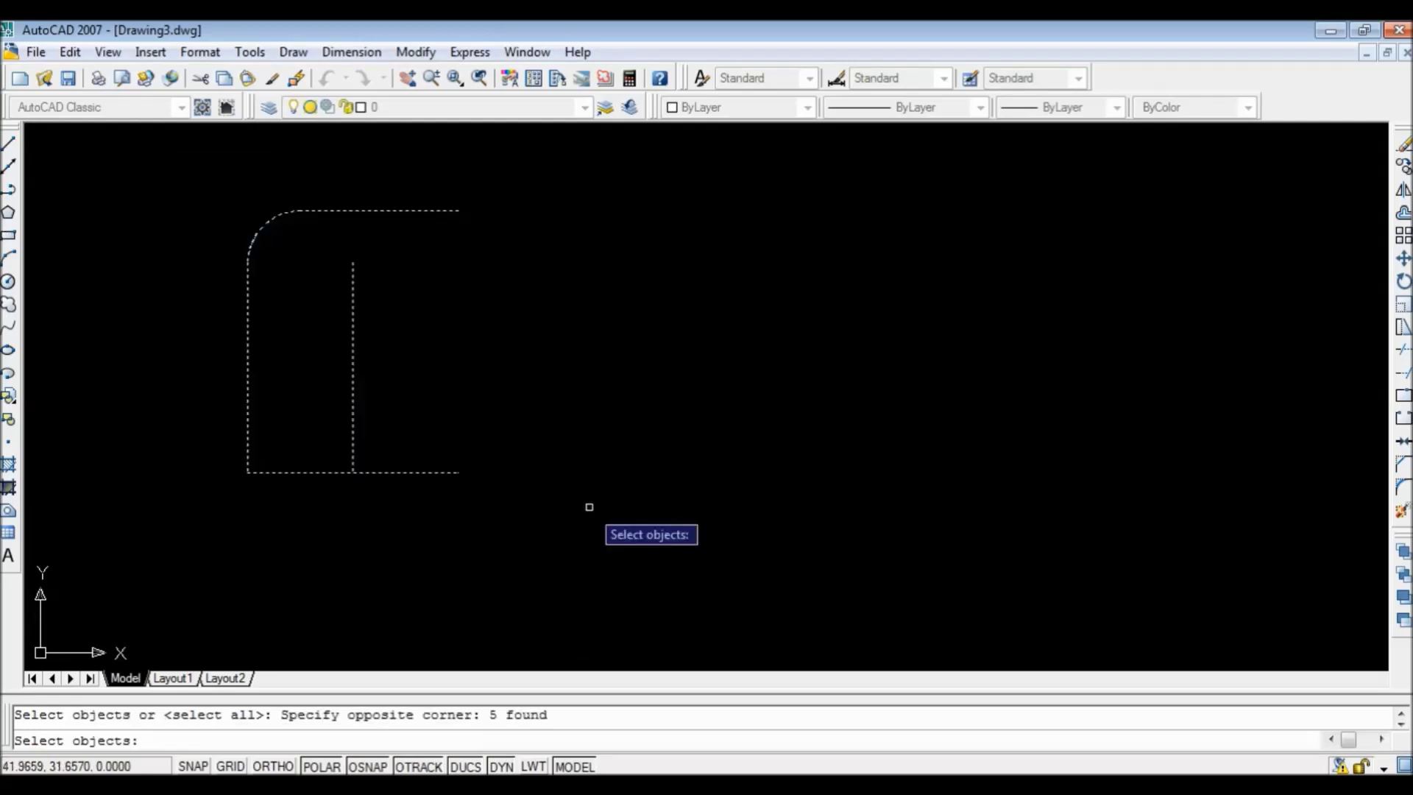
{"action": "key", "text": "Return"}
{"action": "left_click", "coordinate": [418, 473]}
{"action": "key", "text": "Return"}
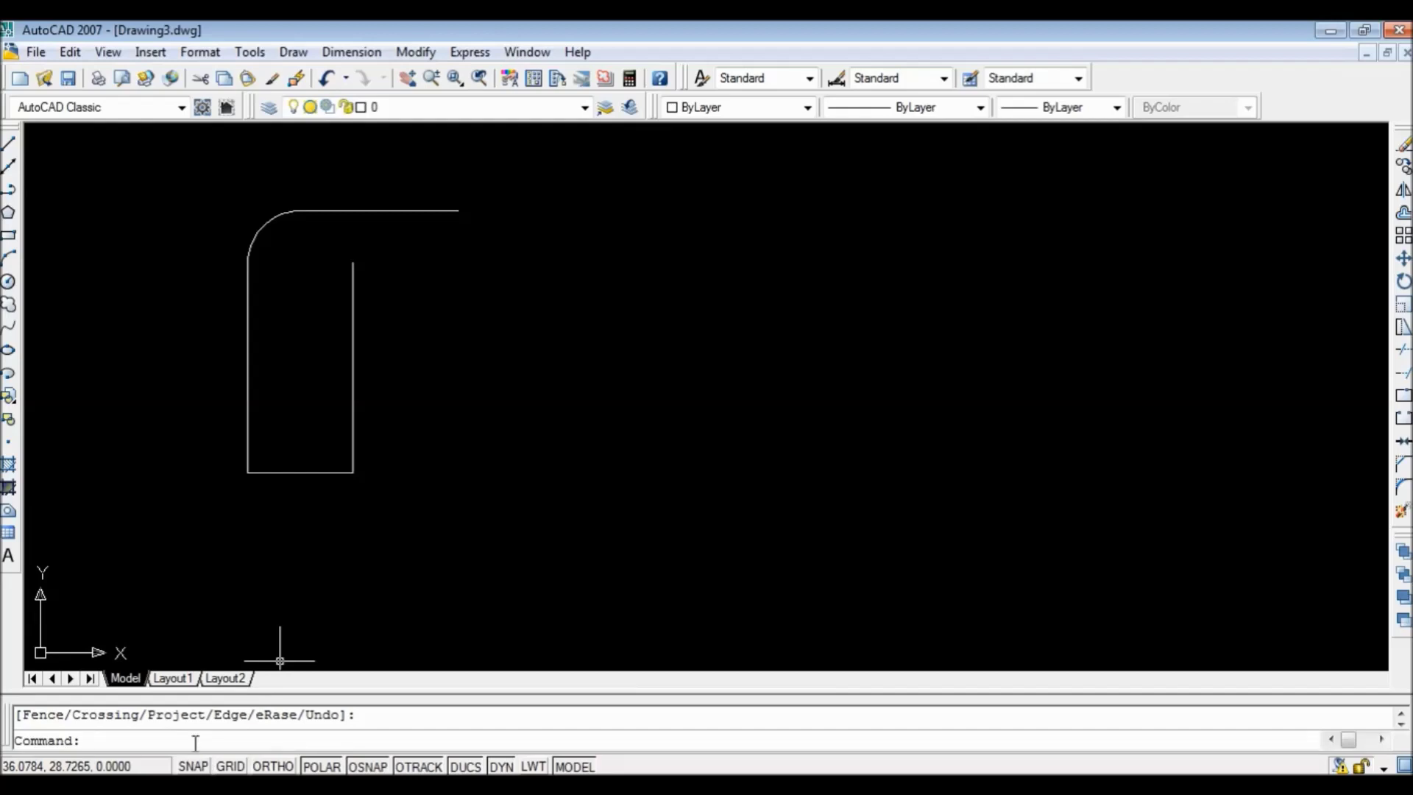
Offset the shortened bottom edge 2.5 units upward.
{"action": "type", "text": "offset"}
{"action": "key", "text": "Return"}
{"action": "type", "text": "2.5"}
{"action": "key", "text": "Return"}
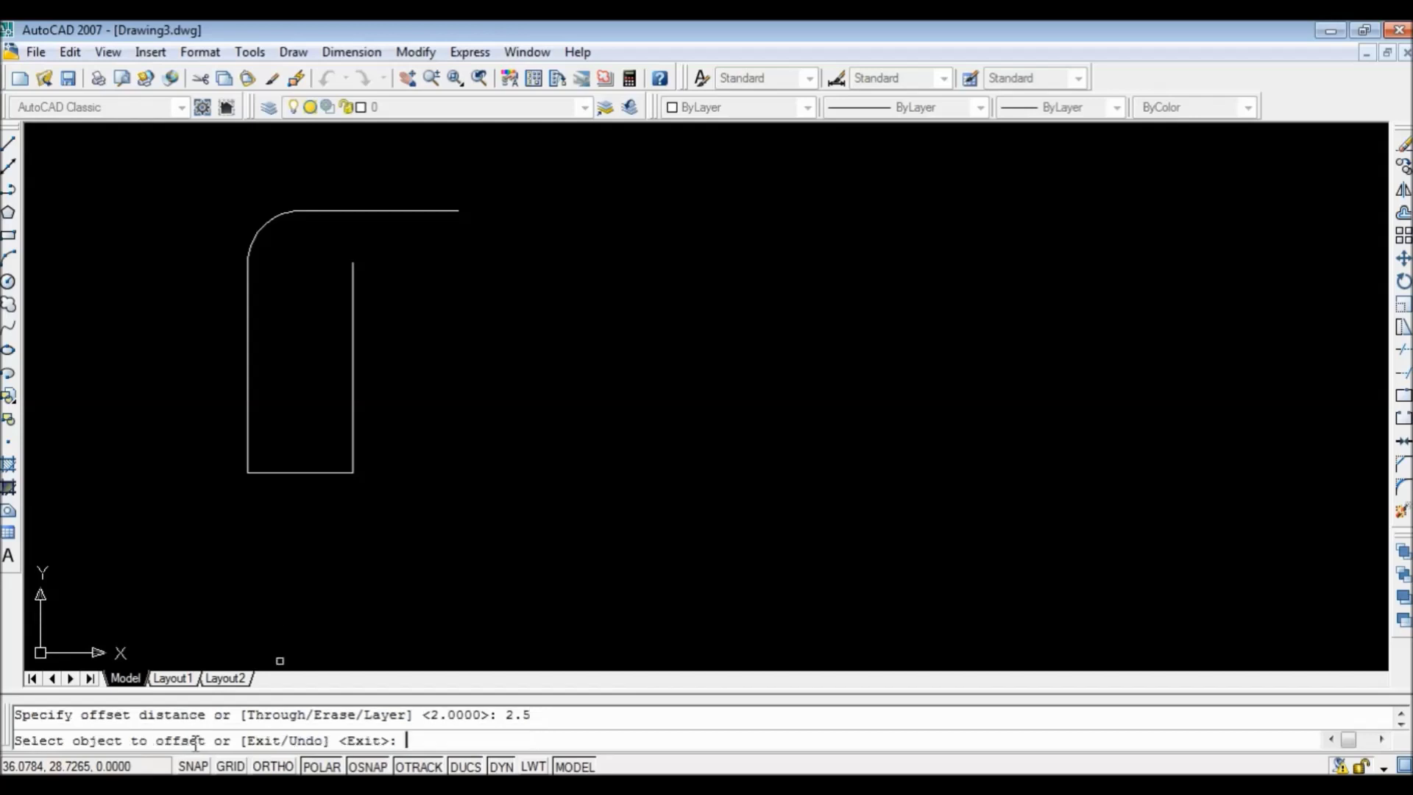
{"action": "left_click", "coordinate": [280, 473]}
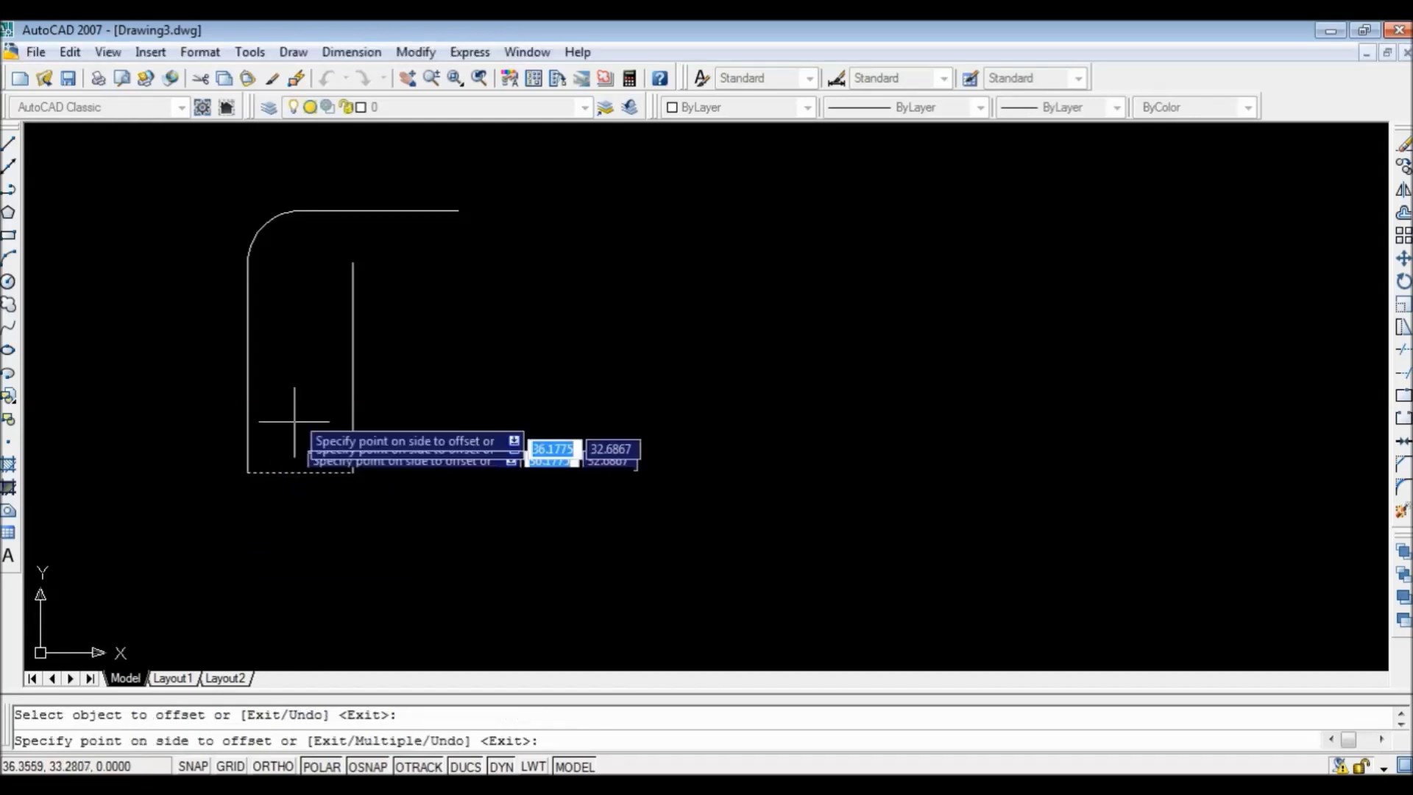
{"action": "left_click", "coordinate": [292, 398]}
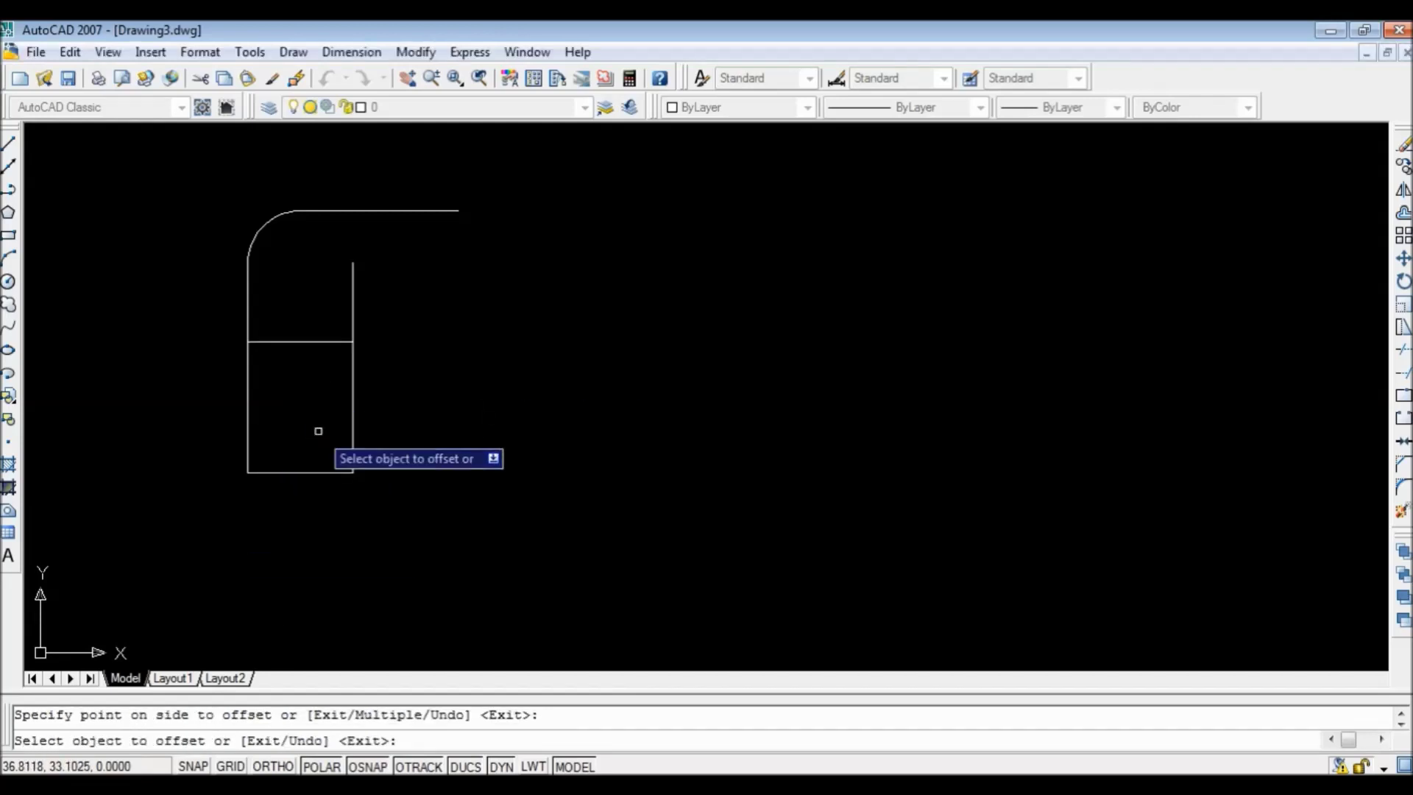
{"action": "key", "text": "Return"}
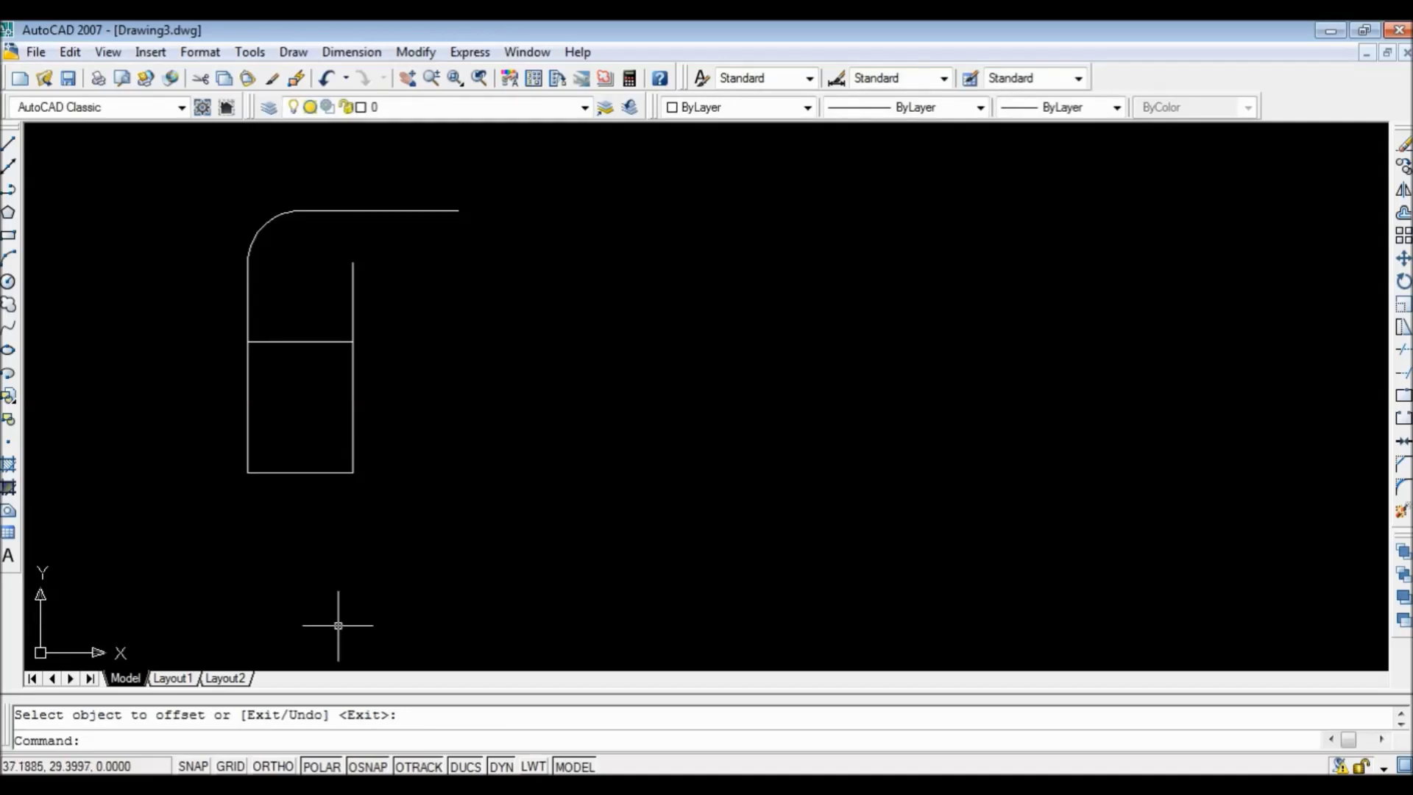
Trim the inner vertical line above the offset horizontal line, and delete that horizontal line.
{"action": "type", "text": "trim"}
{"action": "key", "text": "Return"}
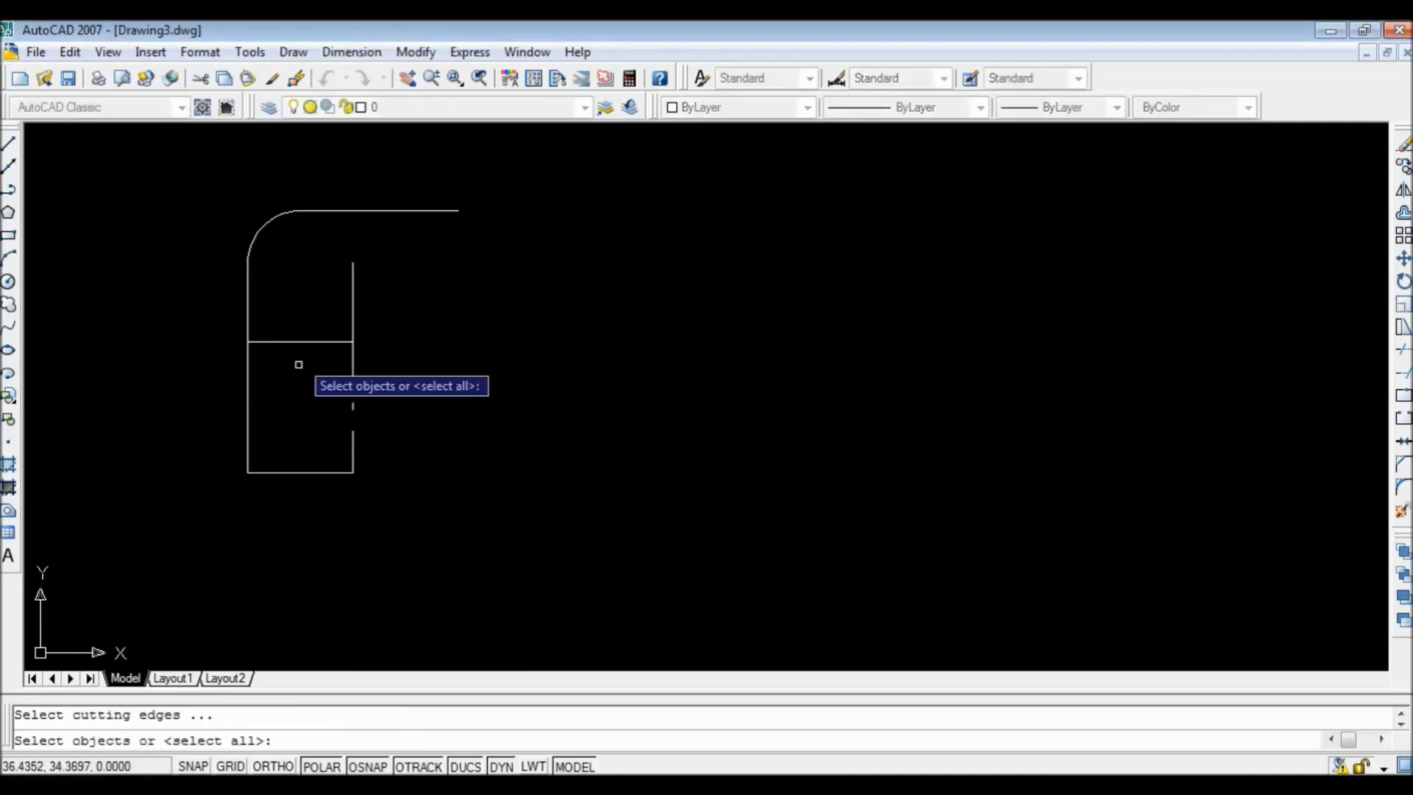
{"action": "left_click", "coordinate": [201, 163]}
{"action": "left_click", "coordinate": [807, 593]}
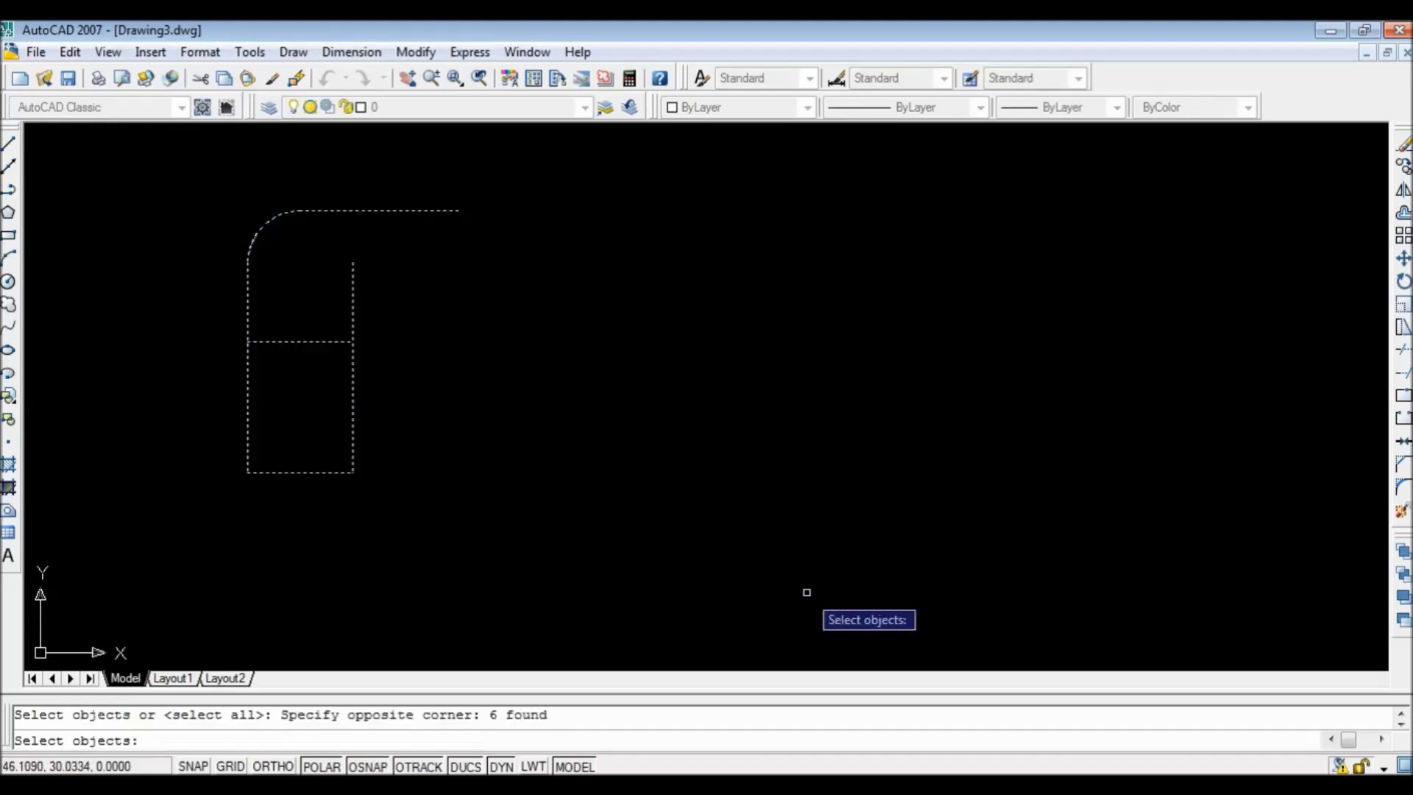
{"action": "key", "text": "Return"}
{"action": "left_click", "coordinate": [353, 298]}
{"action": "key", "text": "Return"}
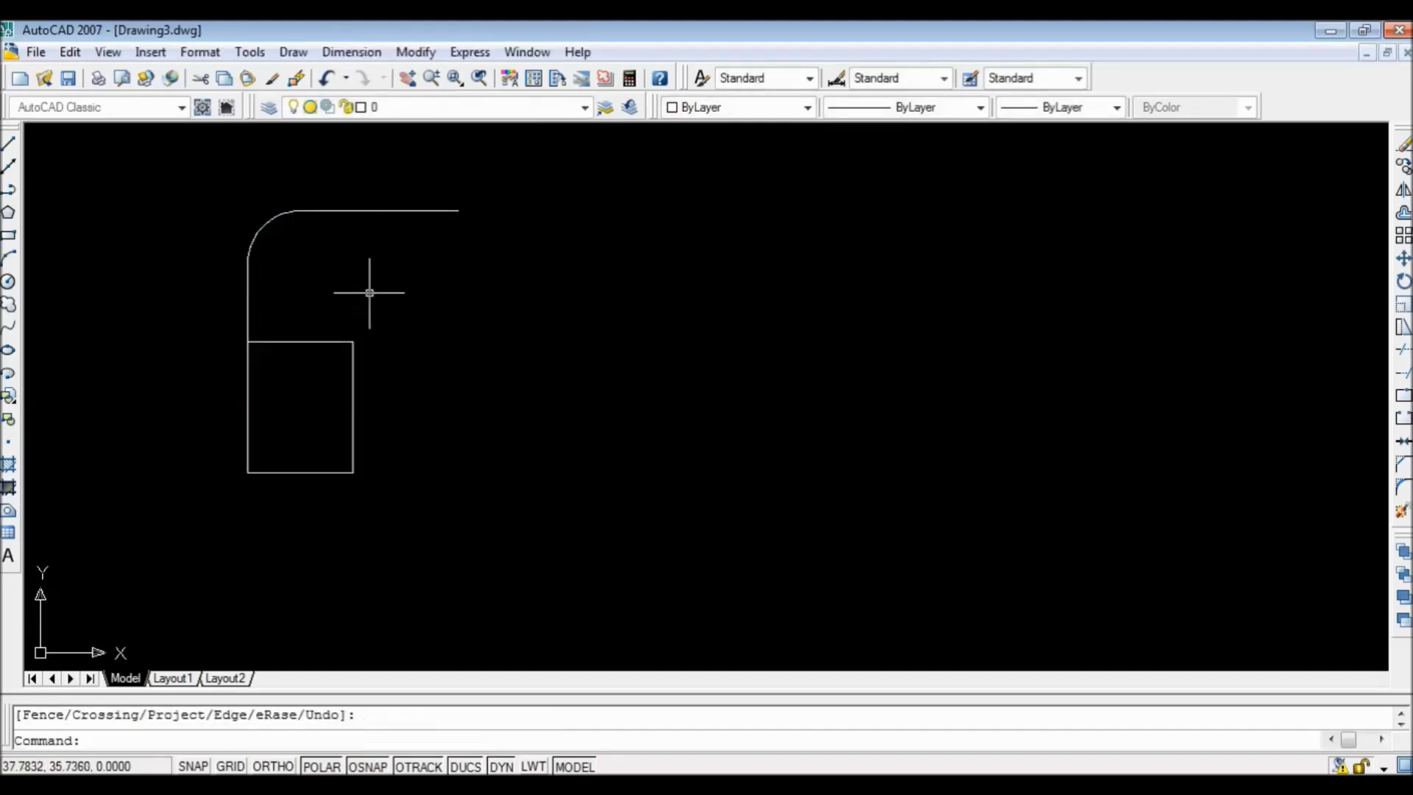
{"action": "left_click", "coordinate": [304, 341]}
{"action": "key", "text": "Delete"}
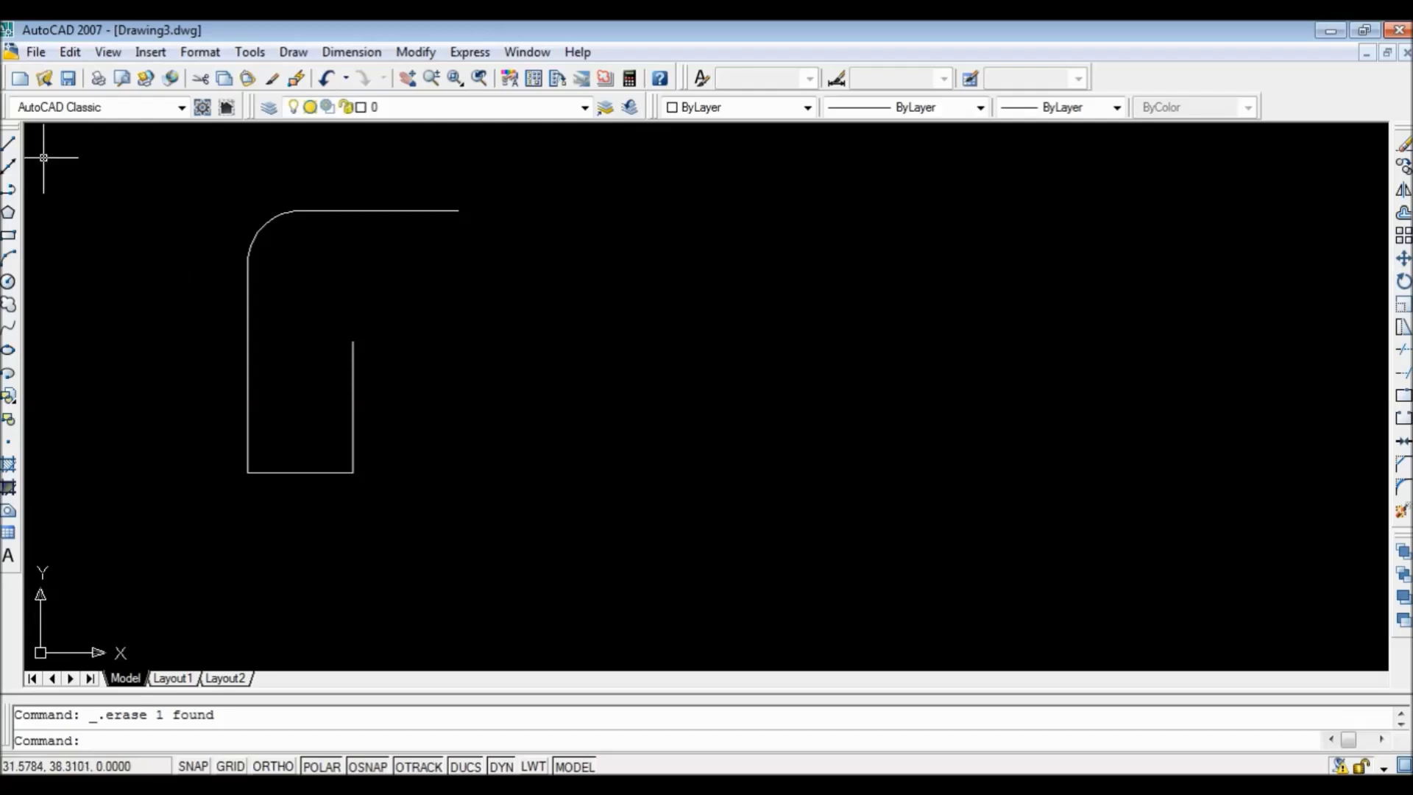
Draw a horizontal line about 2.07 units long from the right, ending at the inner vertical line's upper endpoint.
{"action": "left_click", "coordinate": [9, 144]}
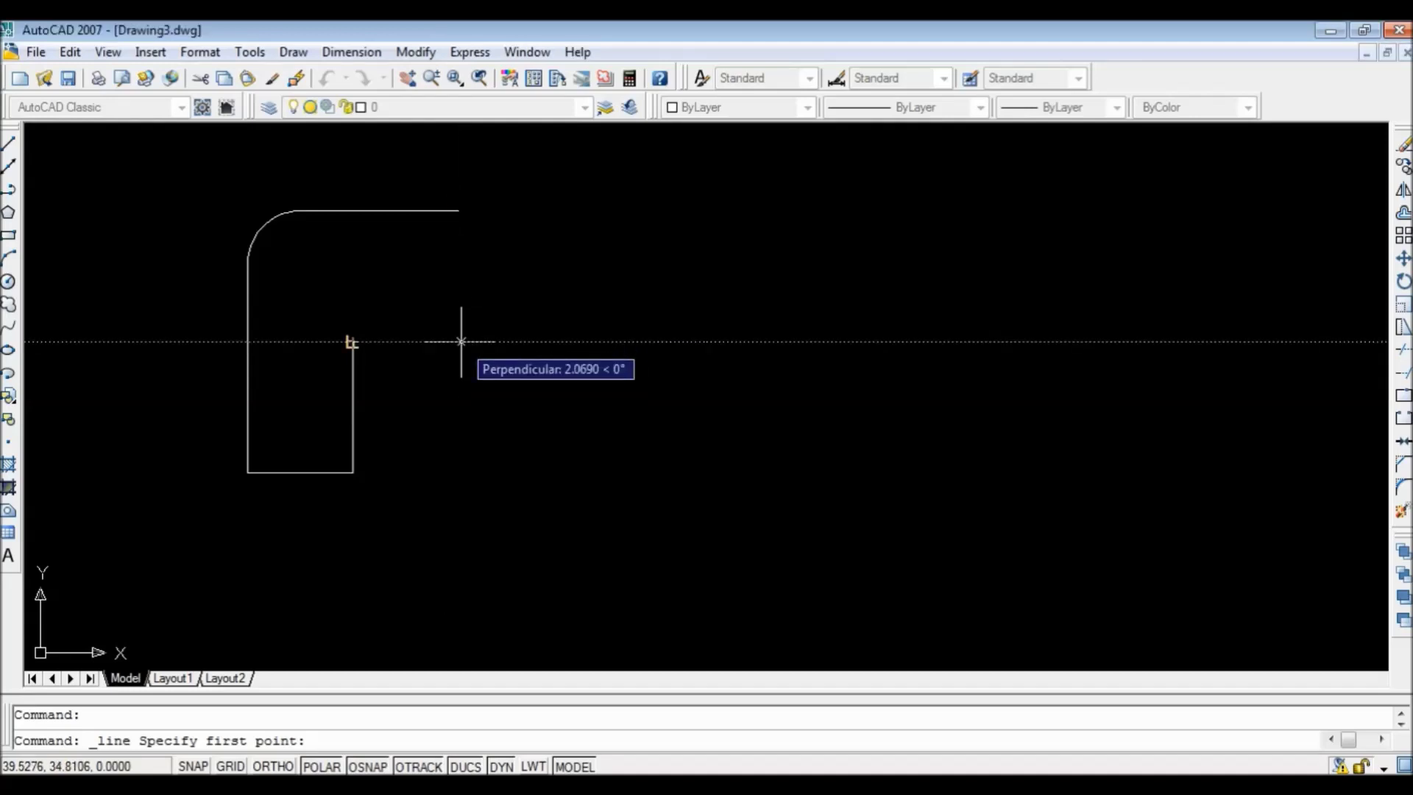
{"action": "left_click", "coordinate": [461, 341]}
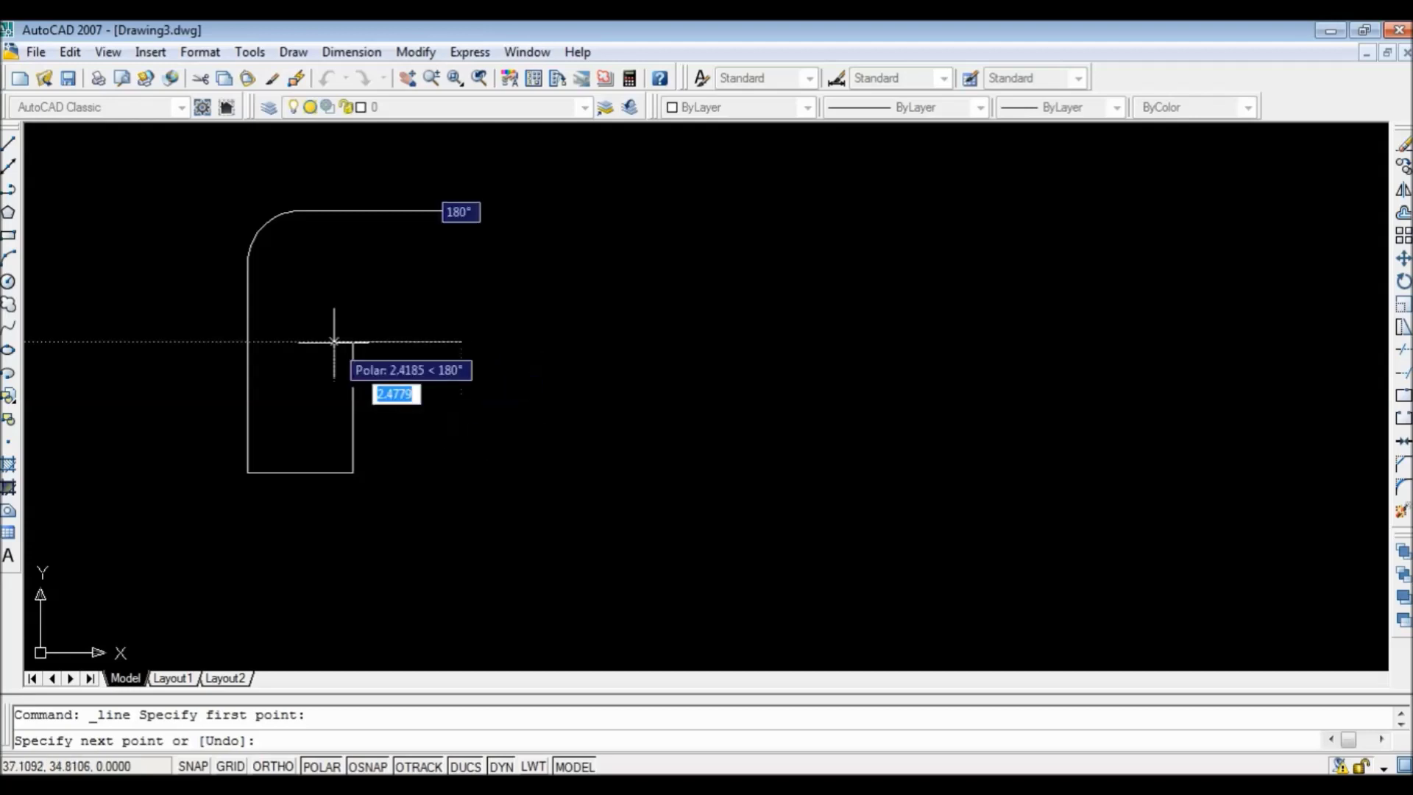
{"action": "left_click", "coordinate": [354, 341]}
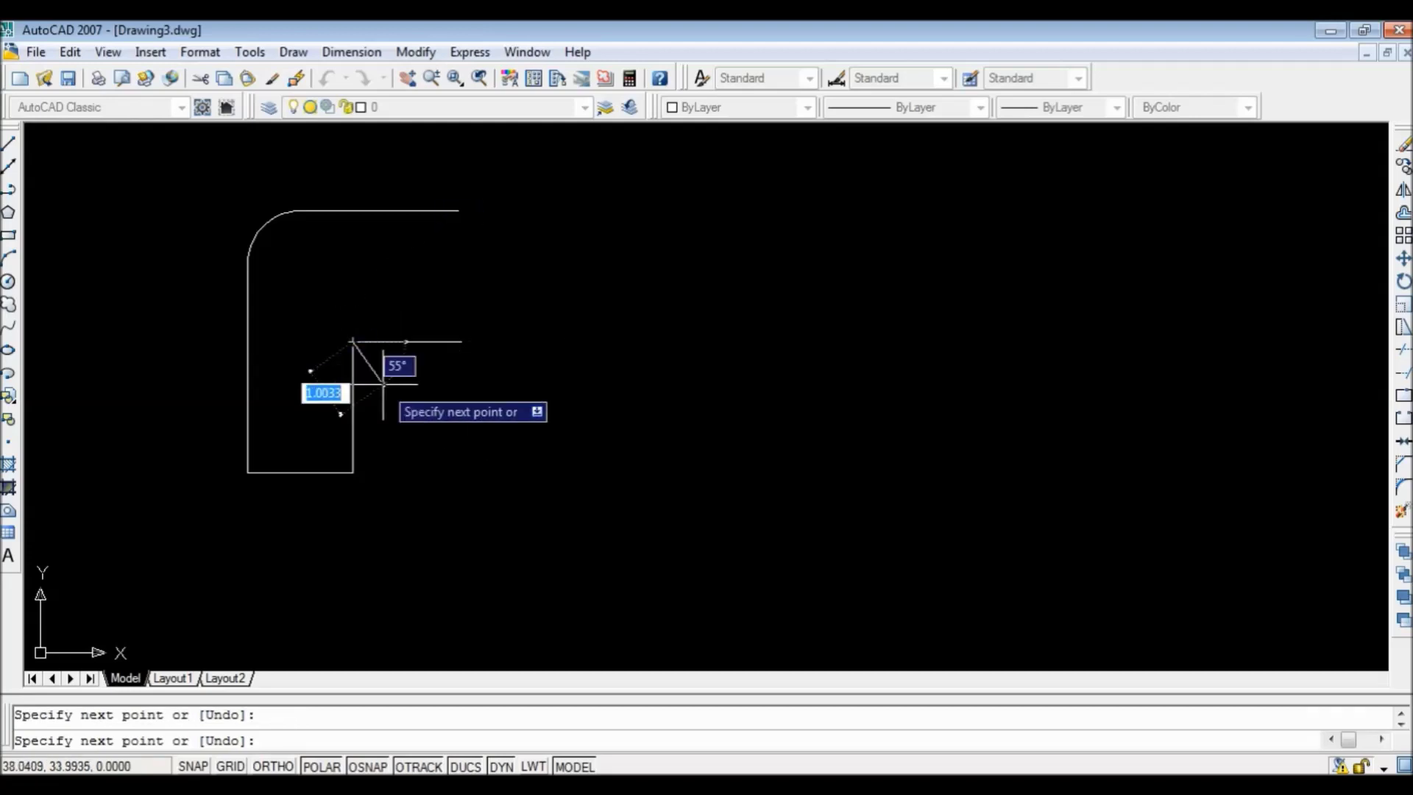
{"action": "key", "text": "Return"}
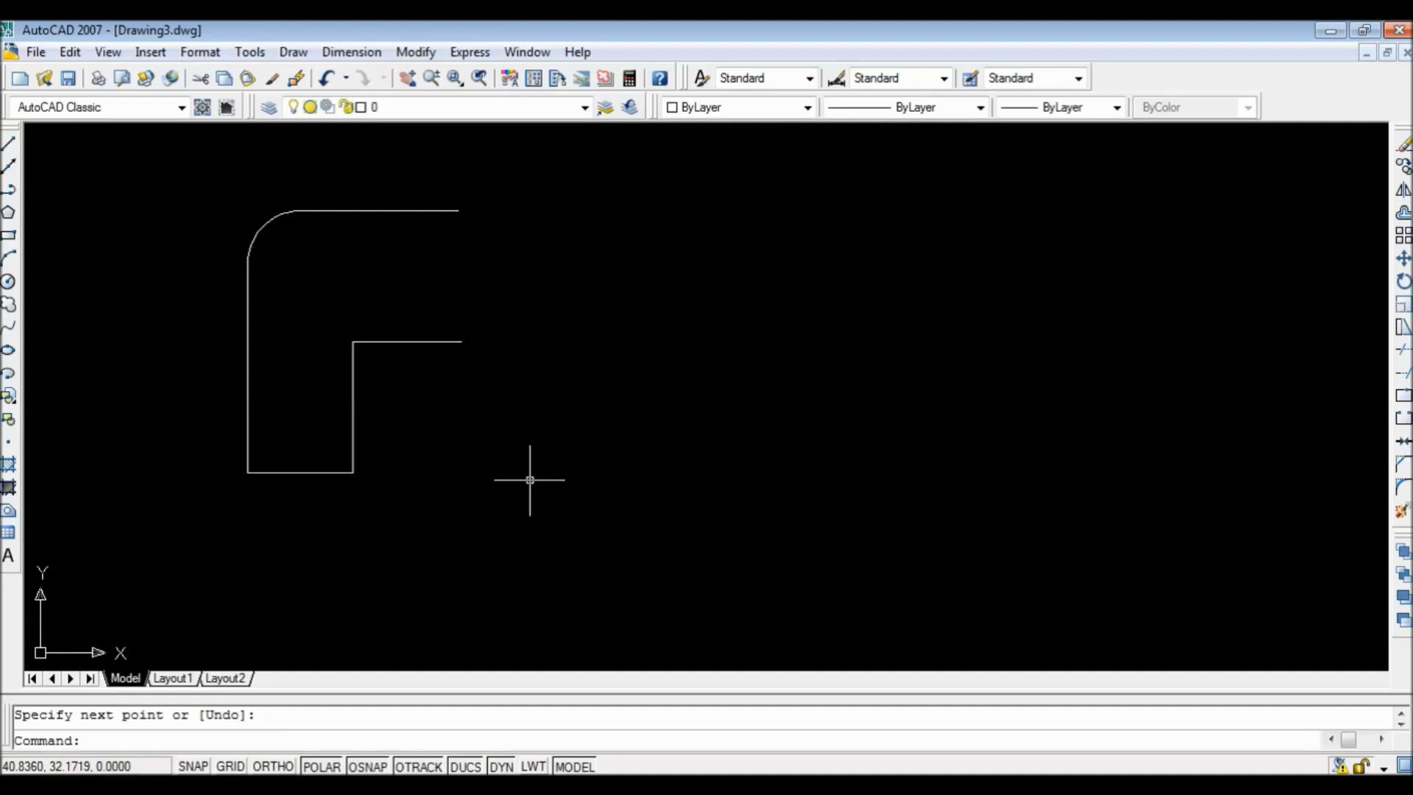
{"action": "left_click", "coordinate": [9, 144]}
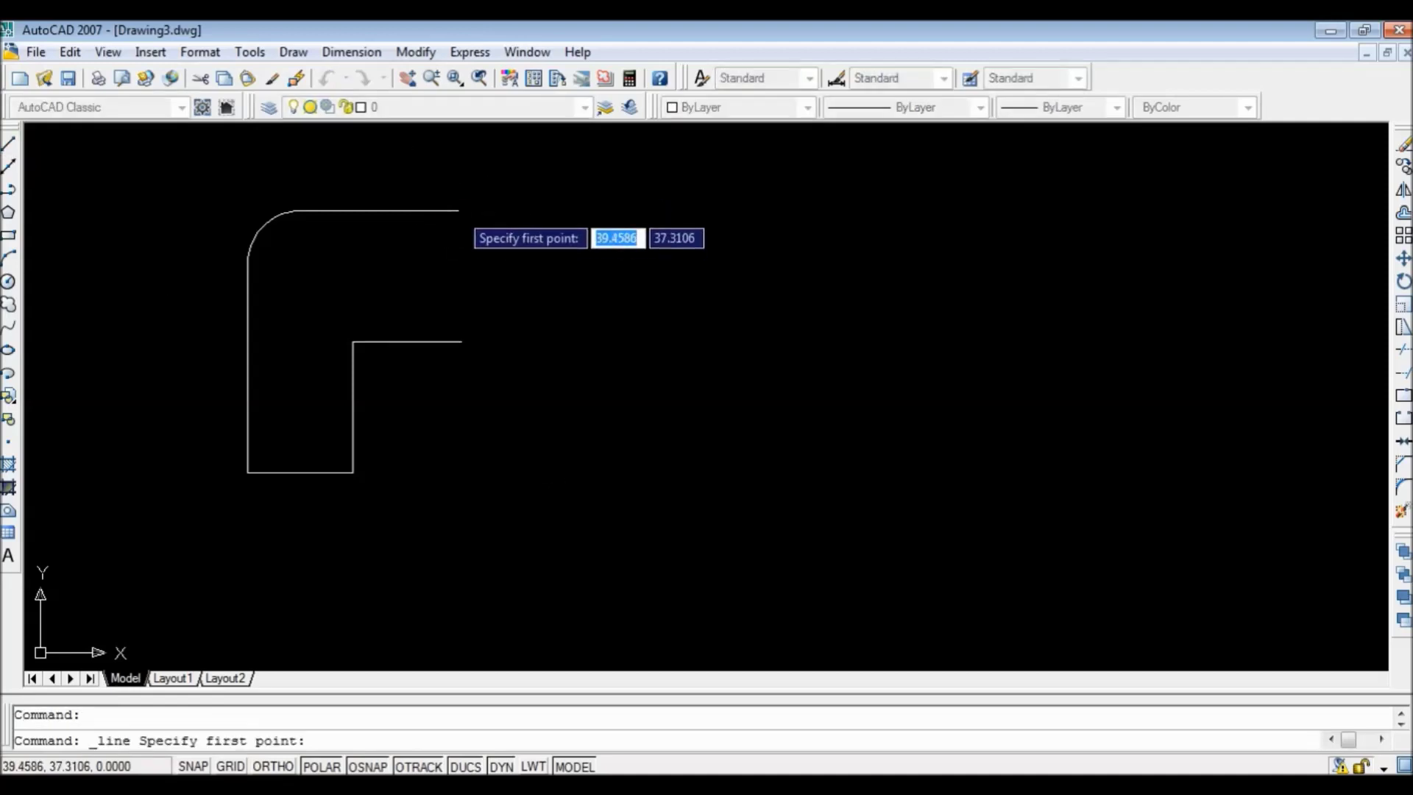
{"action": "left_click", "coordinate": [458, 209]}
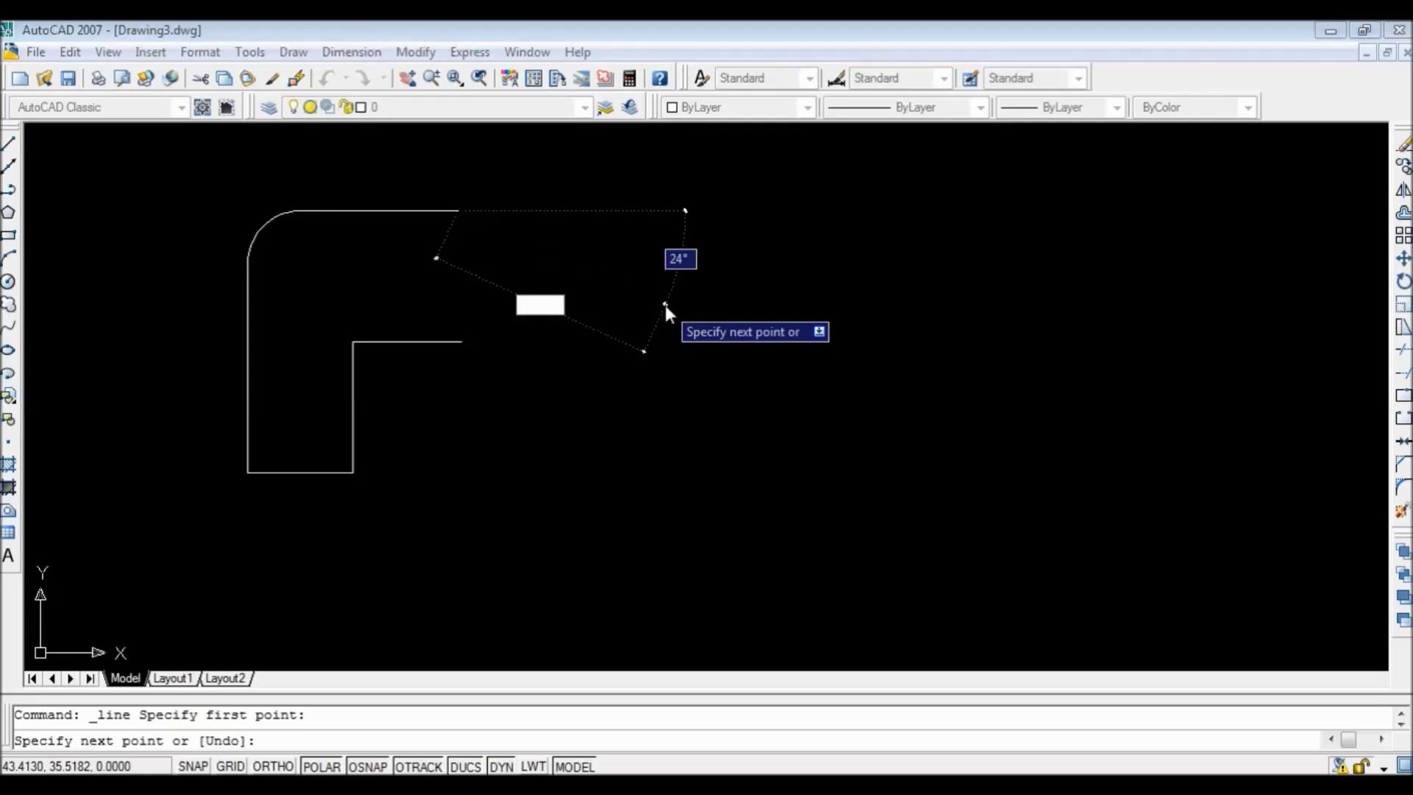
{"action": "key", "text": "Escape"}
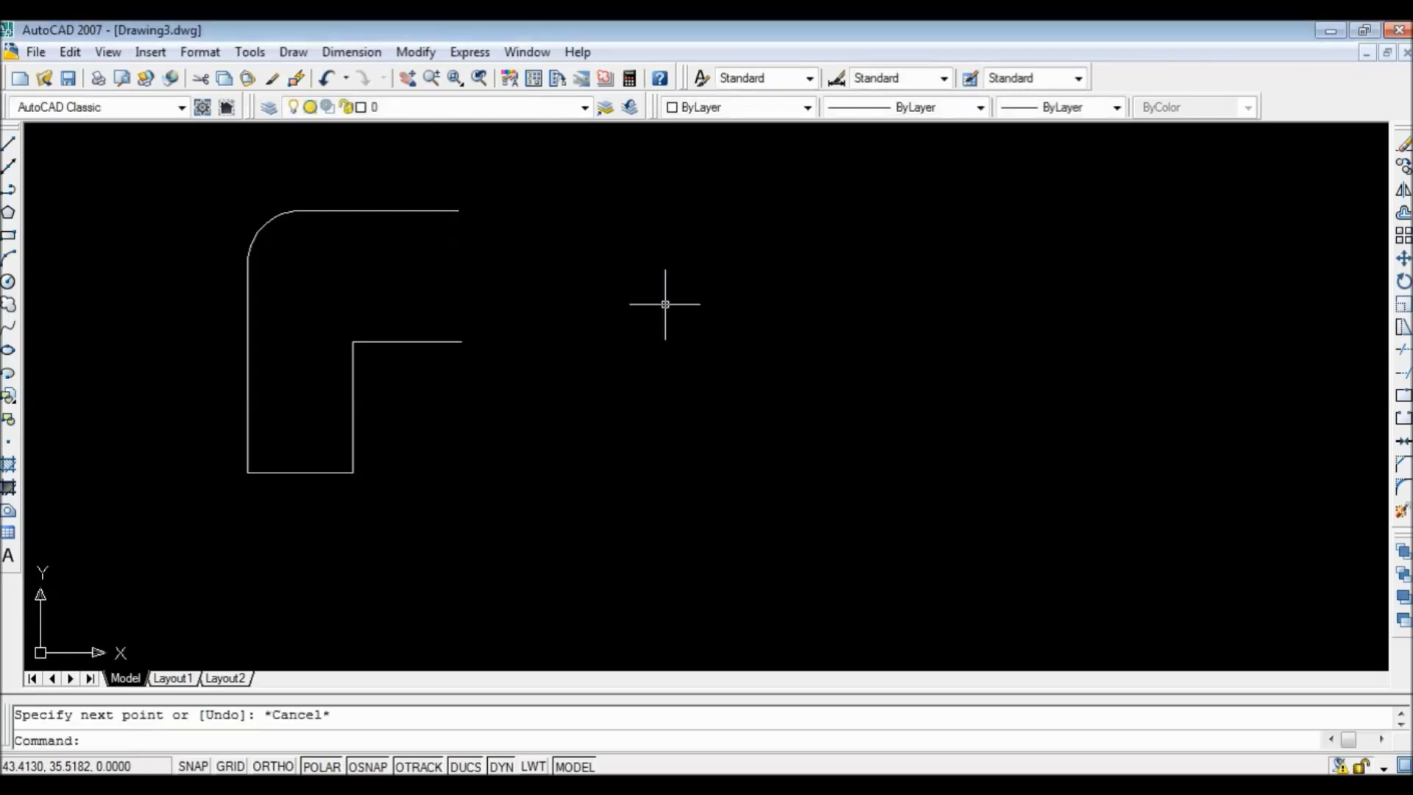
Delete the short horizontal line that starts at the inner vertical line's upper endpoint.
{"action": "left_click", "coordinate": [429, 341]}
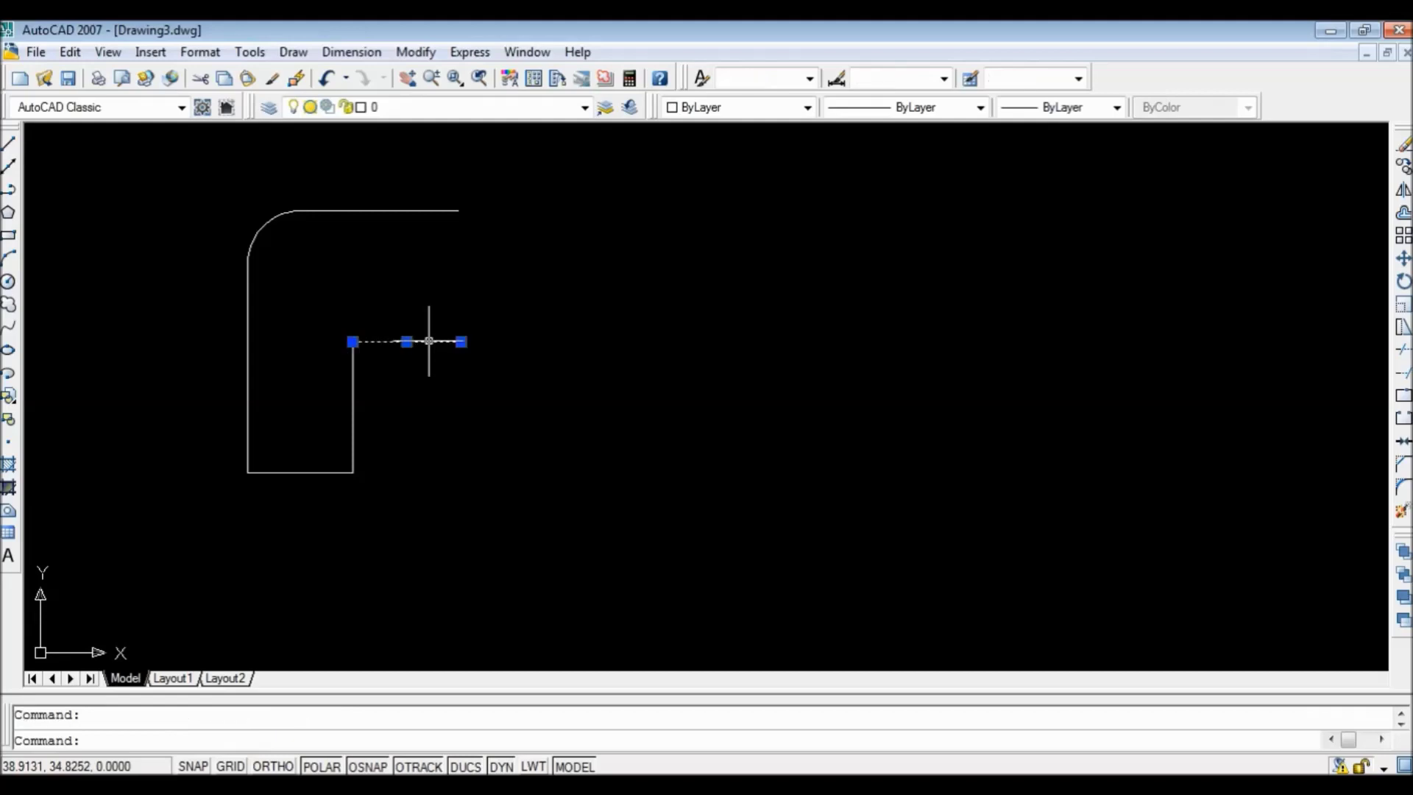
{"action": "key", "text": "Delete"}
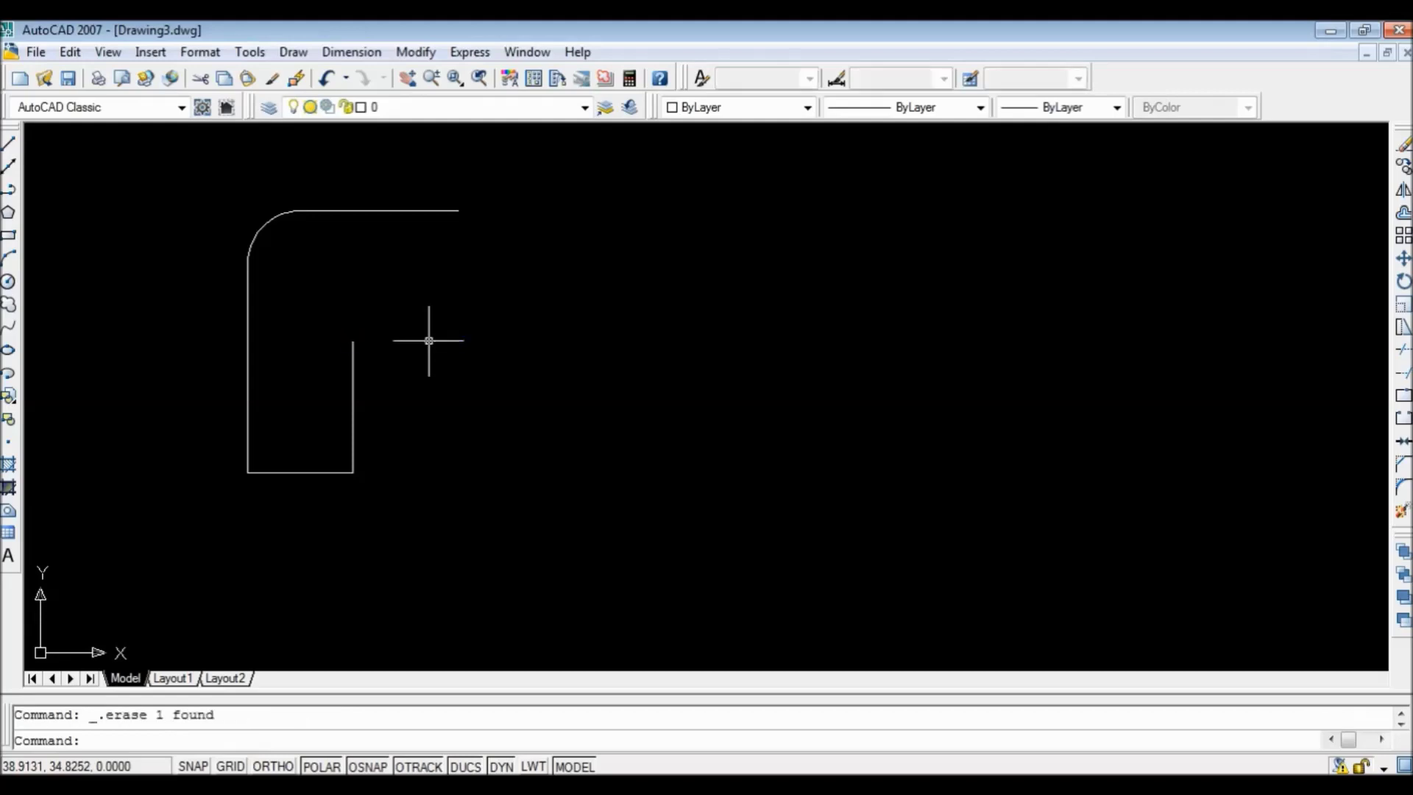
Draw a line 2 units long at 0° from the inner vertical line's upper endpoint.
{"action": "left_click", "coordinate": [11, 143]}
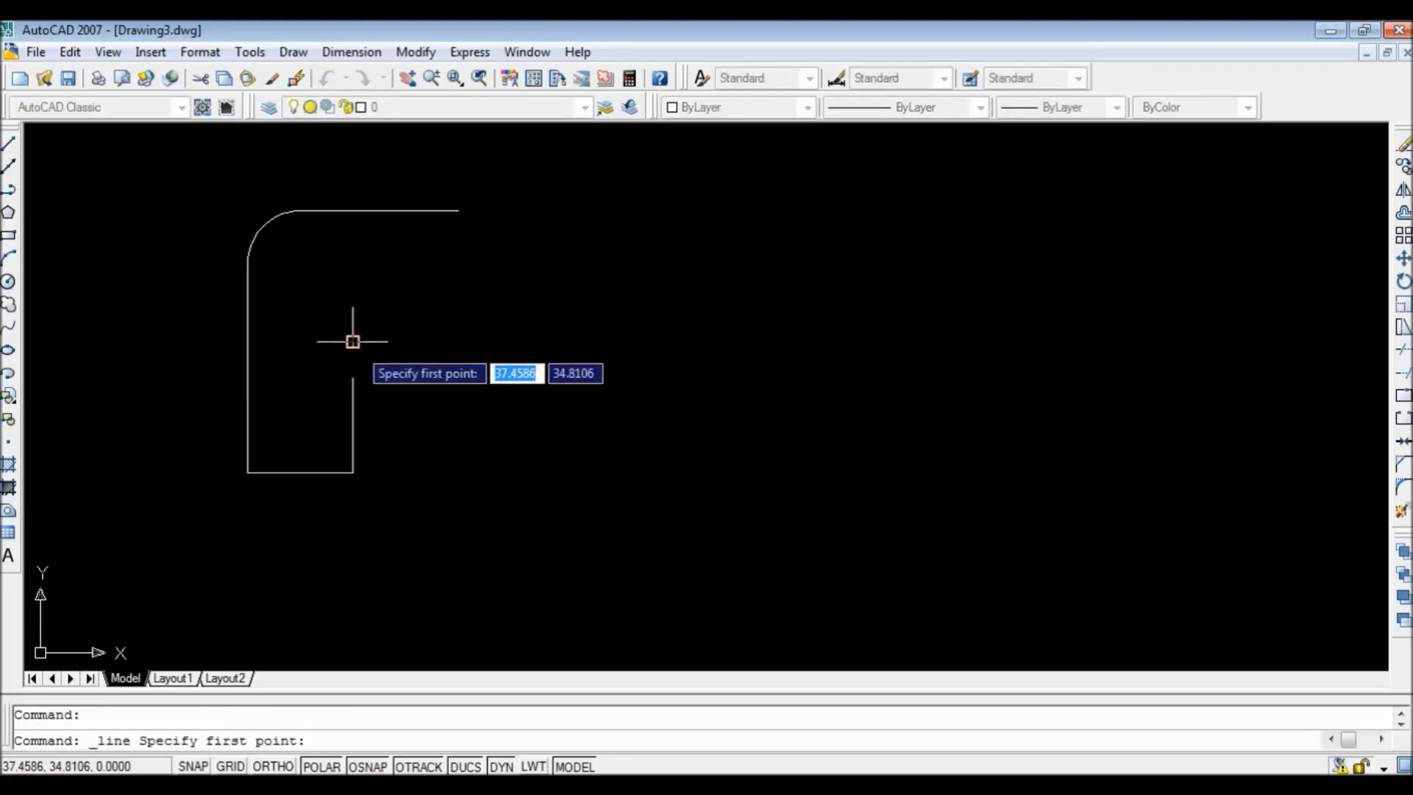
{"action": "left_click", "coordinate": [352, 342]}
{"action": "type", "text": "@2"}
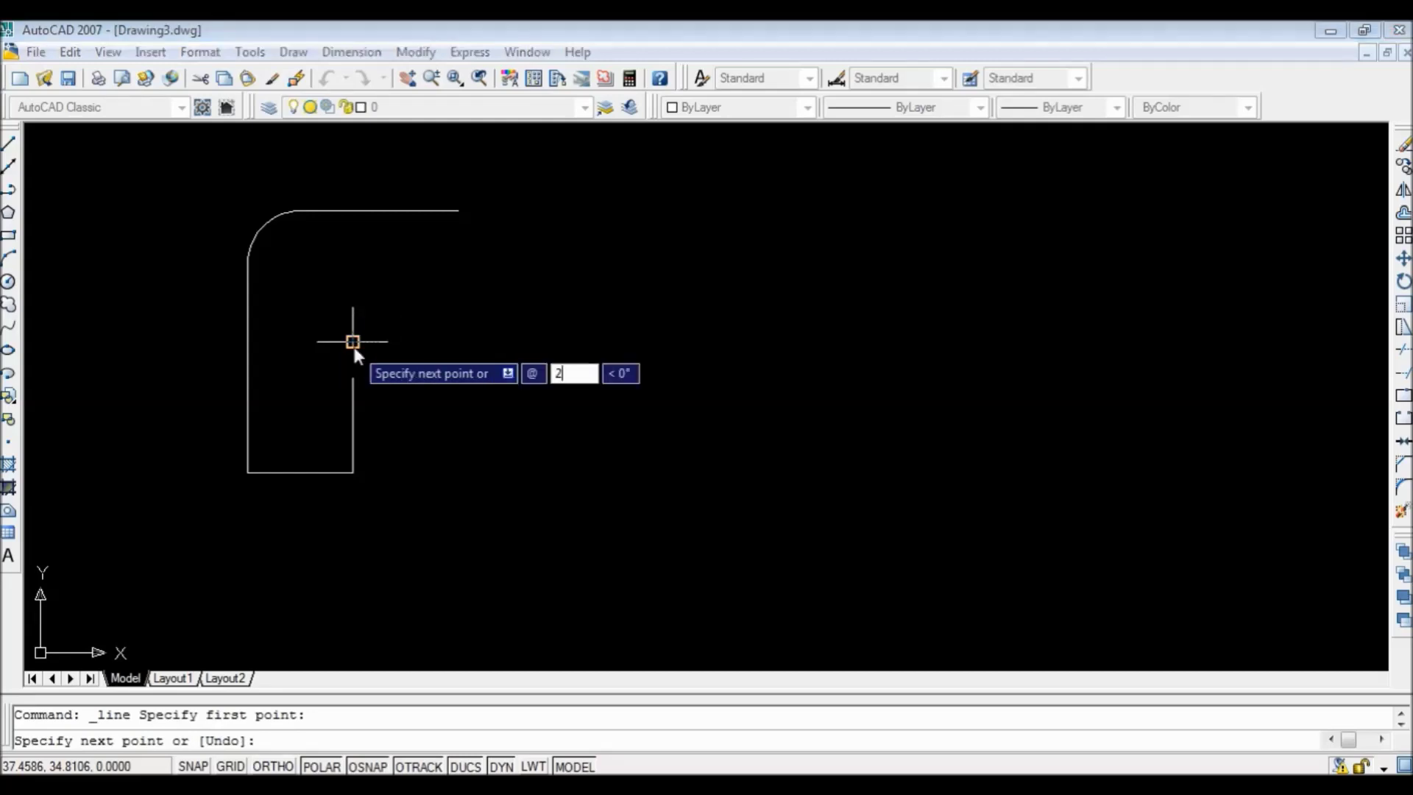
{"action": "type", "text": "<0"}
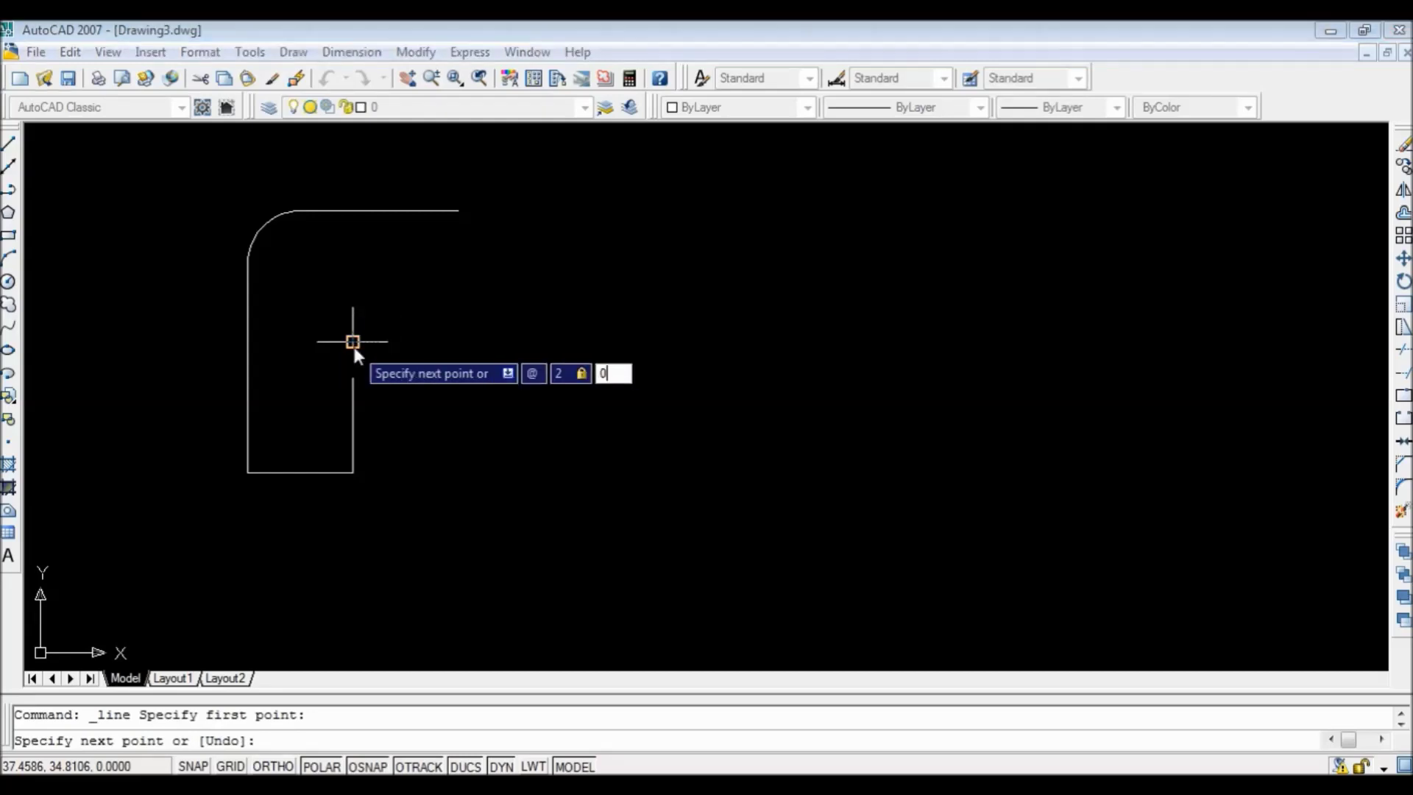
{"action": "key", "text": "Return"}
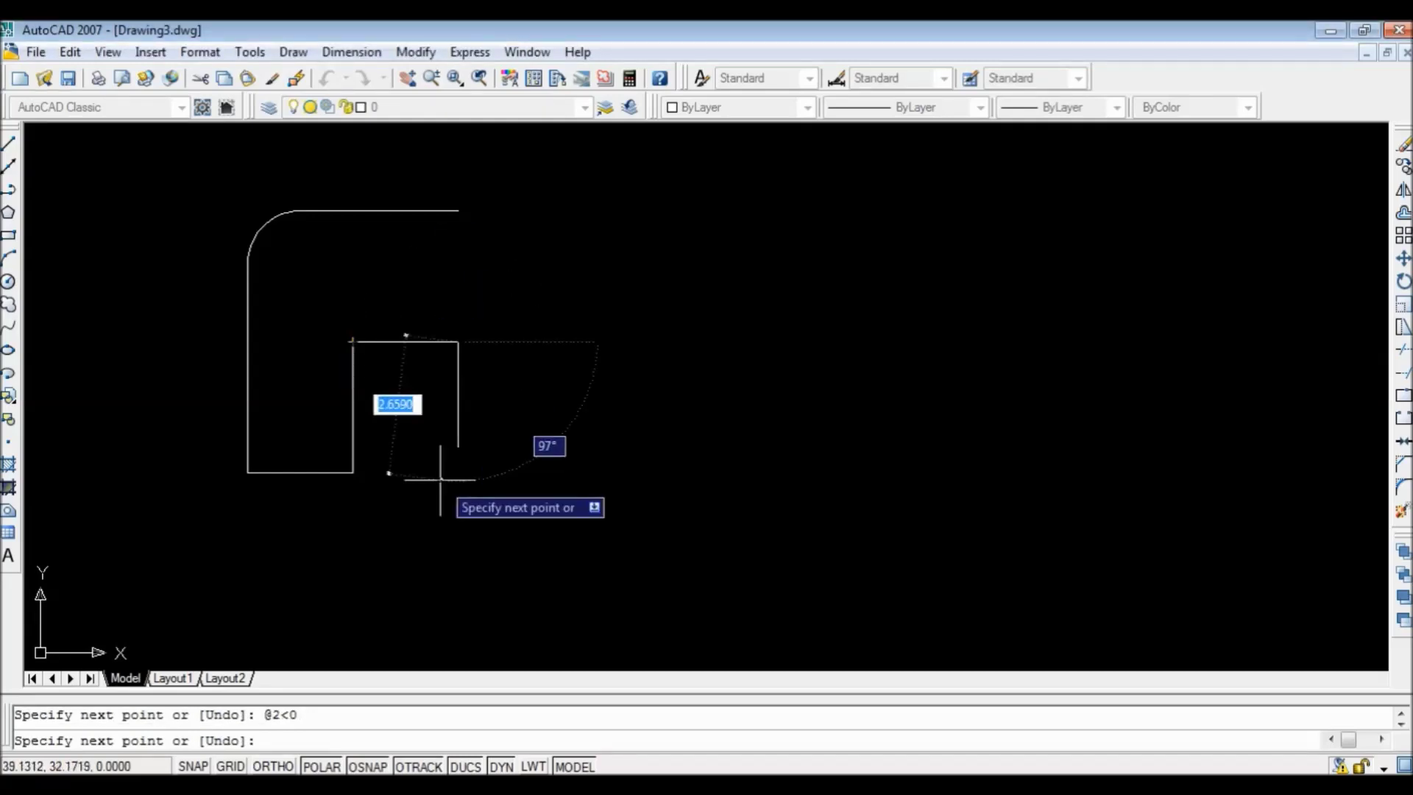
{"action": "key", "text": "Return"}
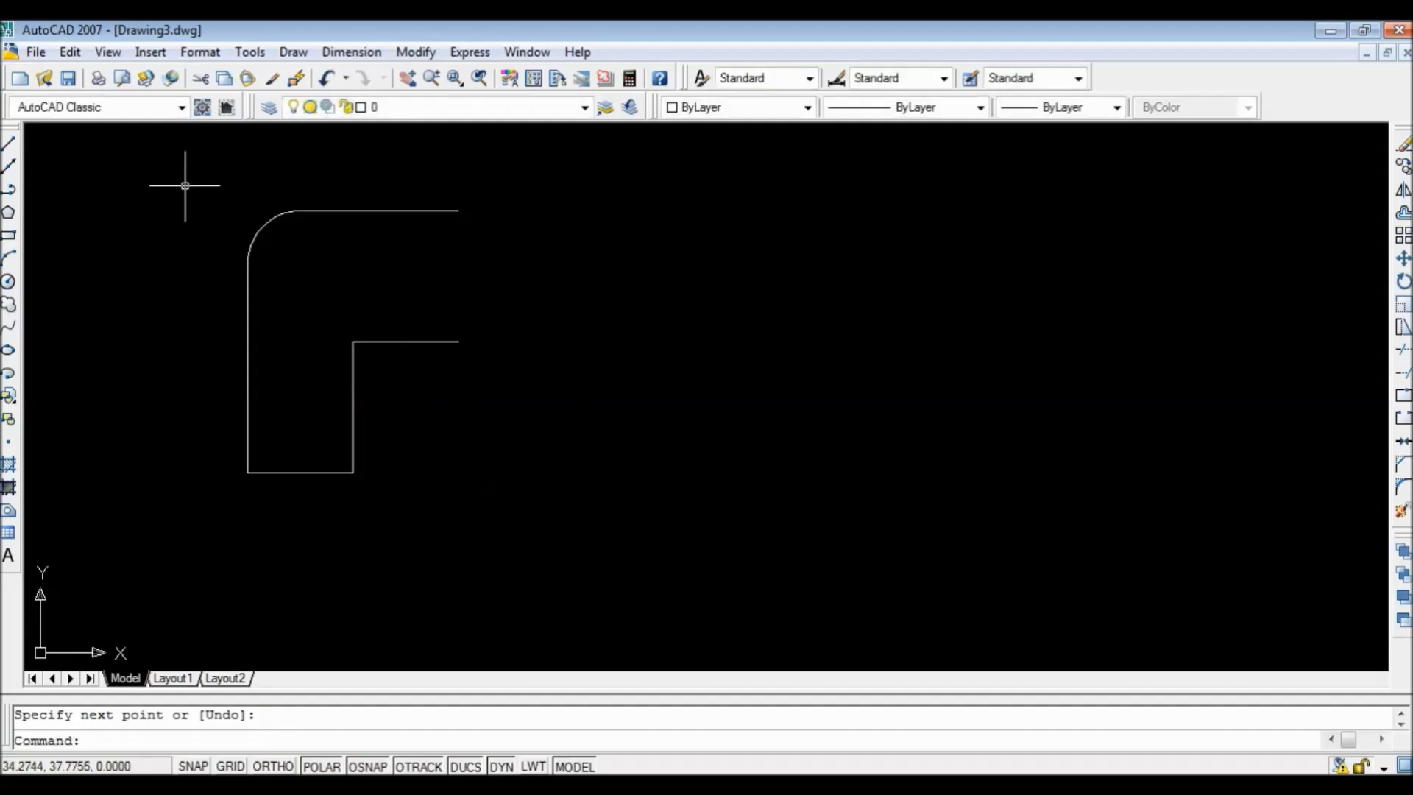
Draw a vertical line joining the right endpoints of the two horizontal lines, and delete it.
{"action": "left_click", "coordinate": [9, 144]}
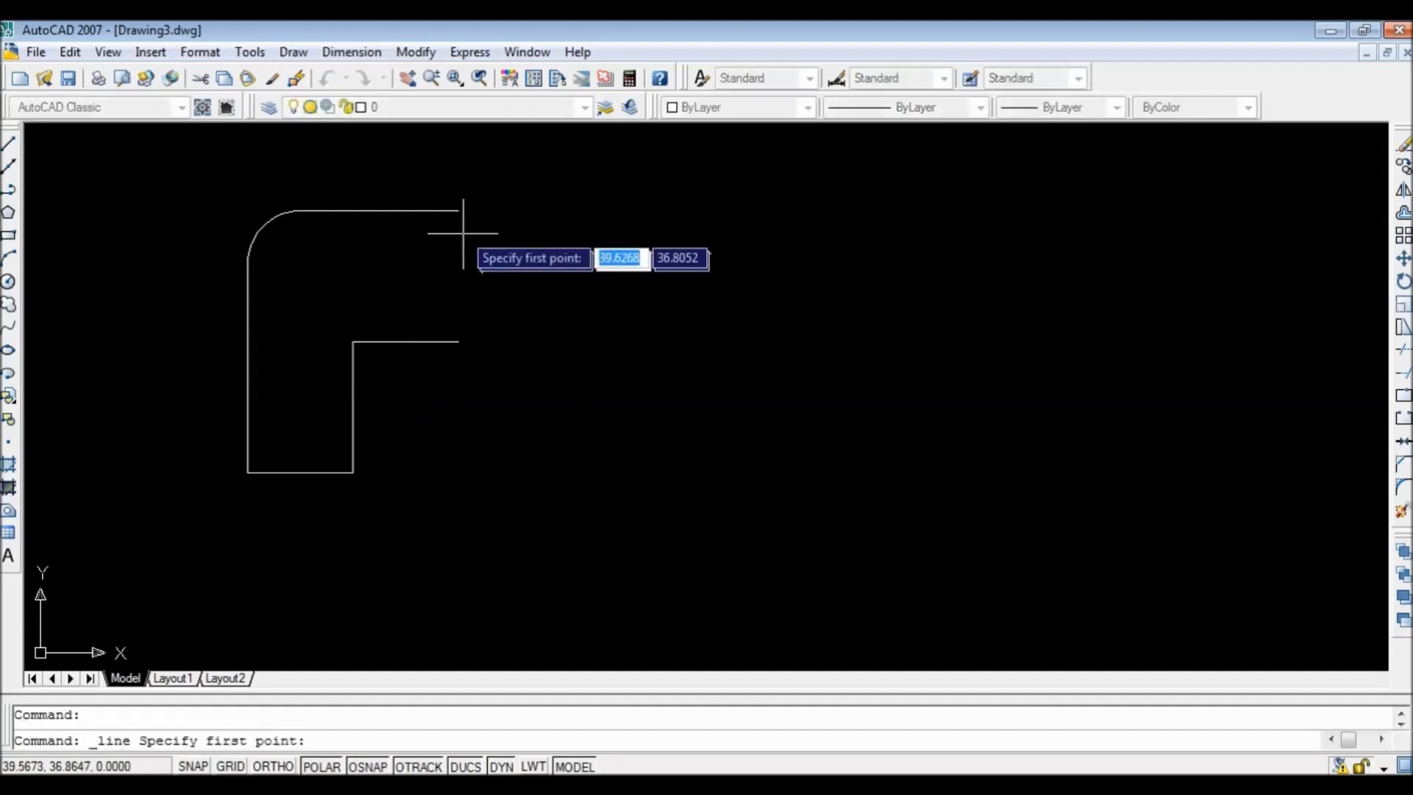
{"action": "left_click", "coordinate": [458, 210]}
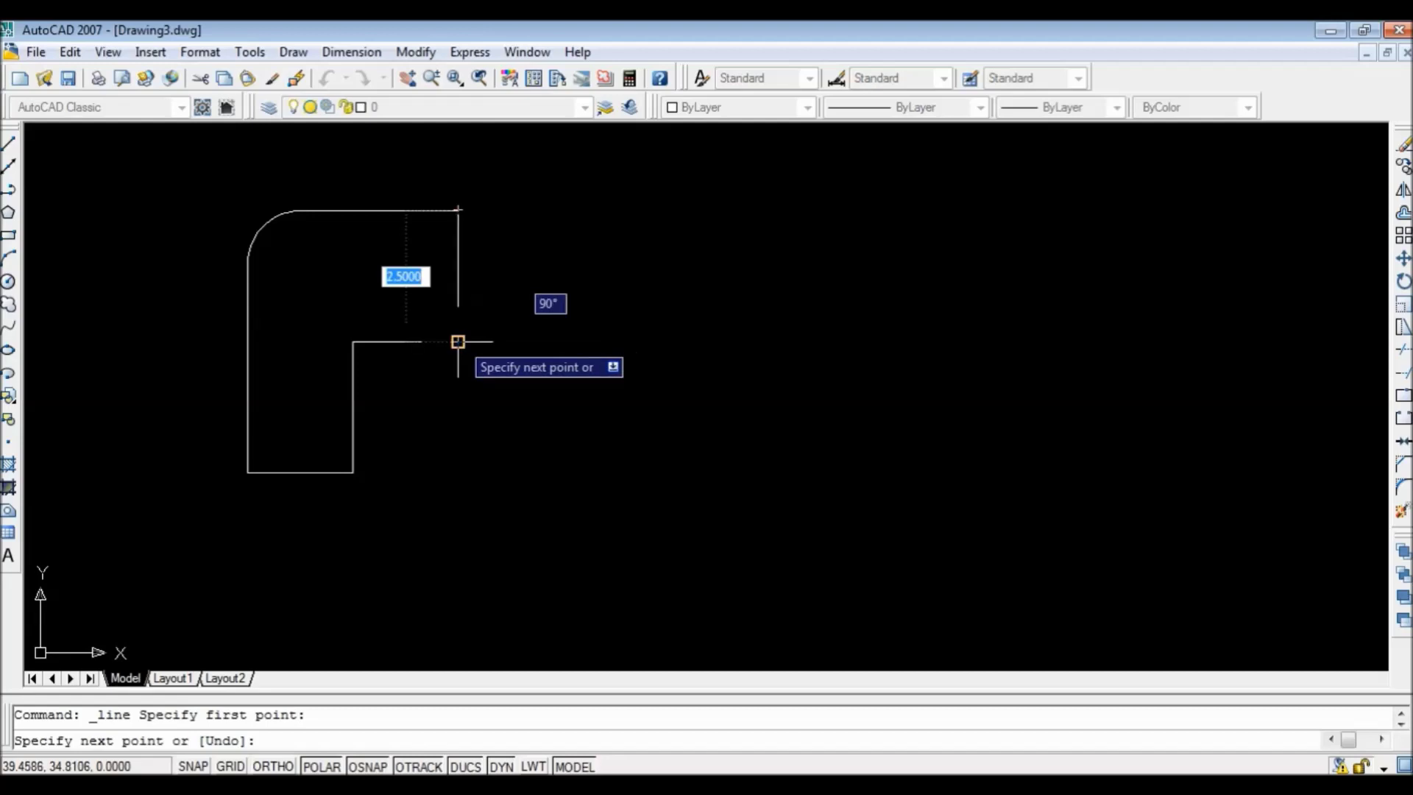
{"action": "left_click", "coordinate": [457, 341]}
{"action": "key", "text": "BackSpace"}
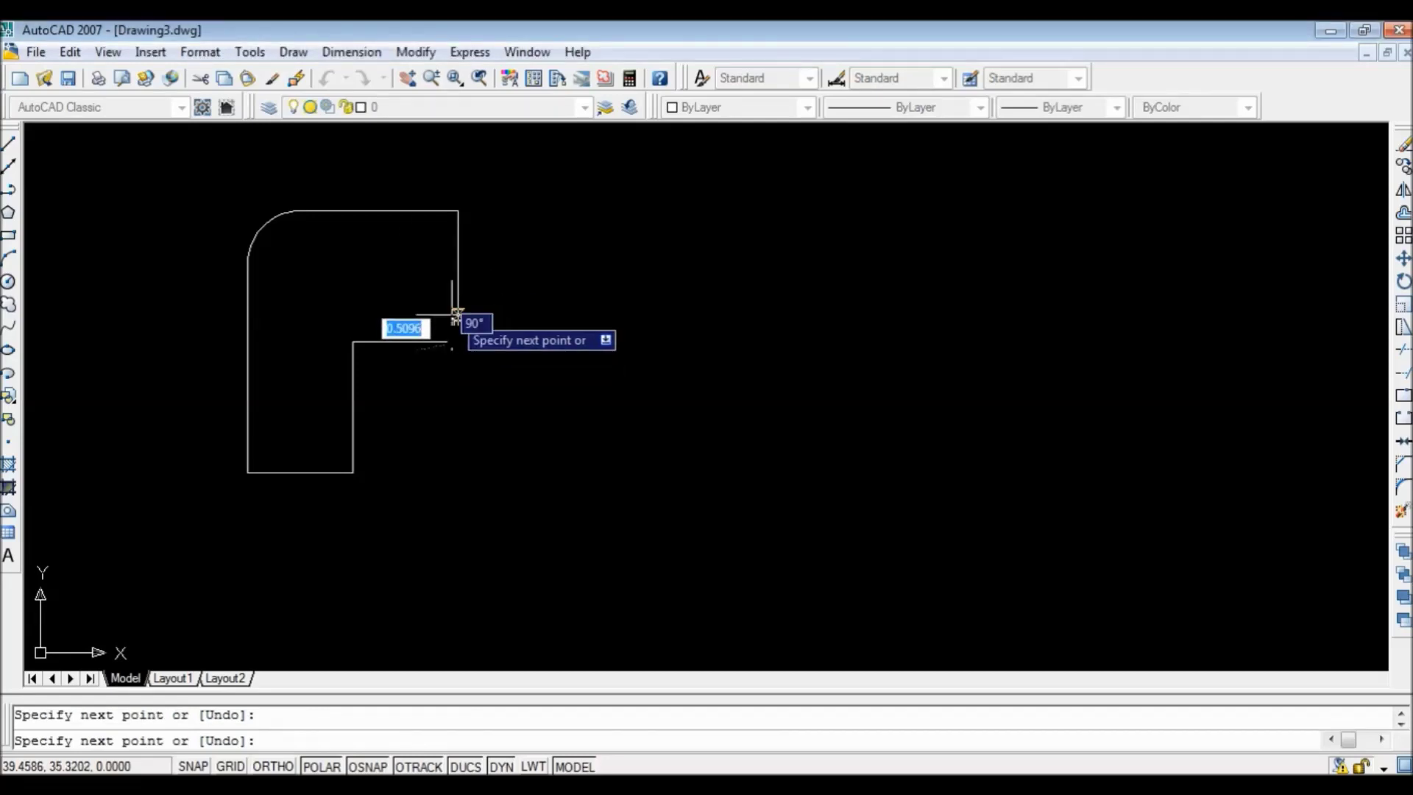
{"action": "key", "text": "Escape"}
{"action": "left_click", "coordinate": [457, 284]}
{"action": "key", "text": "Delete"}
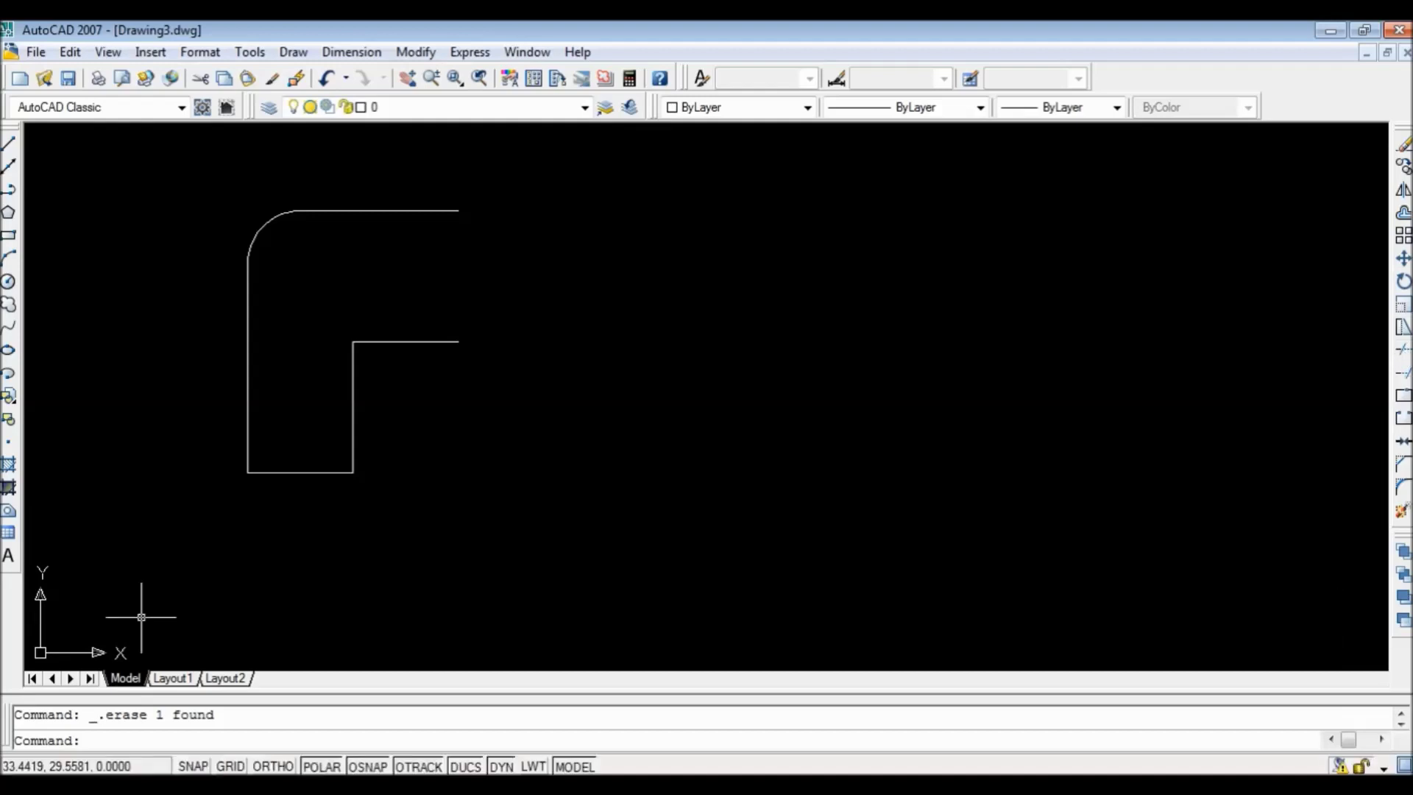
Fillet the inner corner between the inner vertical line and the lower horizontal line with a radius of 1.
{"action": "type", "text": "fillet"}
{"action": "key", "text": "Return"}
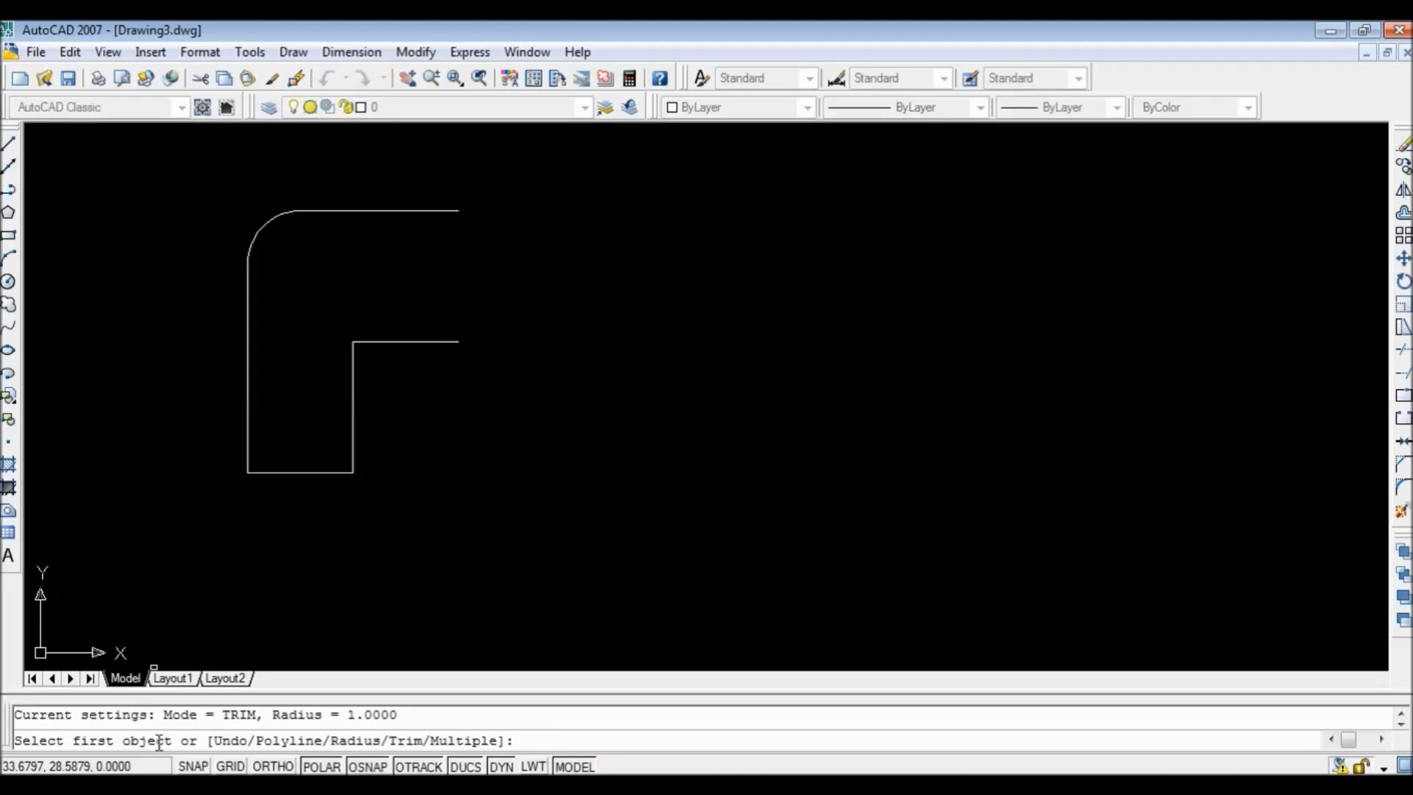
{"action": "type", "text": "r"}
{"action": "key", "text": "Return"}
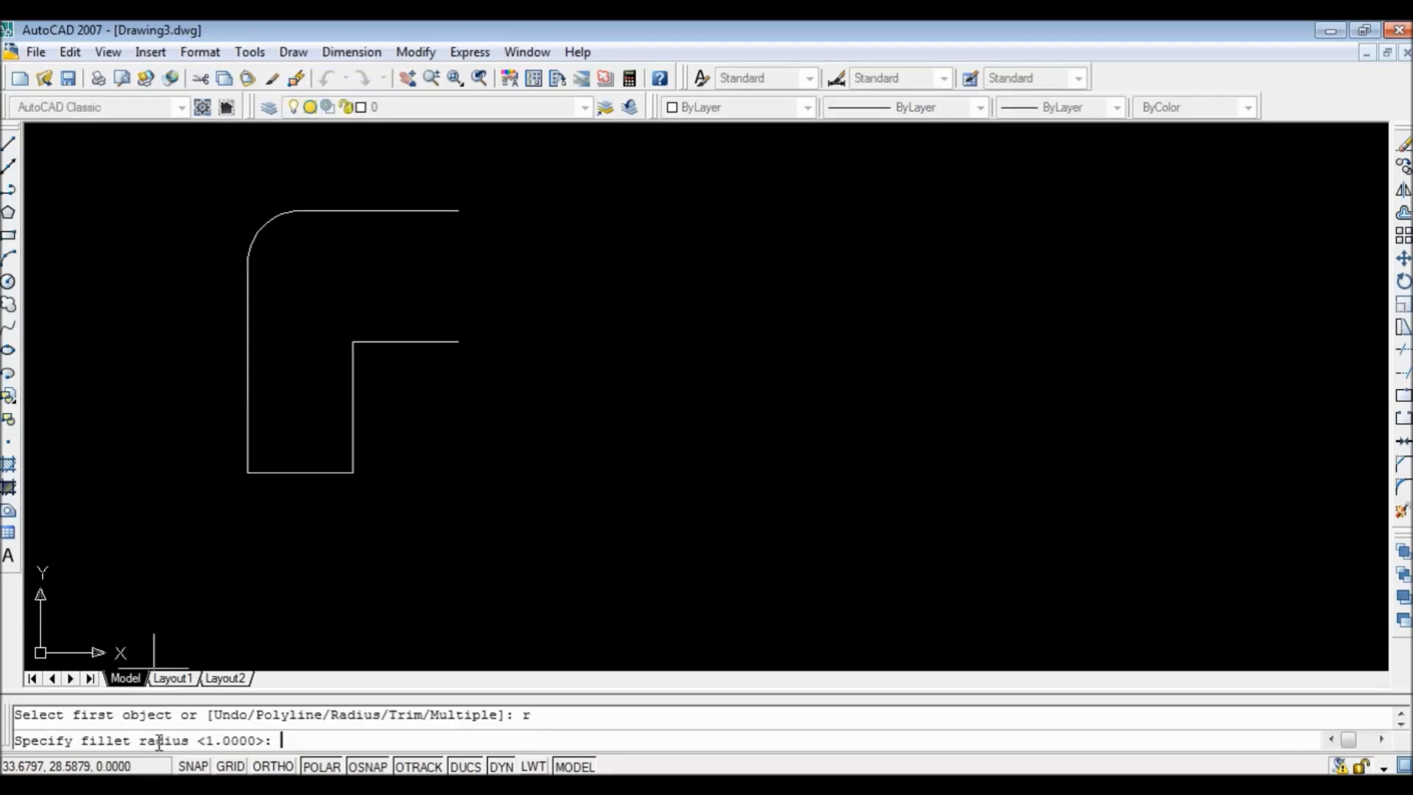
{"action": "key", "text": "Return"}
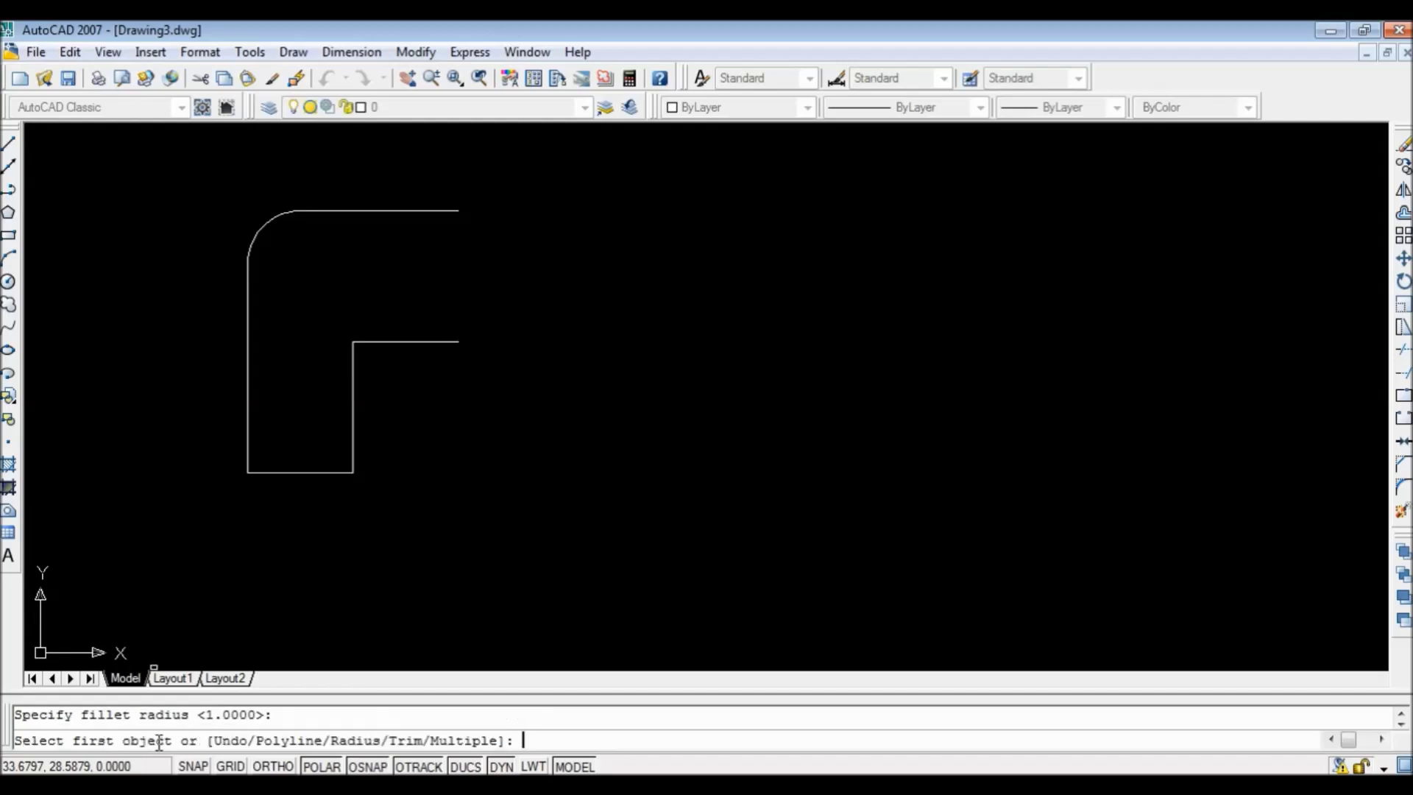
{"action": "left_click", "coordinate": [355, 379]}
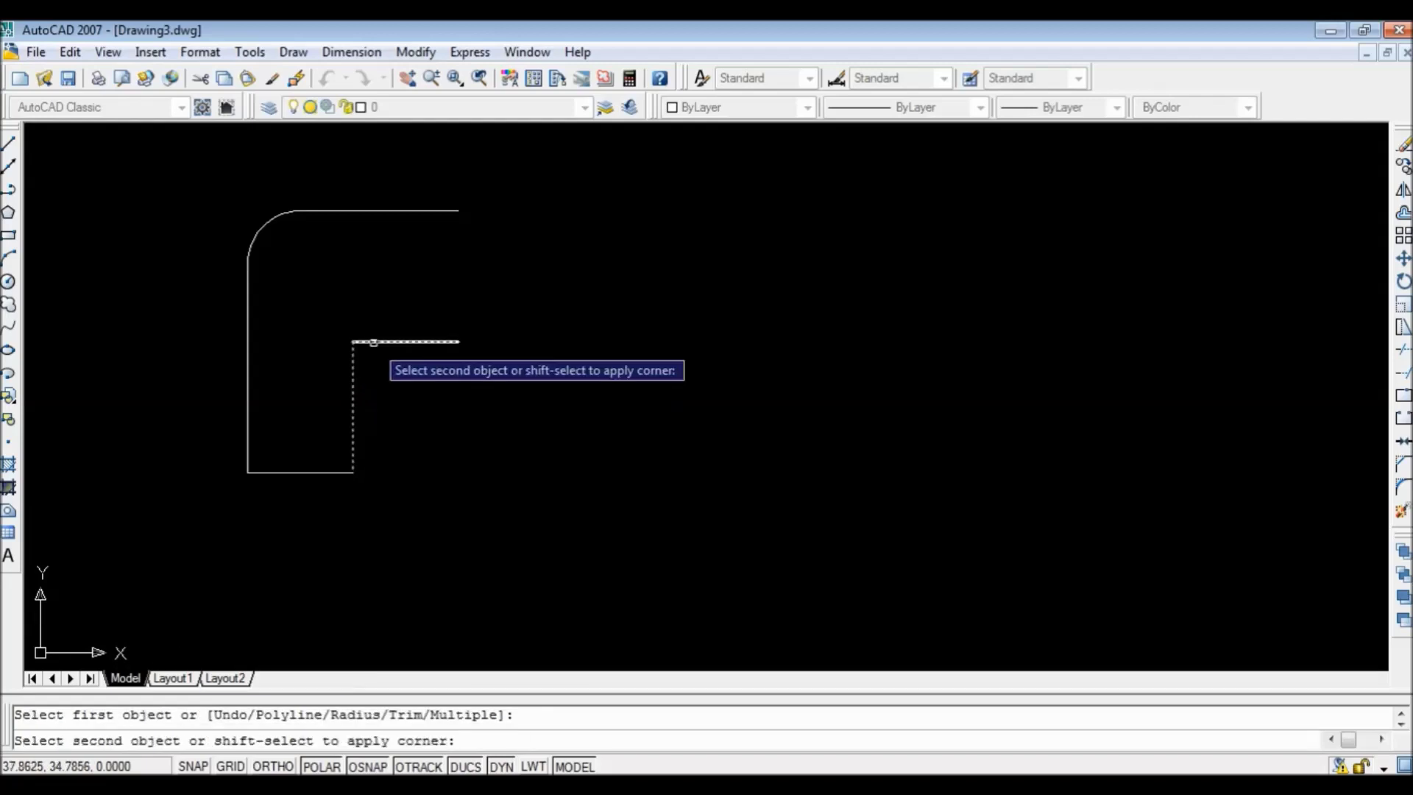
{"action": "left_click", "coordinate": [371, 342]}
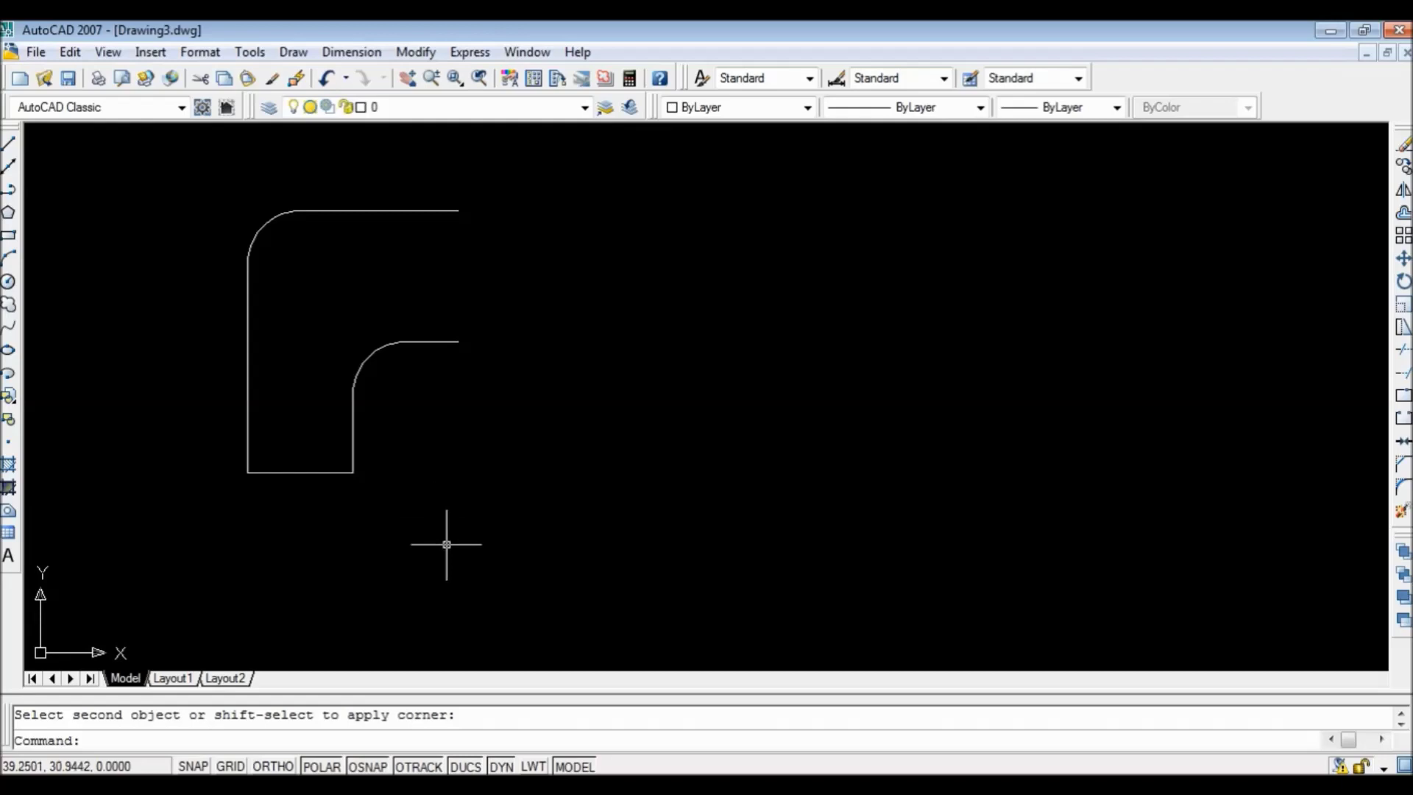
{"action": "type", "text": "fillet"}
{"action": "key", "text": "Return"}
{"action": "key", "text": "Escape"}
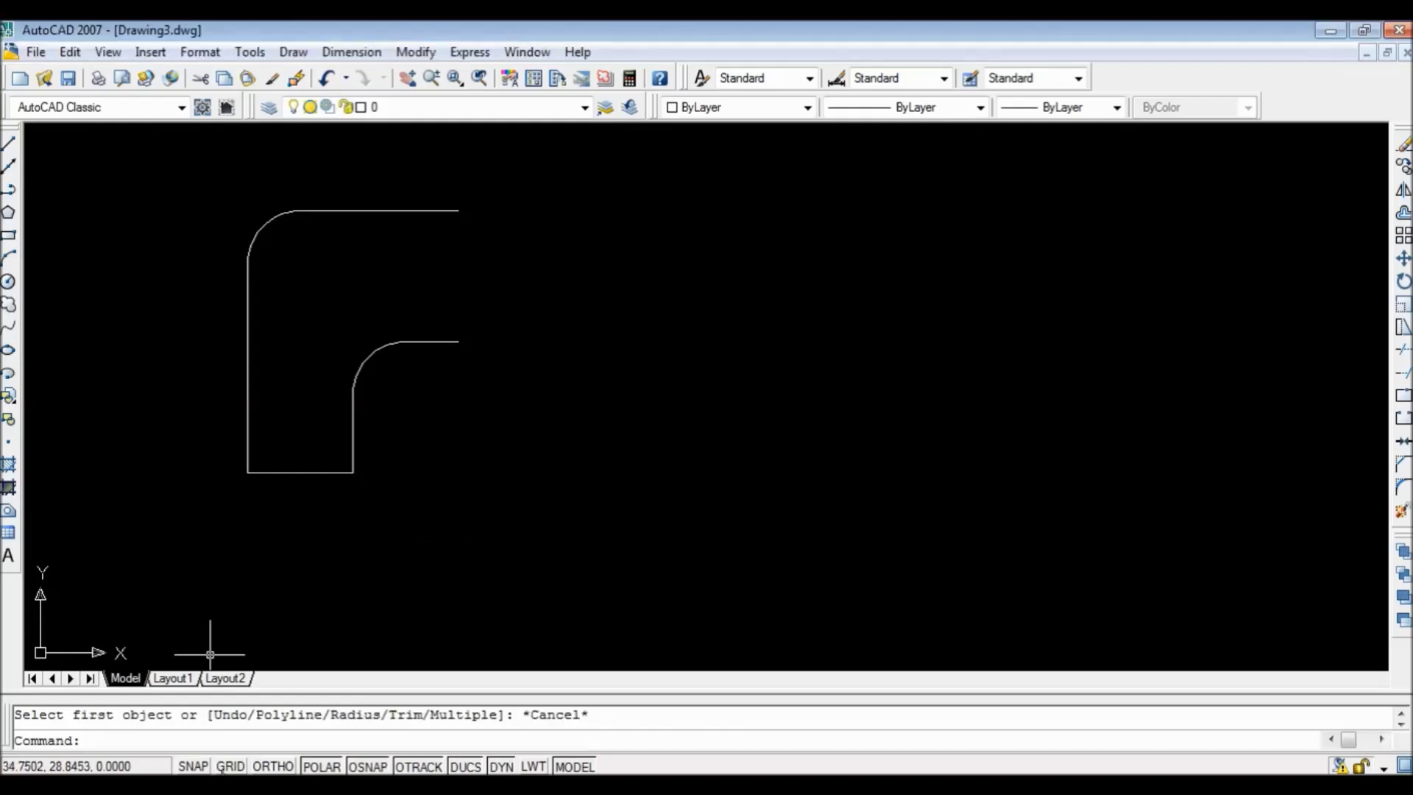
Fillet the profile's lower-left corner between the outer vertical line and the bottom line with a radius of 0.5.
{"action": "type", "text": "filet"}
{"action": "key", "text": "BackSpace"}
{"action": "key", "text": "BackSpace"}
{"action": "type", "text": "let"}
{"action": "key", "text": "Return"}
{"action": "type", "text": "r"}
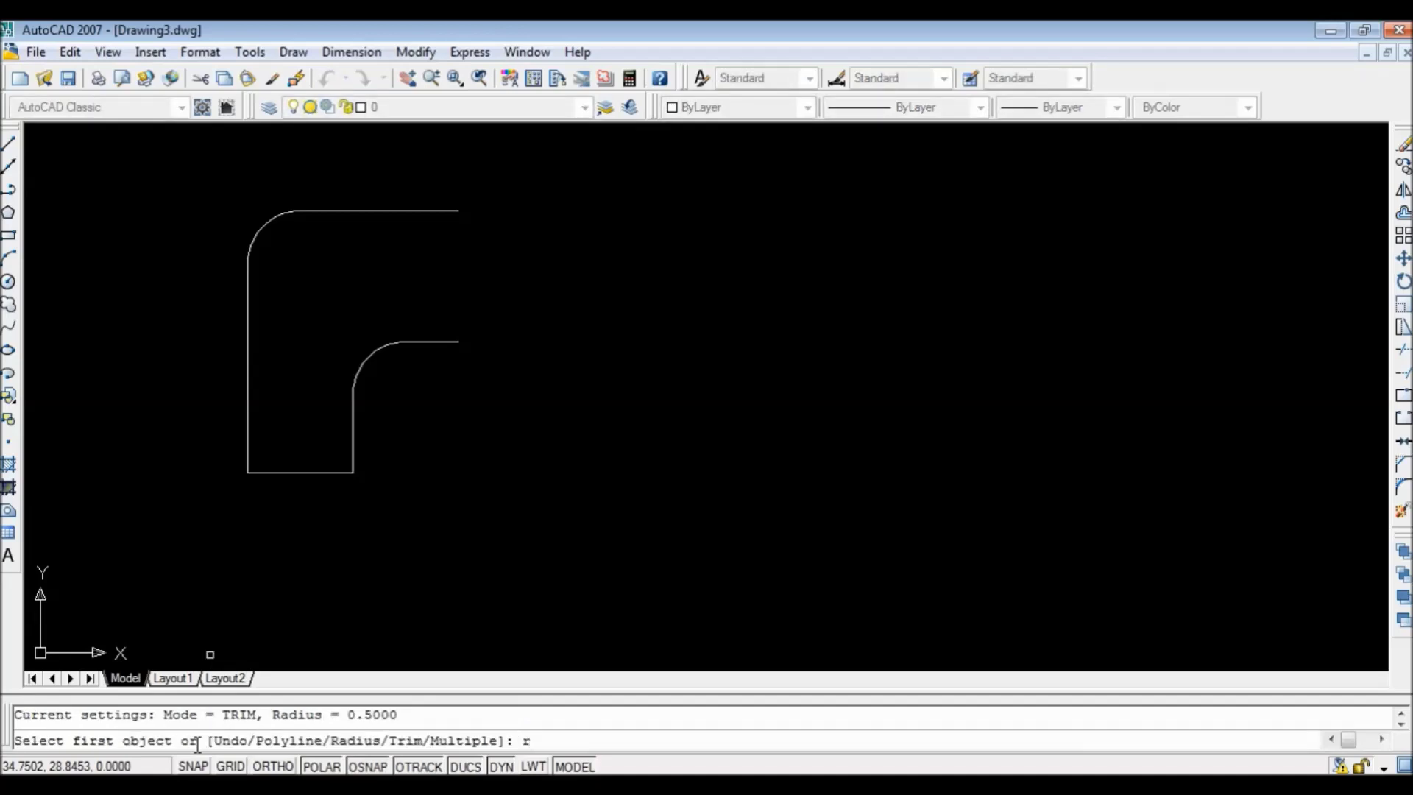
{"action": "key", "text": "Return"}
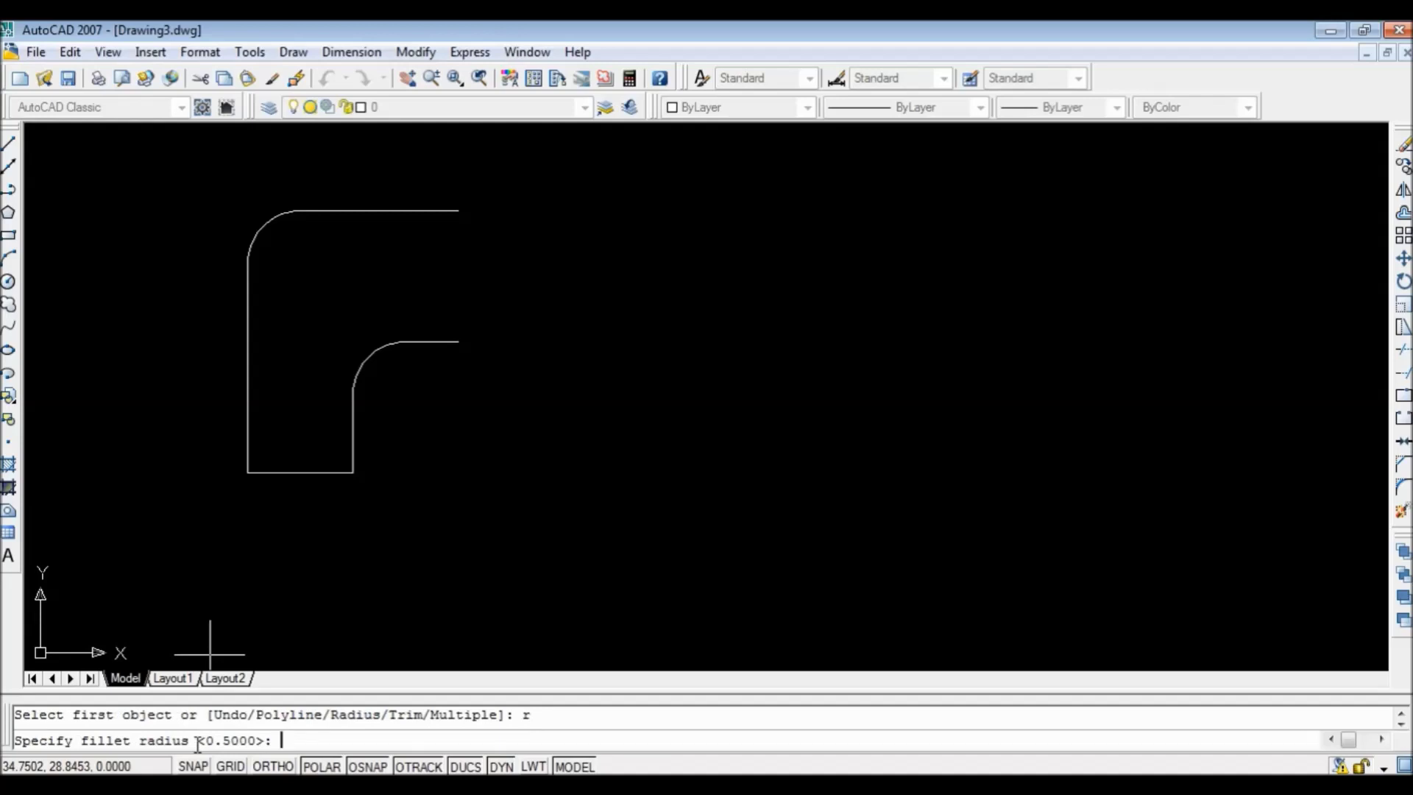
{"action": "key", "text": "Return"}
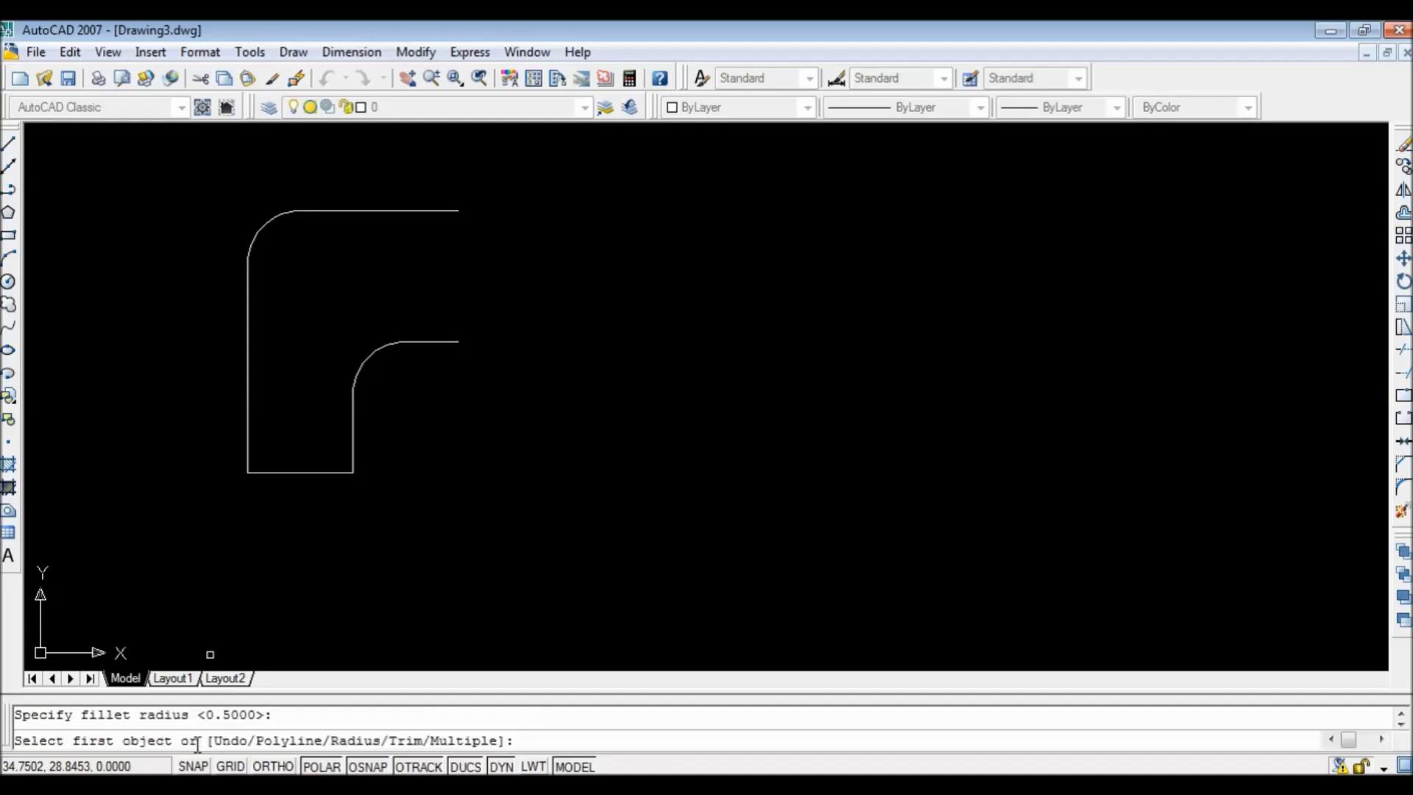
{"action": "left_click", "coordinate": [250, 441]}
{"action": "left_click", "coordinate": [255, 472]}
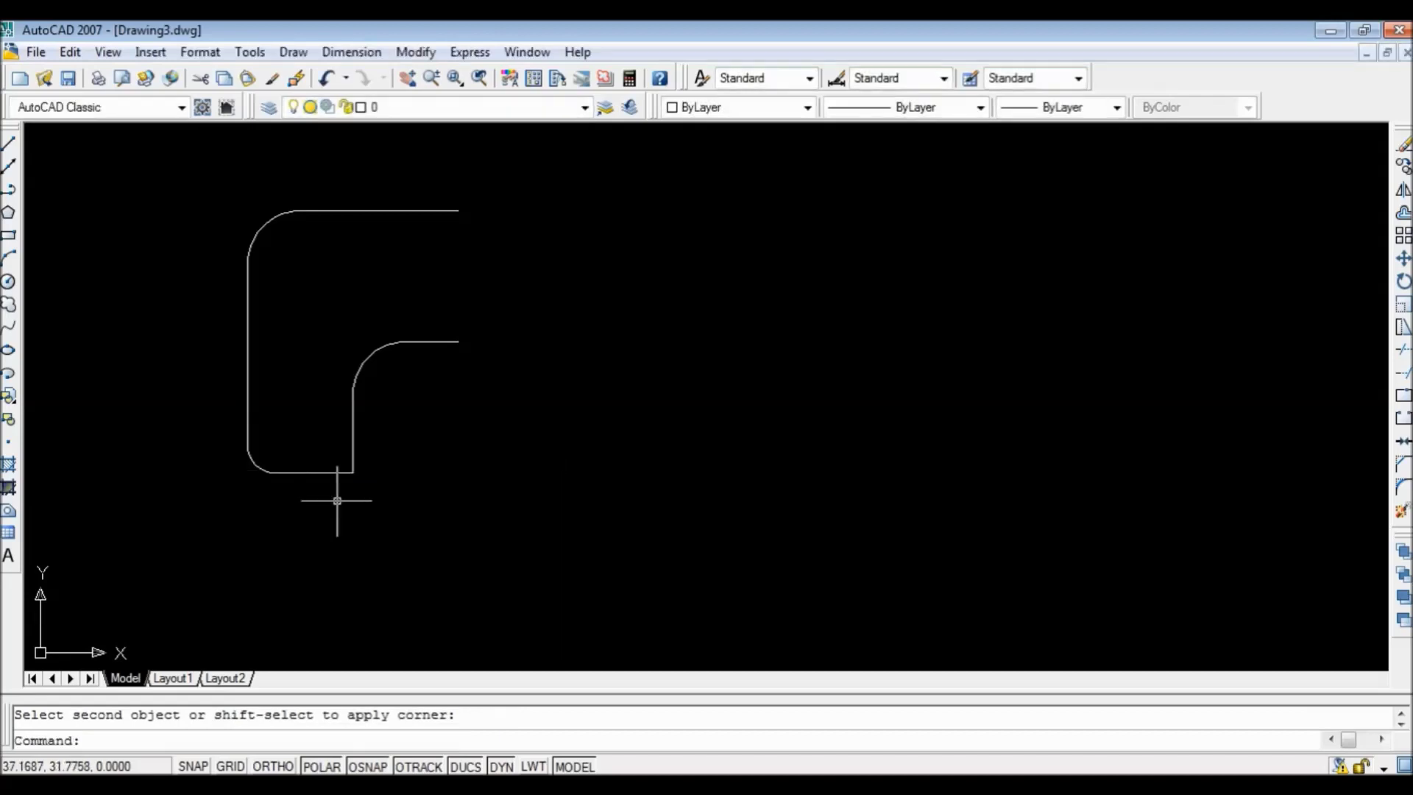
{"action": "type", "text": "LINE"}
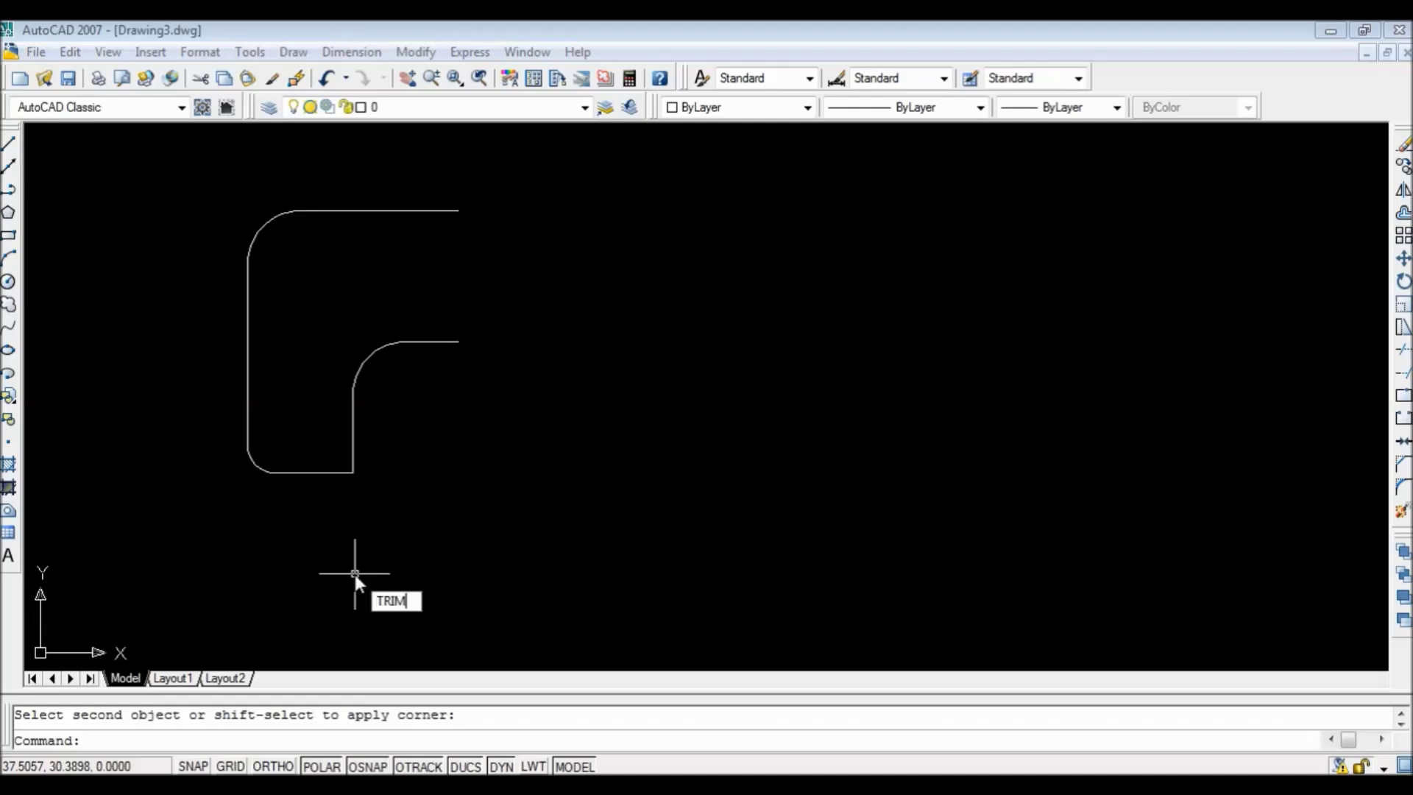
{"action": "key", "text": "Return"}
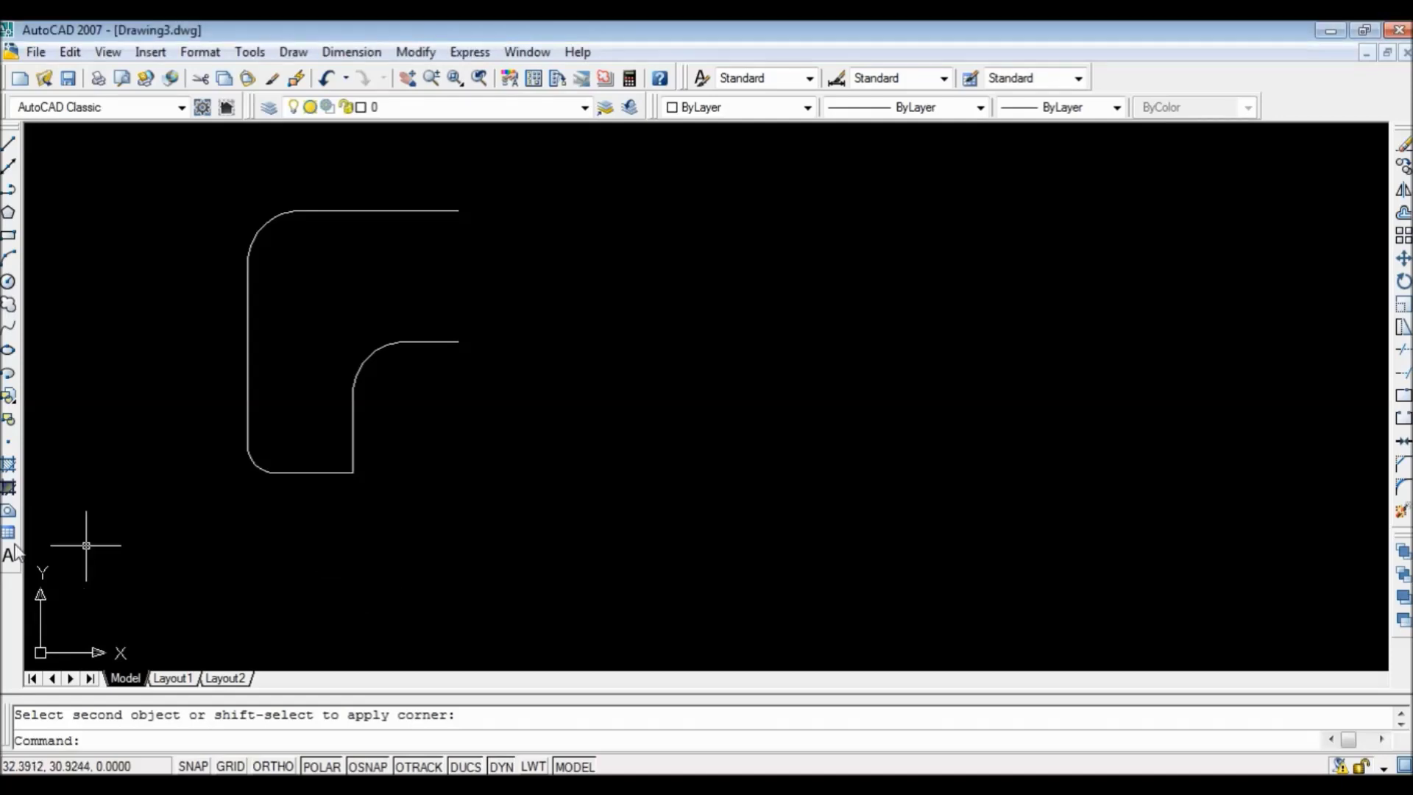
{"action": "type", "text": "FILLET"}
{"action": "key", "text": "Return"}
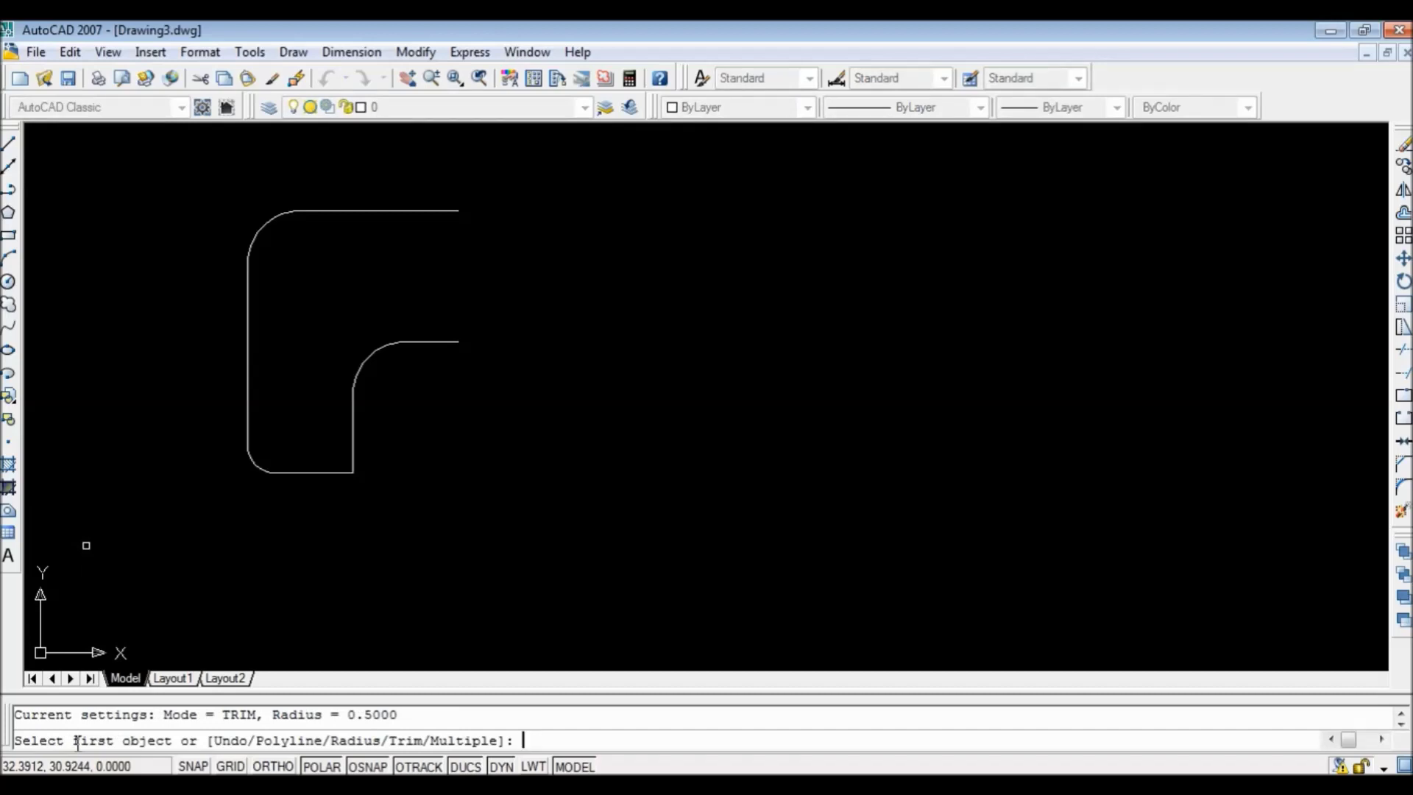
{"action": "key", "text": "Return"}
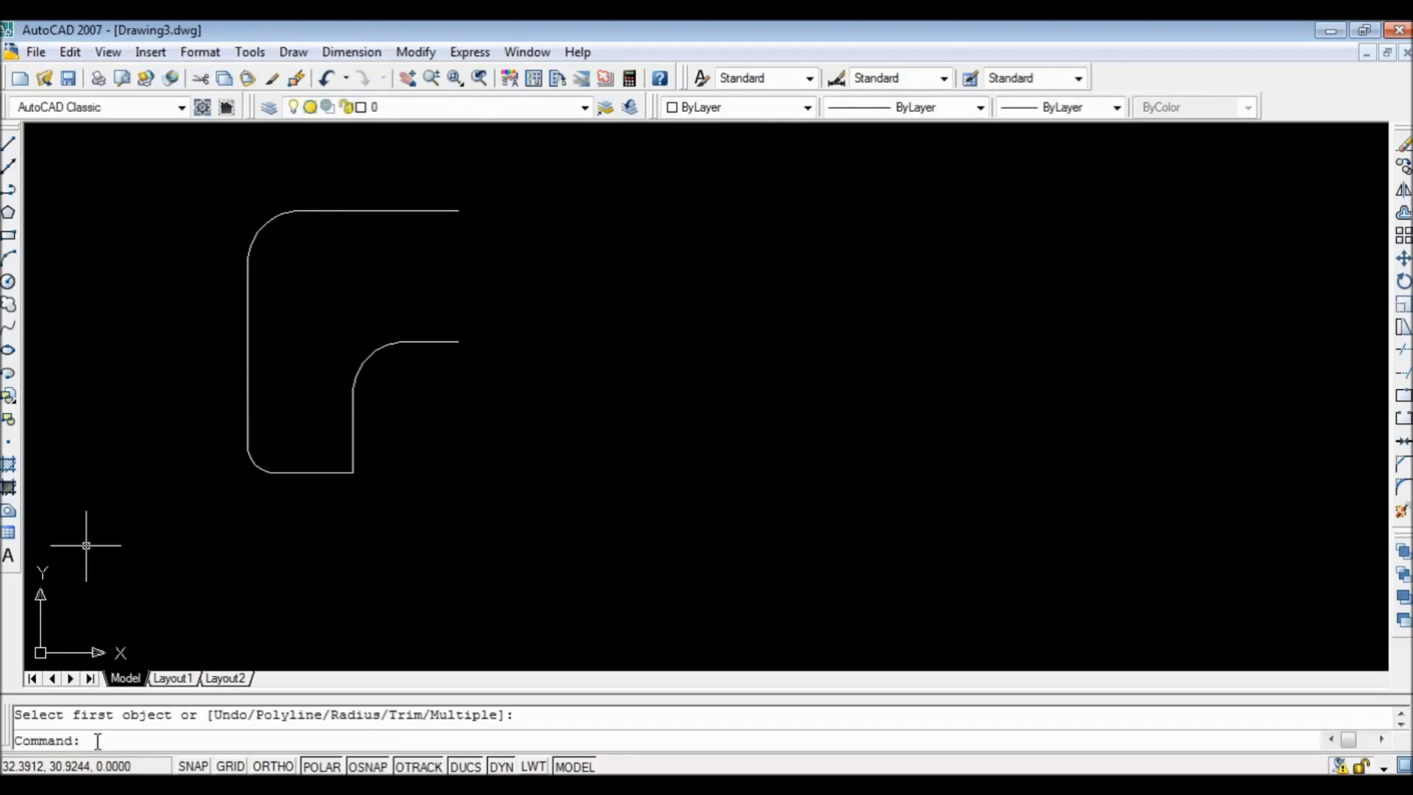
Fillet the corner between the inner vertical line and the bottom line with a radius of 0.5.
{"action": "type", "text": "fillet"}
{"action": "key", "text": "Return"}
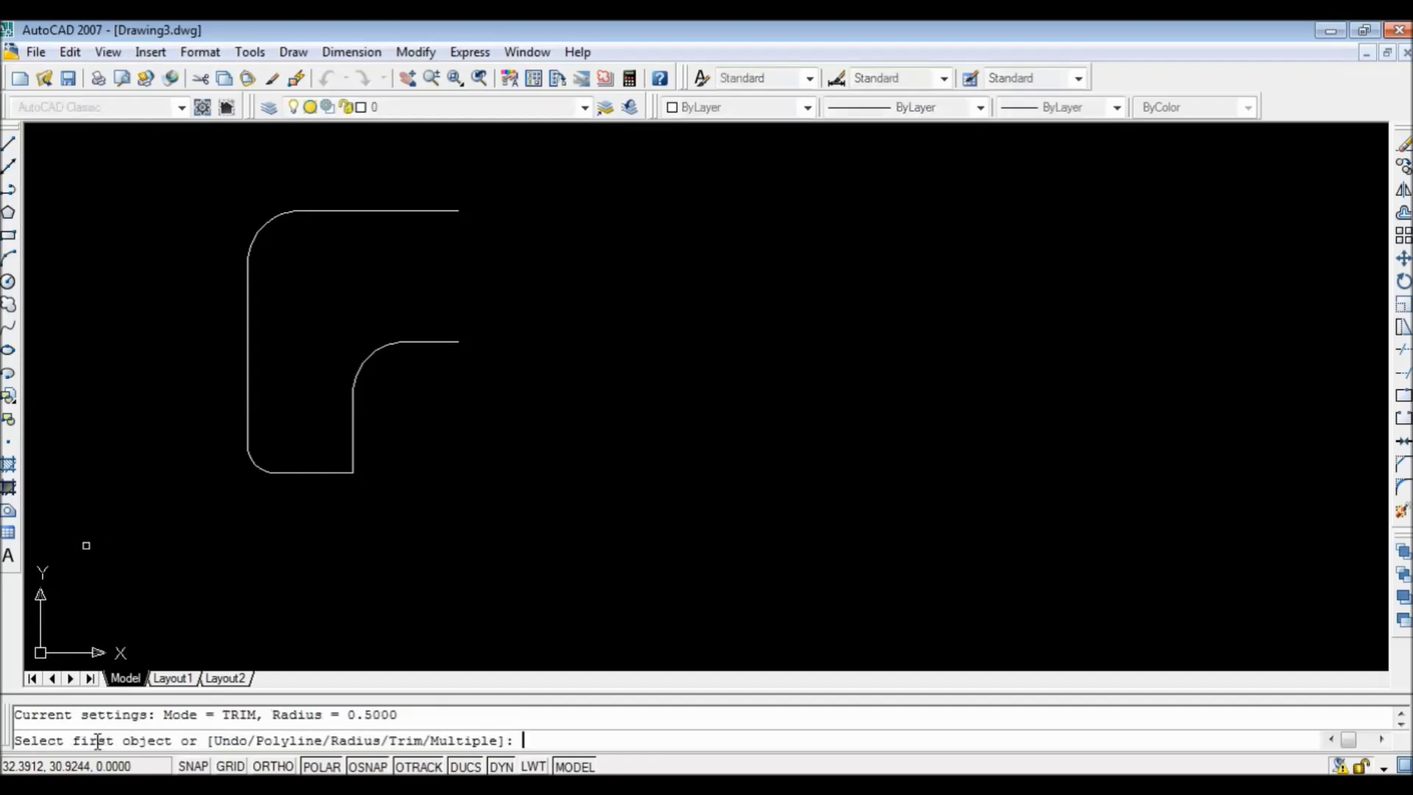
{"action": "left_click", "coordinate": [354, 454]}
{"action": "left_click", "coordinate": [341, 471]}
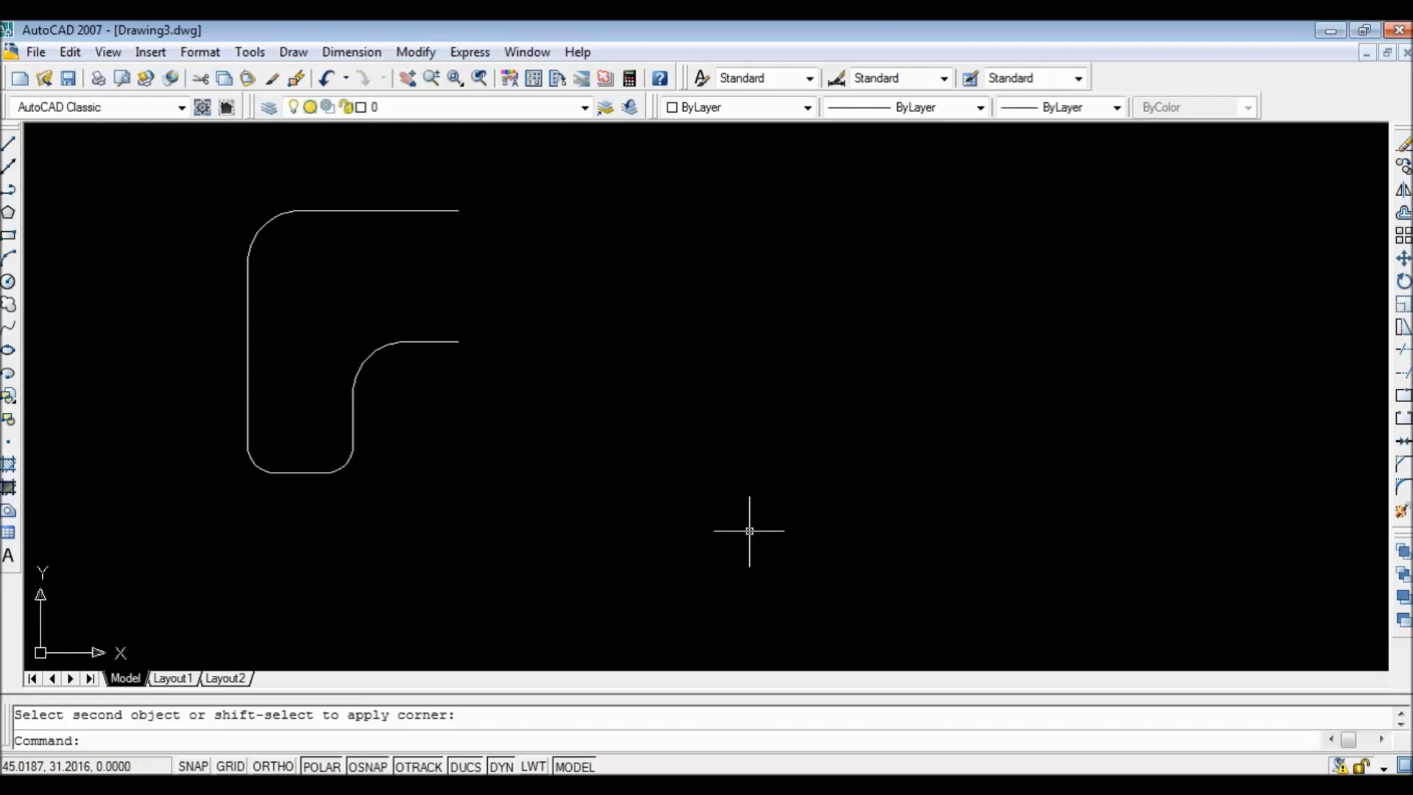
Close the profile's open right side with a vertical line between the endpoints of the two horizontal lines.
{"action": "left_click", "coordinate": [9, 143]}
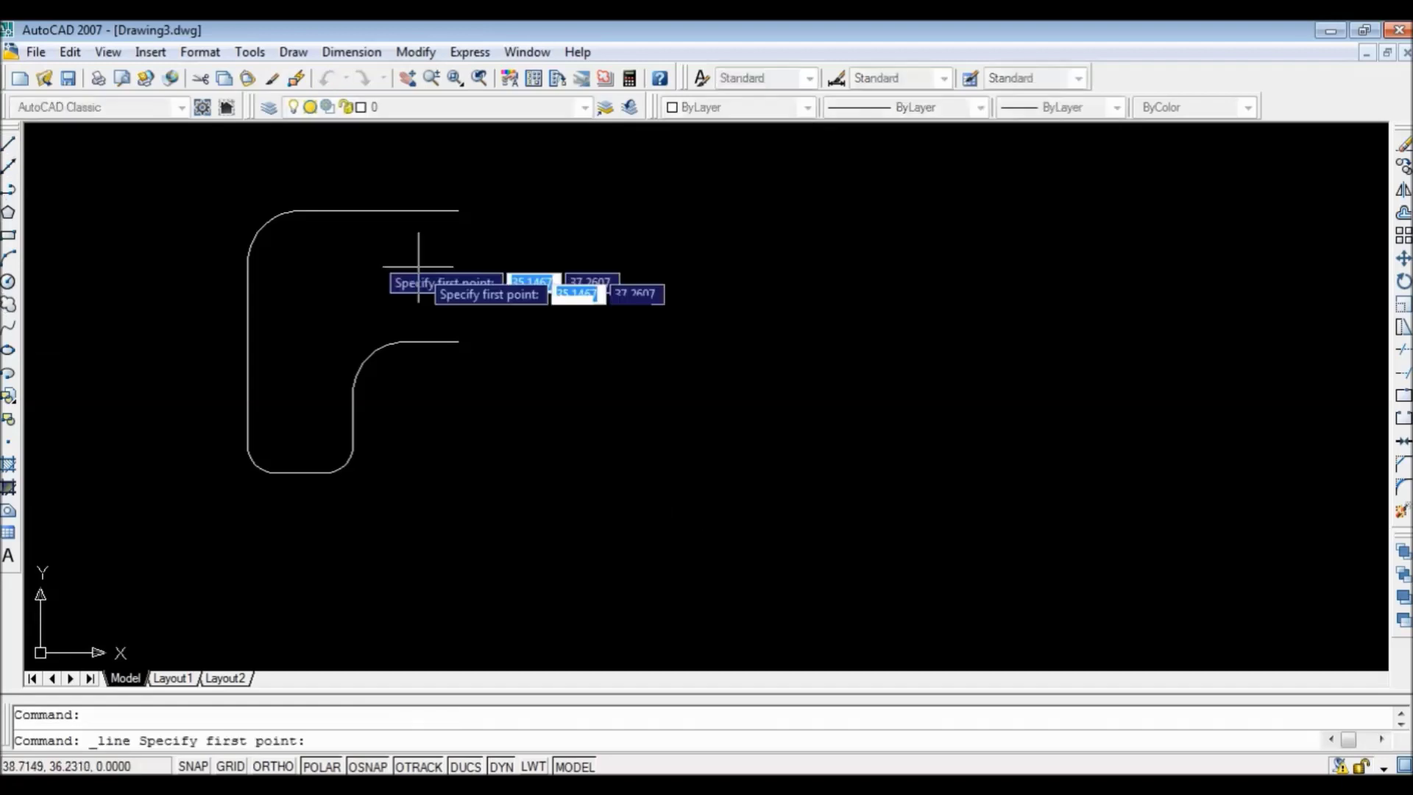
{"action": "left_click", "coordinate": [458, 210]}
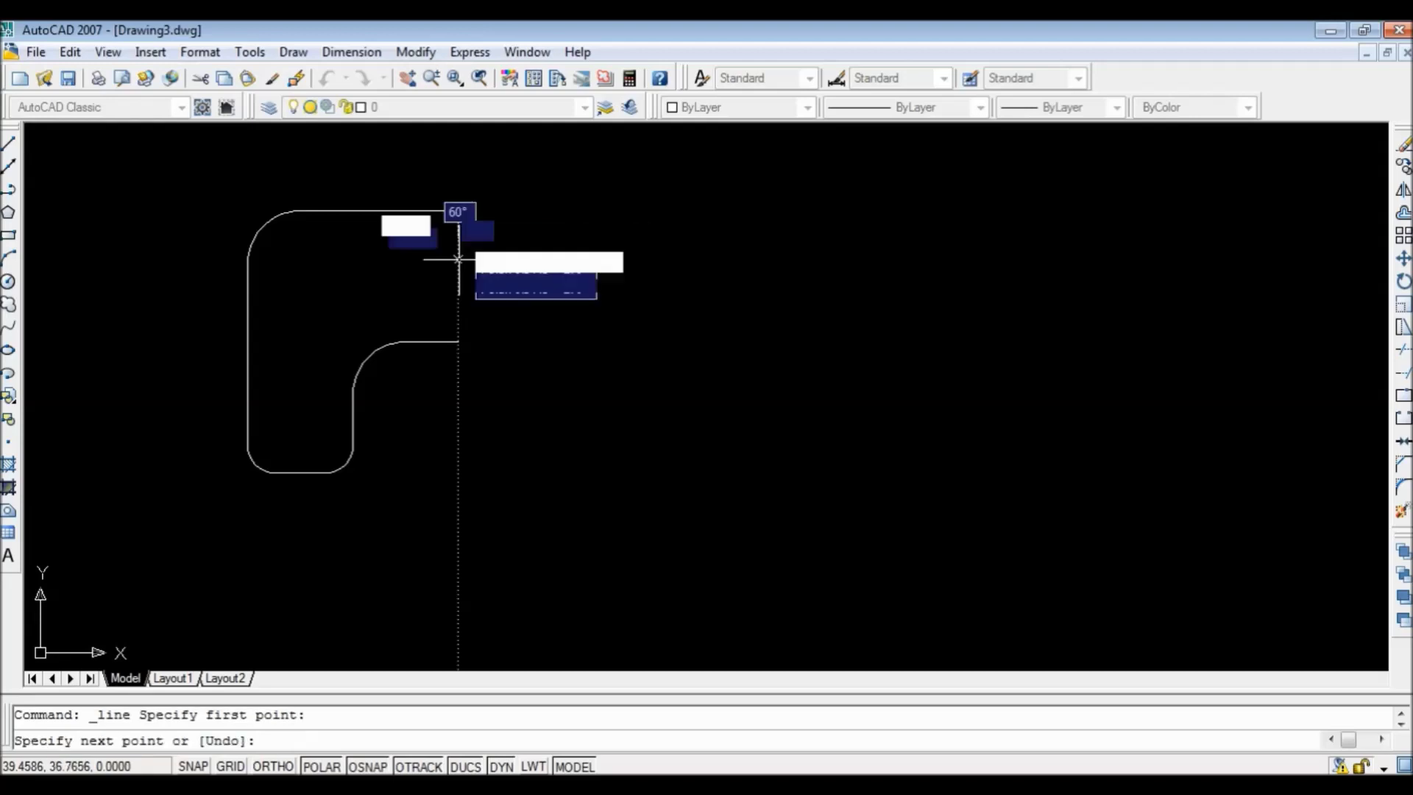
{"action": "left_click", "coordinate": [458, 342]}
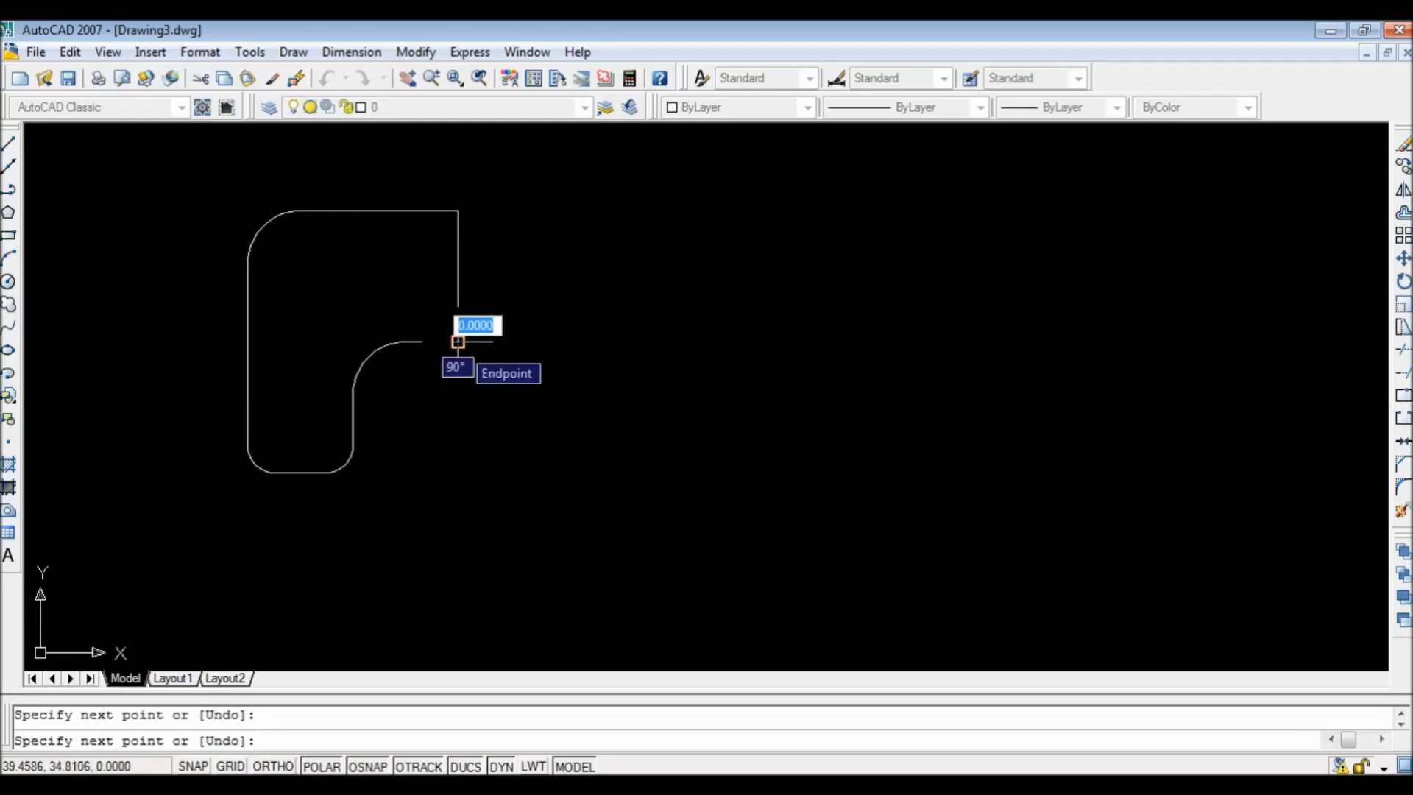
{"action": "key", "text": "Return"}
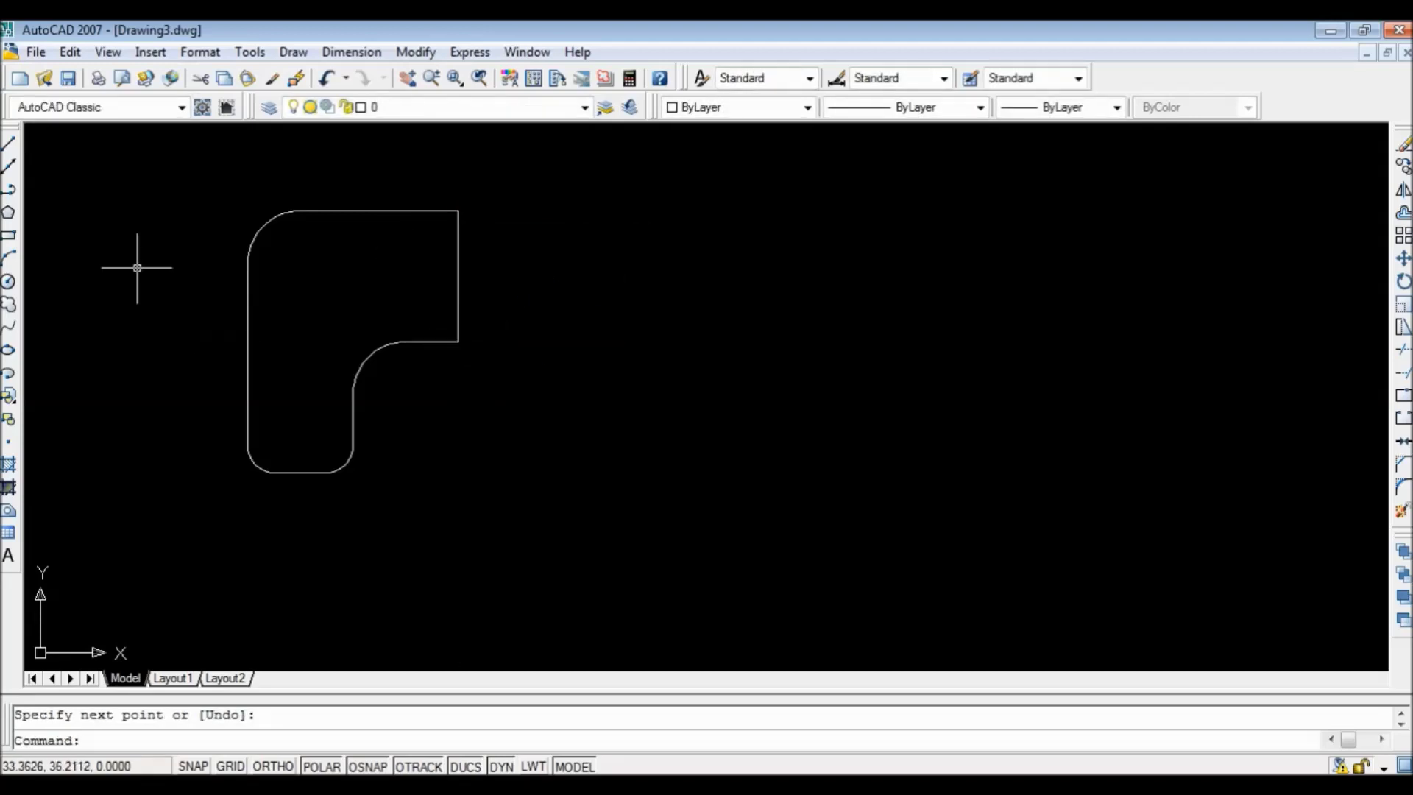
Draw a circle of radius 0.25 centred on the midpoint of the right vertical line.
{"action": "left_click", "coordinate": [9, 283]}
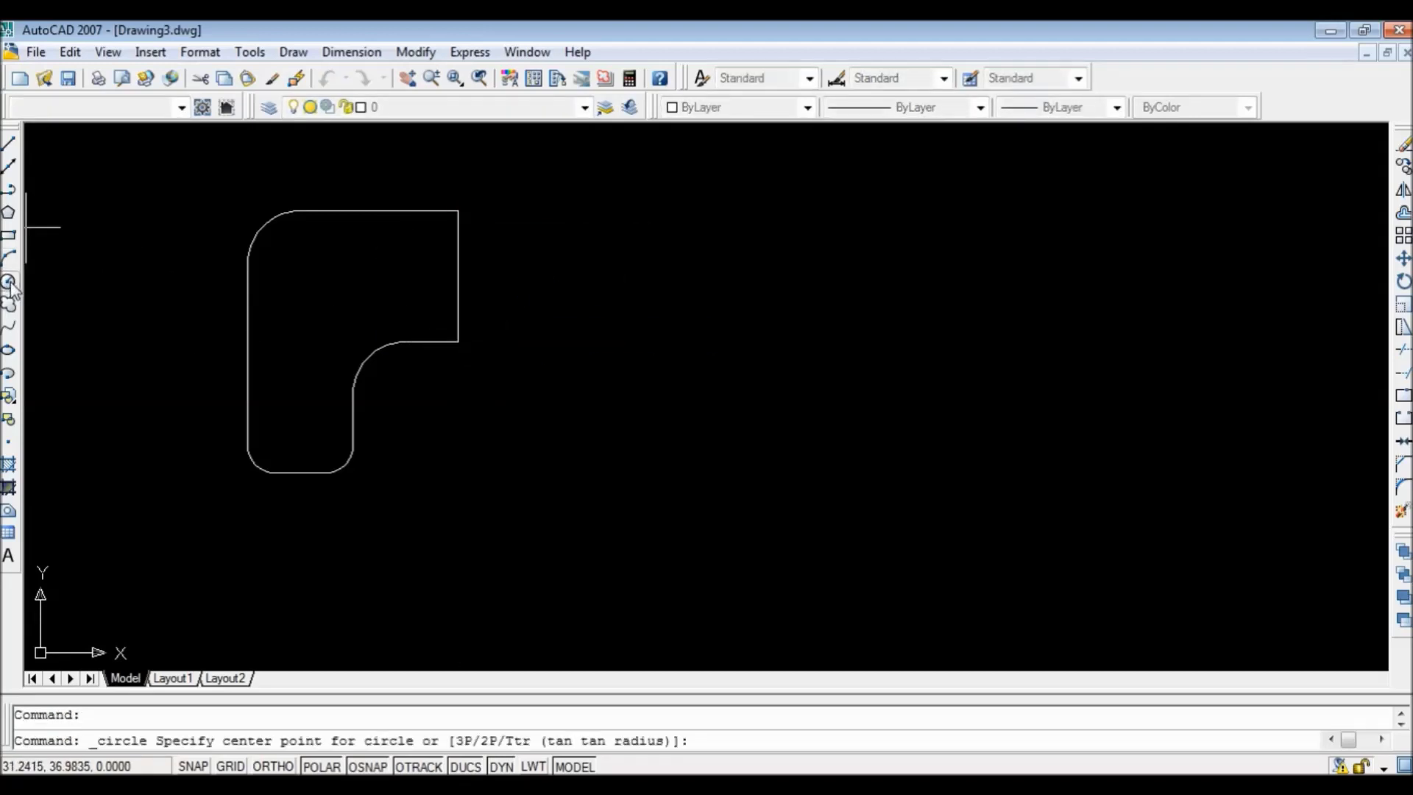
{"action": "left_click", "coordinate": [458, 276]}
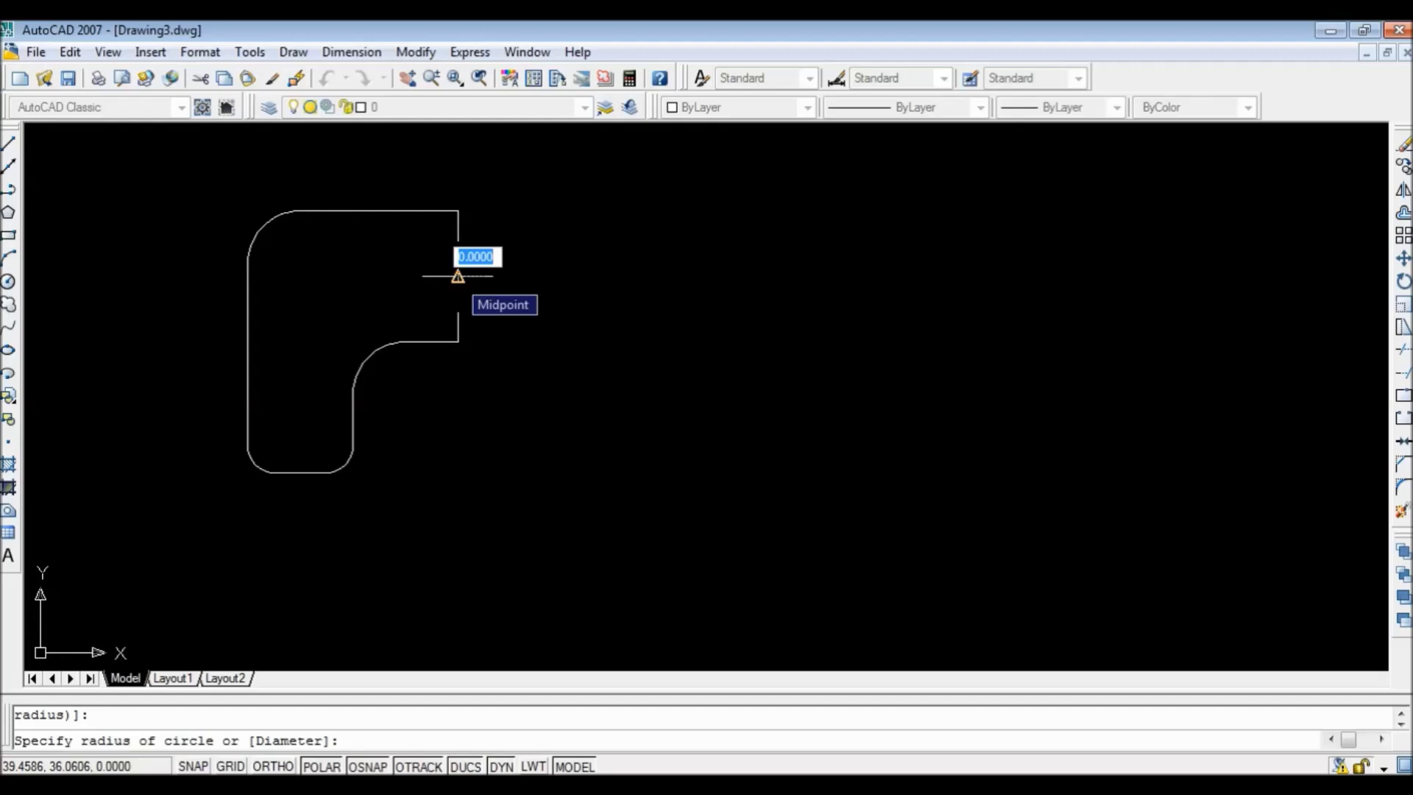
{"action": "type", "text": "r"}
{"action": "key", "text": "Return"}
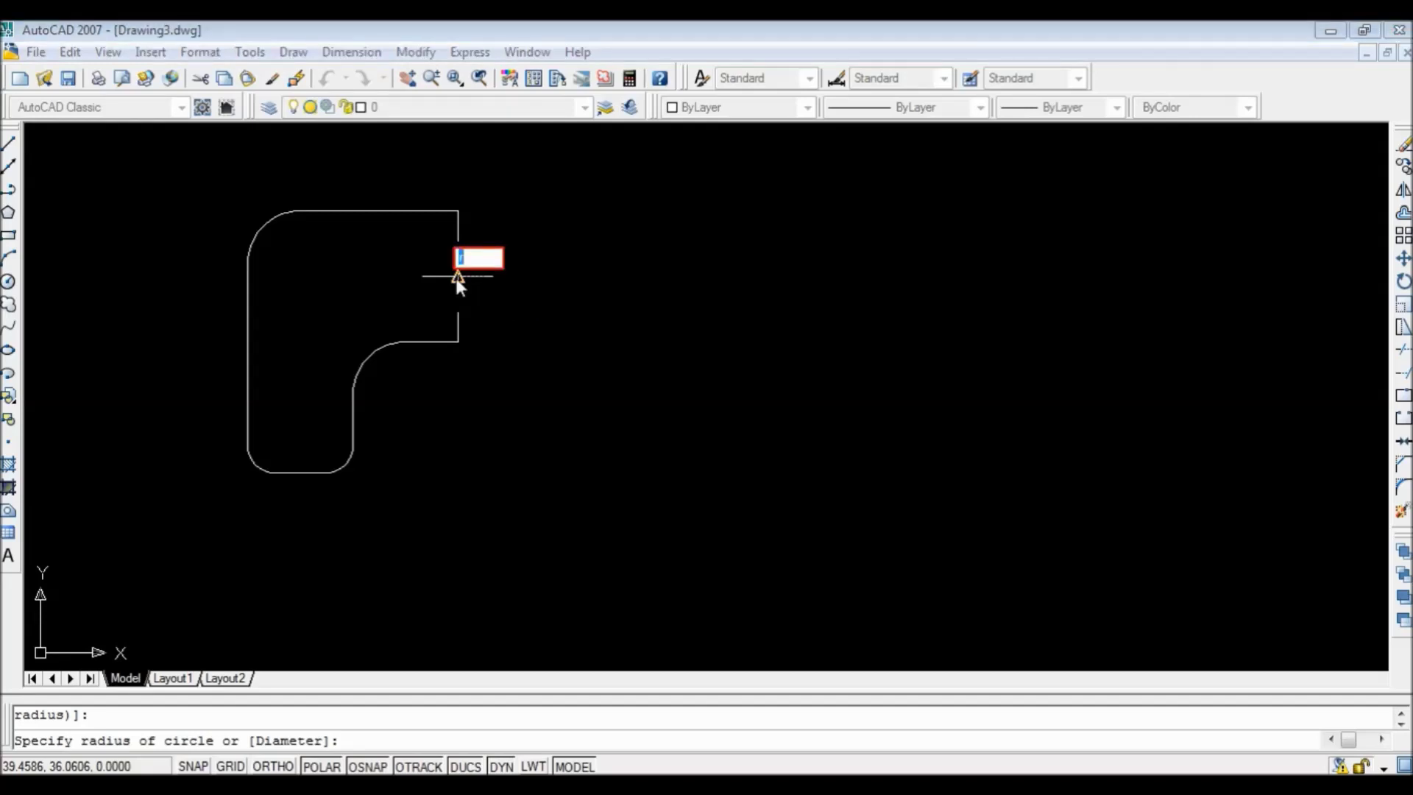
{"action": "type", "text": "0"}
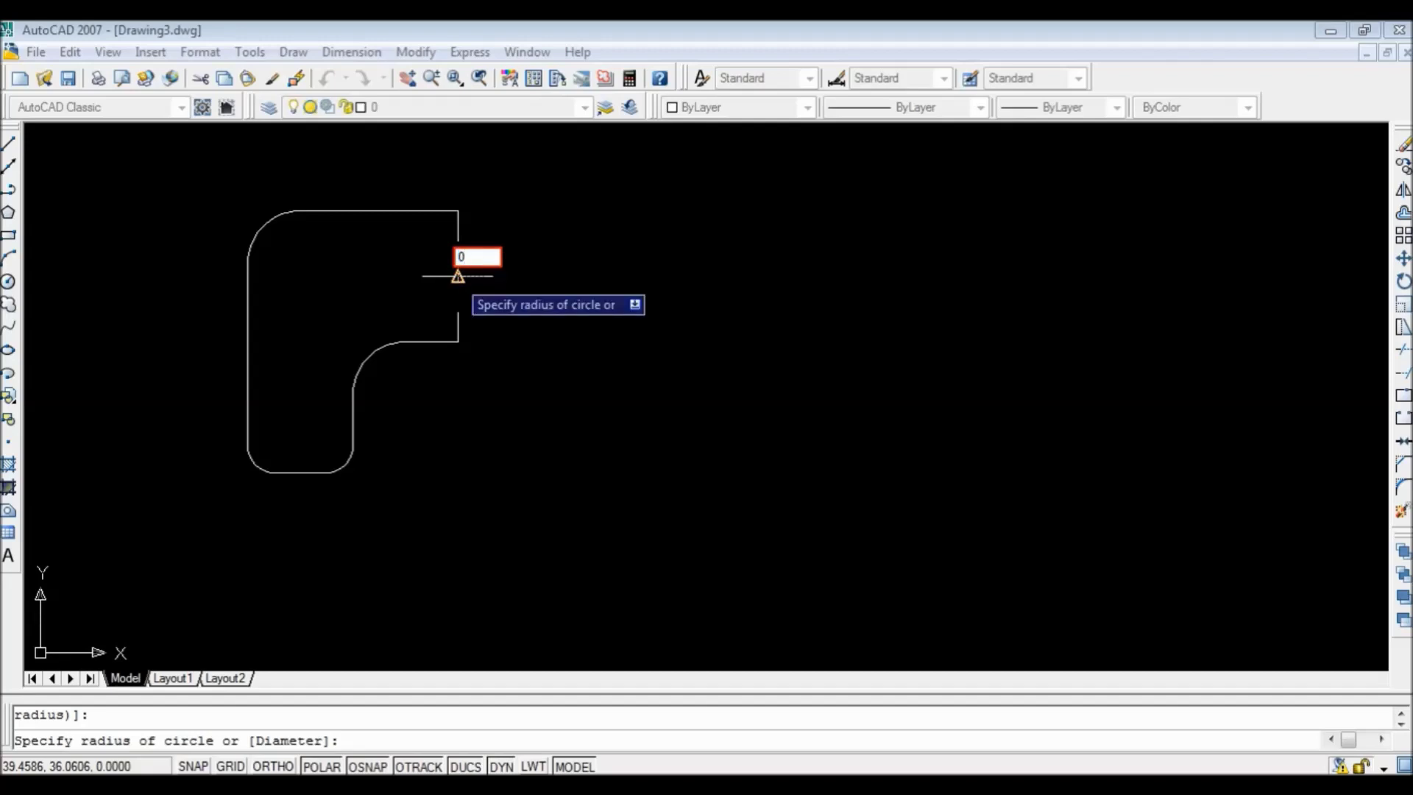
{"action": "type", "text": ".25"}
{"action": "key", "text": "Return"}
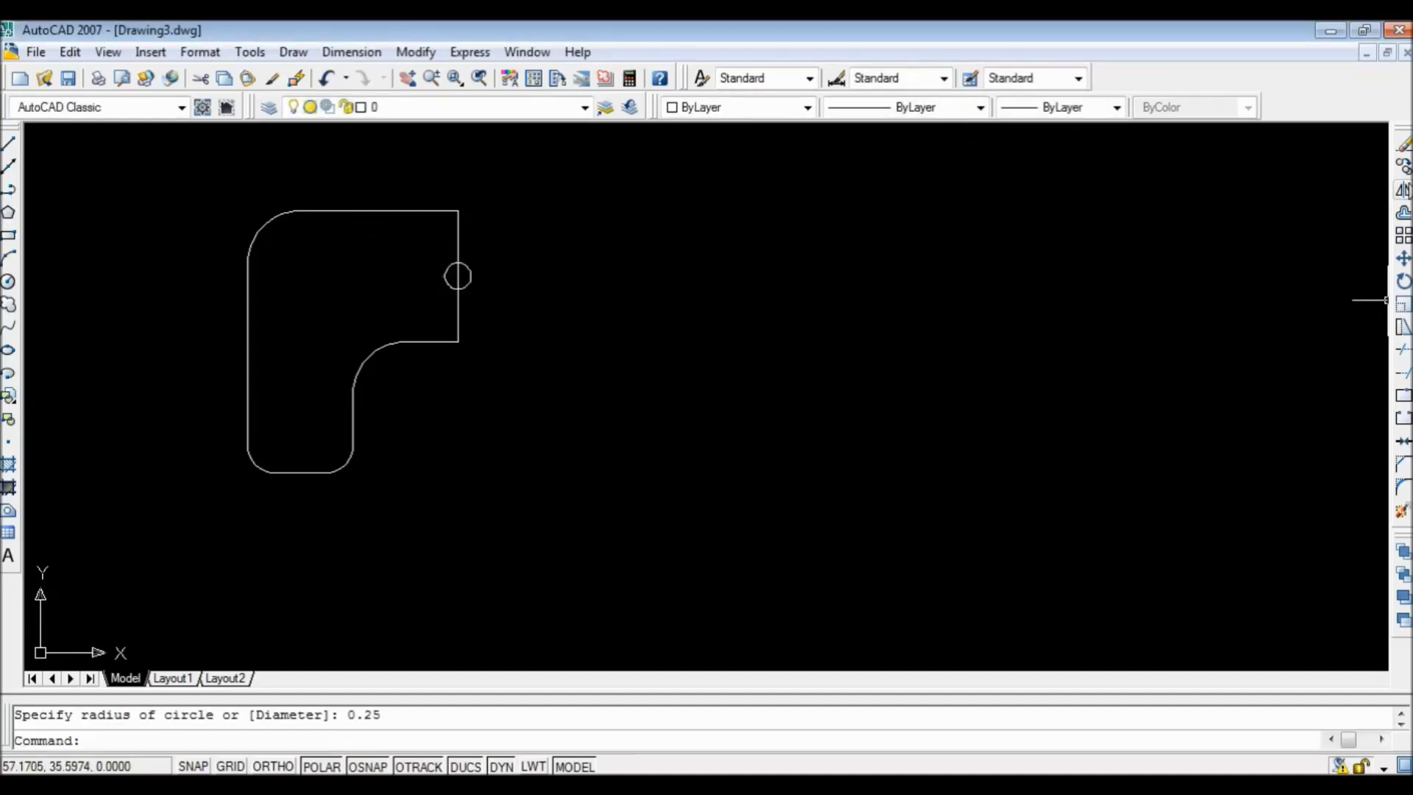
Erase the right vertical line that passes through the circle.
{"action": "left_click", "coordinate": [1404, 145]}
{"action": "left_click", "coordinate": [458, 233]}
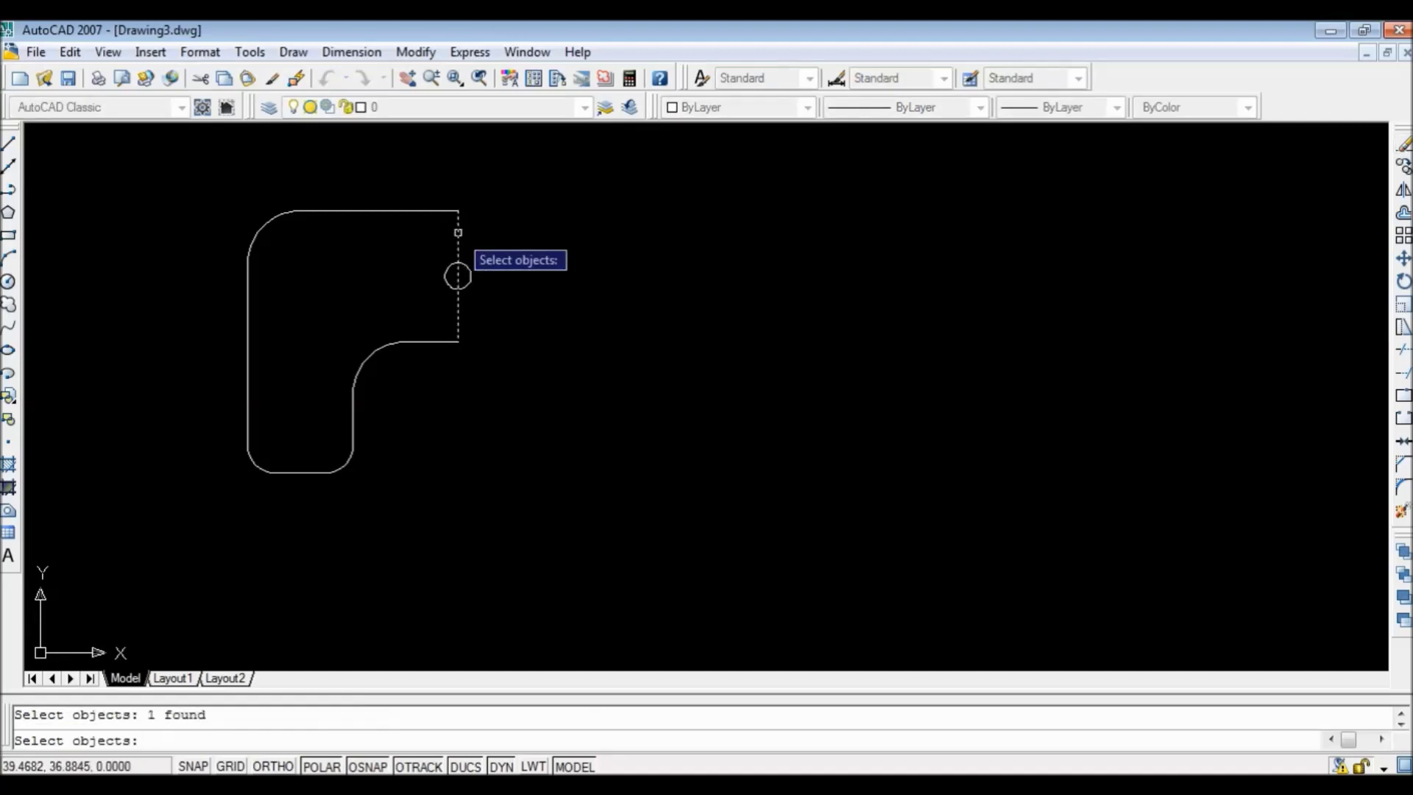
{"action": "key", "text": "Return"}
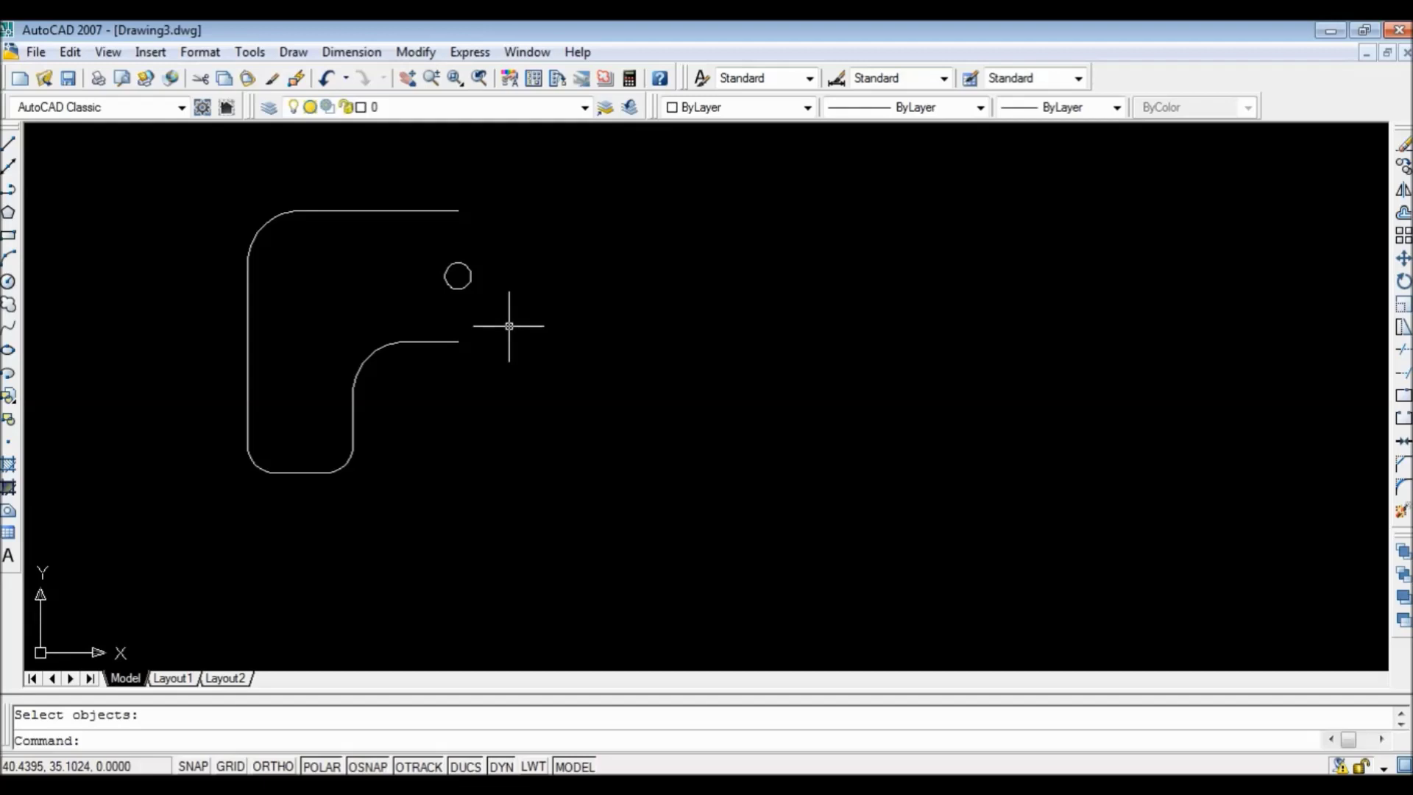
Copy the small circle from its bottom quadrant to the midpoint of the profile's bottom line.
{"action": "left_click", "coordinate": [1403, 167]}
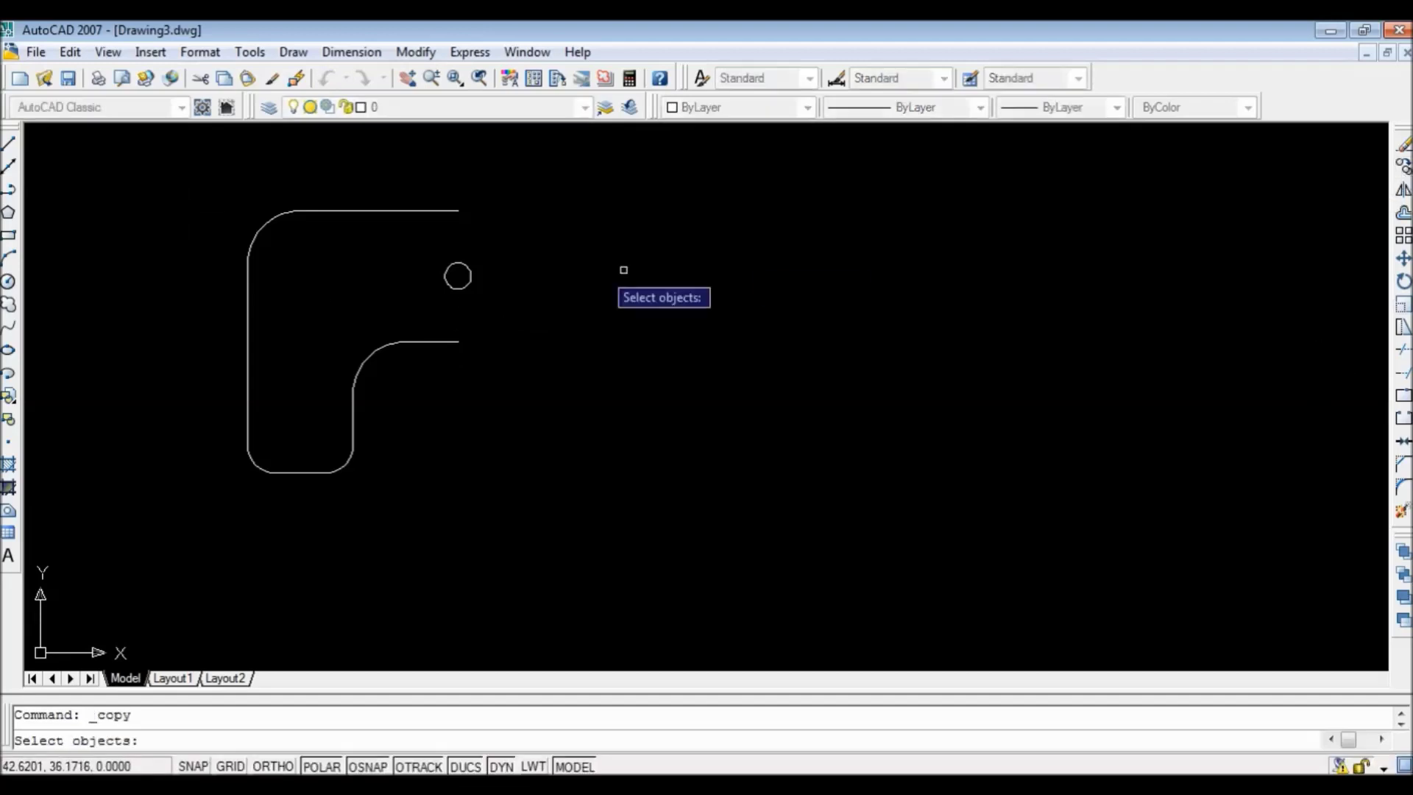
{"action": "left_click", "coordinate": [458, 277]}
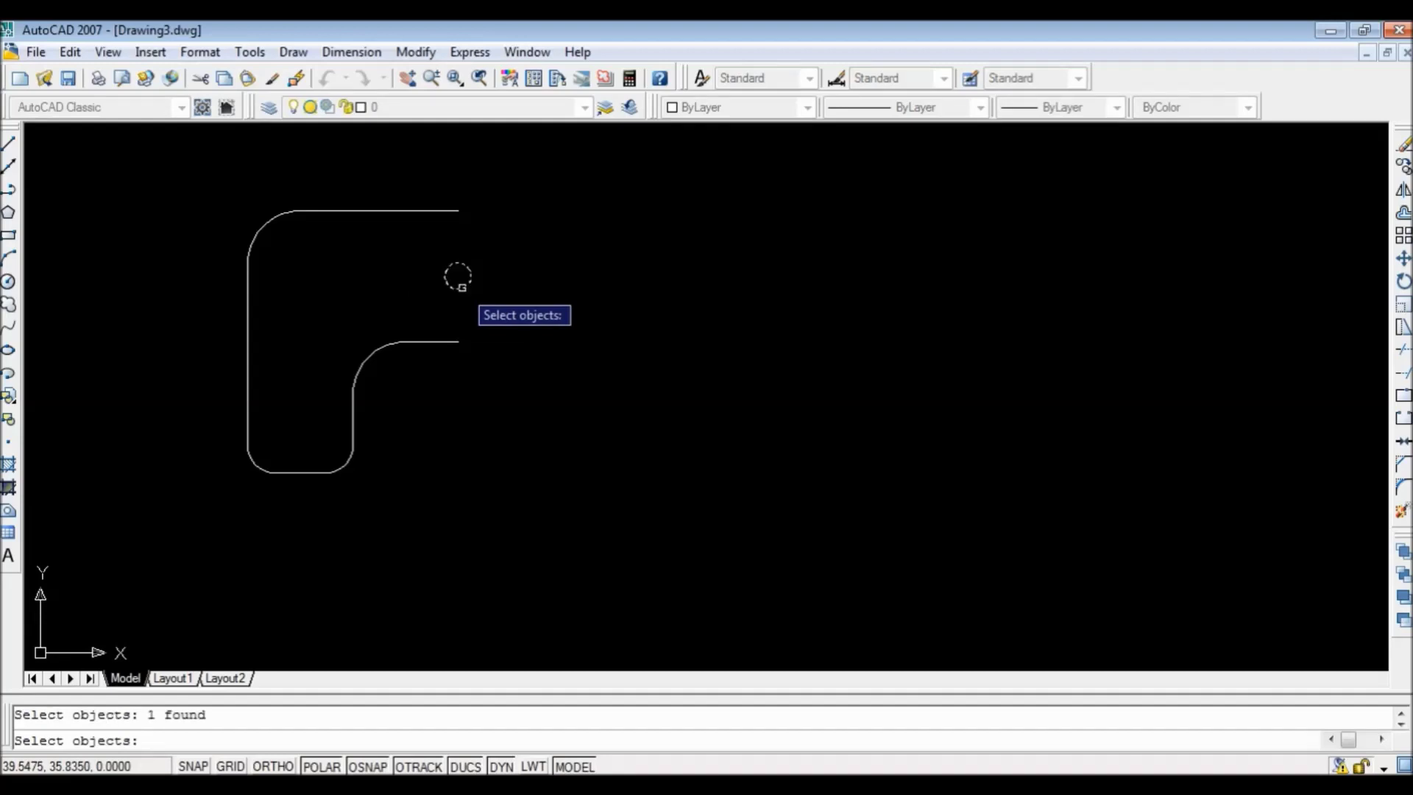
{"action": "key", "text": "Return"}
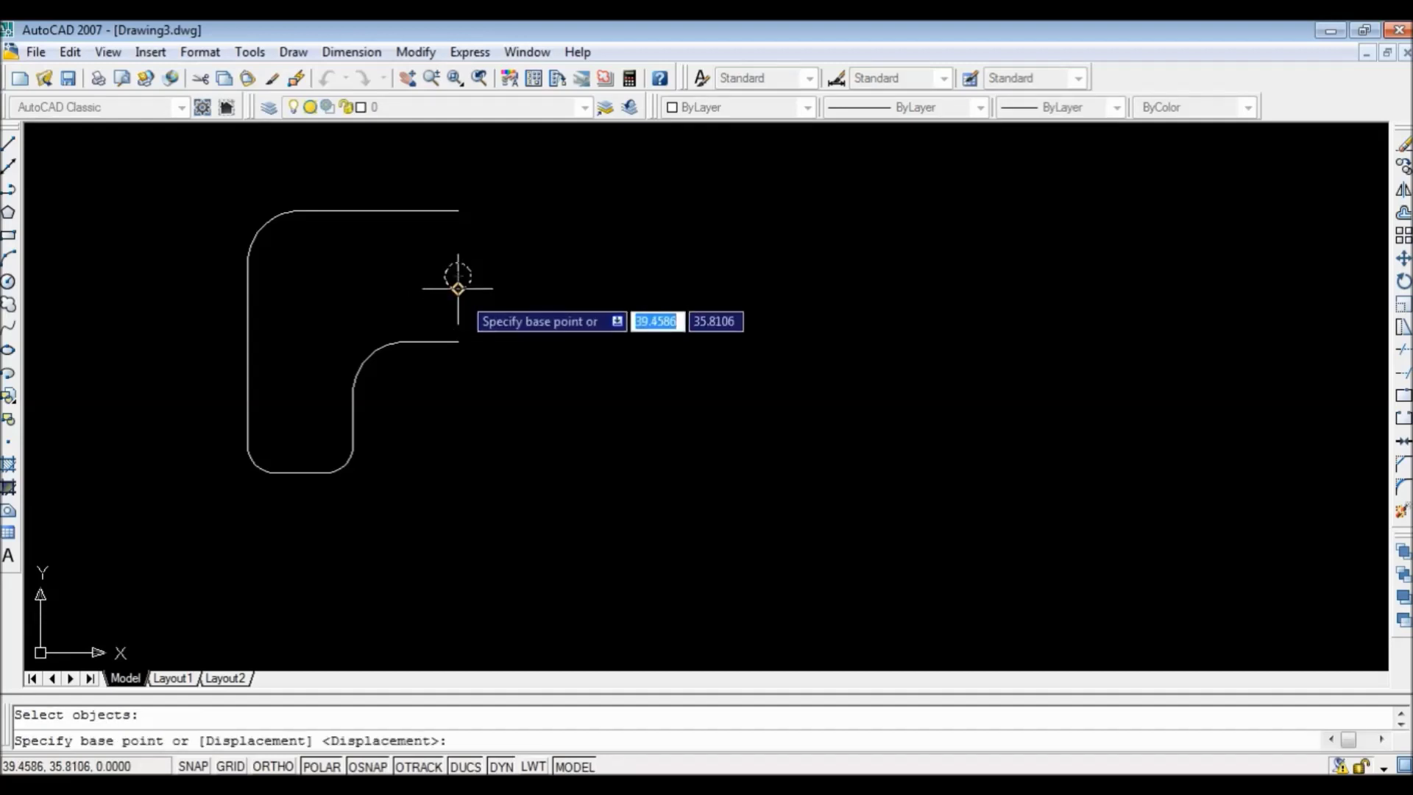
{"action": "left_click", "coordinate": [458, 287]}
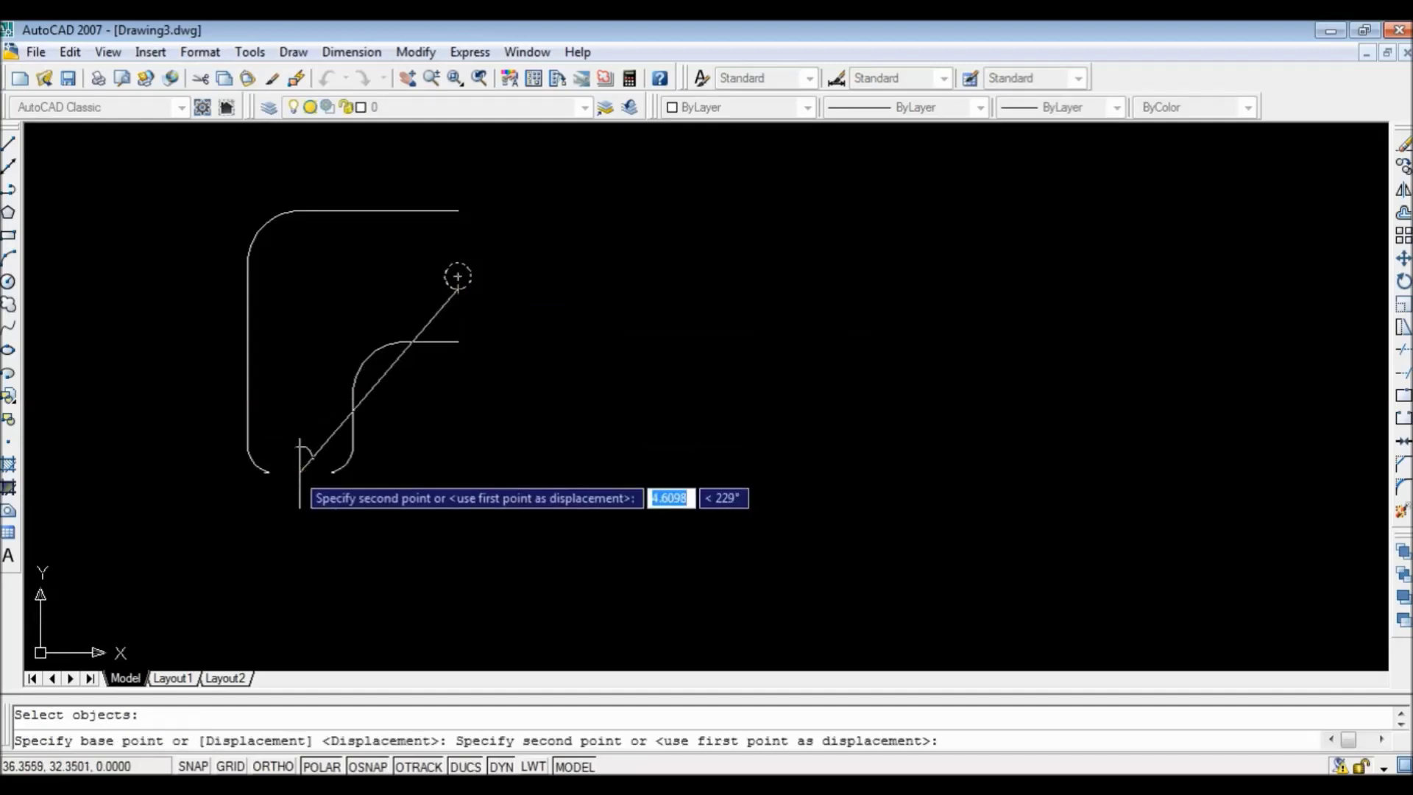
{"action": "left_click", "coordinate": [300, 472]}
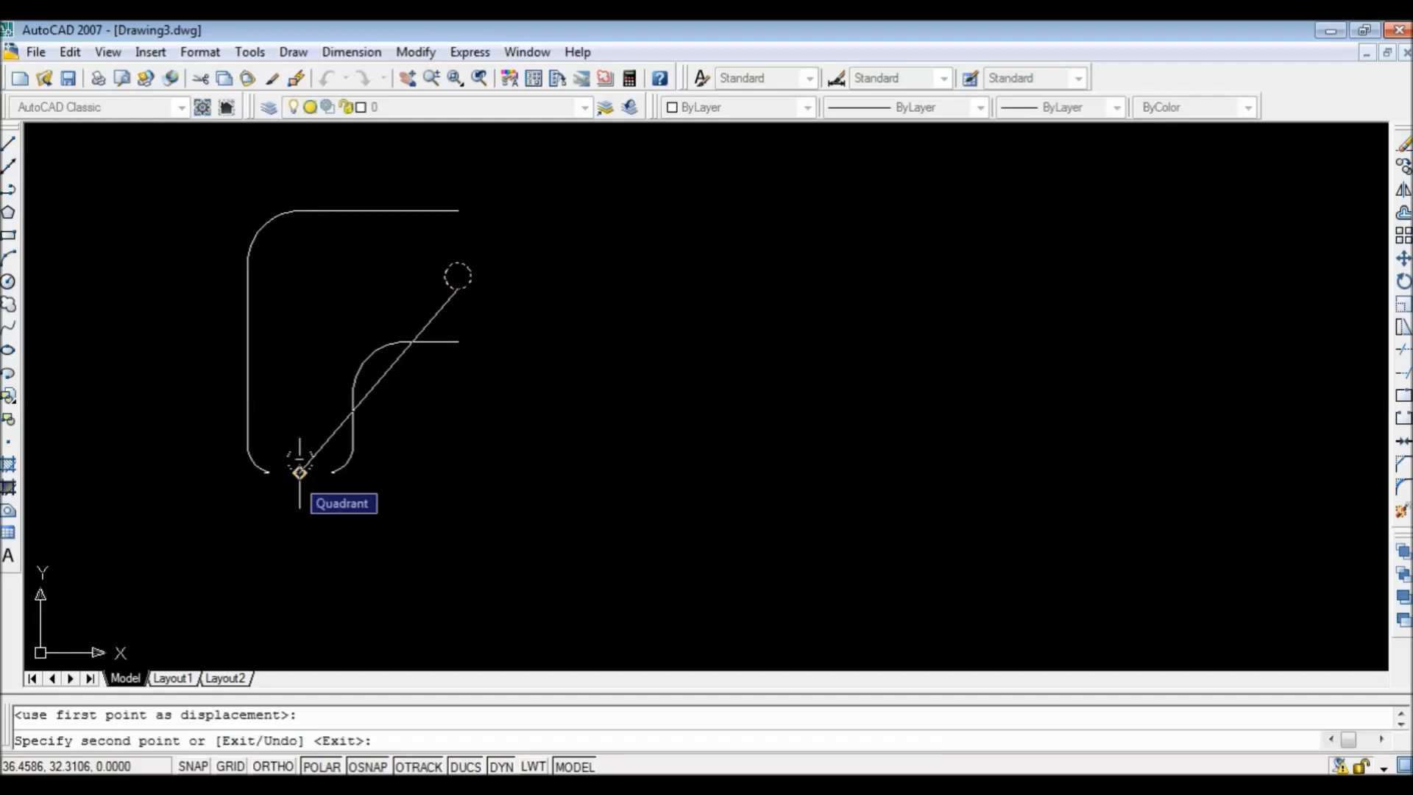
{"action": "key", "text": "Return"}
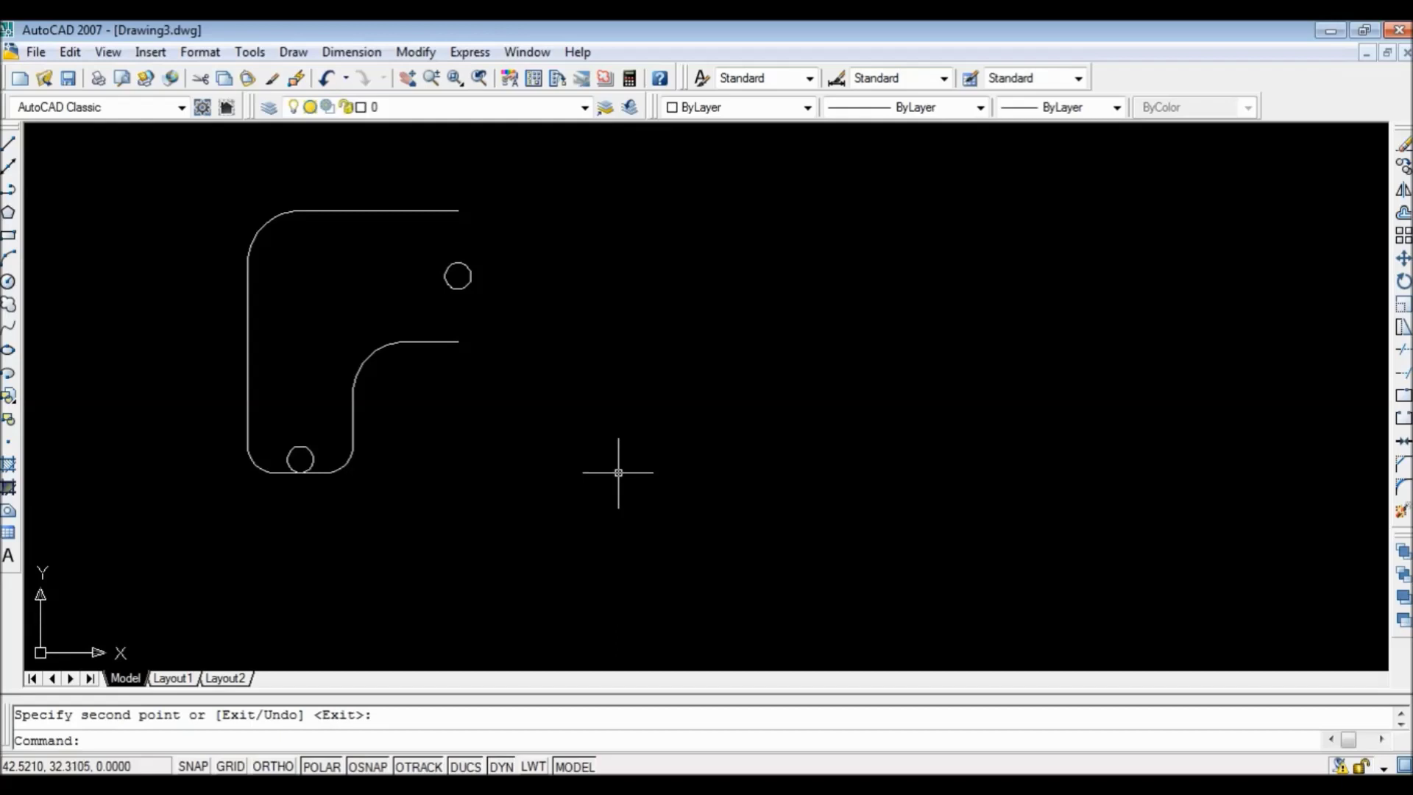
Set up a rectangular array with a column offset of 0 and a row offset of 1.
{"action": "left_click", "coordinate": [1402, 235]}
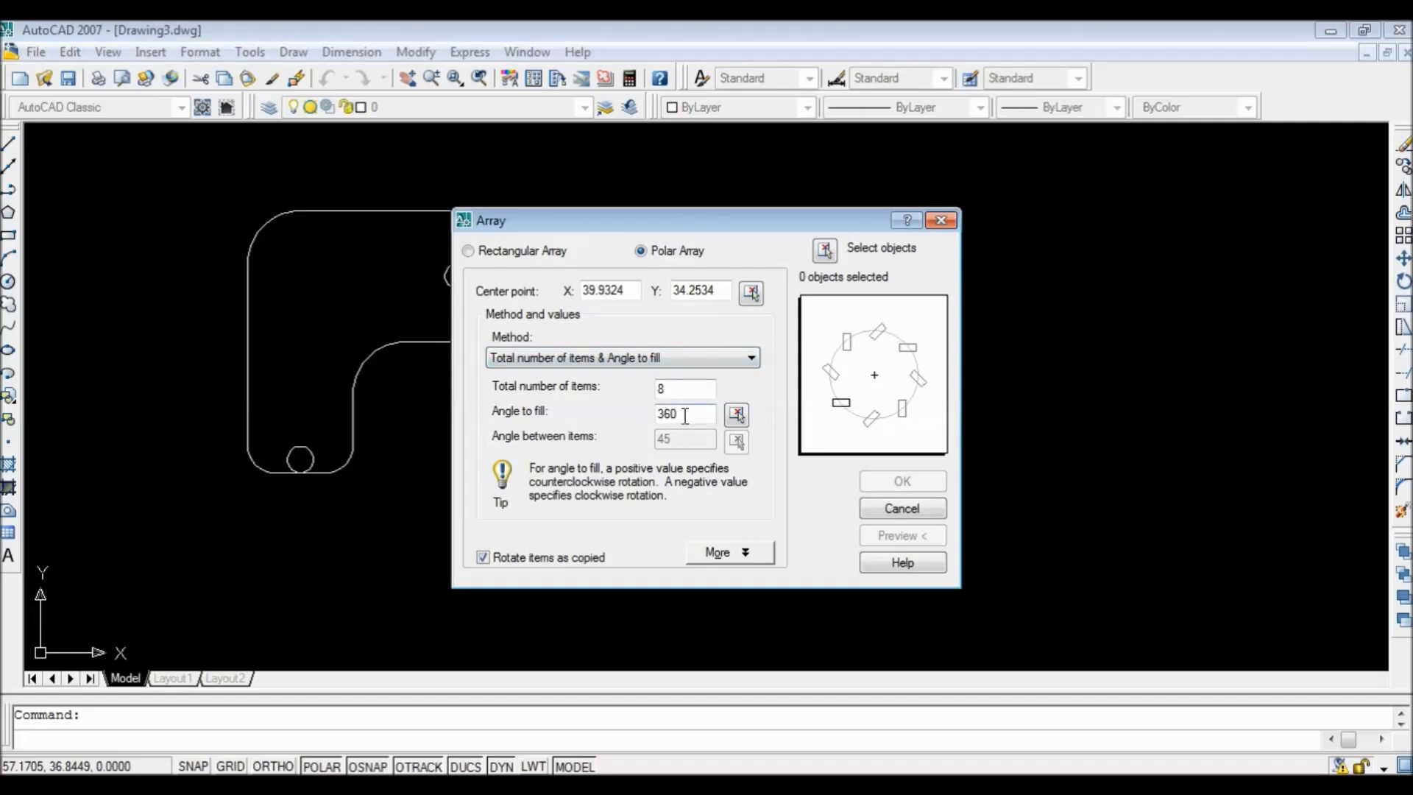
{"action": "left_click", "coordinate": [469, 251]}
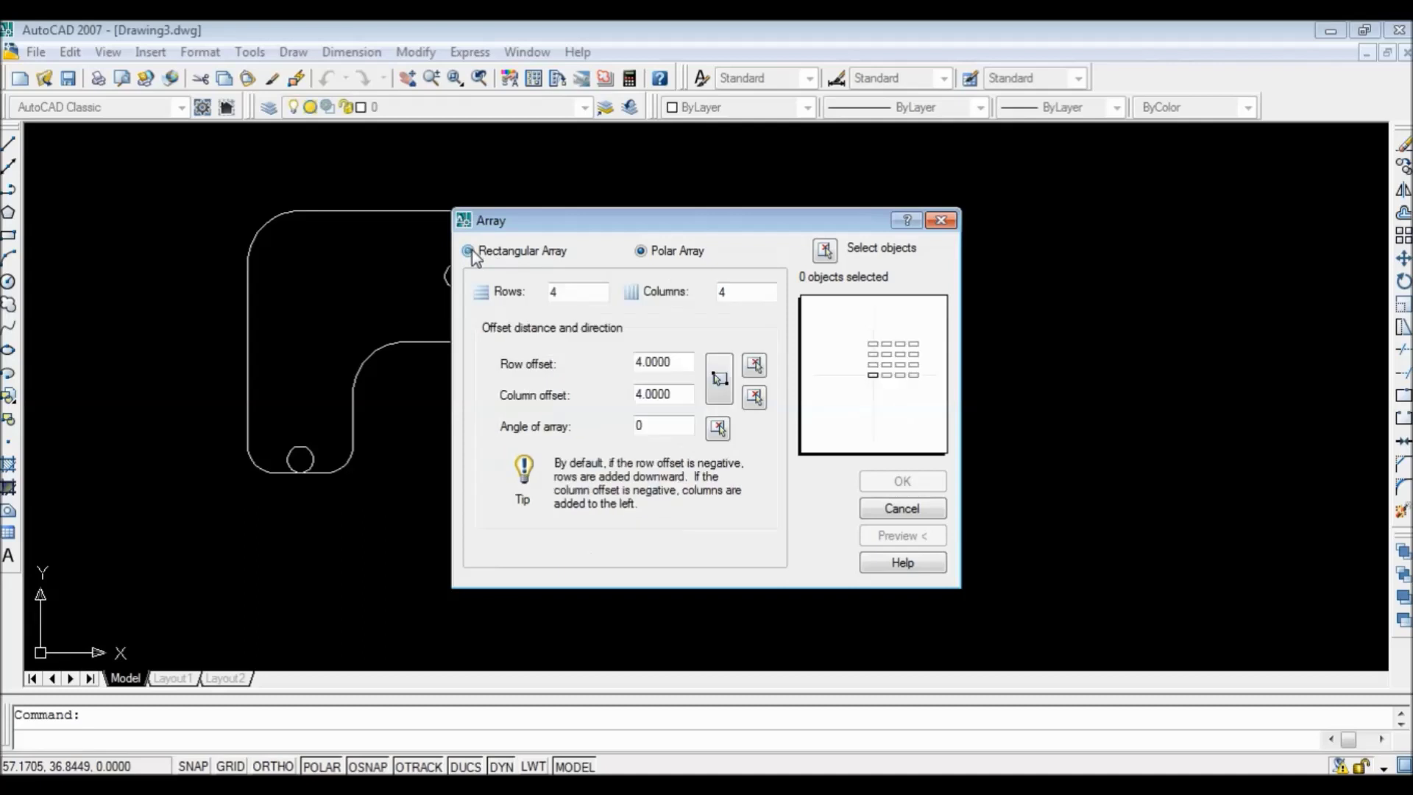
{"action": "double_click", "coordinate": [666, 395]}
{"action": "type", "text": "0"}
{"action": "key", "text": "shift+Tab"}
{"action": "type", "text": "1"}
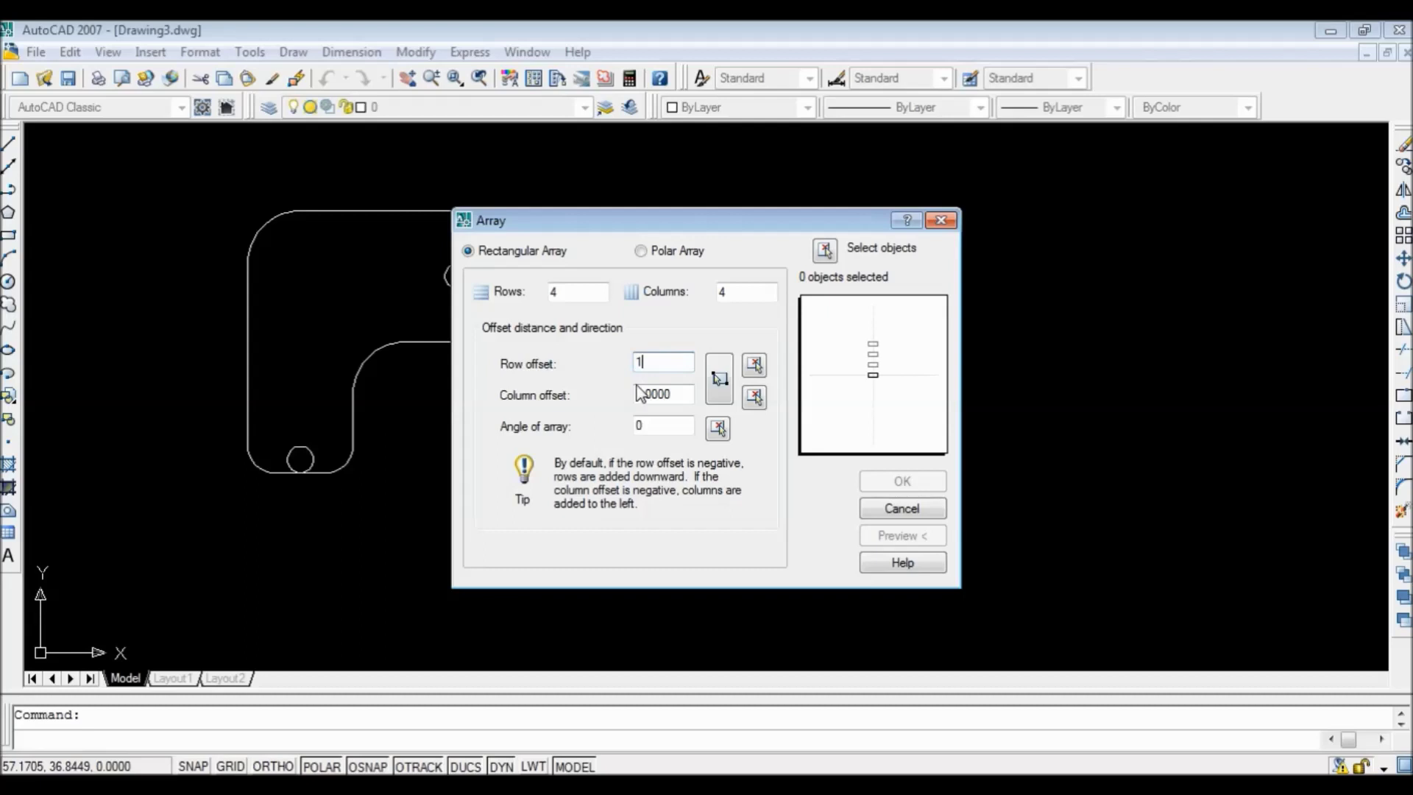
Try to set the array's column count to 0 and proceed to selecting its objects.
{"action": "left_click", "coordinate": [598, 292]}
{"action": "left_click_drag", "start_coordinate": [599, 292], "coordinate": [409, 288]}
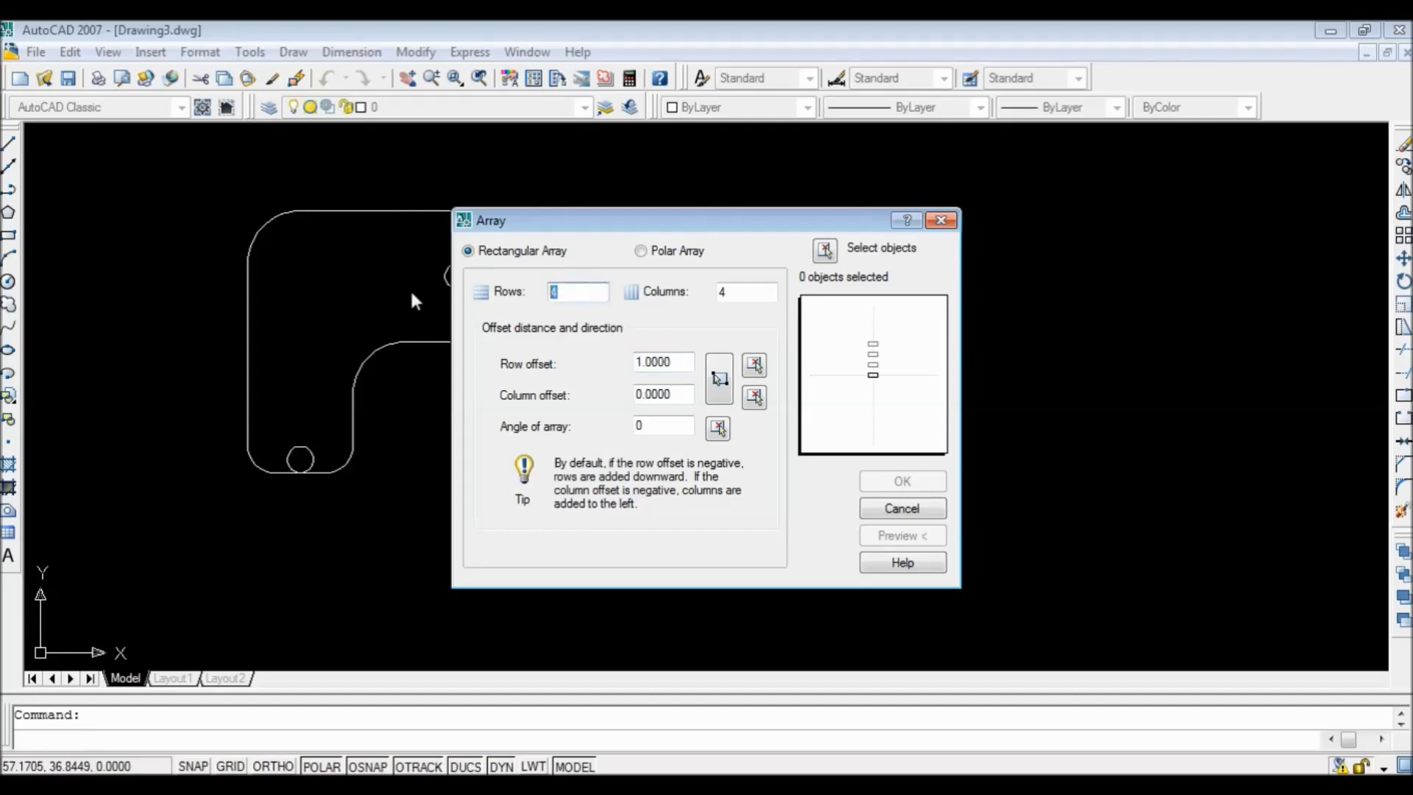
{"action": "double_click", "coordinate": [718, 293]}
{"action": "type", "text": "0"}
{"action": "left_click", "coordinate": [828, 252]}
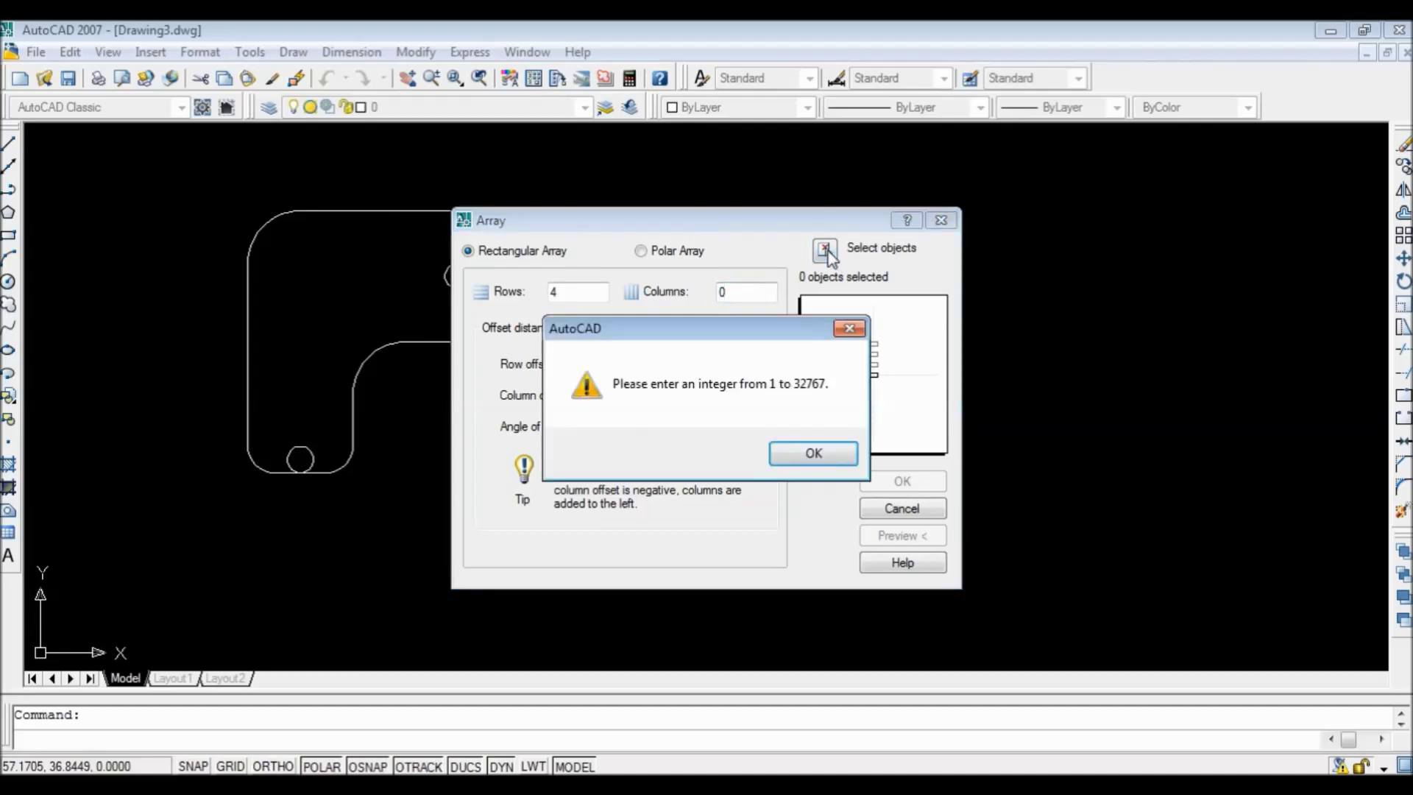
{"action": "left_click", "coordinate": [817, 455]}
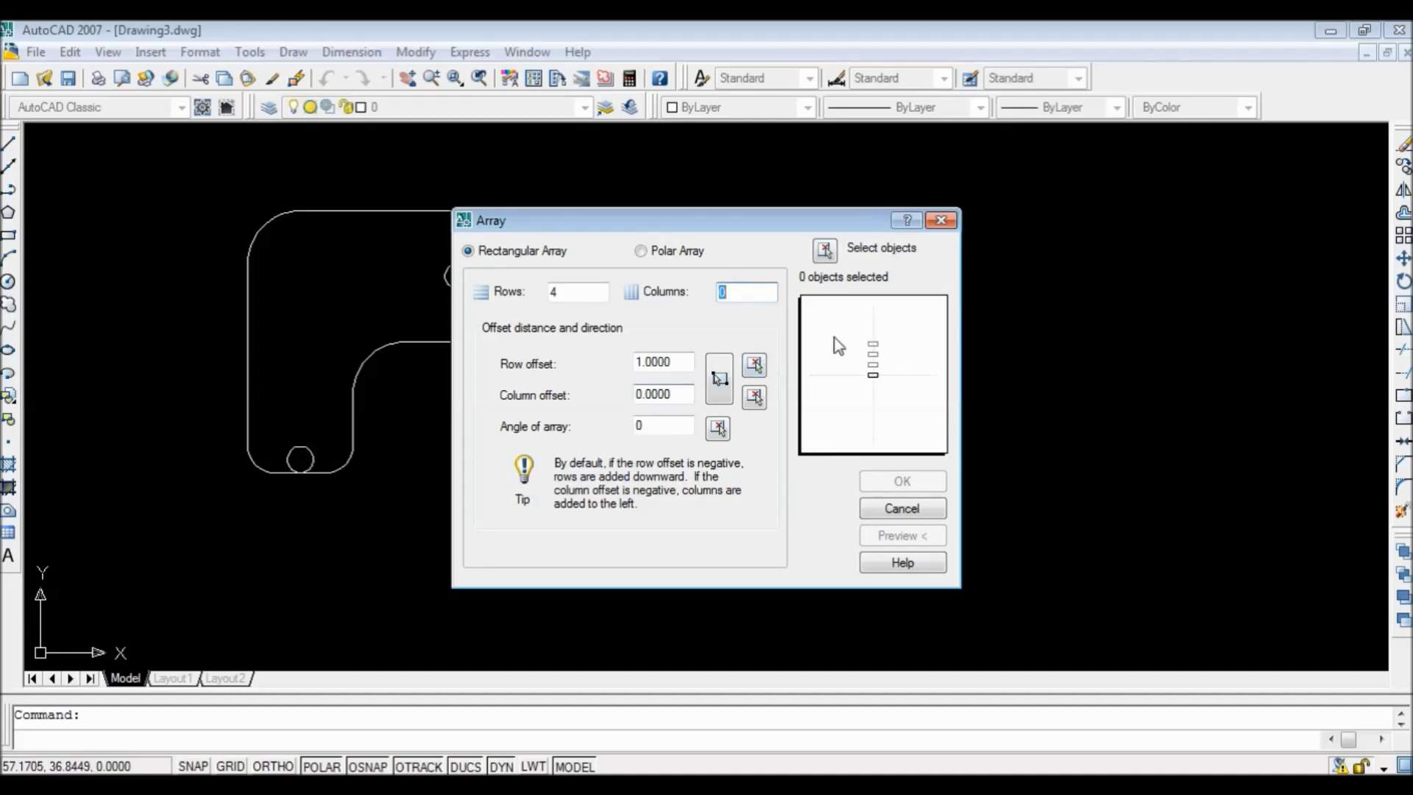
{"action": "left_click", "coordinate": [828, 258]}
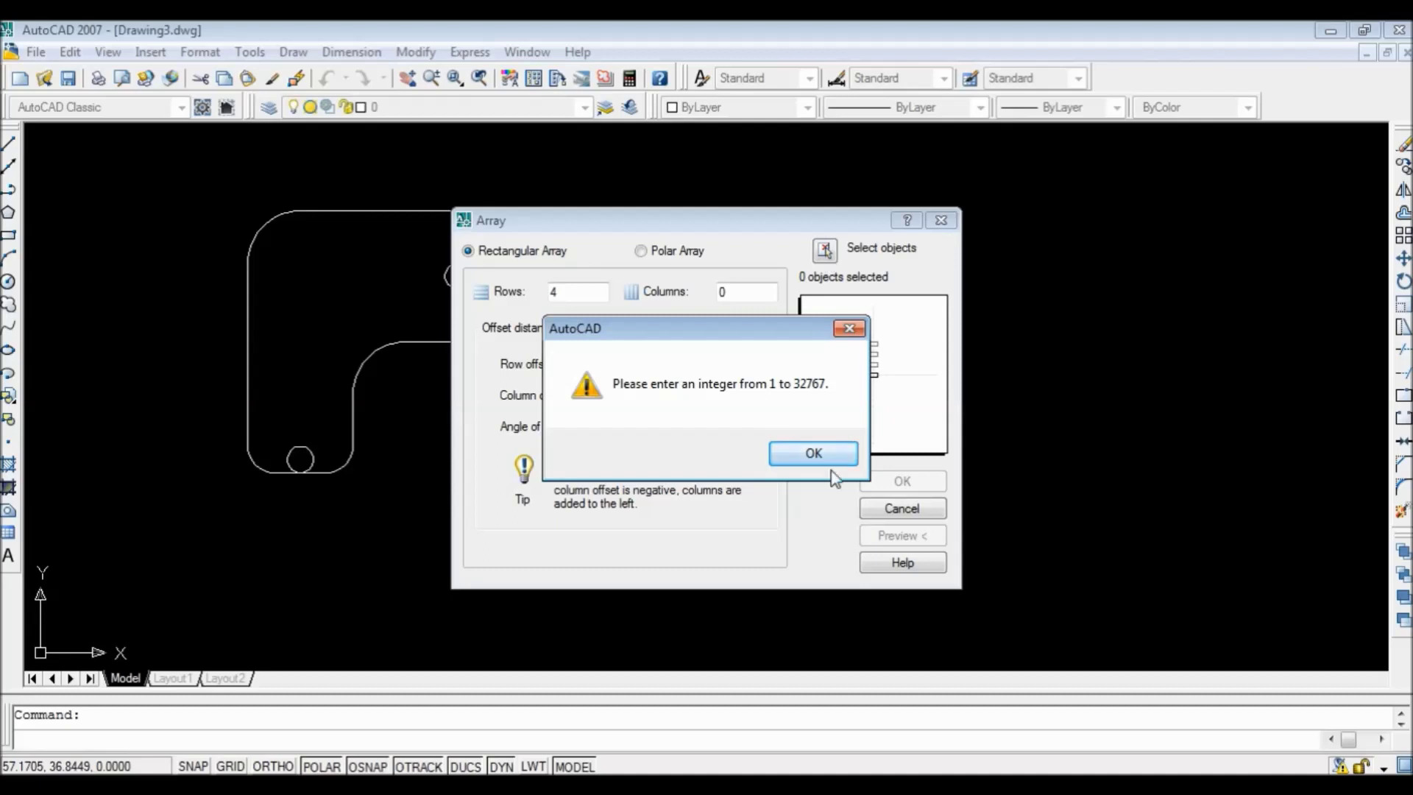
{"action": "left_click", "coordinate": [814, 453]}
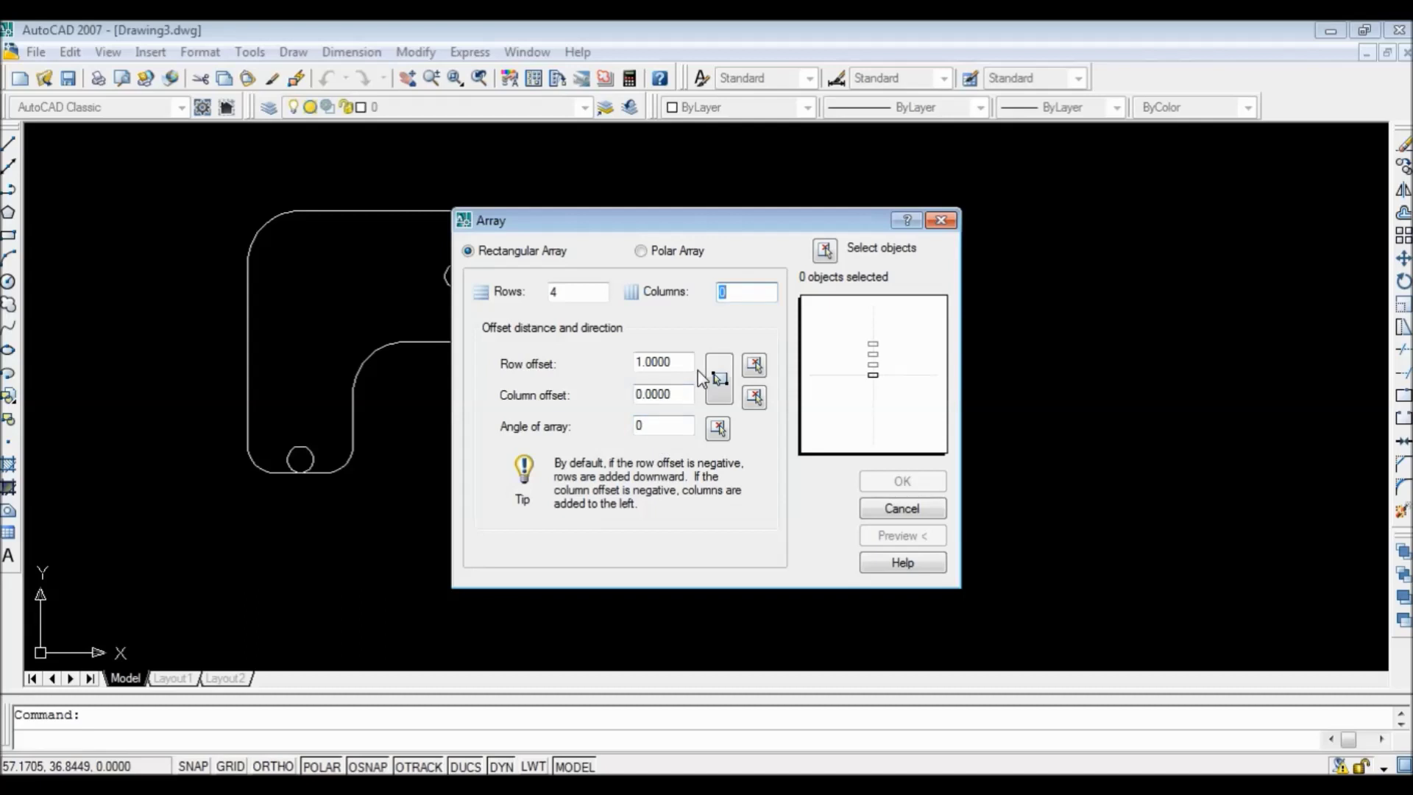
Set the column count to 1 and array the circle at the bottom line upward in 4 rows.
{"action": "type", "text": "1"}
{"action": "left_click", "coordinate": [825, 250]}
{"action": "left_click", "coordinate": [309, 449]}
{"action": "key", "text": "Return"}
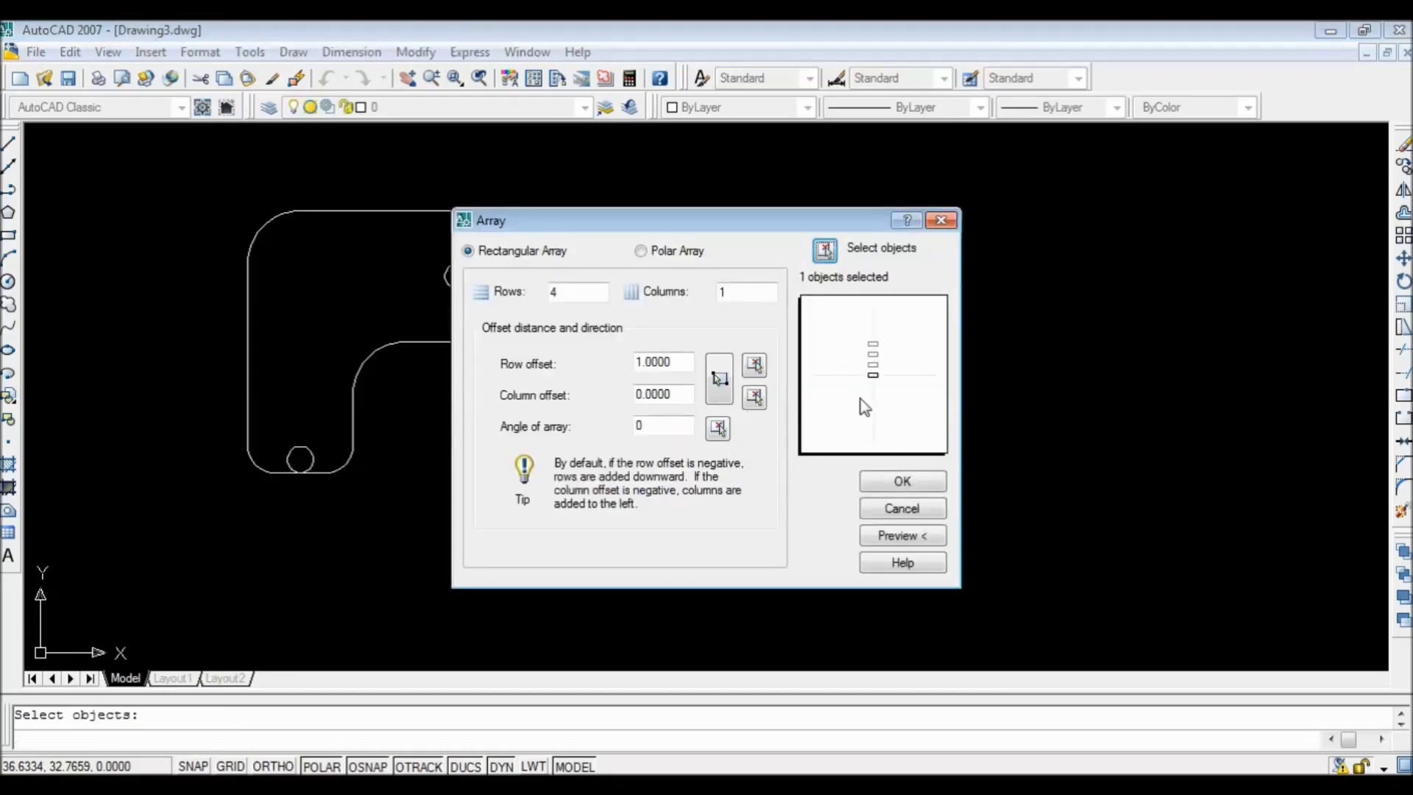
{"action": "left_click", "coordinate": [902, 482]}
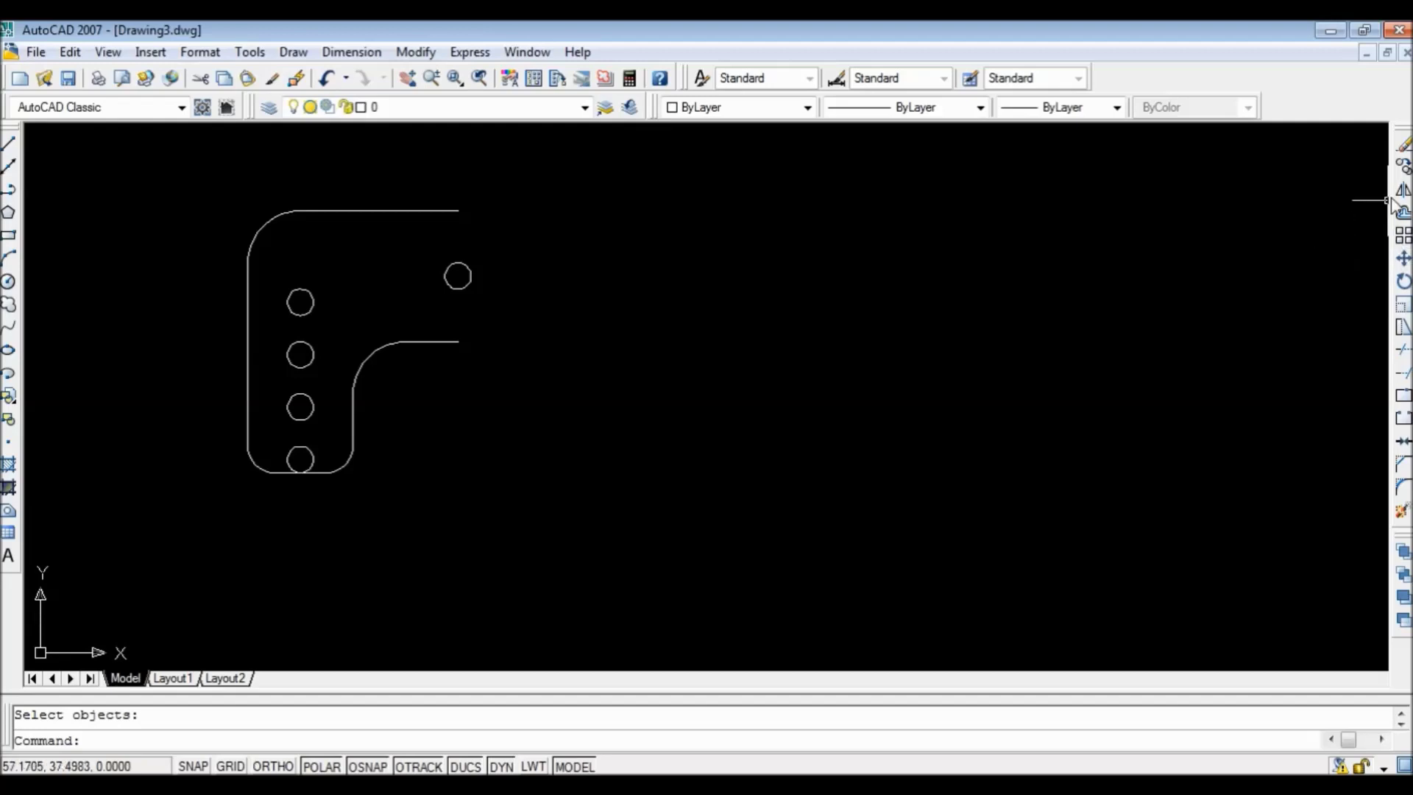
Array the circle at the bottom line again as a rectangular array with 5 rows, 1 column and a row offset of 1.
{"action": "left_click", "coordinate": [1403, 166]}
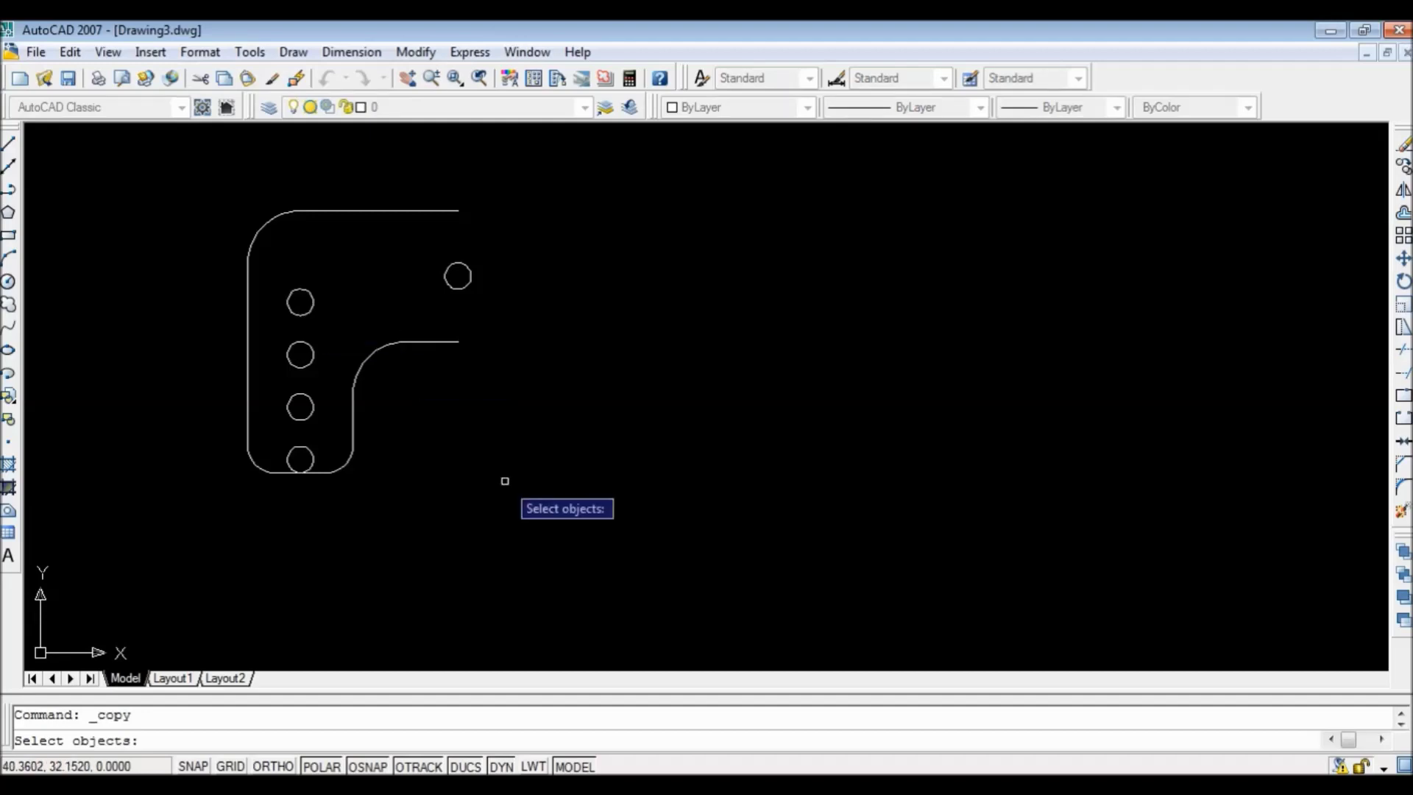
{"action": "key", "text": "Escape"}
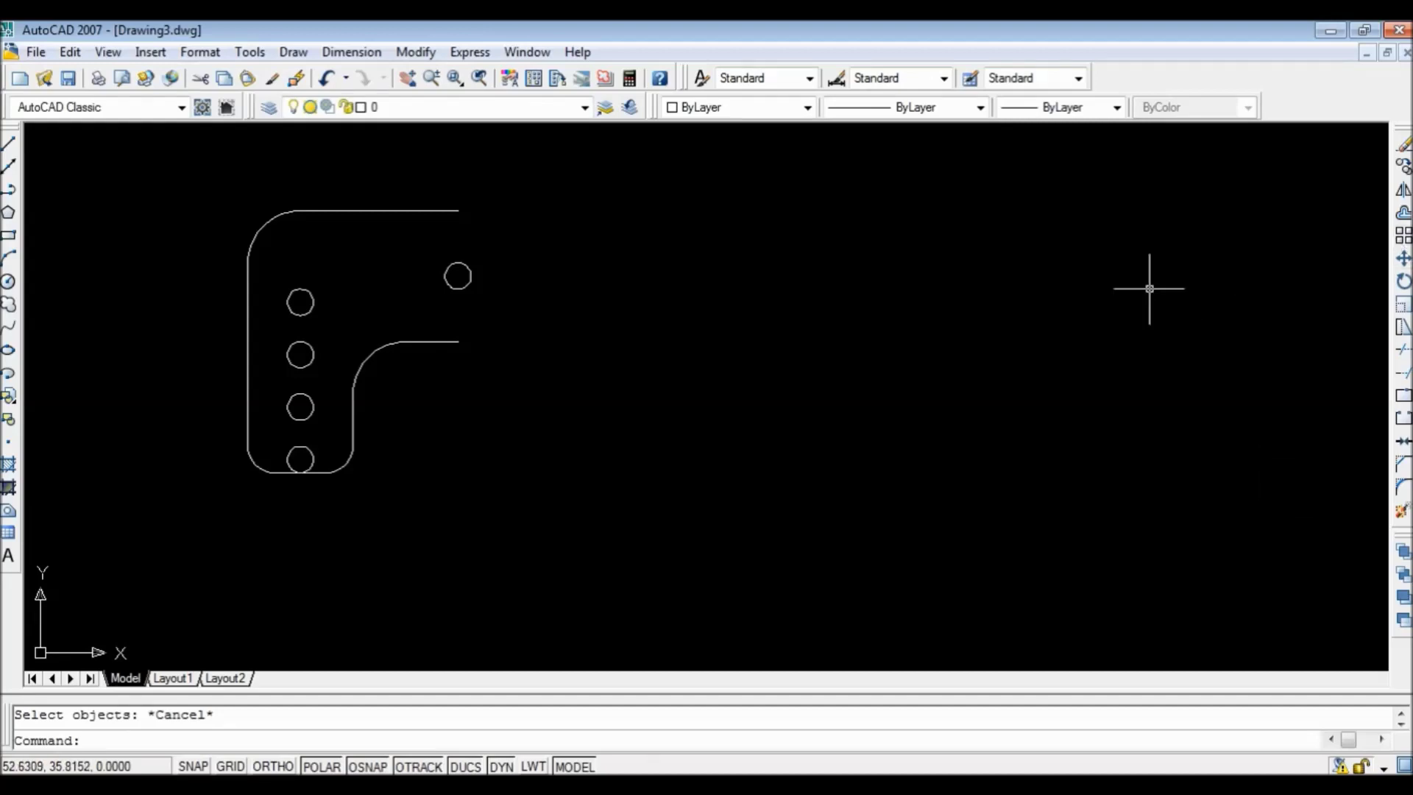
{"action": "left_click", "coordinate": [1404, 235]}
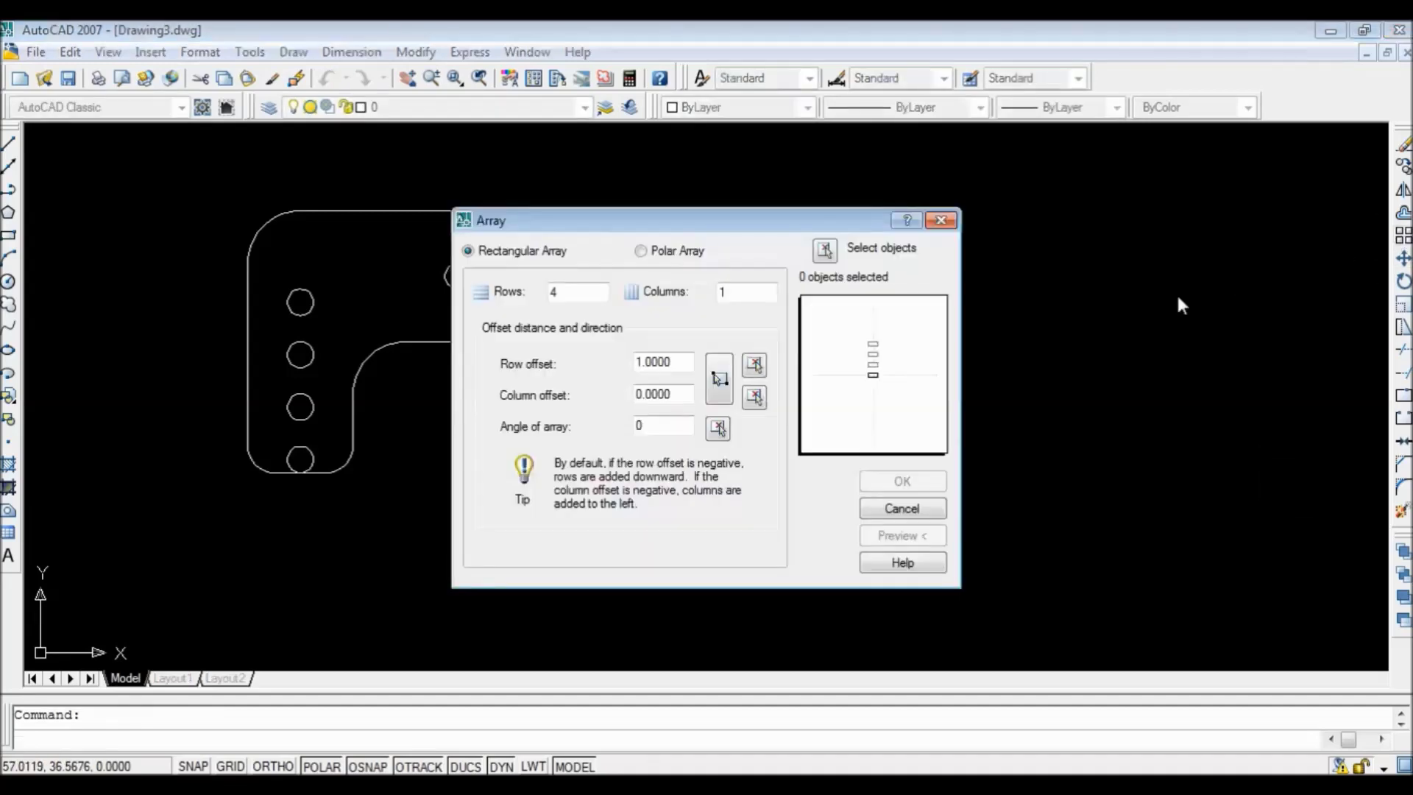
{"action": "double_click", "coordinate": [554, 292]}
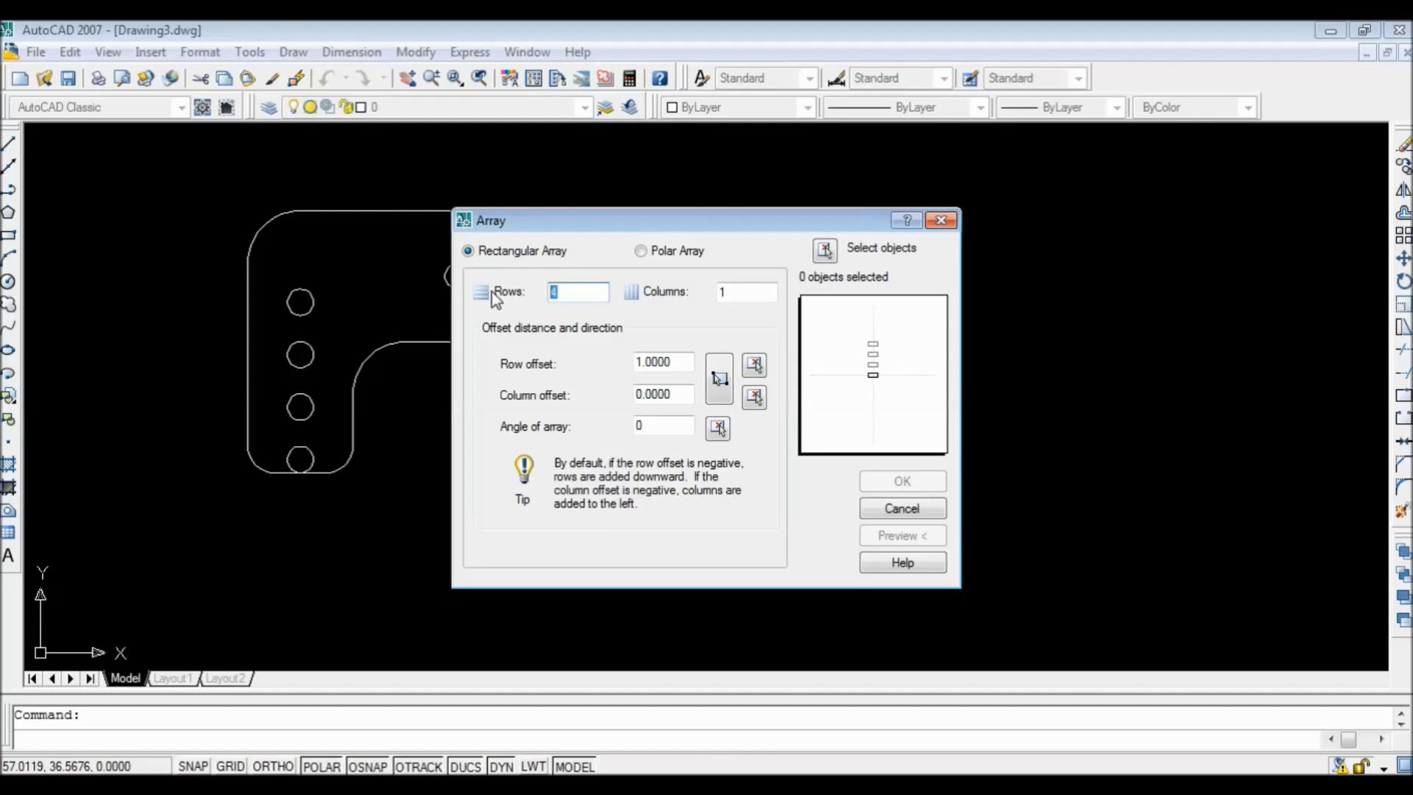
{"action": "type", "text": "5"}
{"action": "left_click", "coordinate": [827, 252]}
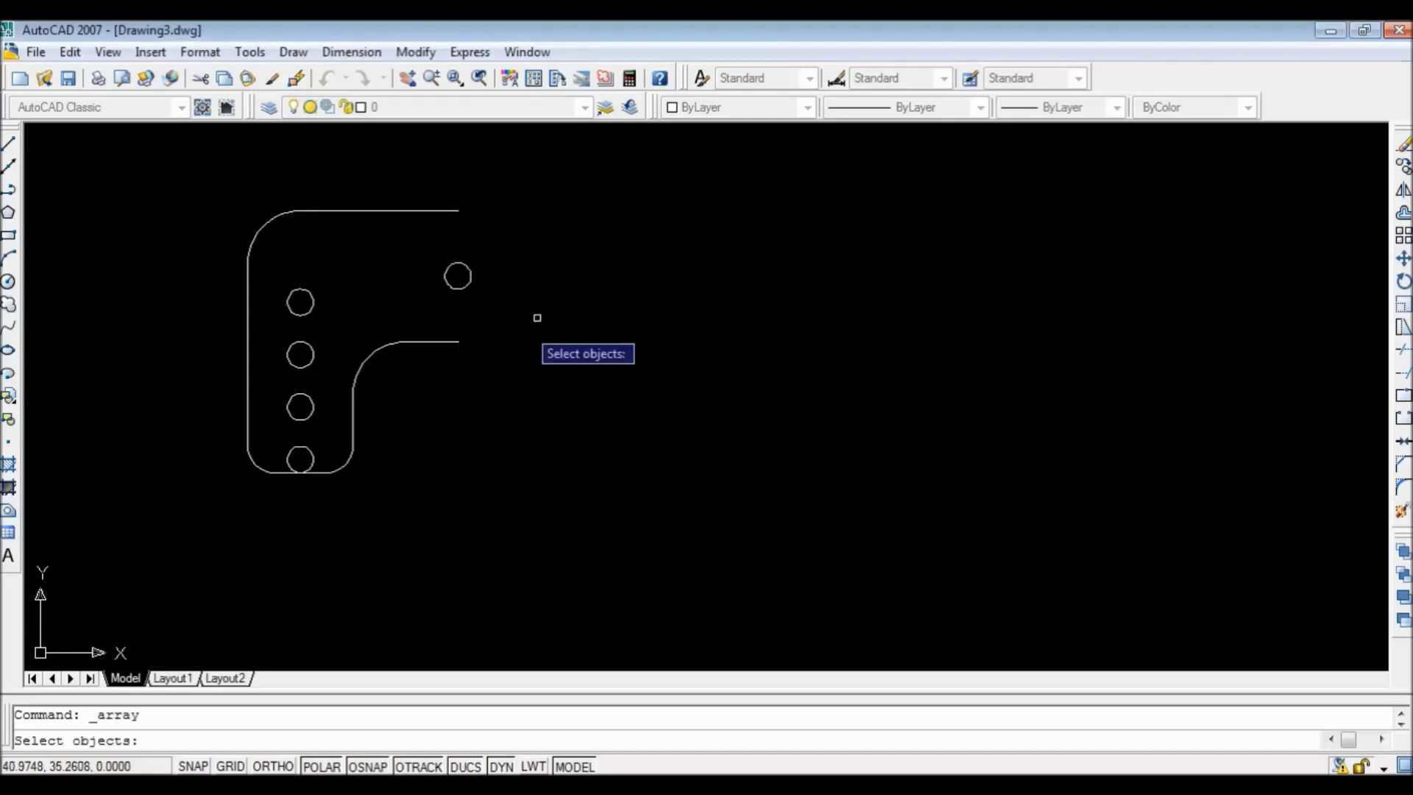
{"action": "left_click", "coordinate": [306, 450]}
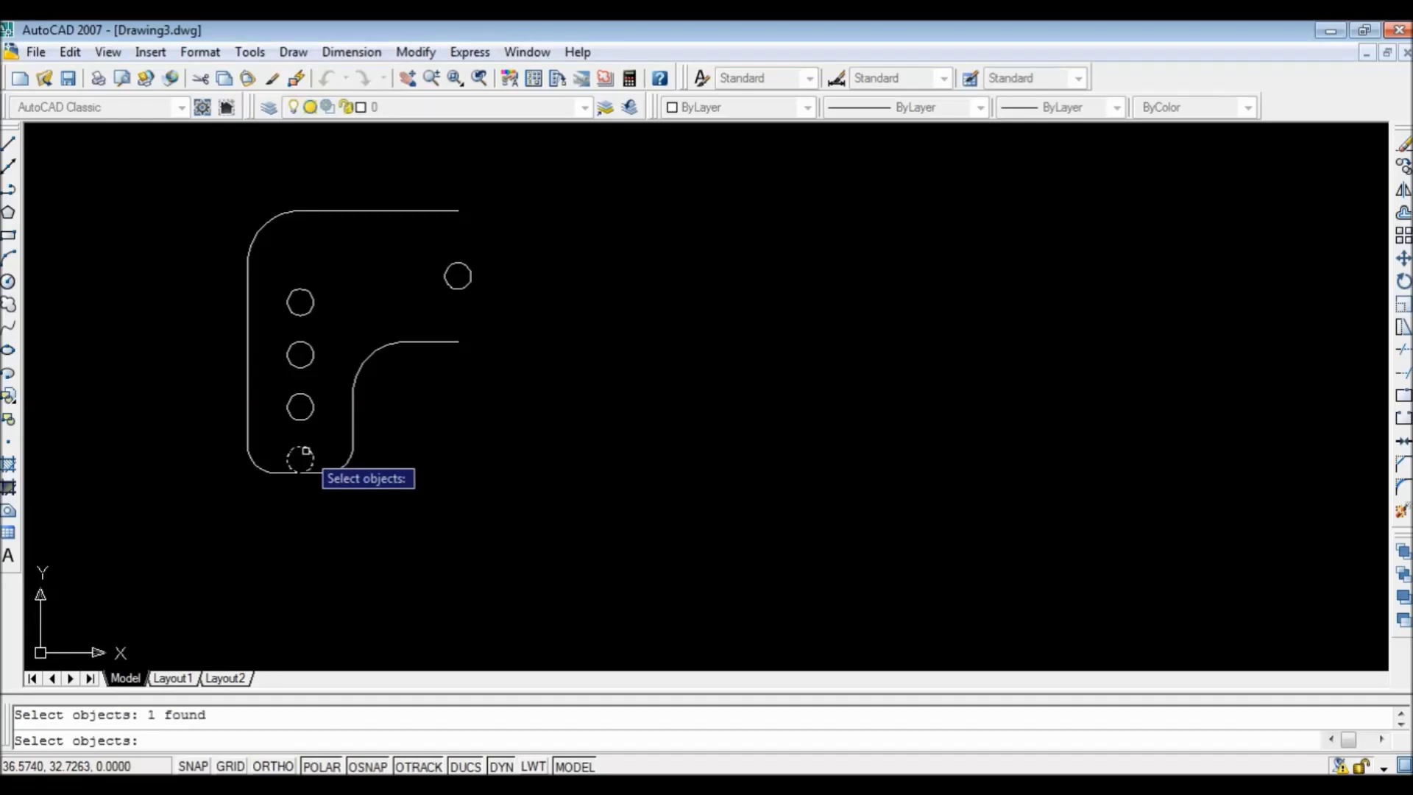
{"action": "key", "text": "Return"}
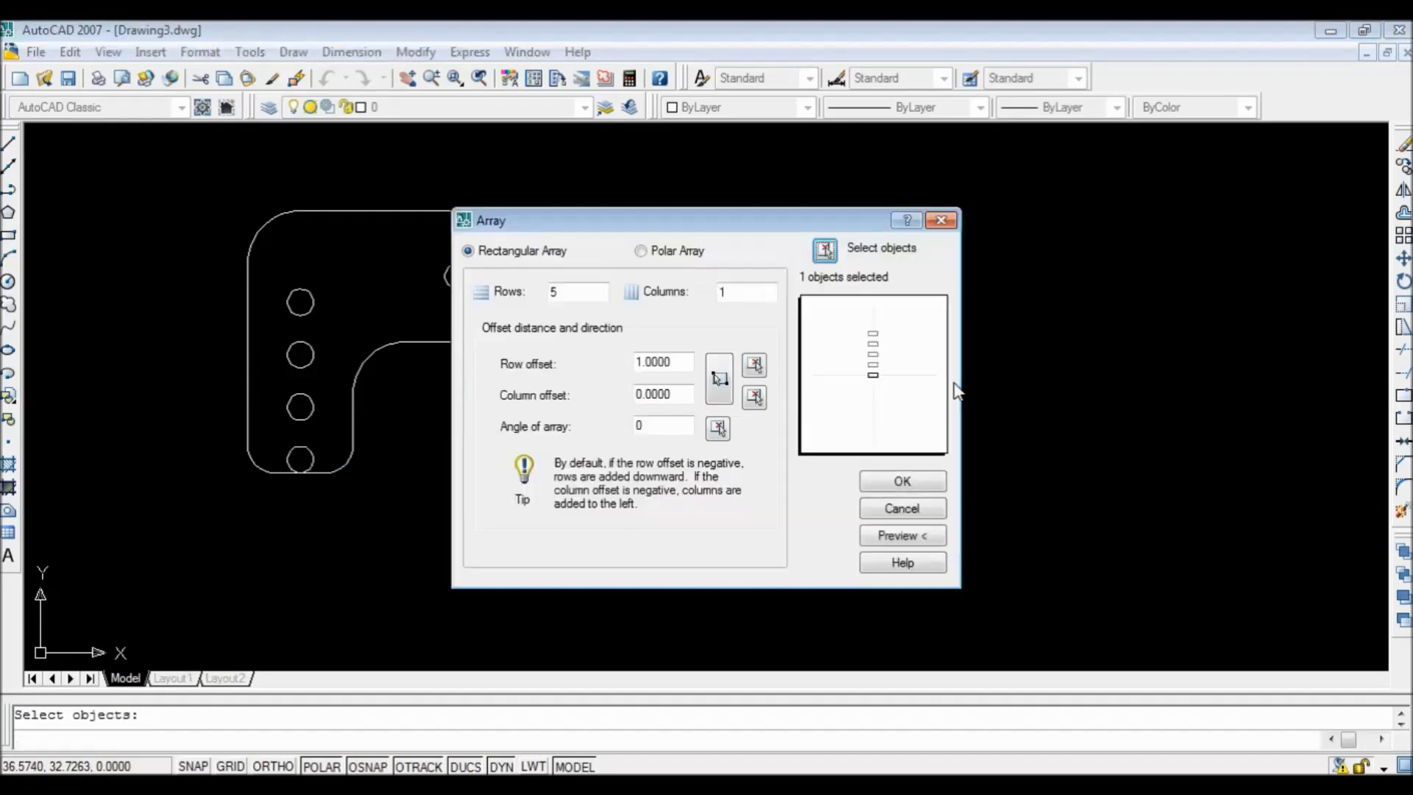
{"action": "left_click", "coordinate": [882, 480]}
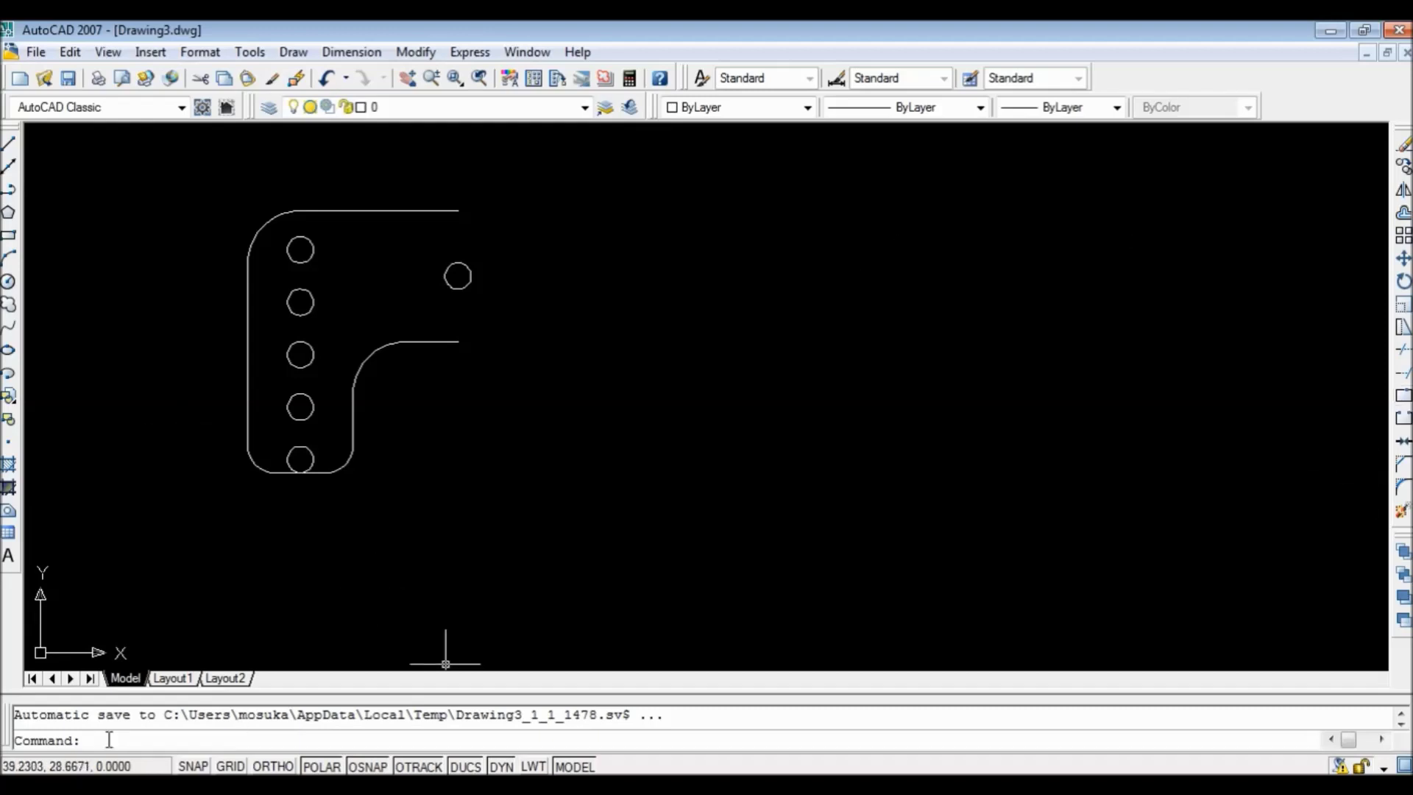
{"action": "type", "text": "rotate"}
{"action": "key", "text": "BackSpace"}
{"action": "key", "text": "BackSpace"}
{"action": "key", "text": "BackSpace"}
{"action": "key", "text": "BackSpace"}
{"action": "key", "text": "BackSpace"}
{"action": "key", "text": "BackSpace"}
Mirror the whole profile with its circles about the line through the open endpoints of its two horizontal lines, keeping the source objects.
{"action": "type", "text": "mirror"}
{"action": "key", "text": "Return"}
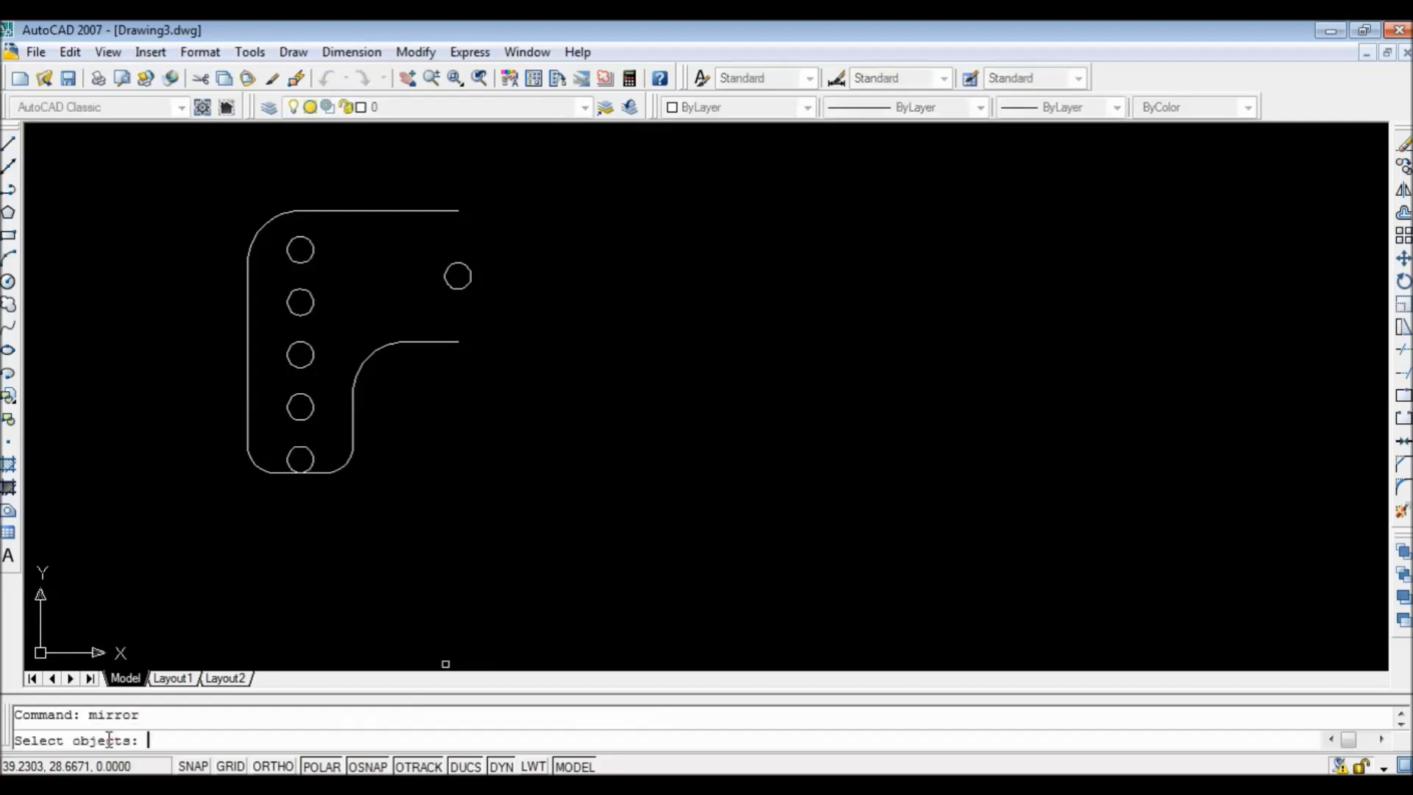
{"action": "left_click", "coordinate": [200, 176]}
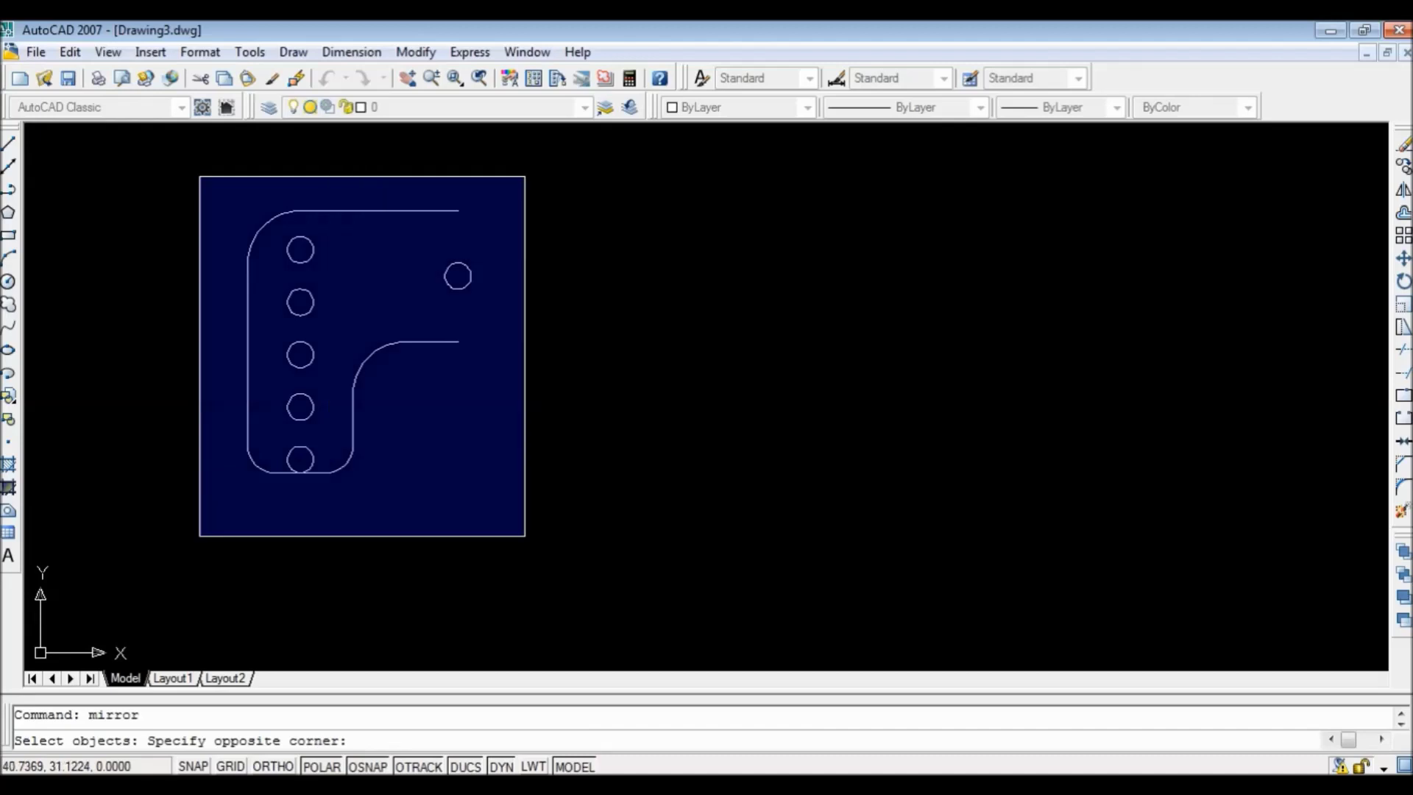
{"action": "left_click", "coordinate": [524, 535]}
{"action": "key", "text": "Return"}
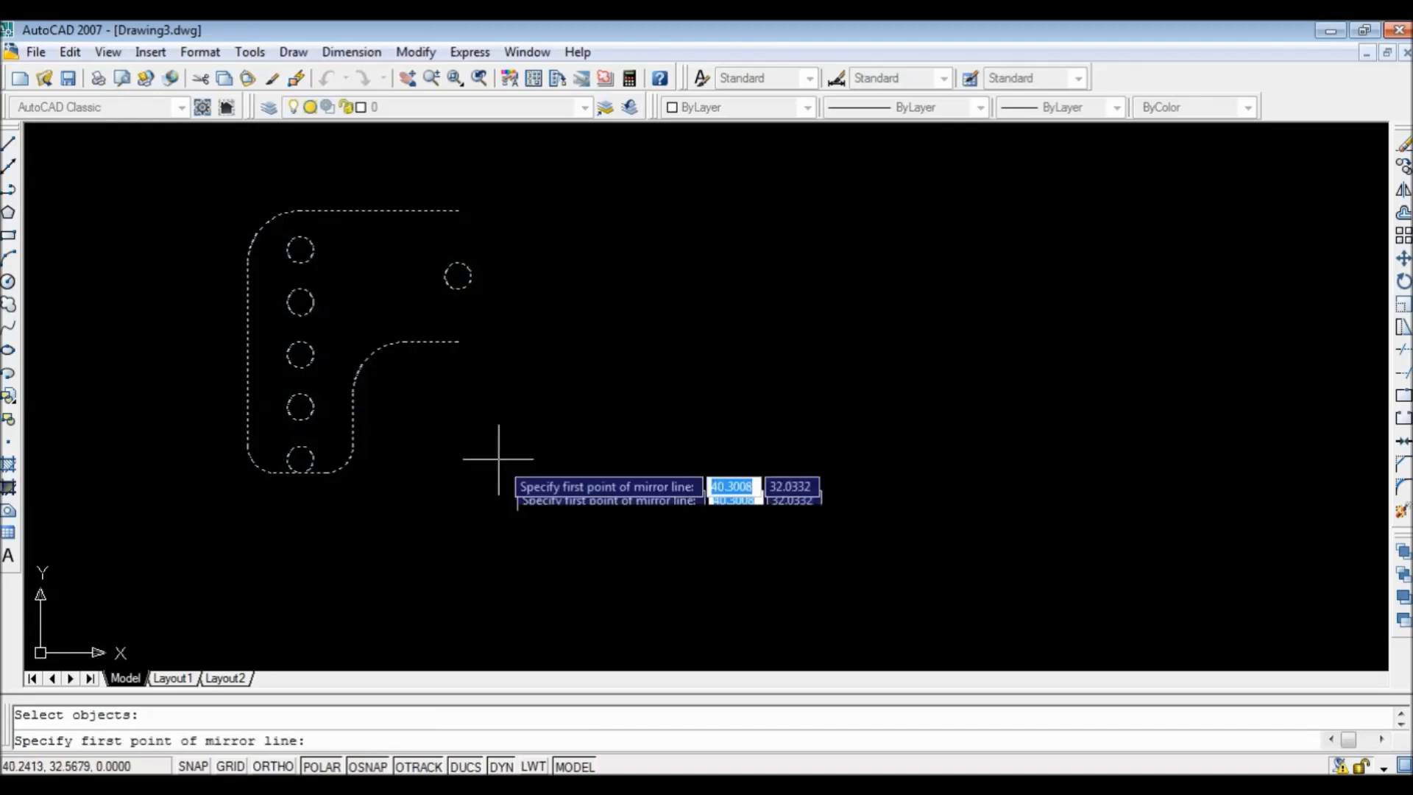
{"action": "left_click", "coordinate": [457, 209]}
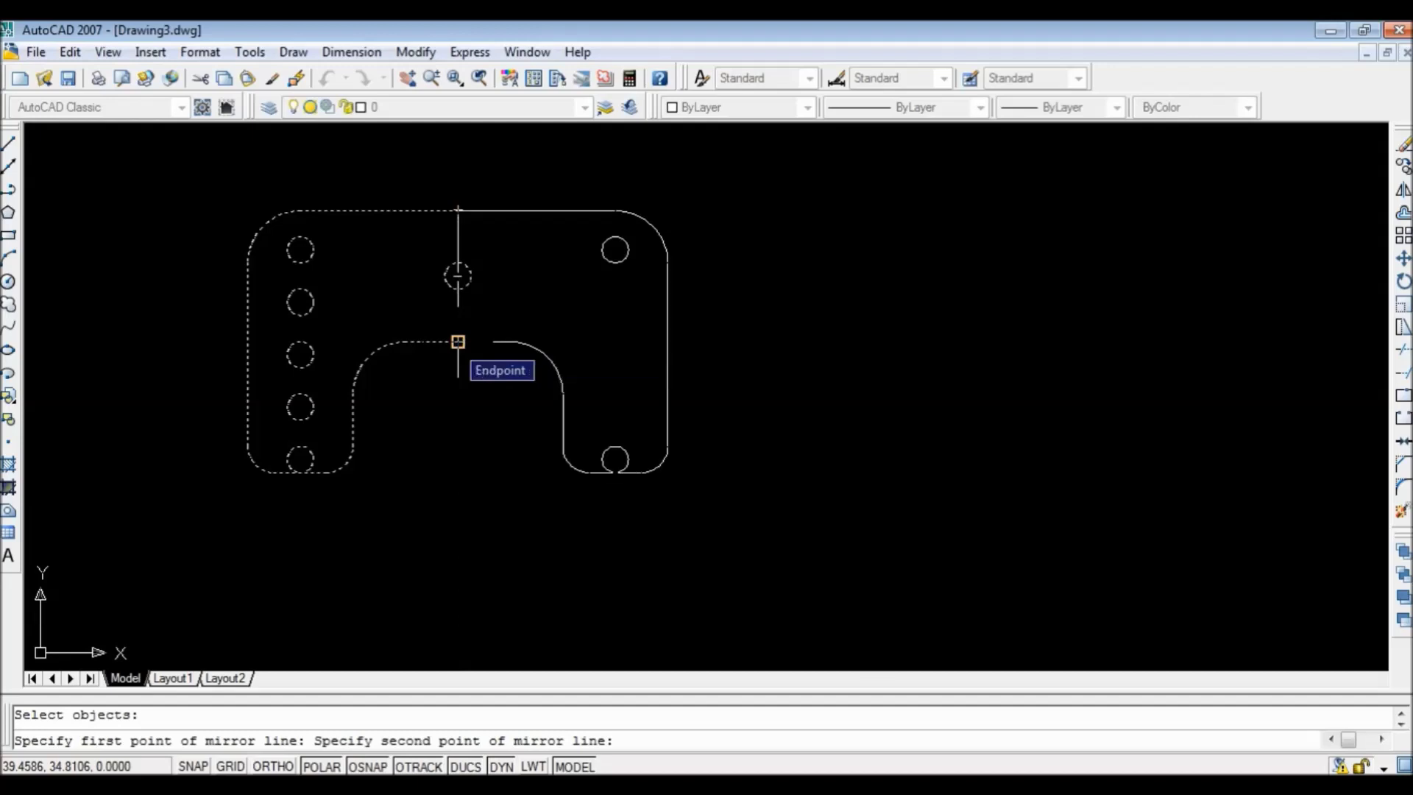
{"action": "left_click", "coordinate": [457, 341]}
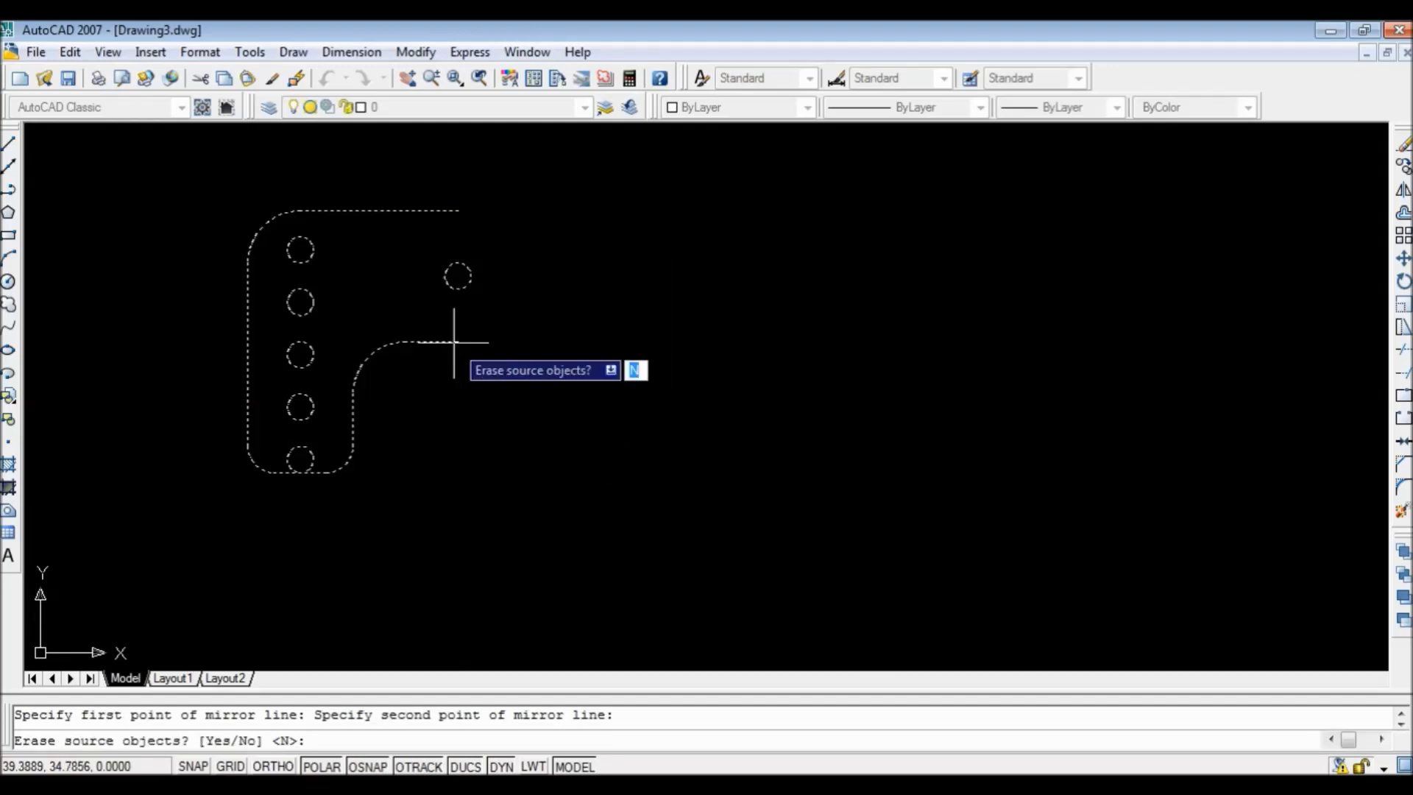
{"action": "type", "text": "n"}
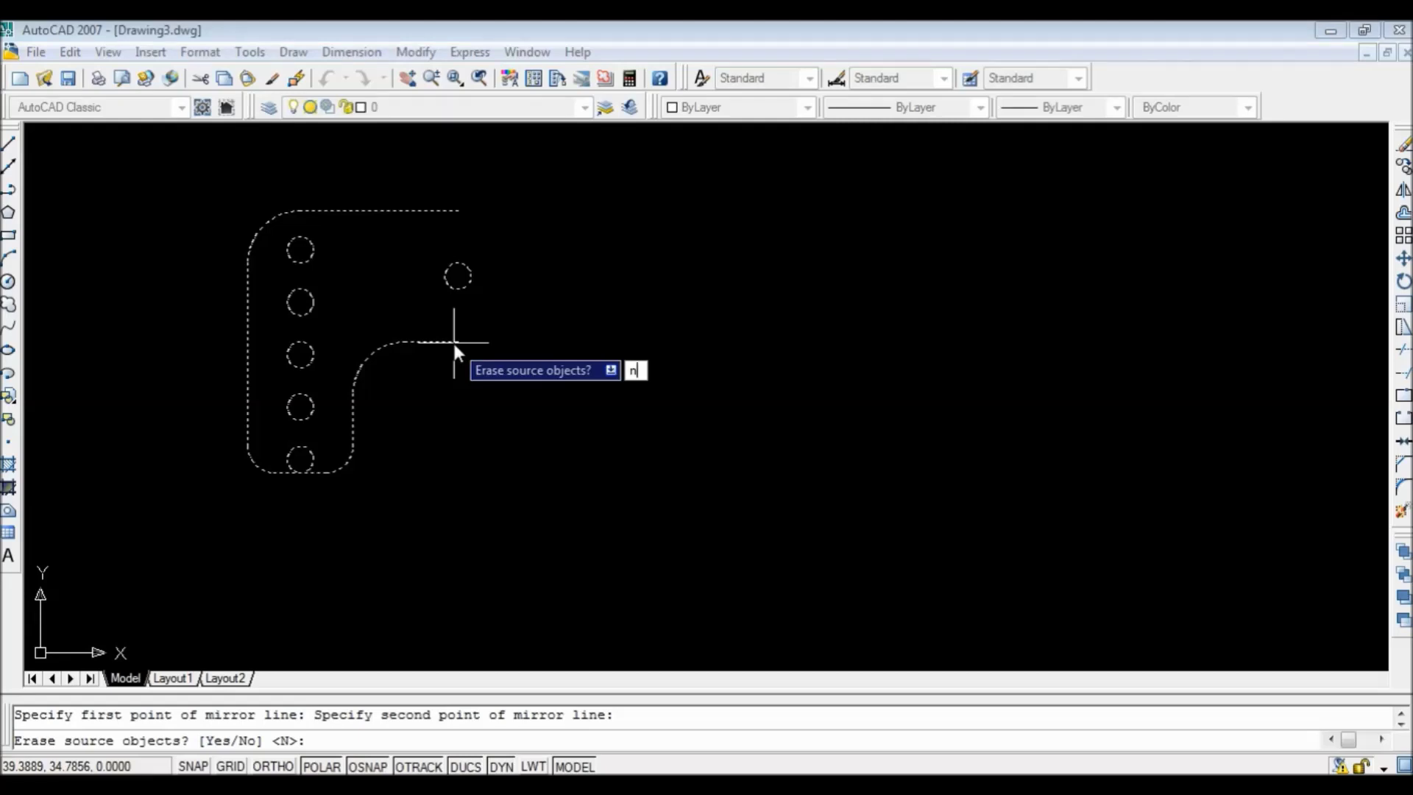
{"action": "key", "text": "Return"}
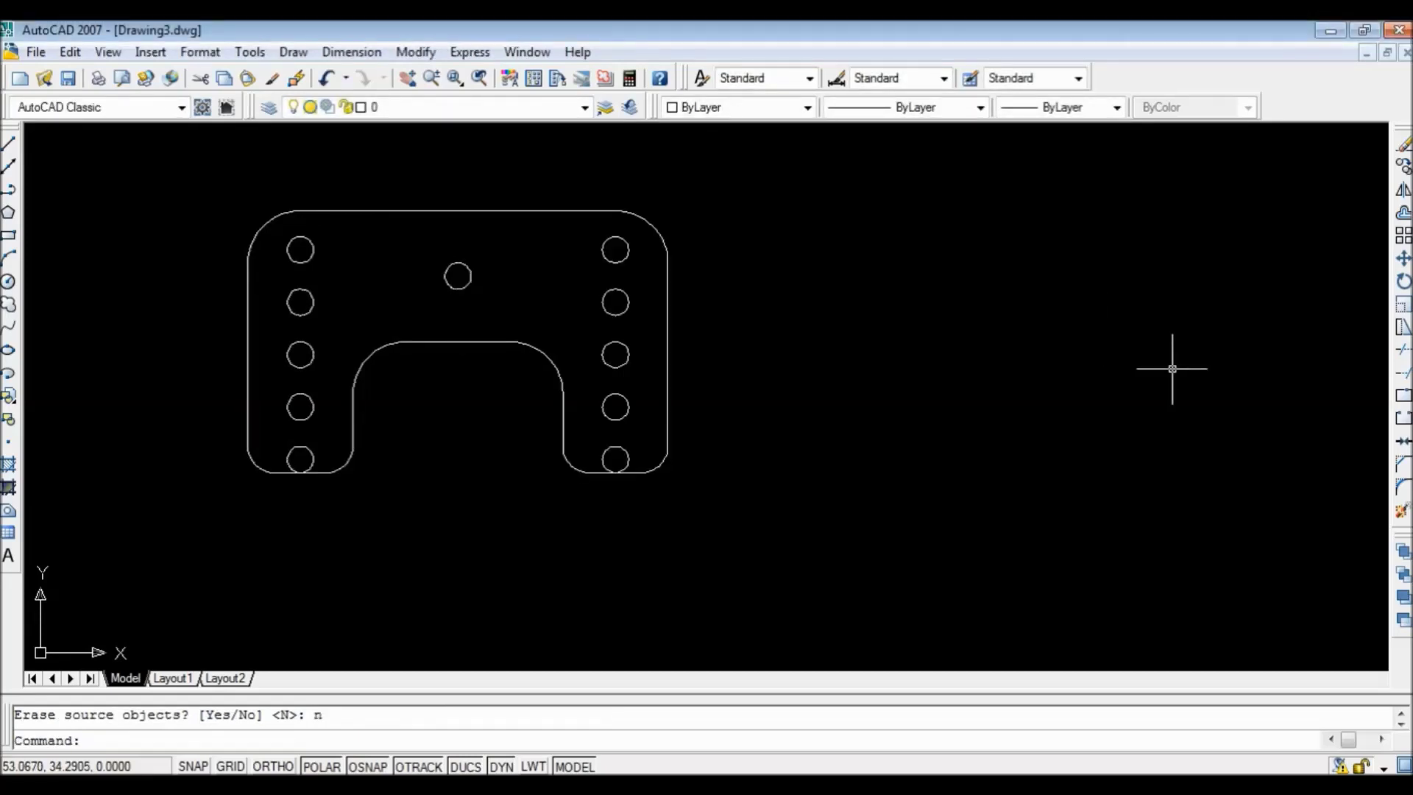